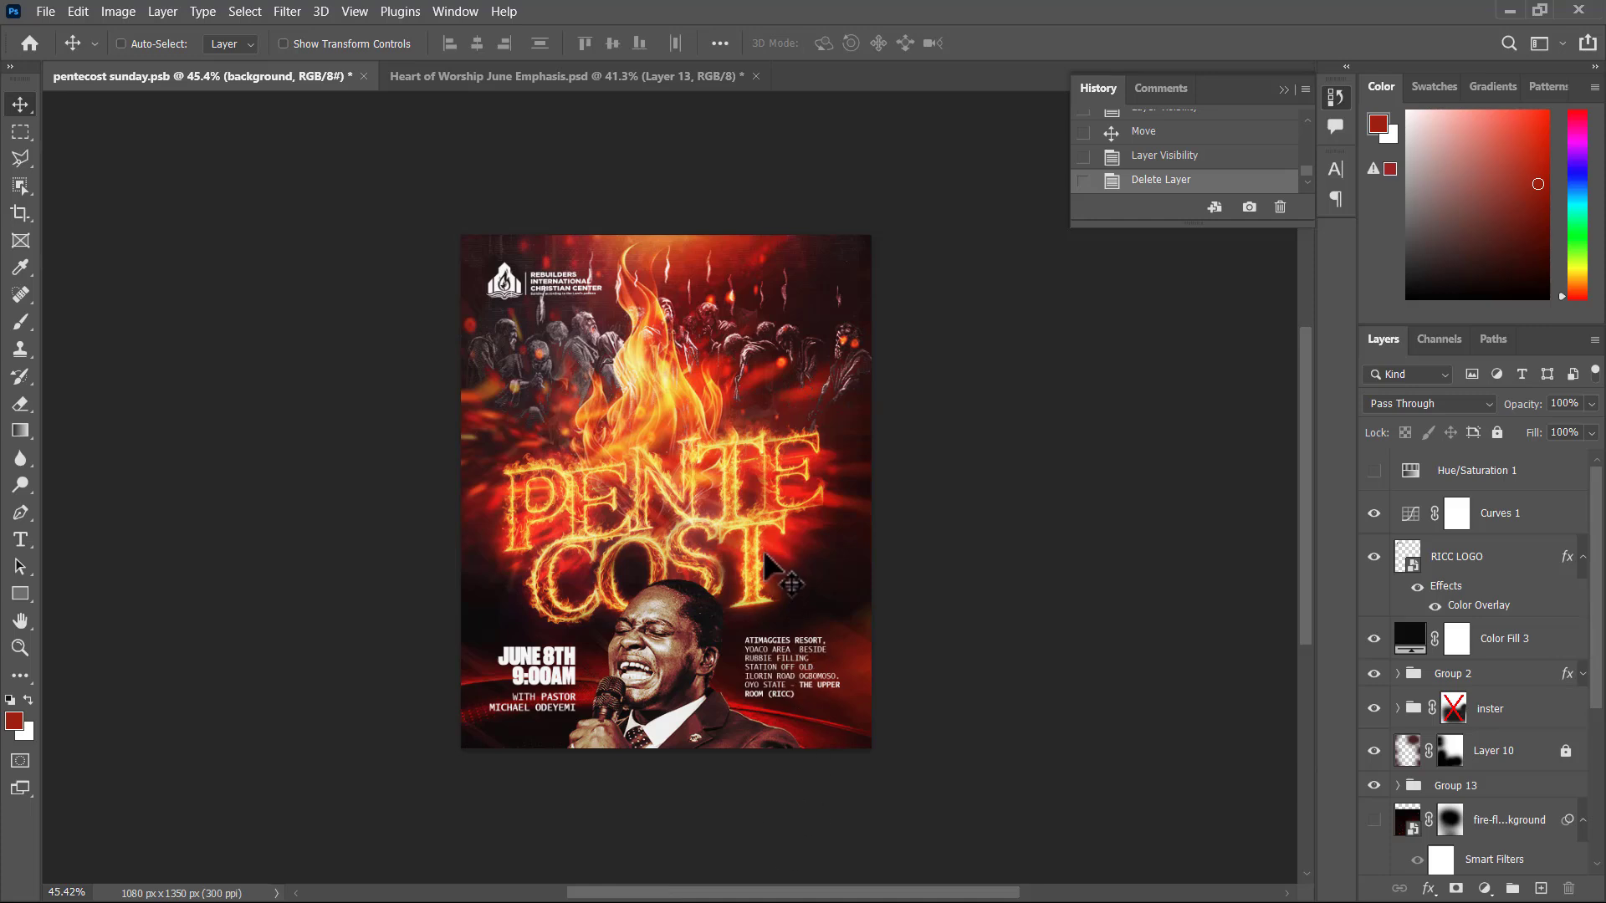
Review the Pentecost poster and its full layer stack, from the Curves 1 adjustment down to the Background layer
{"action": "scroll", "coordinate": [757, 544], "scroll_direction": "down", "scroll_amount": 1}
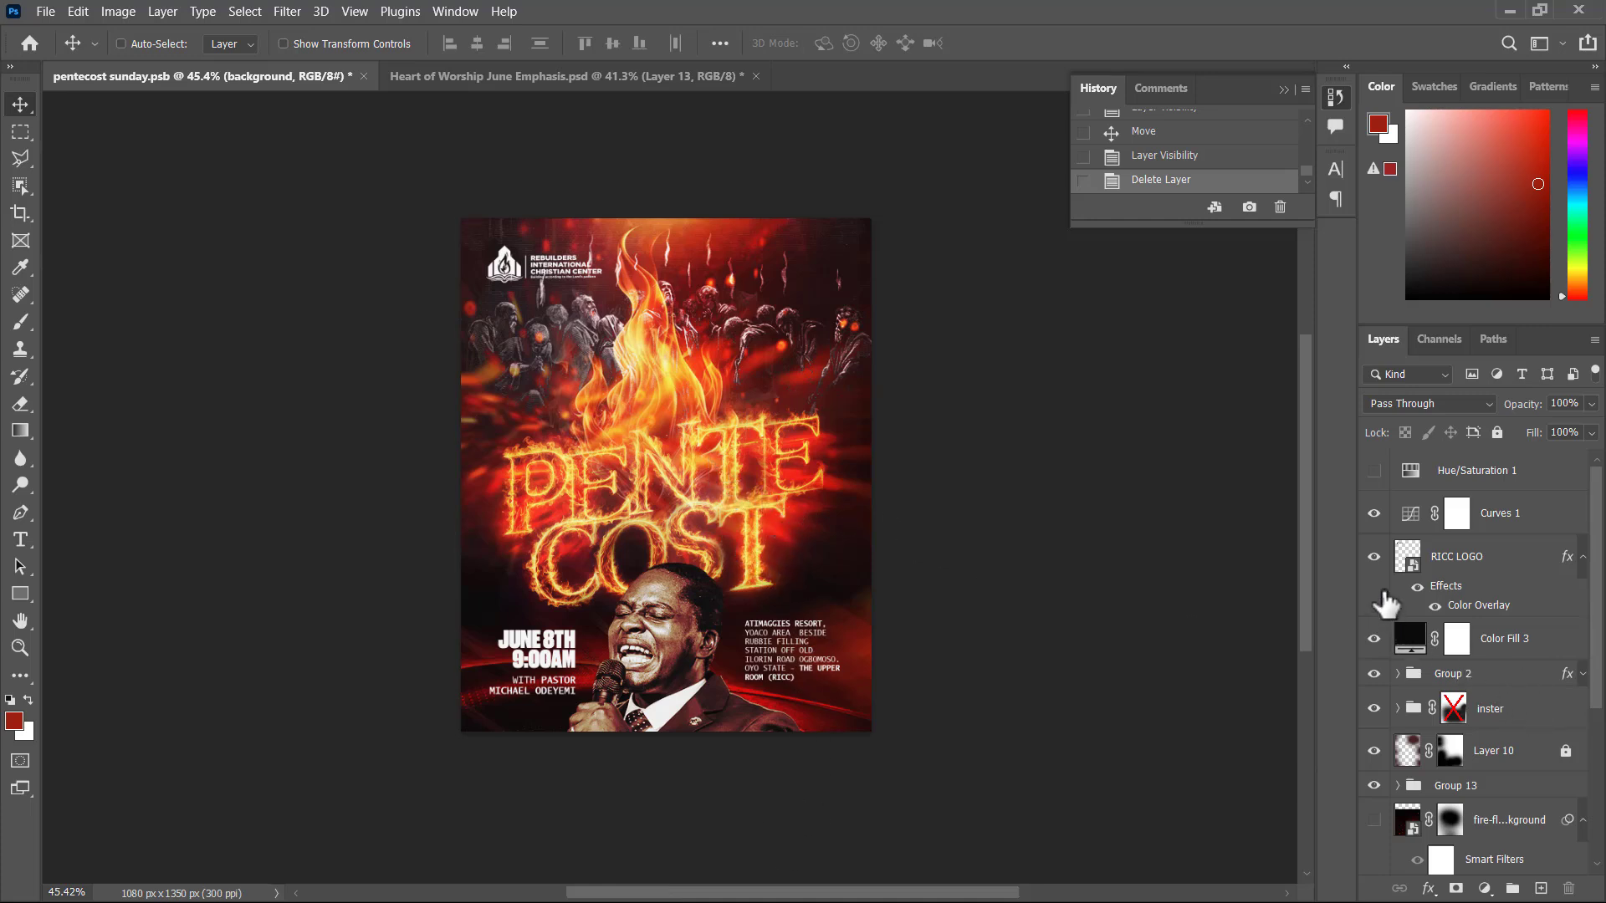
{"action": "scroll", "coordinate": [1388, 603], "scroll_direction": "down", "scroll_amount": 5}
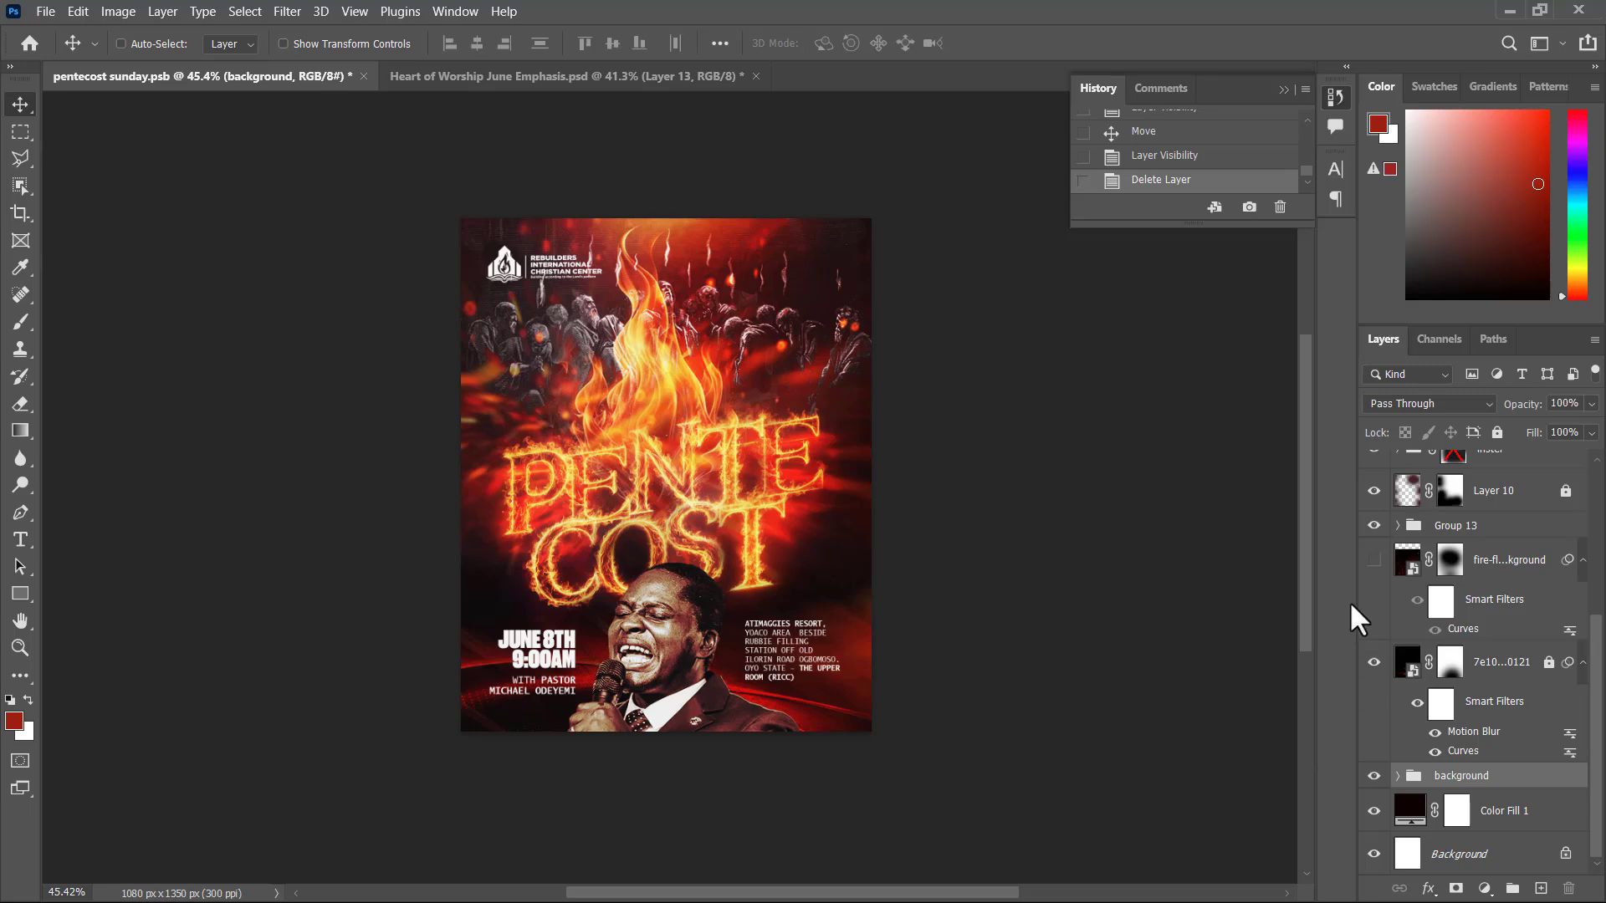
{"action": "scroll", "coordinate": [1414, 611], "scroll_direction": "up", "scroll_amount": 5}
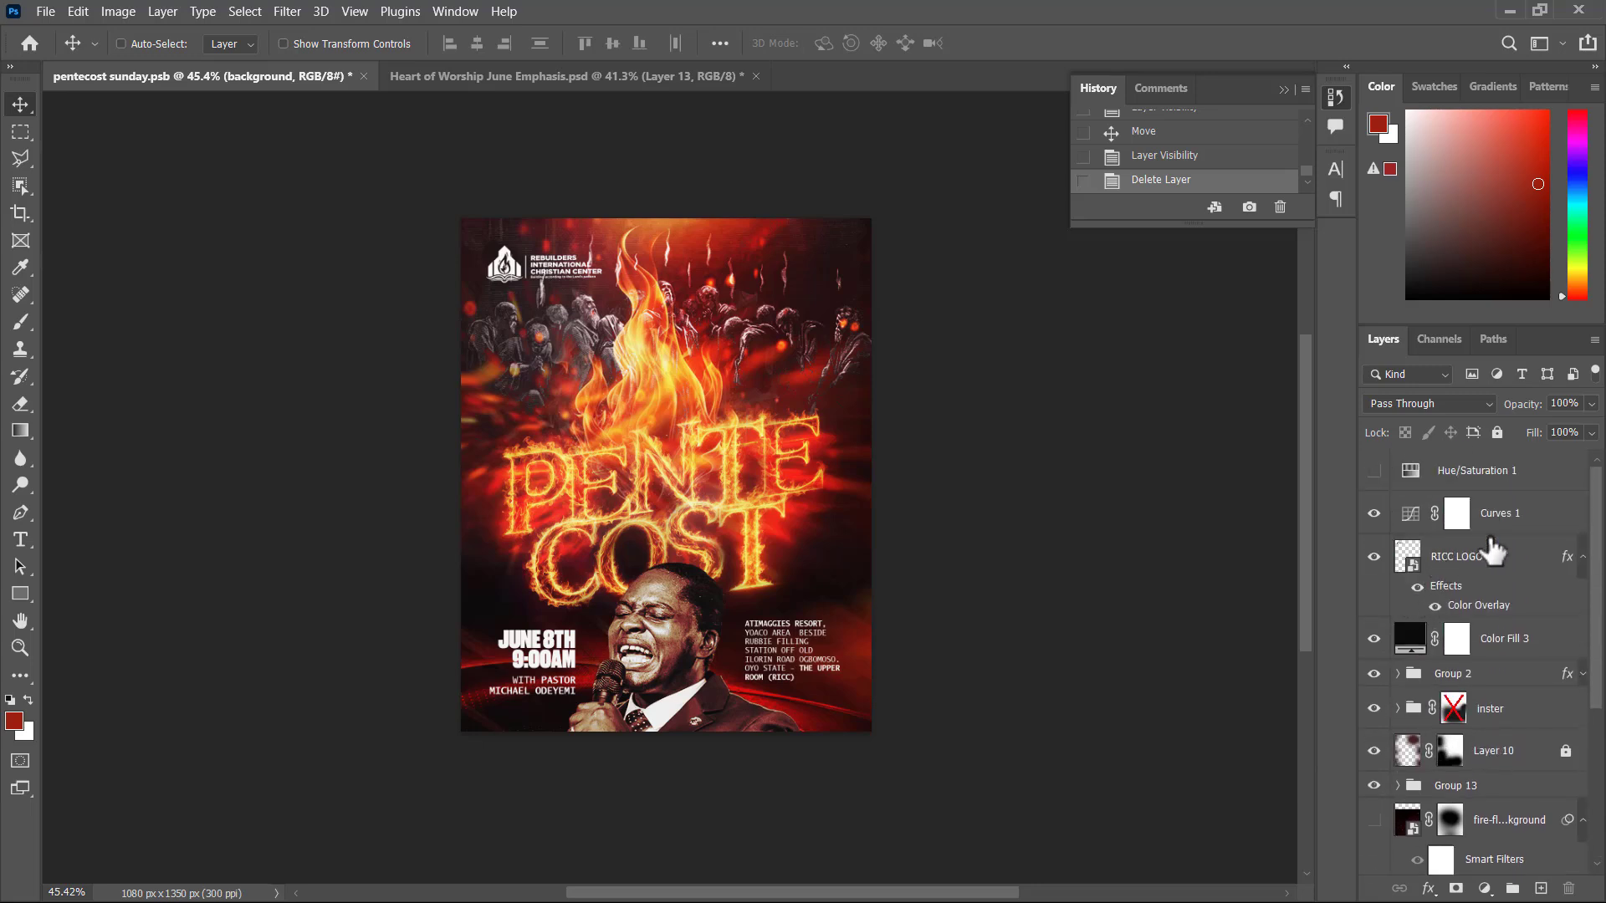
{"action": "left_click", "coordinate": [1455, 520]}
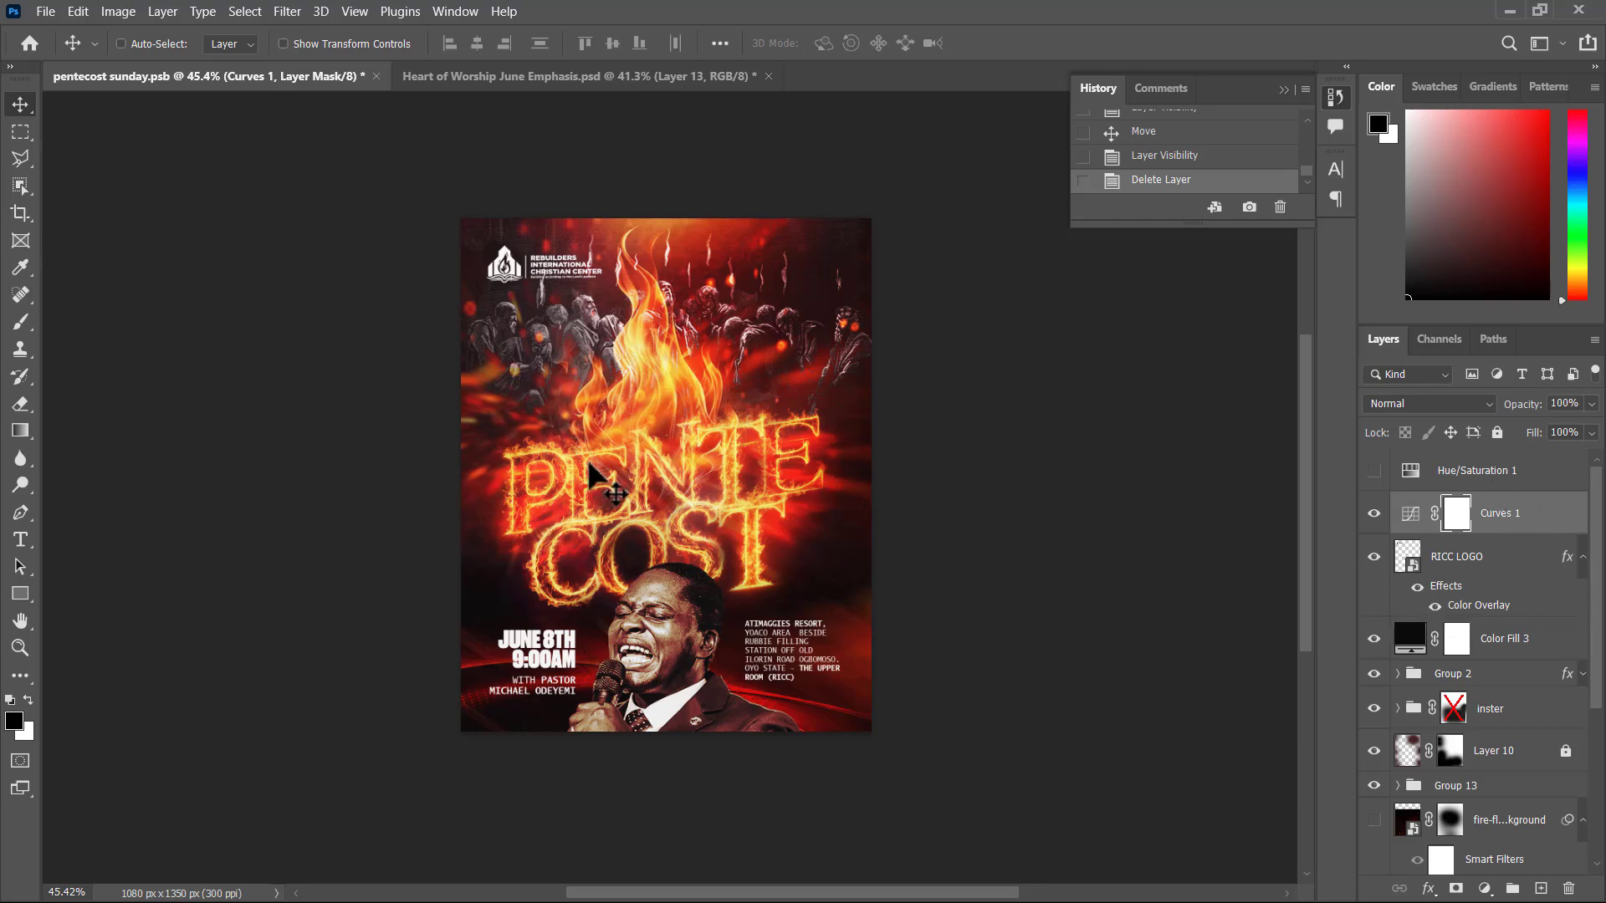
{"action": "scroll", "coordinate": [598, 477], "scroll_direction": "down", "scroll_amount": 1}
{"action": "scroll", "coordinate": [653, 469], "scroll_direction": "up", "scroll_amount": 2}
{"action": "scroll", "coordinate": [719, 483], "scroll_direction": "down", "scroll_amount": 3}
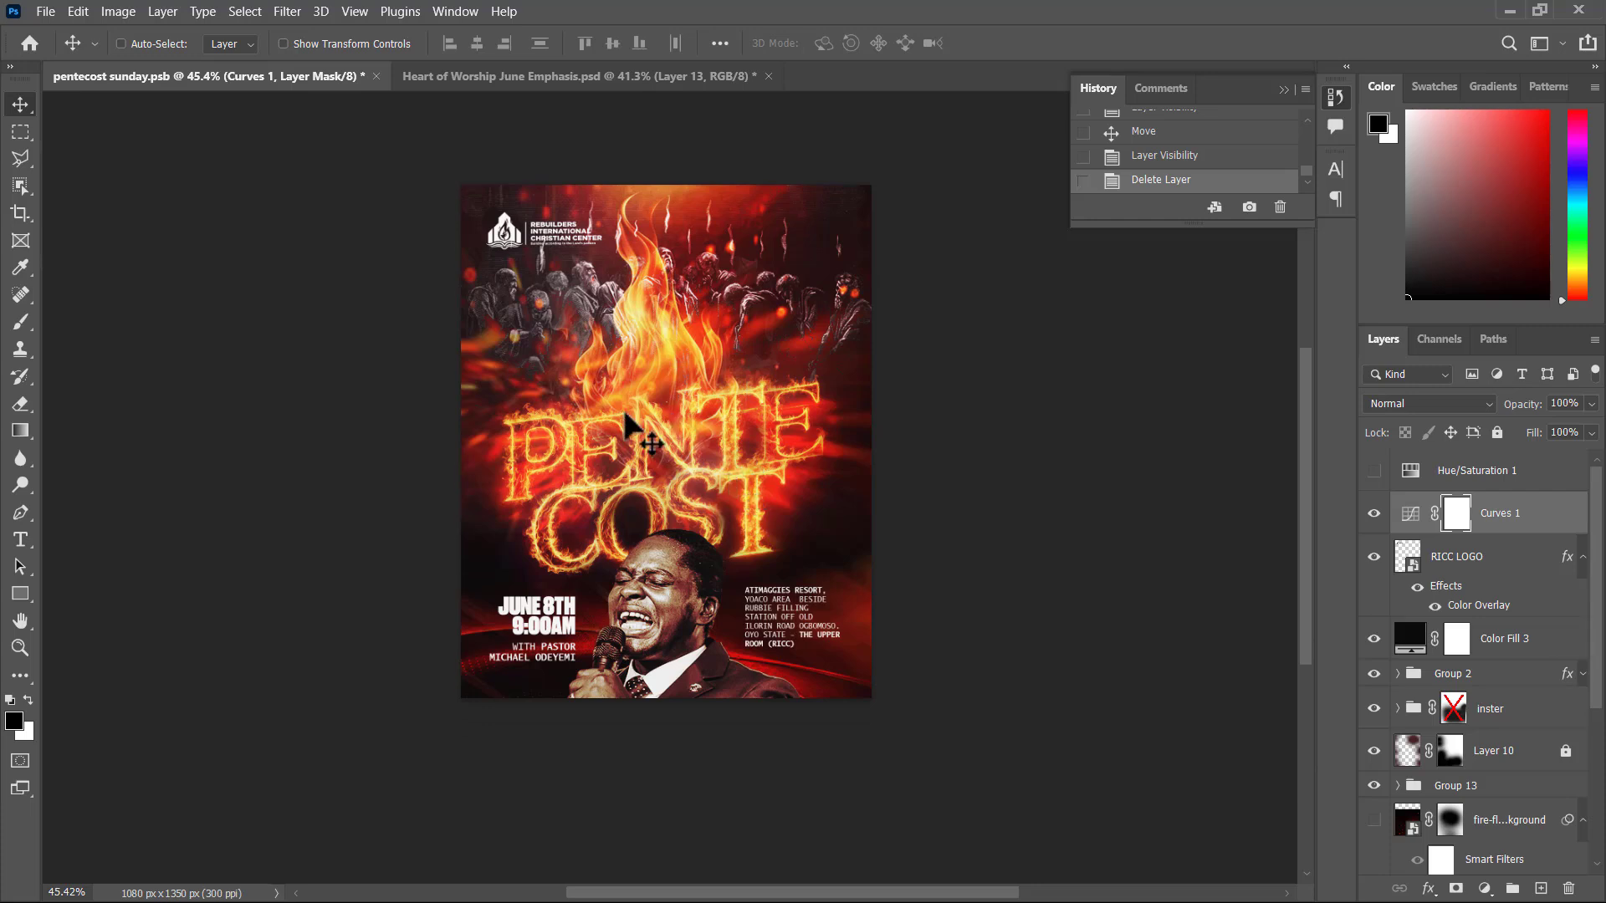
{"action": "scroll", "coordinate": [1414, 703], "scroll_direction": "down", "scroll_amount": 5}
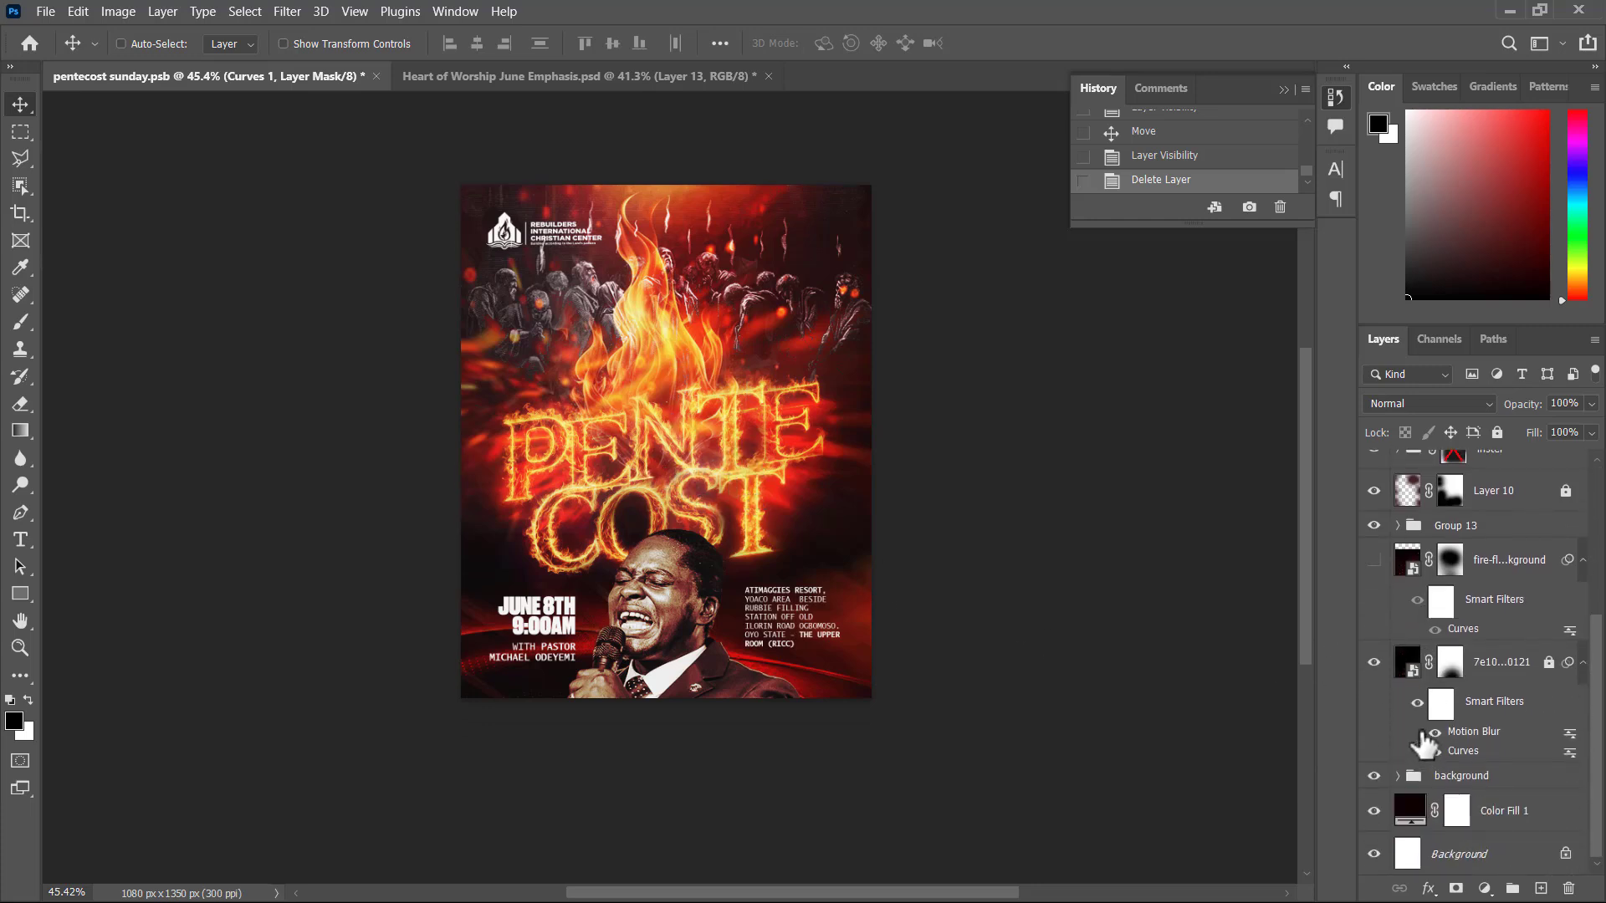
{"action": "scroll", "coordinate": [1453, 750], "scroll_direction": "up", "scroll_amount": 5}
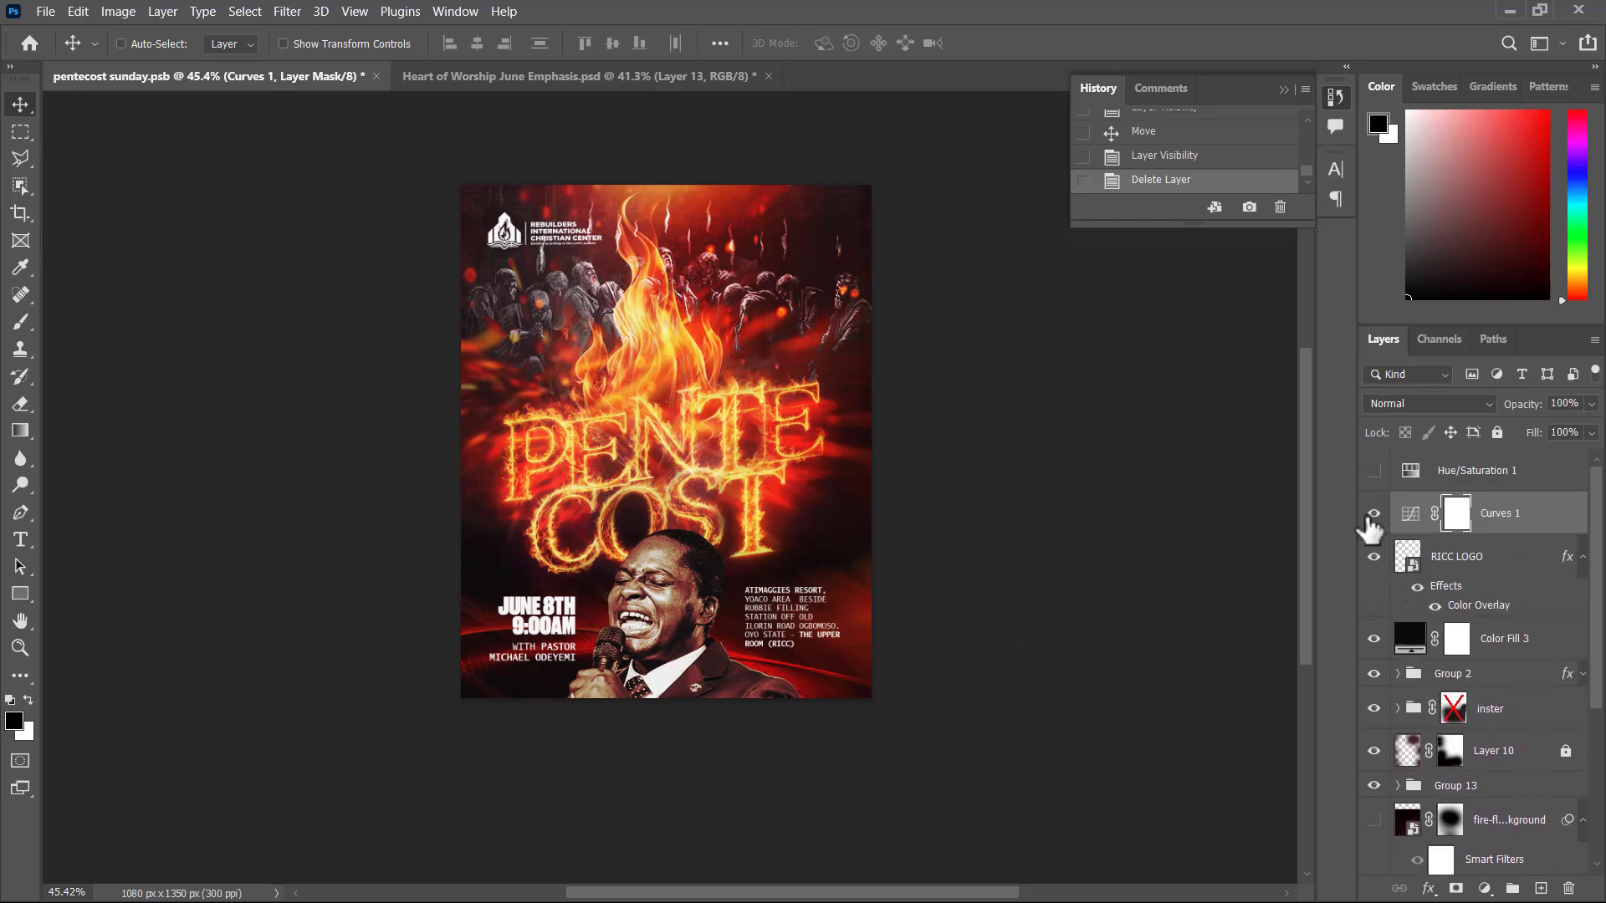
Hide the upper layers: Curves 1, RICC LOGO, Color Fill 3, Group 2, inster and Layer 10
{"action": "left_click", "coordinate": [1384, 709]}
{"action": "left_click", "coordinate": [1374, 553]}
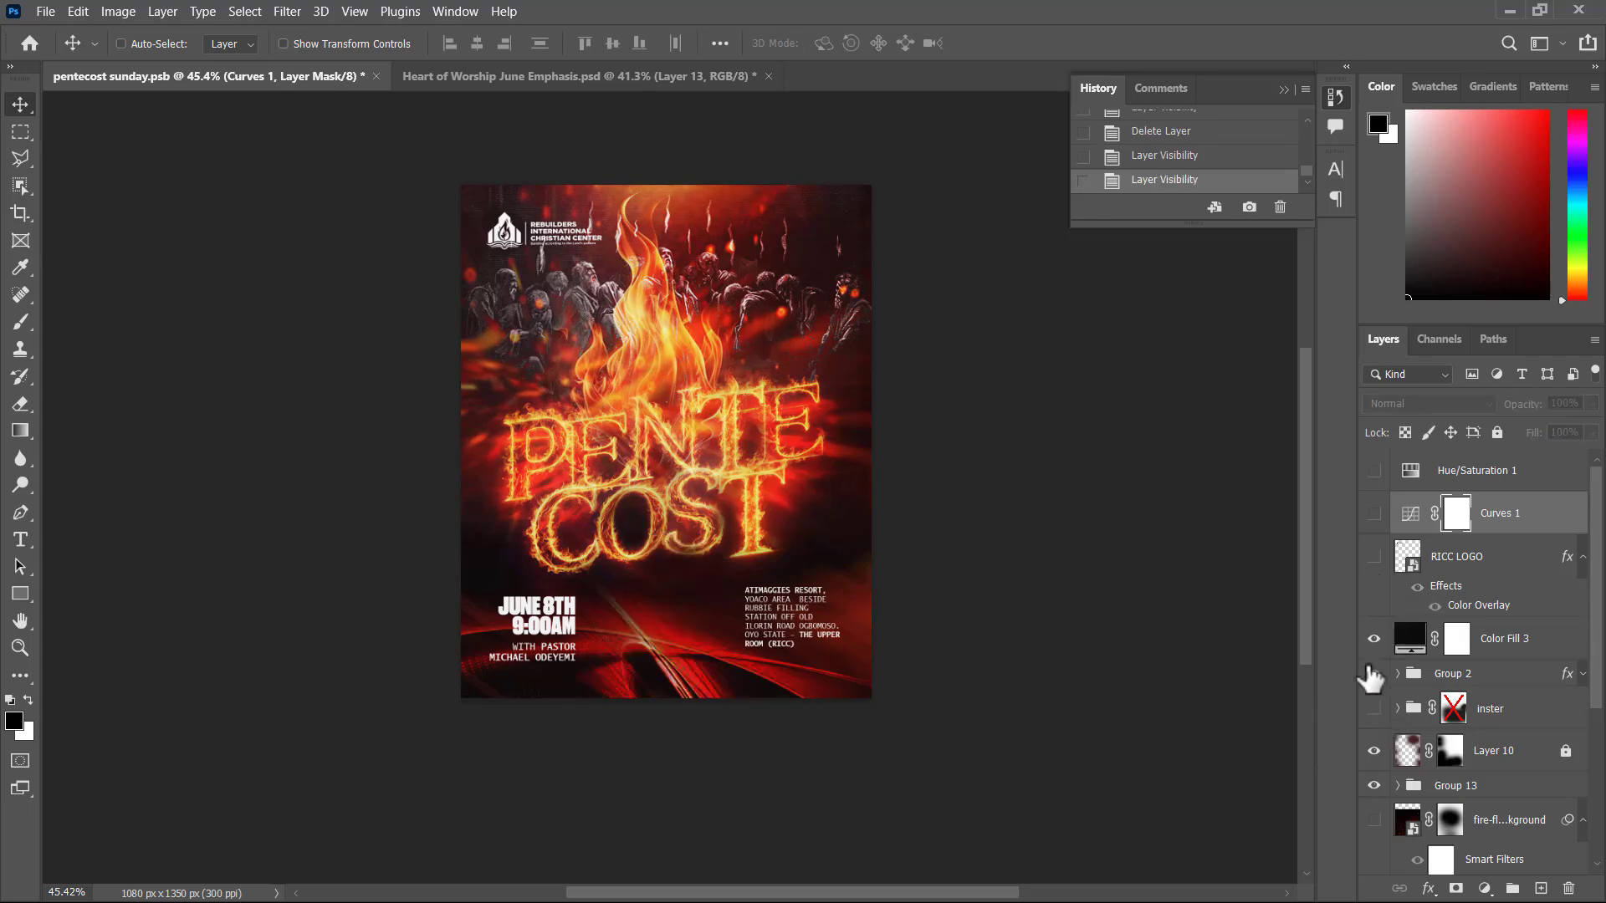
{"action": "left_click", "coordinate": [1370, 654]}
{"action": "scroll", "coordinate": [1372, 660], "scroll_direction": "down", "scroll_amount": 3}
{"action": "left_click", "coordinate": [1374, 622]}
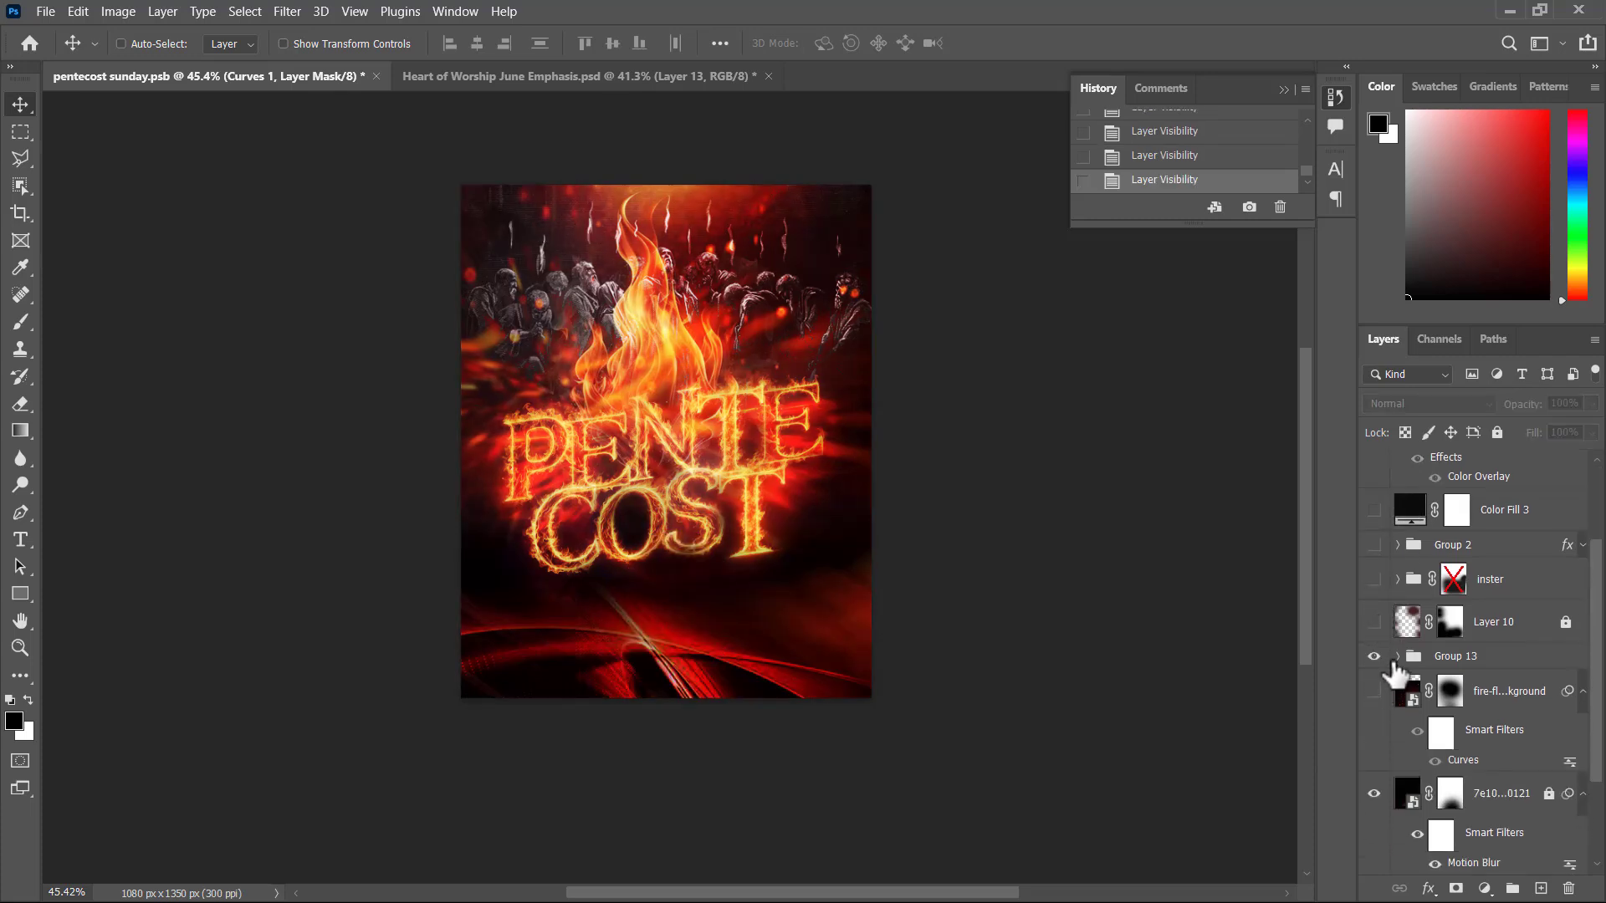
Hide Group 13, the 7e10...0121 layer and the background group, keeping Color Fill 1 shown after toggling it off and on
{"action": "left_click", "coordinate": [1391, 664]}
{"action": "left_click", "coordinate": [1374, 657]}
{"action": "scroll", "coordinate": [1370, 703], "scroll_direction": "down", "scroll_amount": 3}
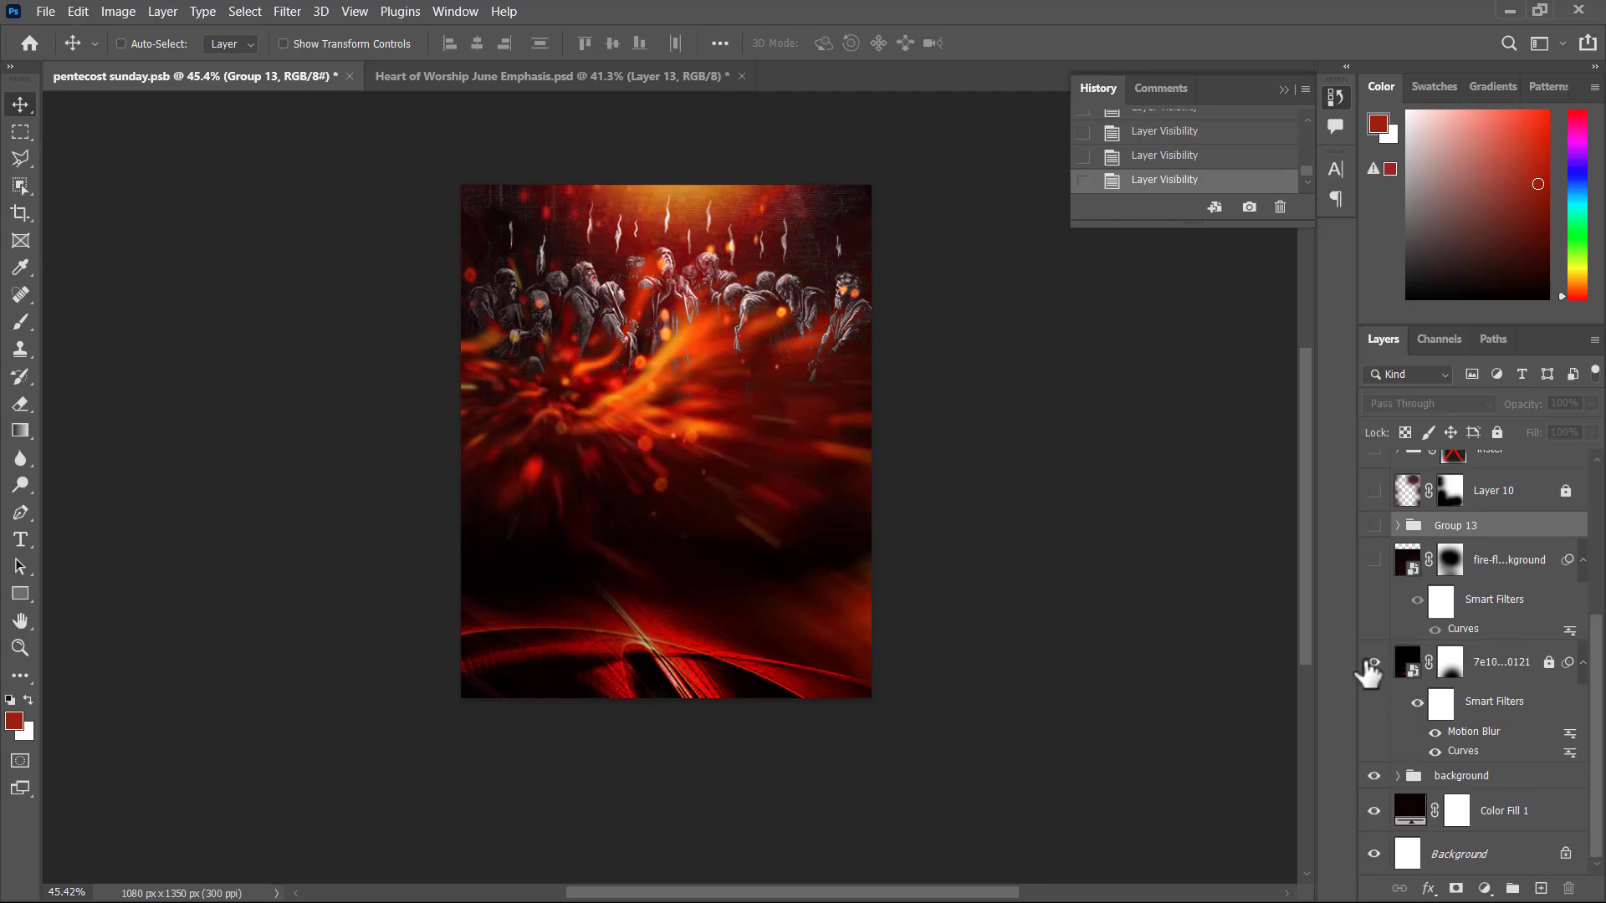
{"action": "left_click", "coordinate": [1372, 661]}
{"action": "left_click", "coordinate": [1374, 776]}
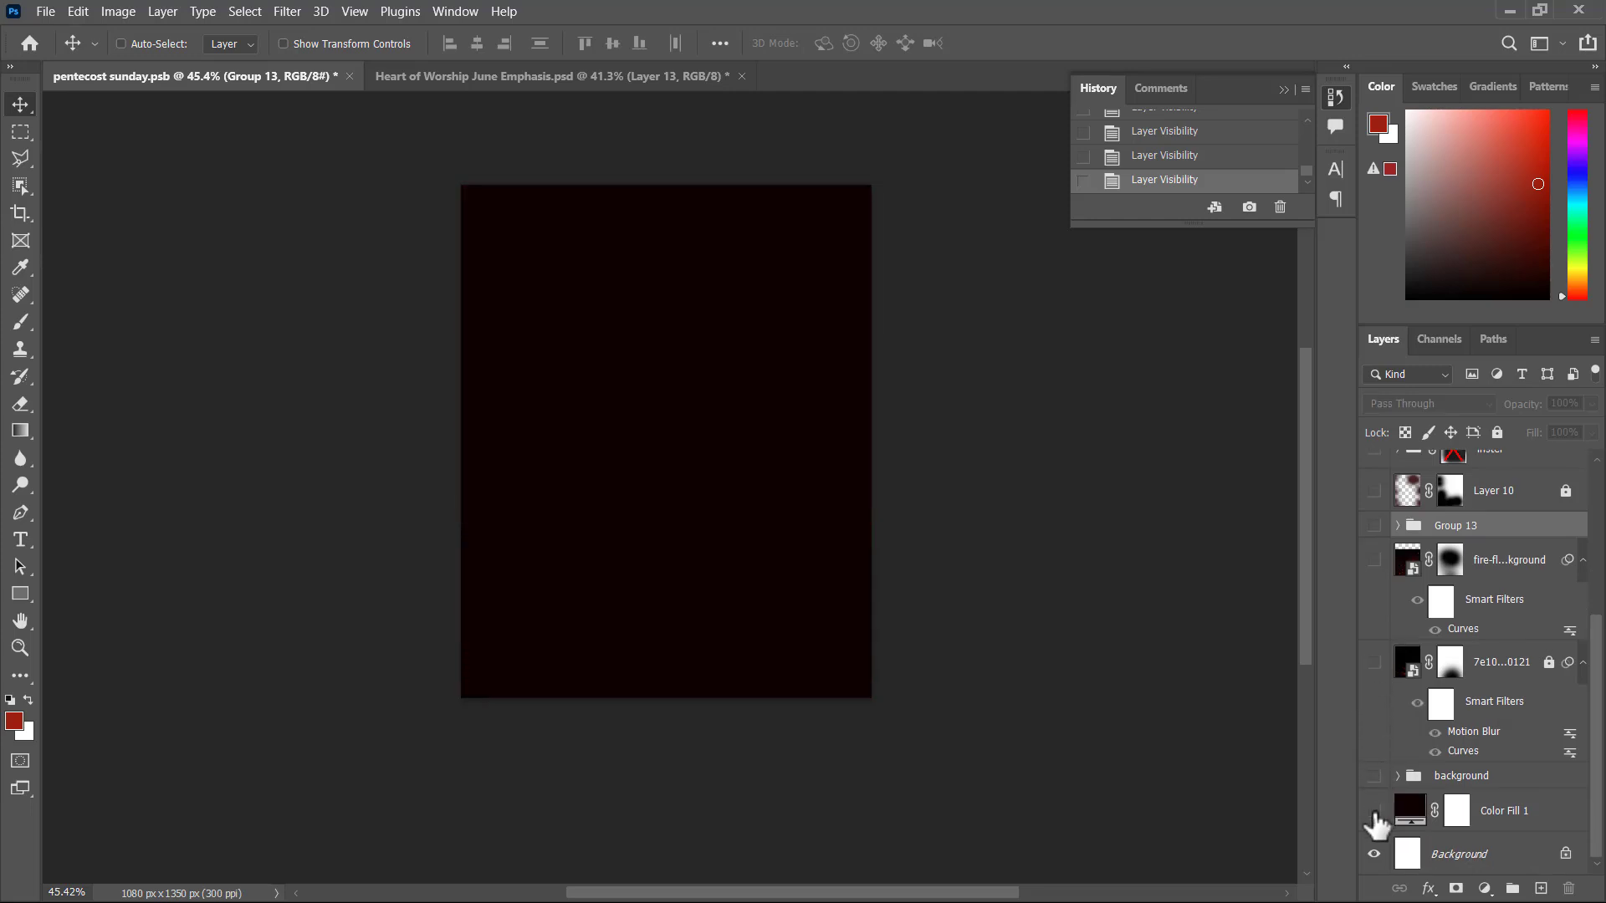
{"action": "left_click", "coordinate": [1374, 813]}
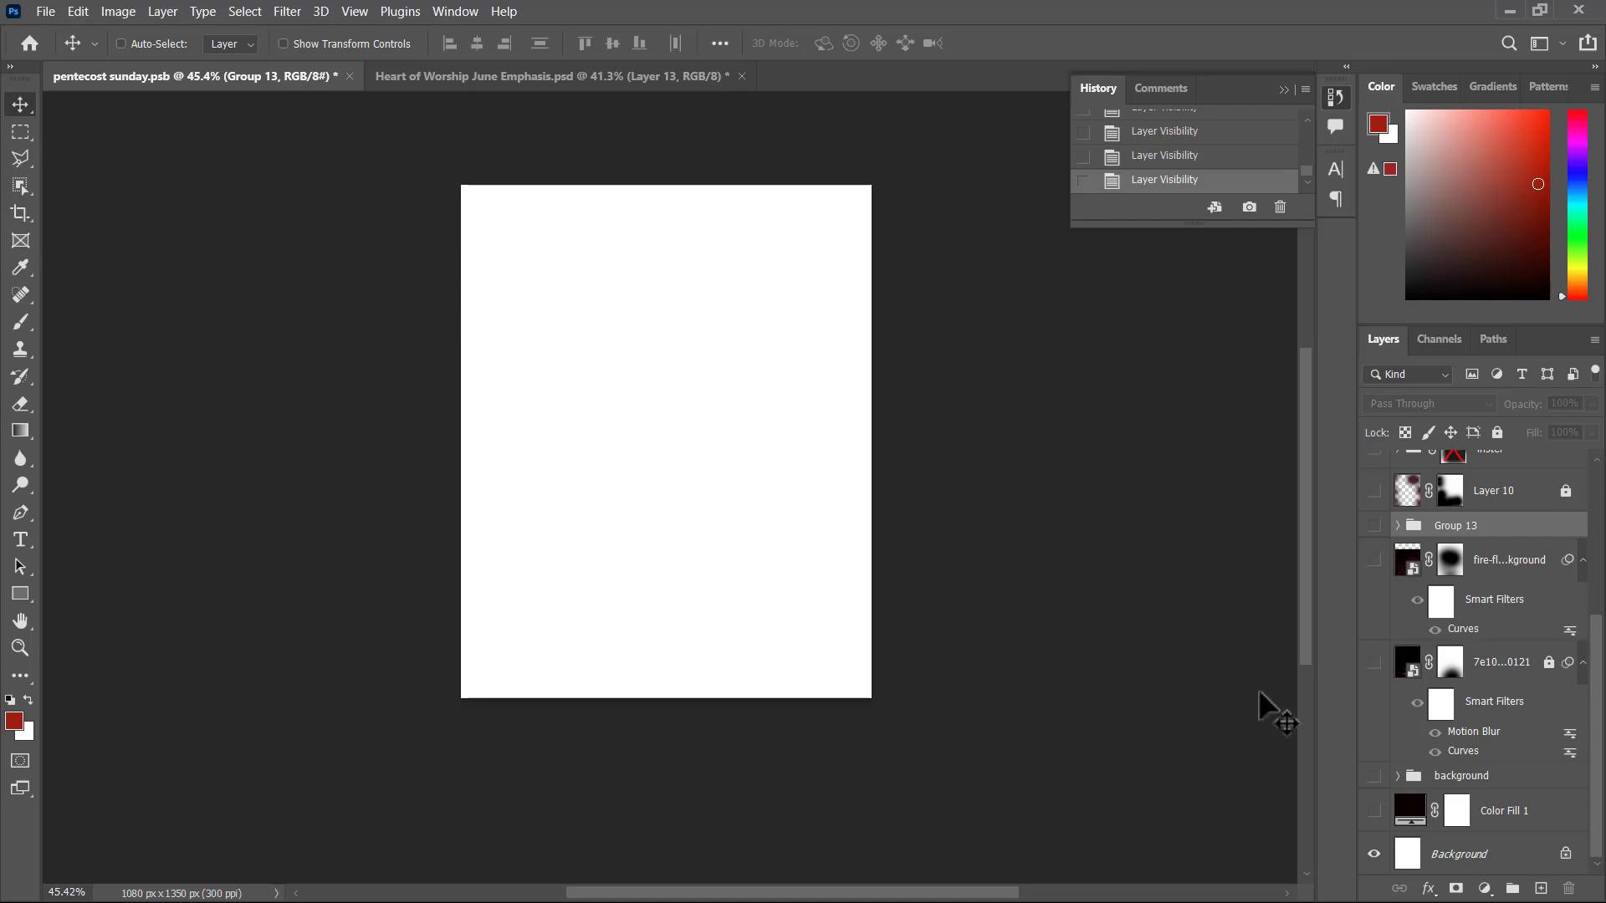
{"action": "left_click", "coordinate": [1374, 811]}
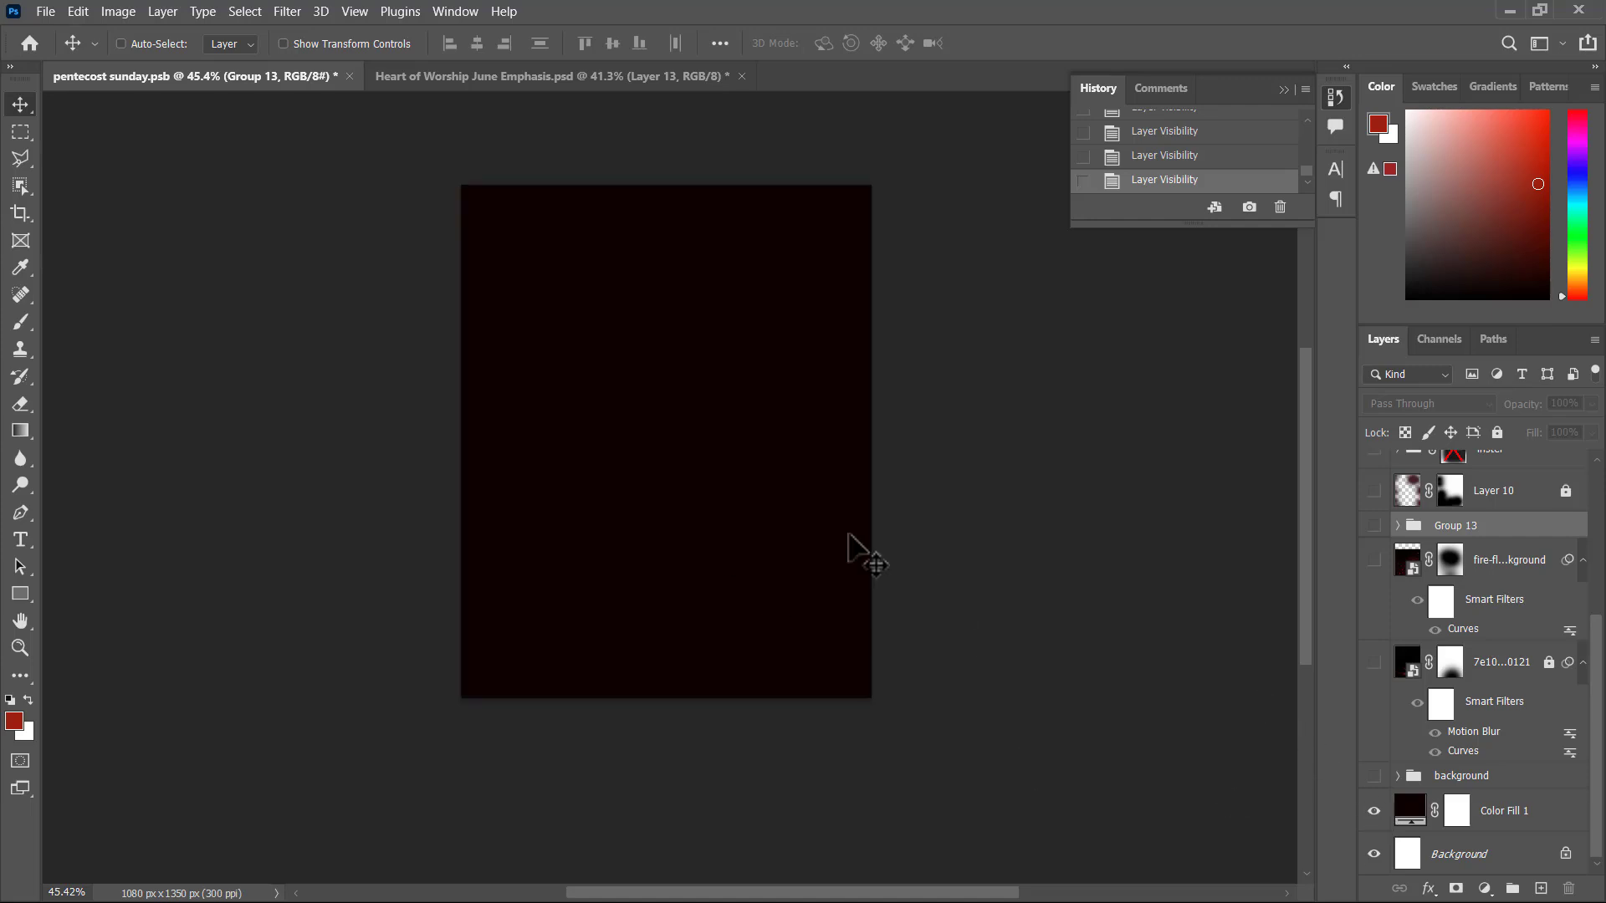
Expand the background group, look through its layers and make the group visible
{"action": "left_click", "coordinate": [1397, 777]}
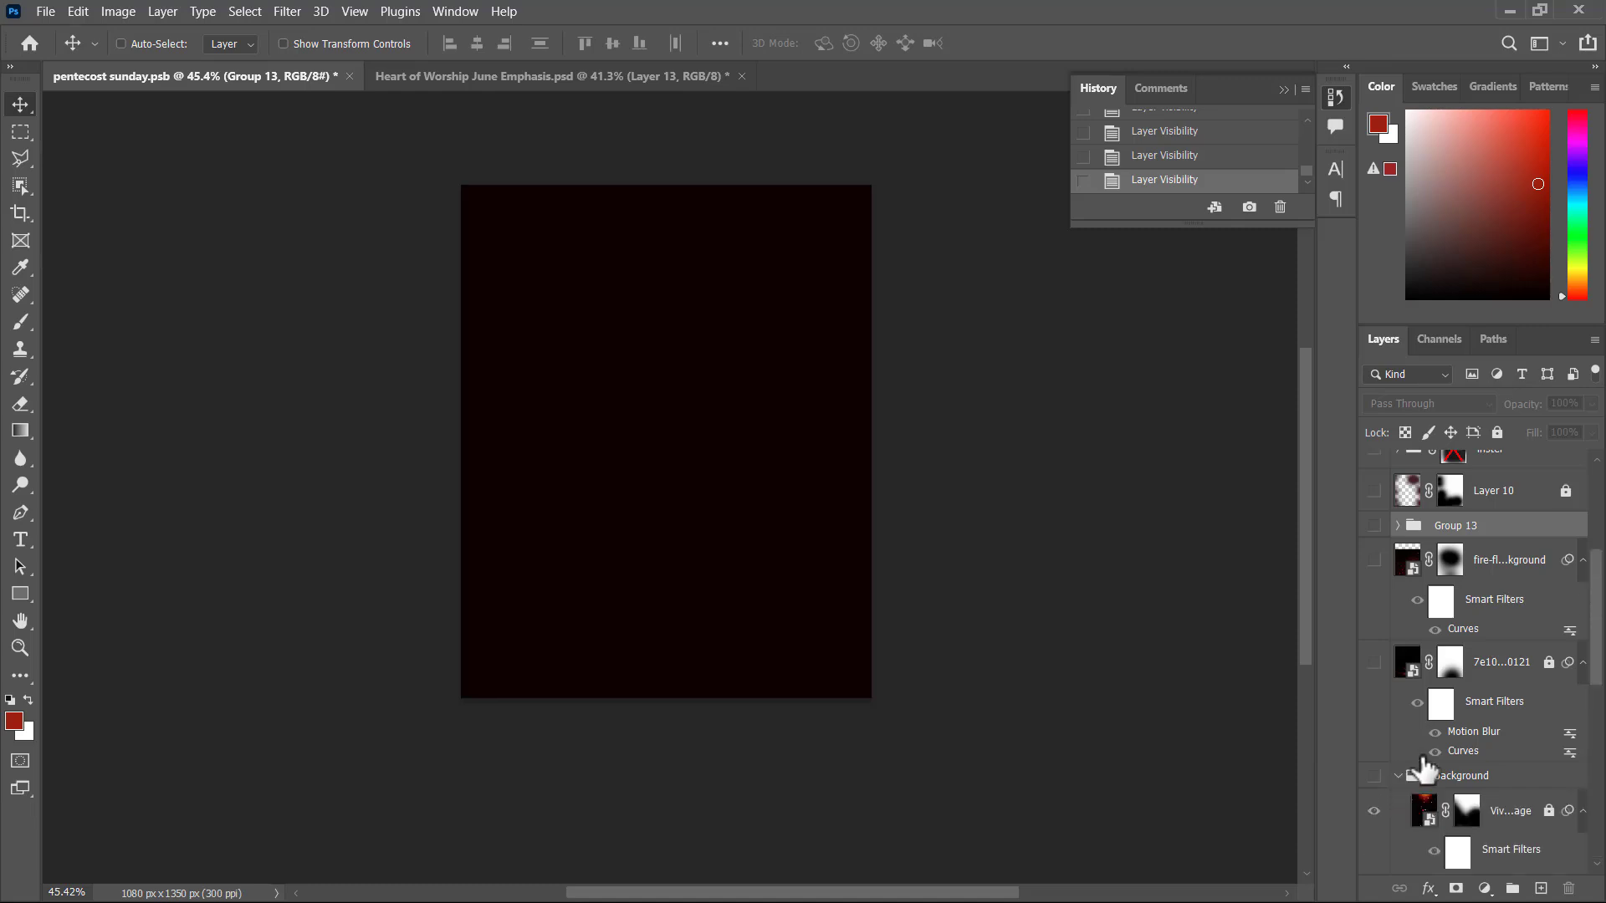
{"action": "scroll", "coordinate": [1422, 711], "scroll_direction": "down", "scroll_amount": 5}
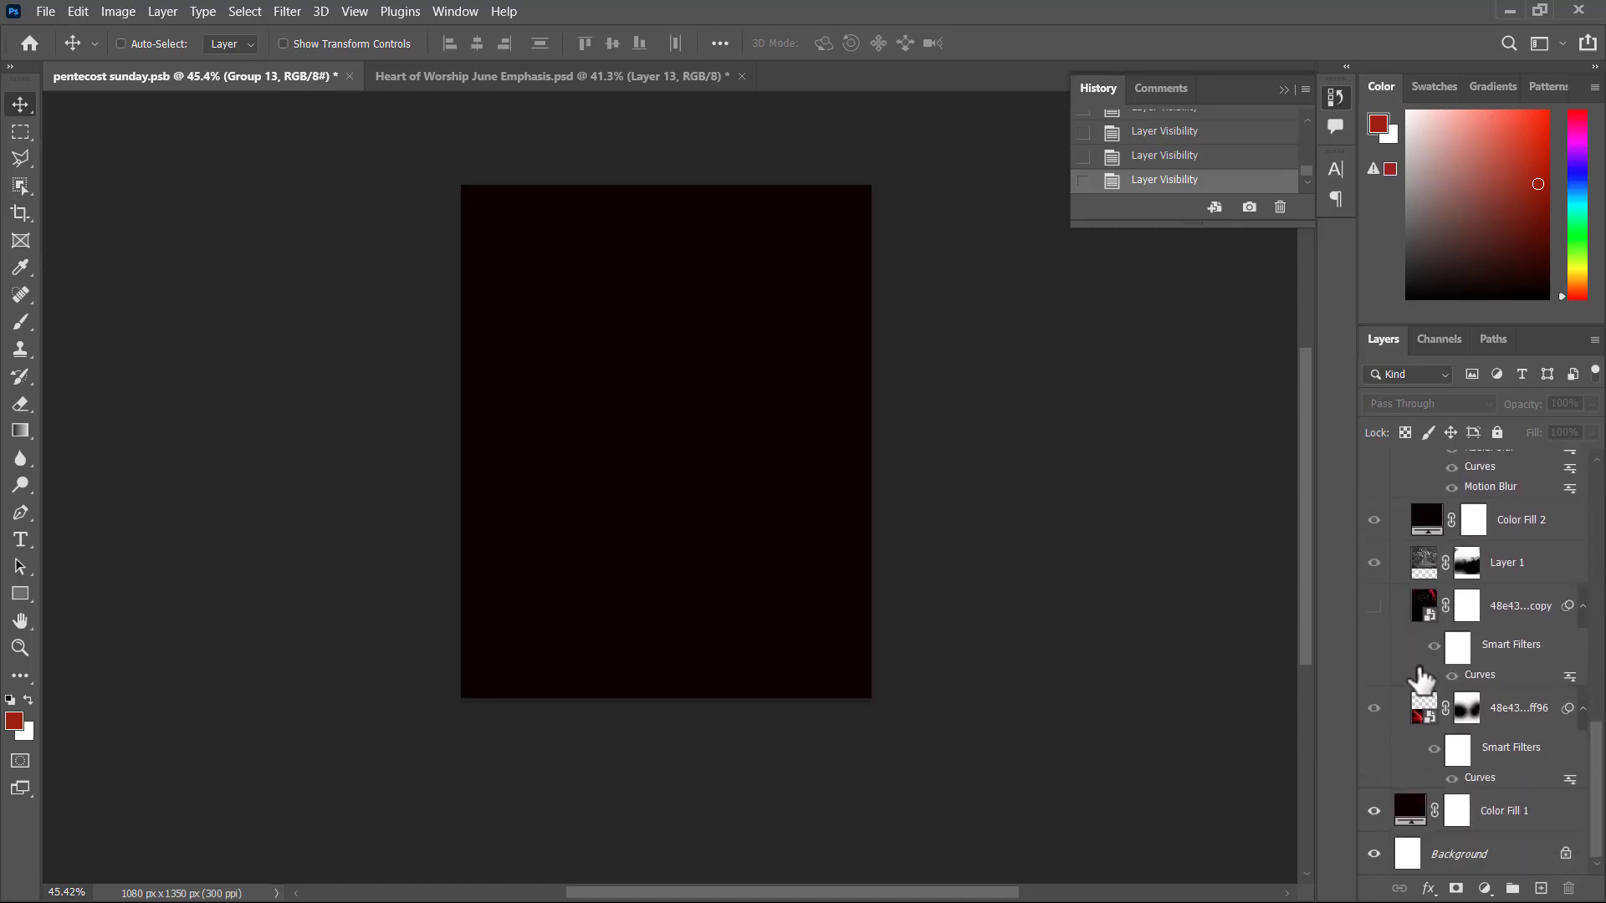
{"action": "scroll", "coordinate": [1413, 669], "scroll_direction": "up", "scroll_amount": 5}
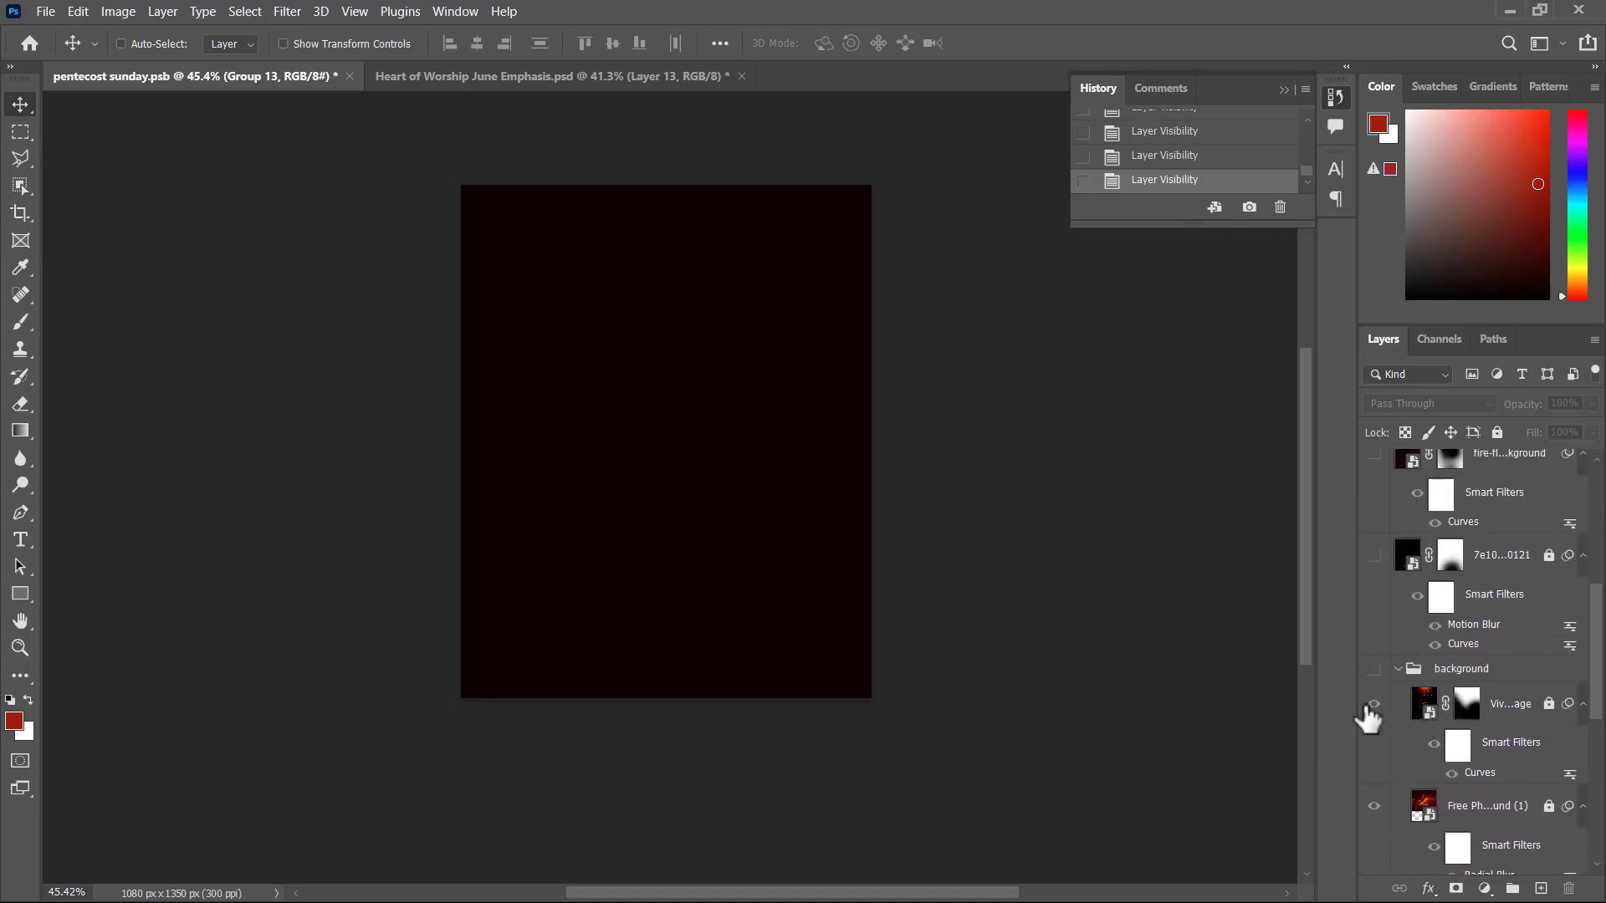
{"action": "left_click", "coordinate": [1375, 669]}
Hide the layers inside the background group, including Free Ph...und (1), Color Fill 2, Layer 1 and 48e43...ff96
{"action": "left_click", "coordinate": [1374, 805]}
{"action": "scroll", "coordinate": [1380, 736], "scroll_direction": "down", "scroll_amount": 2}
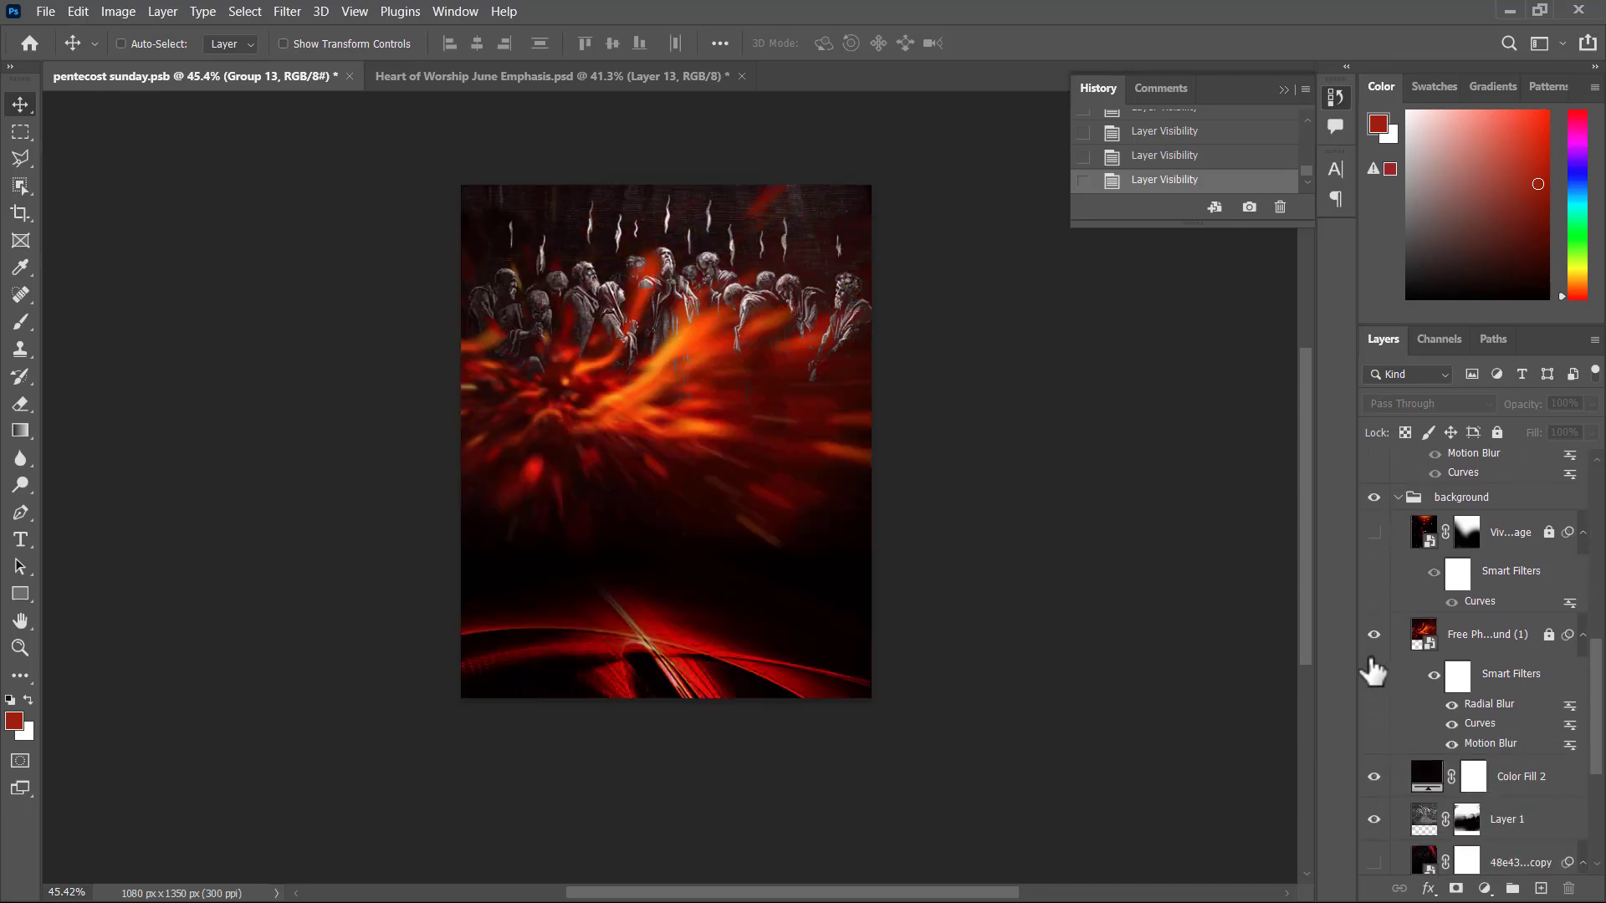
{"action": "left_click", "coordinate": [1376, 777]}
{"action": "scroll", "coordinate": [1378, 776], "scroll_direction": "down", "scroll_amount": 1}
{"action": "left_click", "coordinate": [1373, 735]}
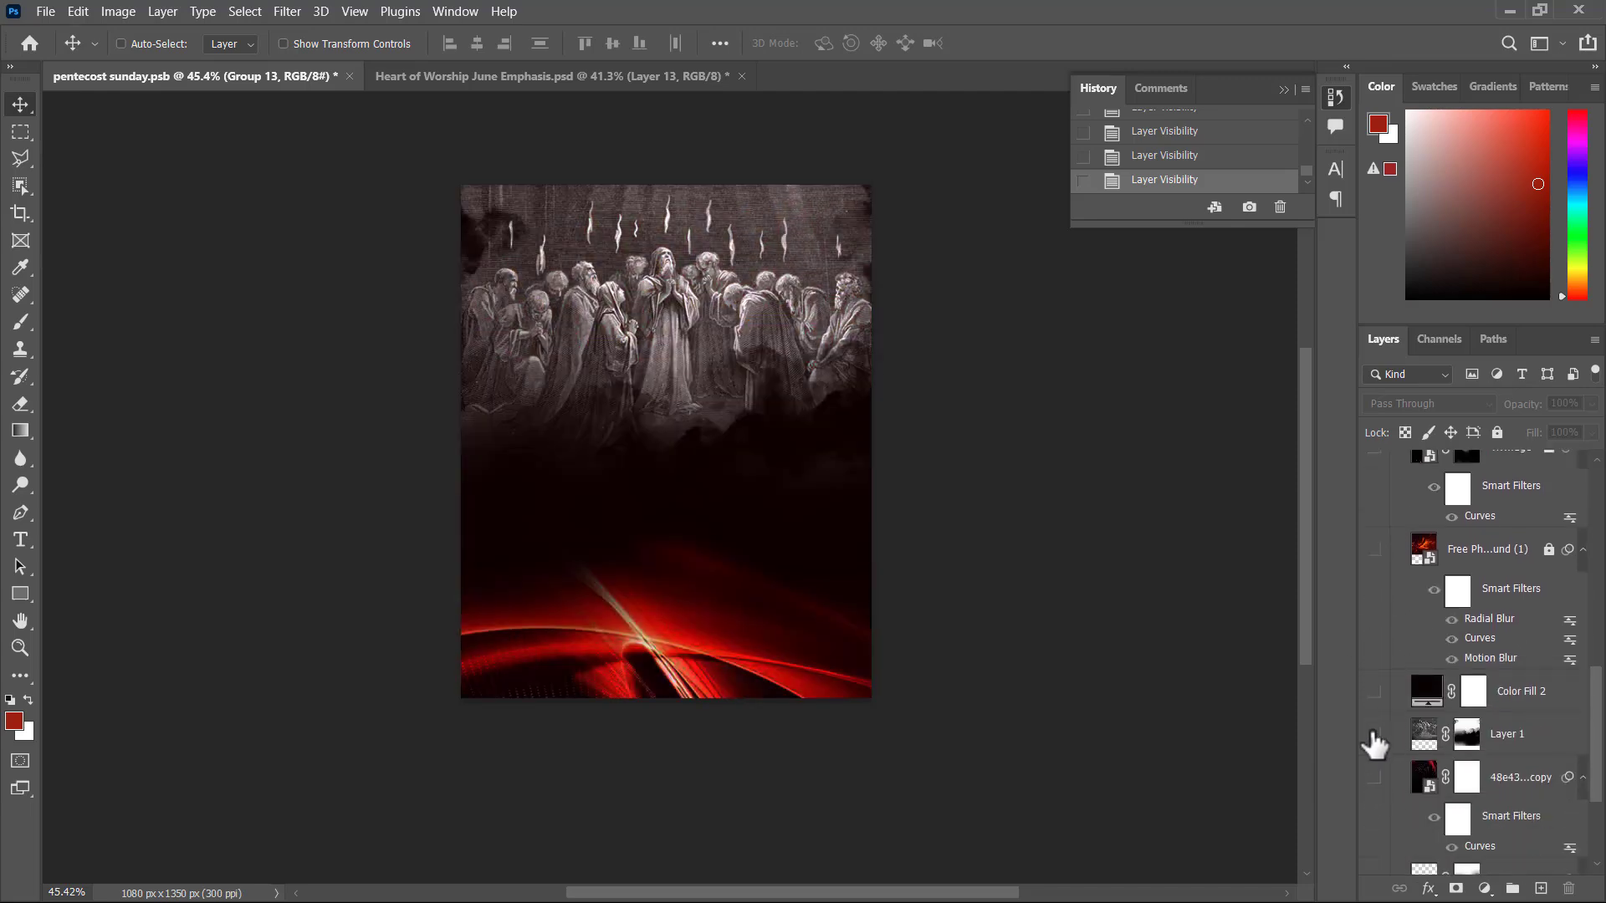
{"action": "scroll", "coordinate": [1373, 753], "scroll_direction": "down", "scroll_amount": 1}
{"action": "scroll", "coordinate": [1376, 767], "scroll_direction": "down", "scroll_amount": 1}
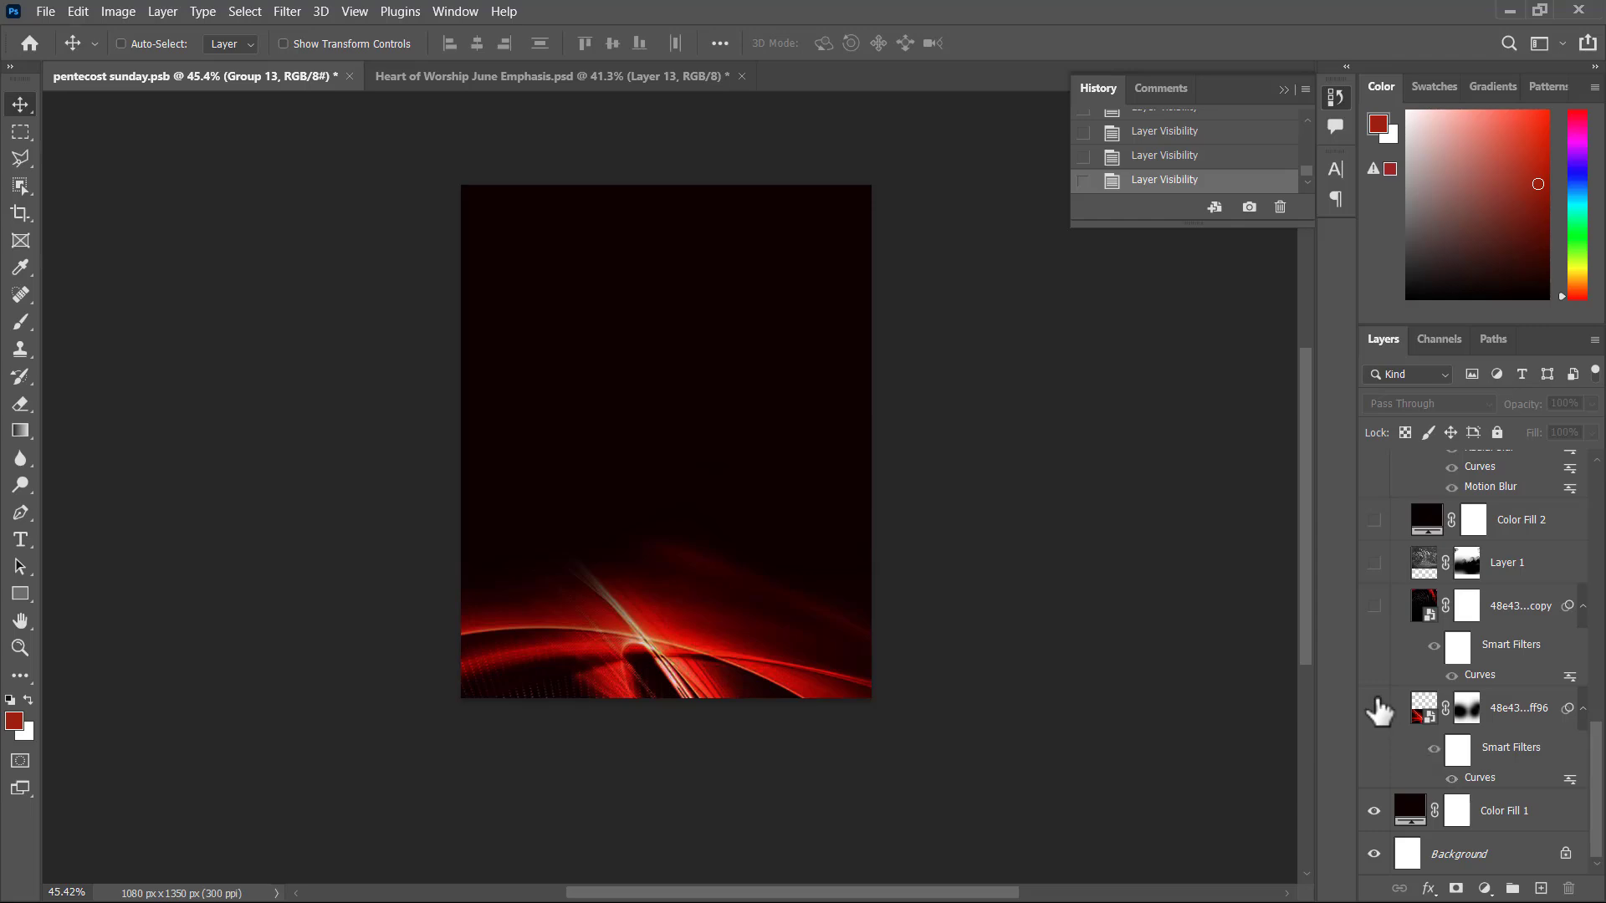
{"action": "left_click", "coordinate": [1375, 708]}
Show the Vivid Fire Embers layer in the background group, select its layer mask and unlock the layer
{"action": "scroll", "coordinate": [1388, 660], "scroll_direction": "up", "scroll_amount": 4}
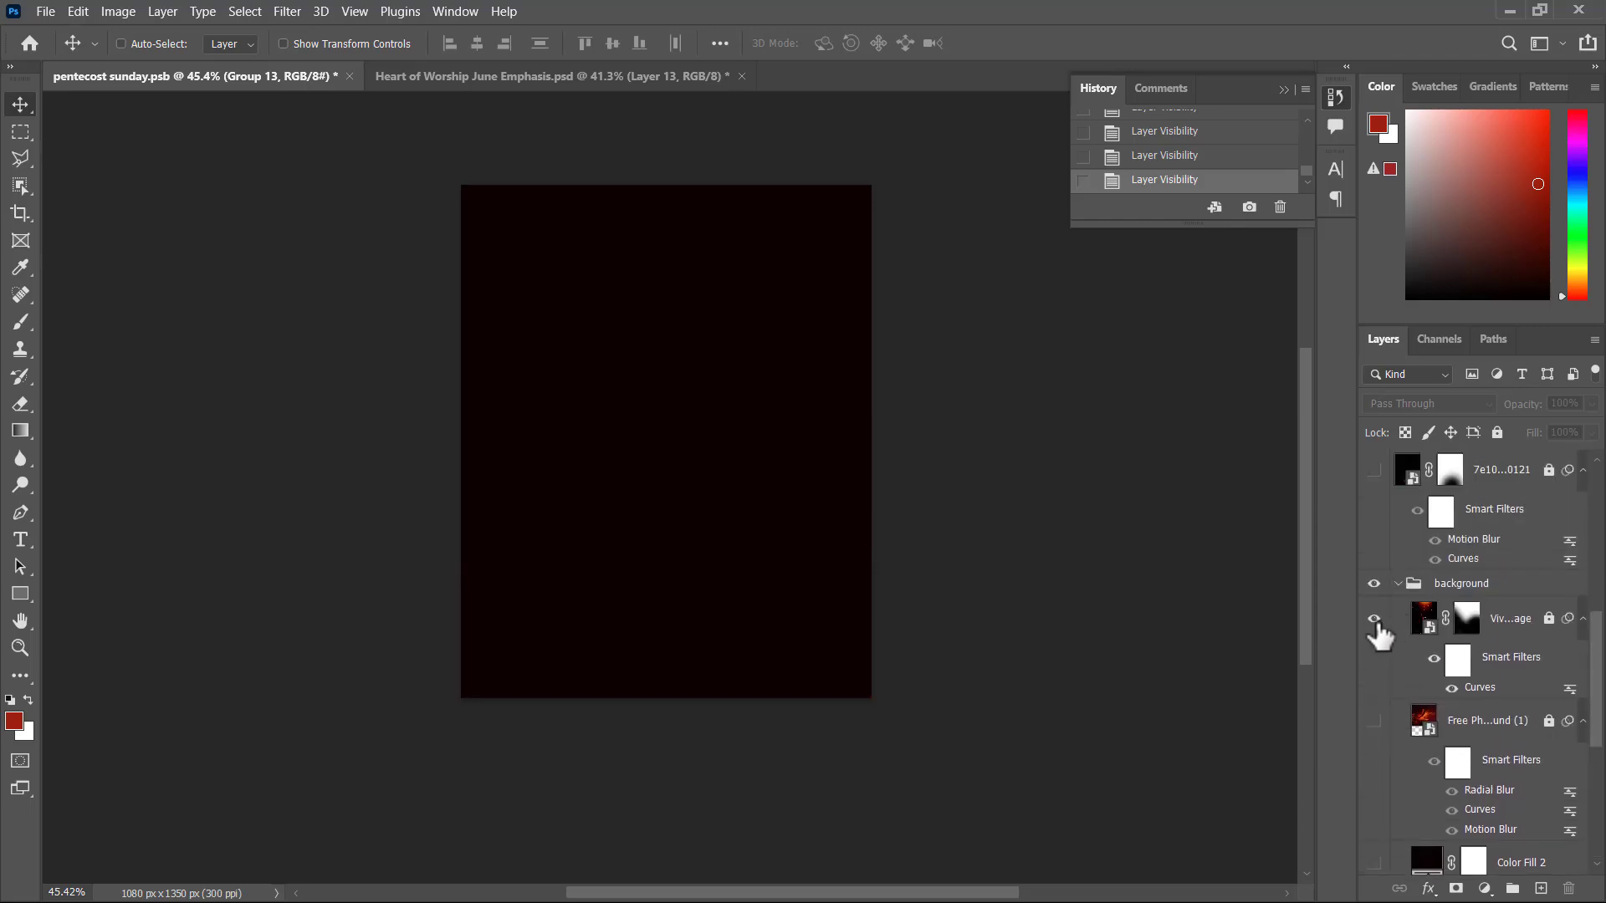
{"action": "left_click", "coordinate": [1374, 620]}
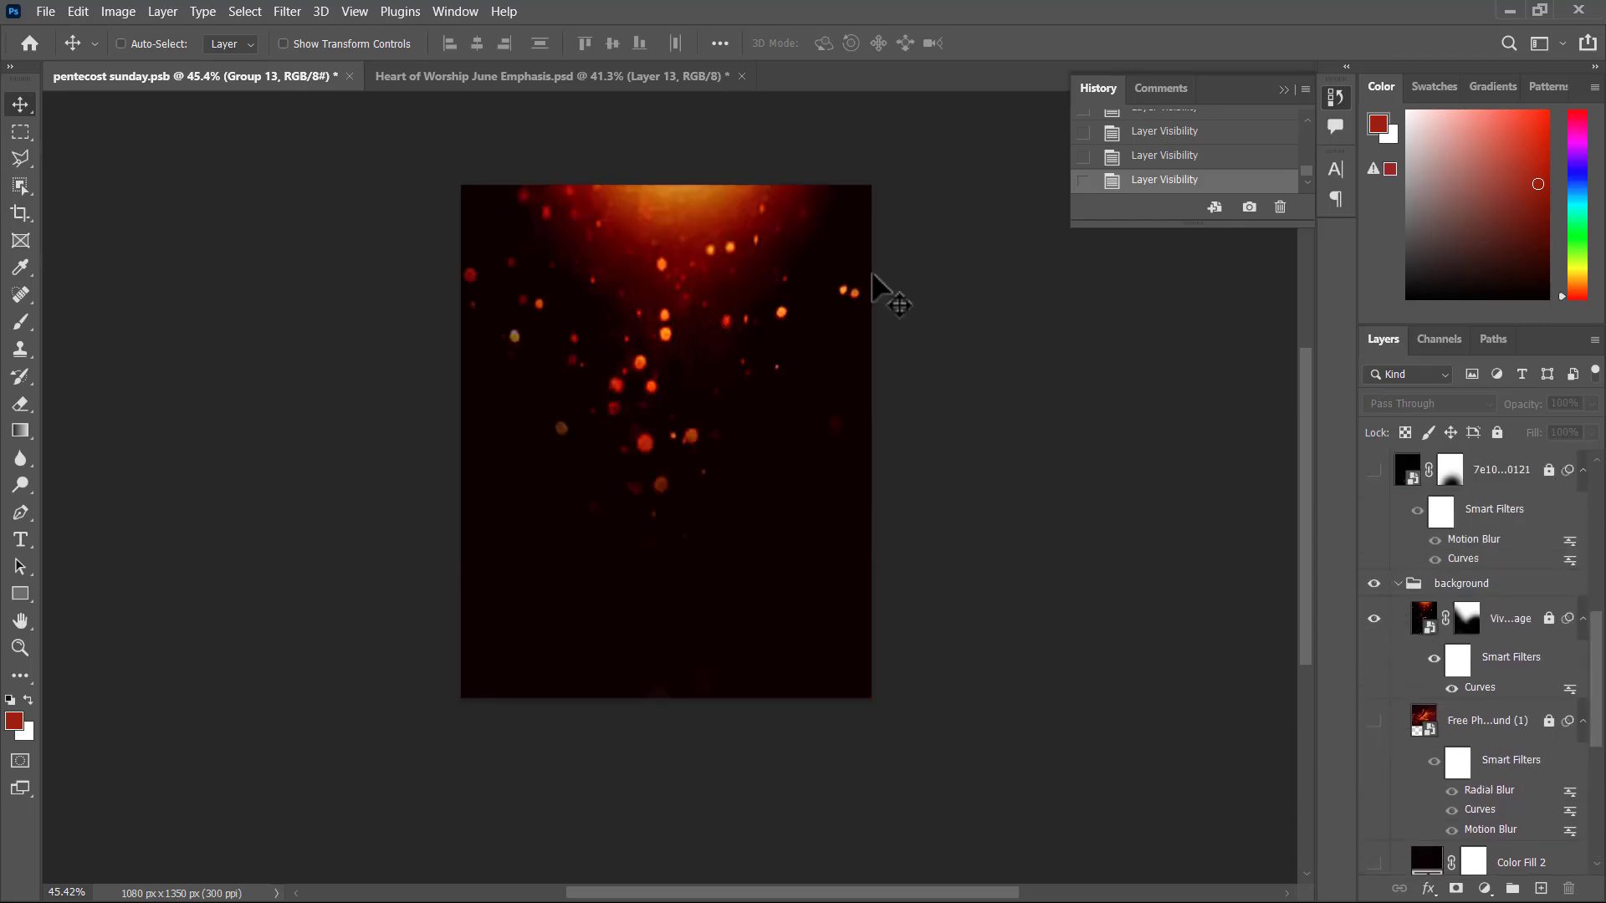
{"action": "left_click", "coordinate": [1468, 619]}
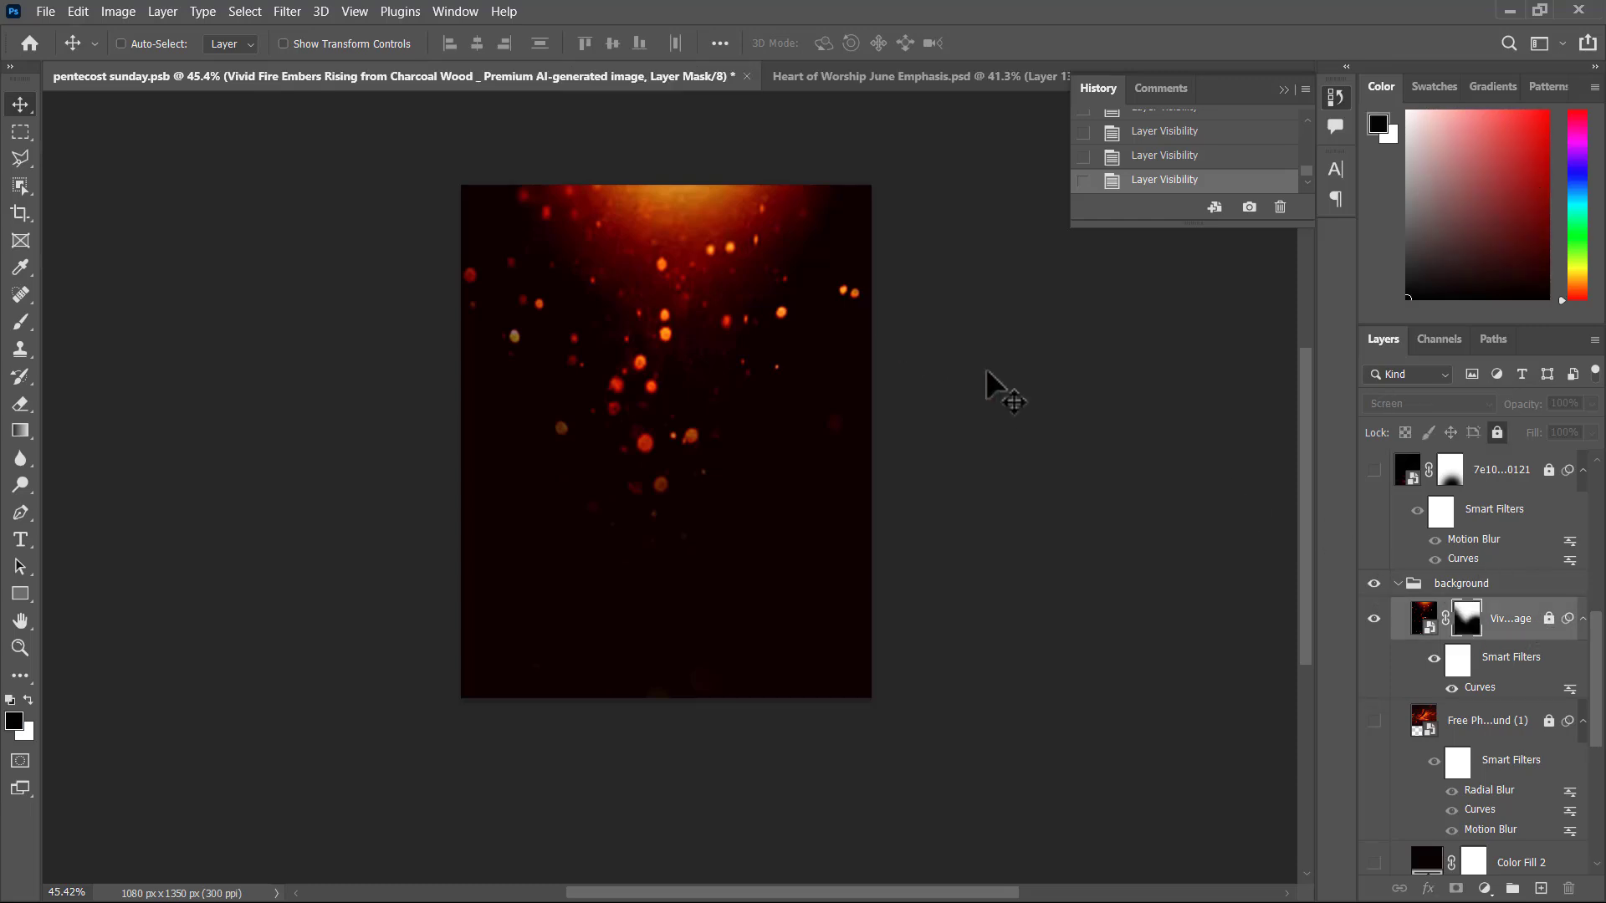
{"action": "left_click", "coordinate": [1548, 618]}
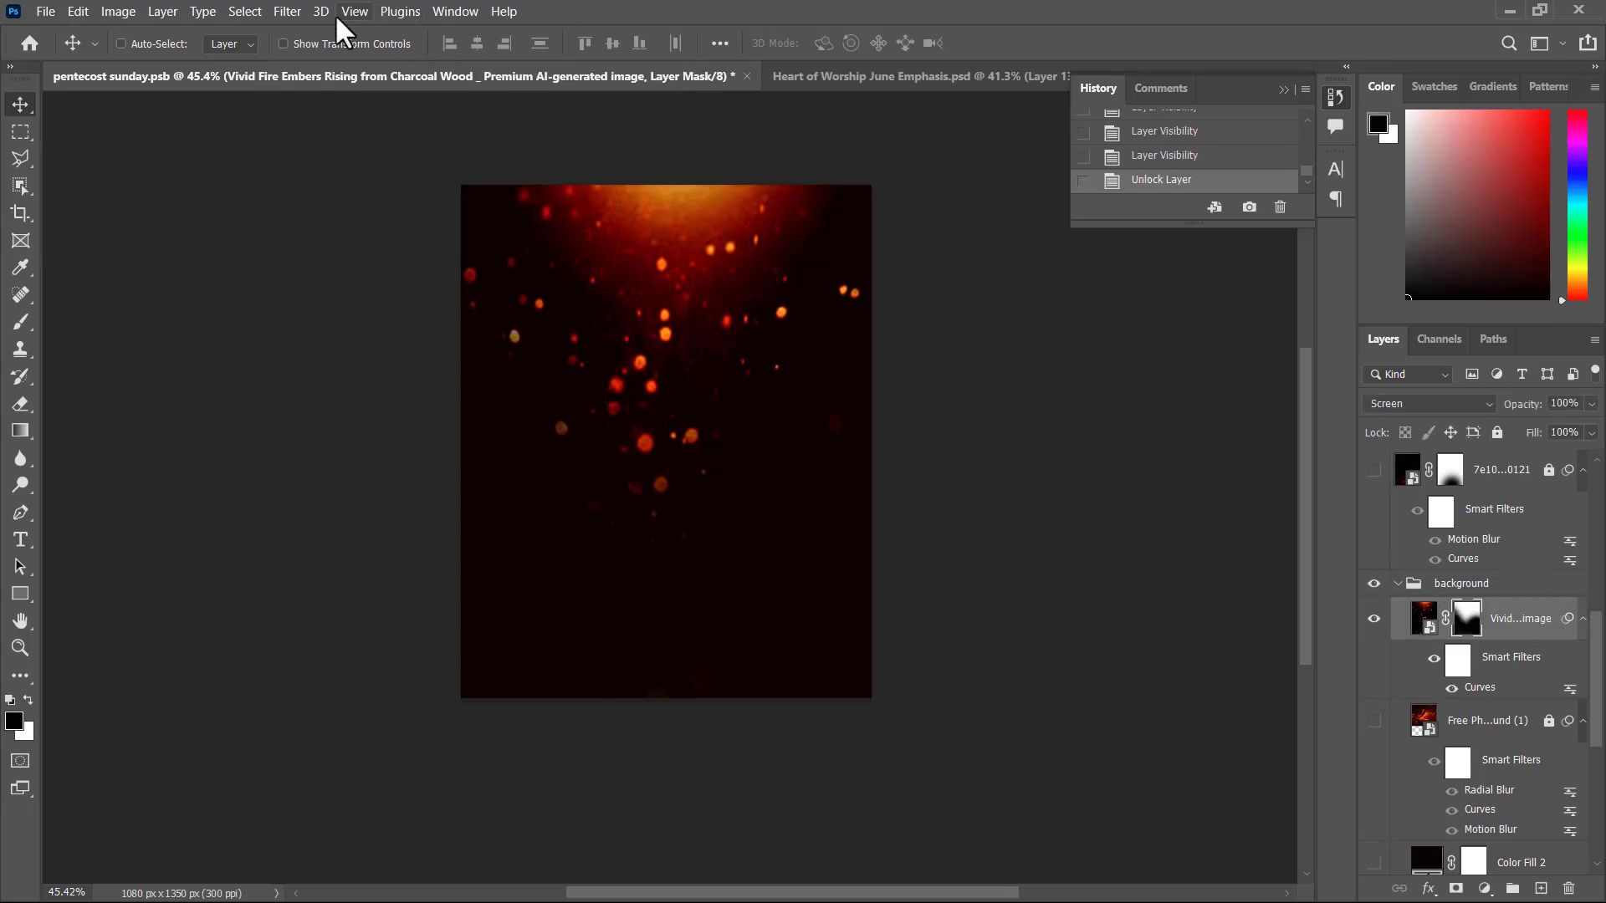
Apply a Gaussian Blur with a radius of 2.6 pixels to the Vivid Fire Embers layer's mask
{"action": "left_click", "coordinate": [289, 12]}
{"action": "mouse_move", "coordinate": [412, 262]}
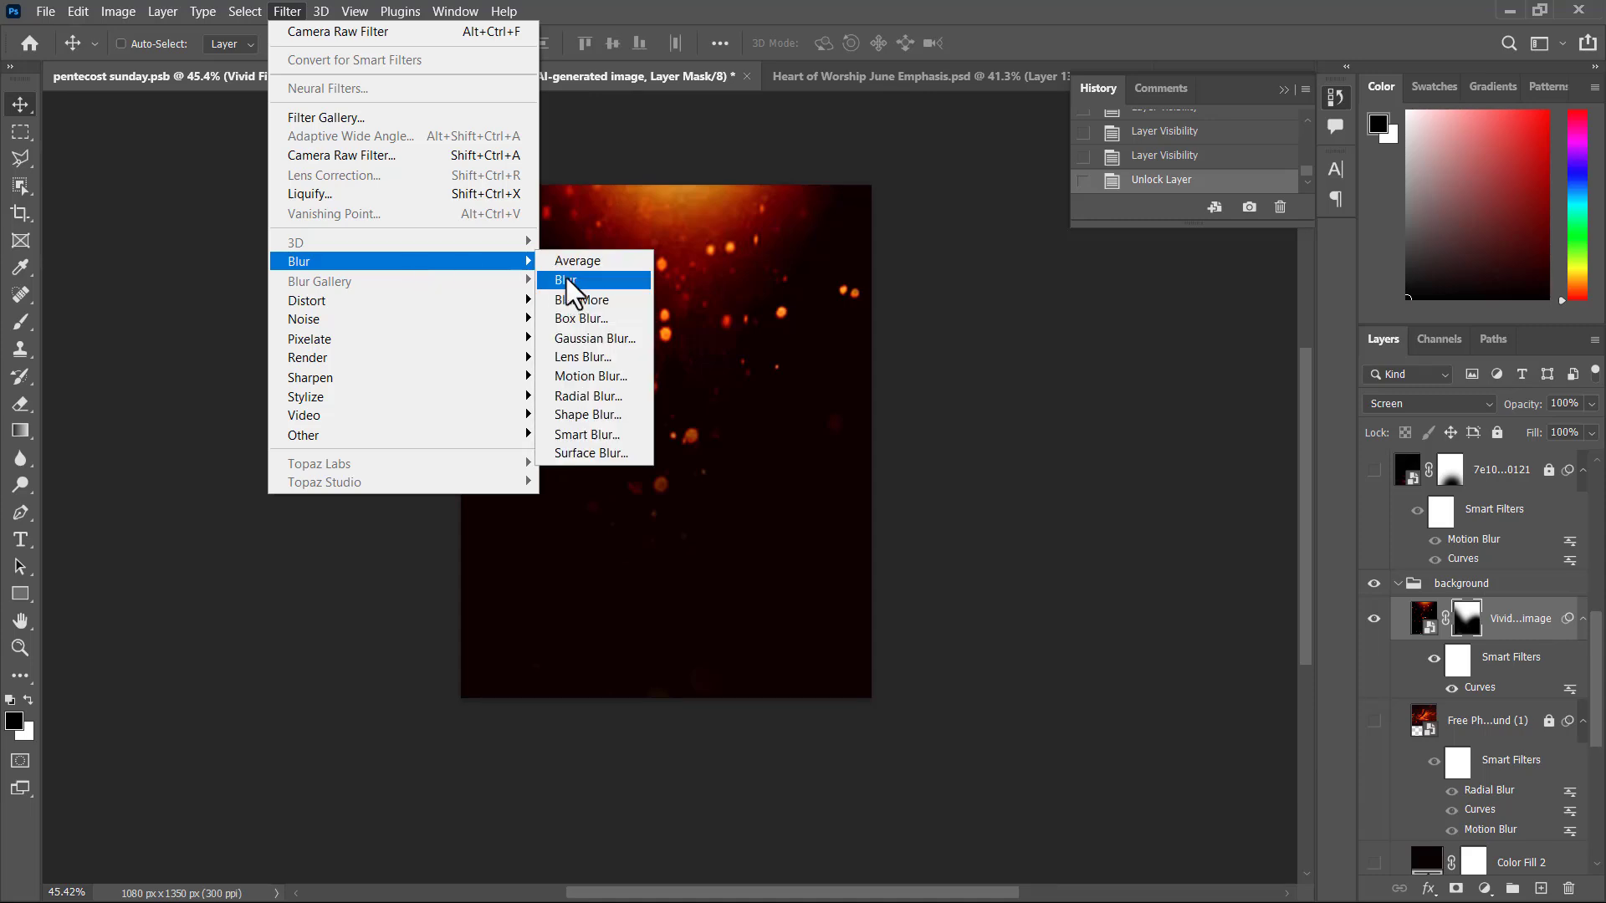
{"action": "left_click", "coordinate": [609, 350]}
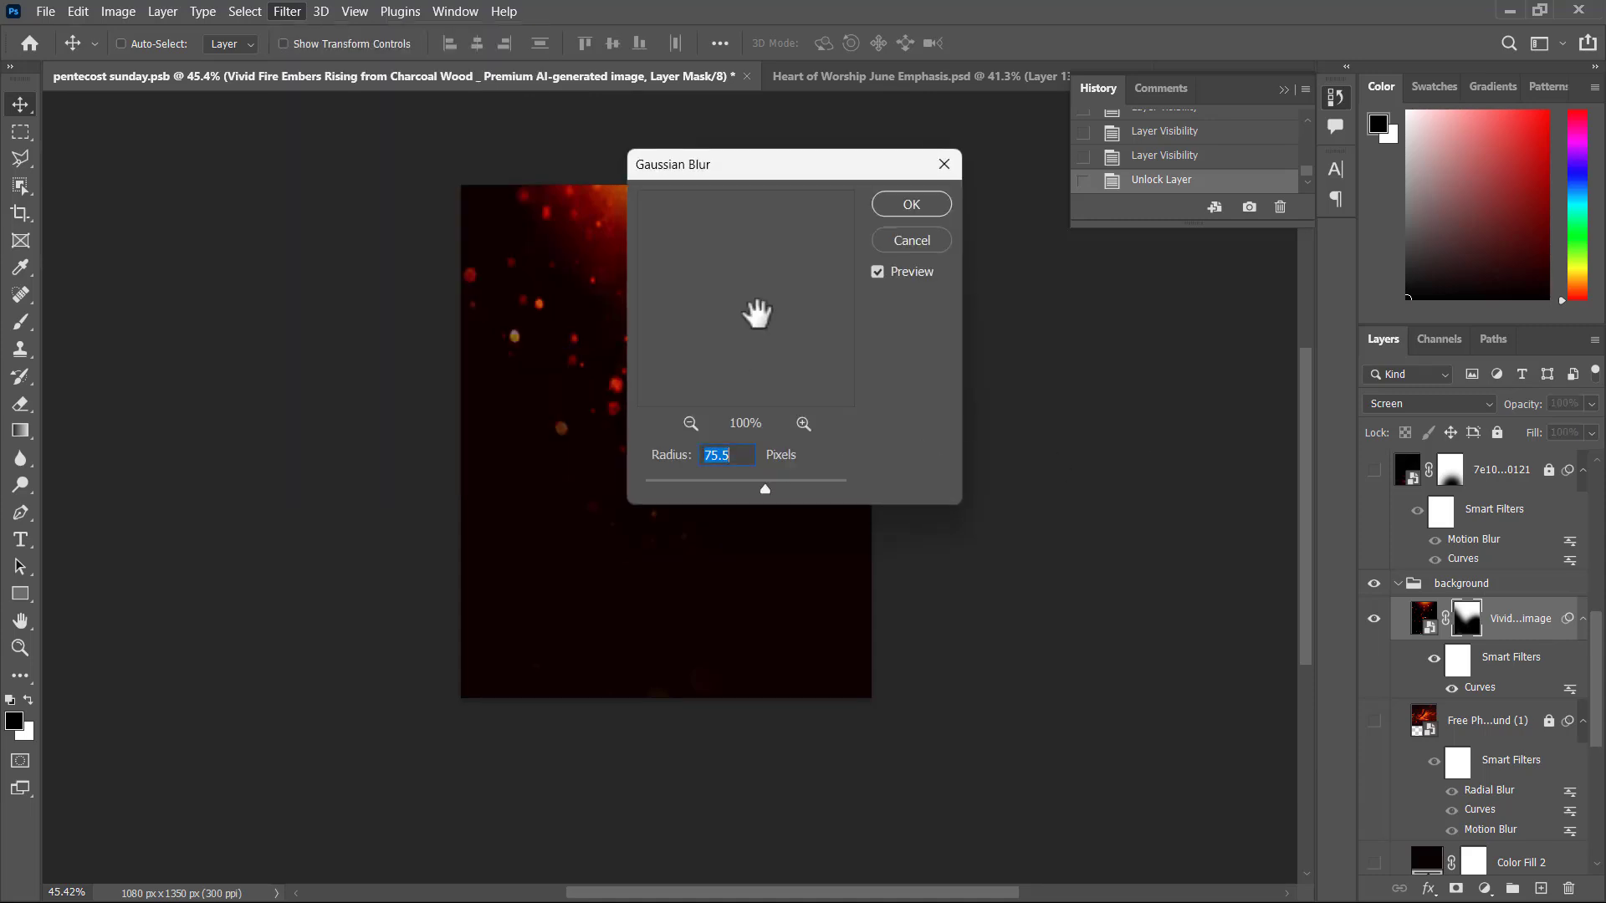
{"action": "left_click_drag", "start_coordinate": [742, 168], "coordinate": [1087, 209]}
{"action": "left_click_drag", "start_coordinate": [1047, 520], "coordinate": [1020, 521]}
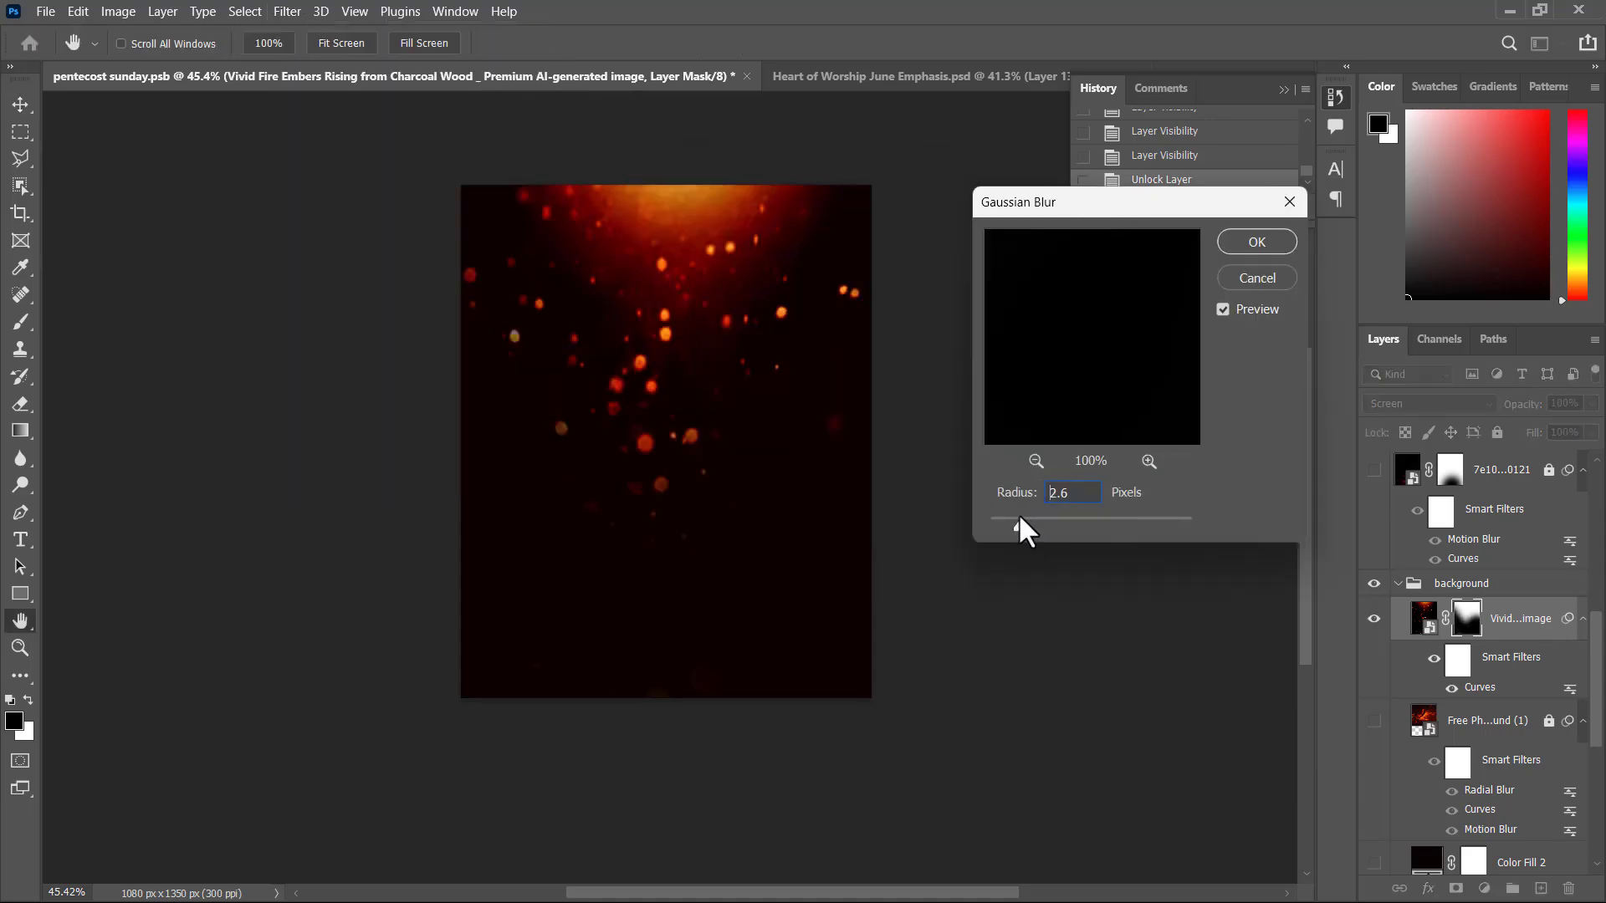
{"action": "left_click", "coordinate": [1259, 244]}
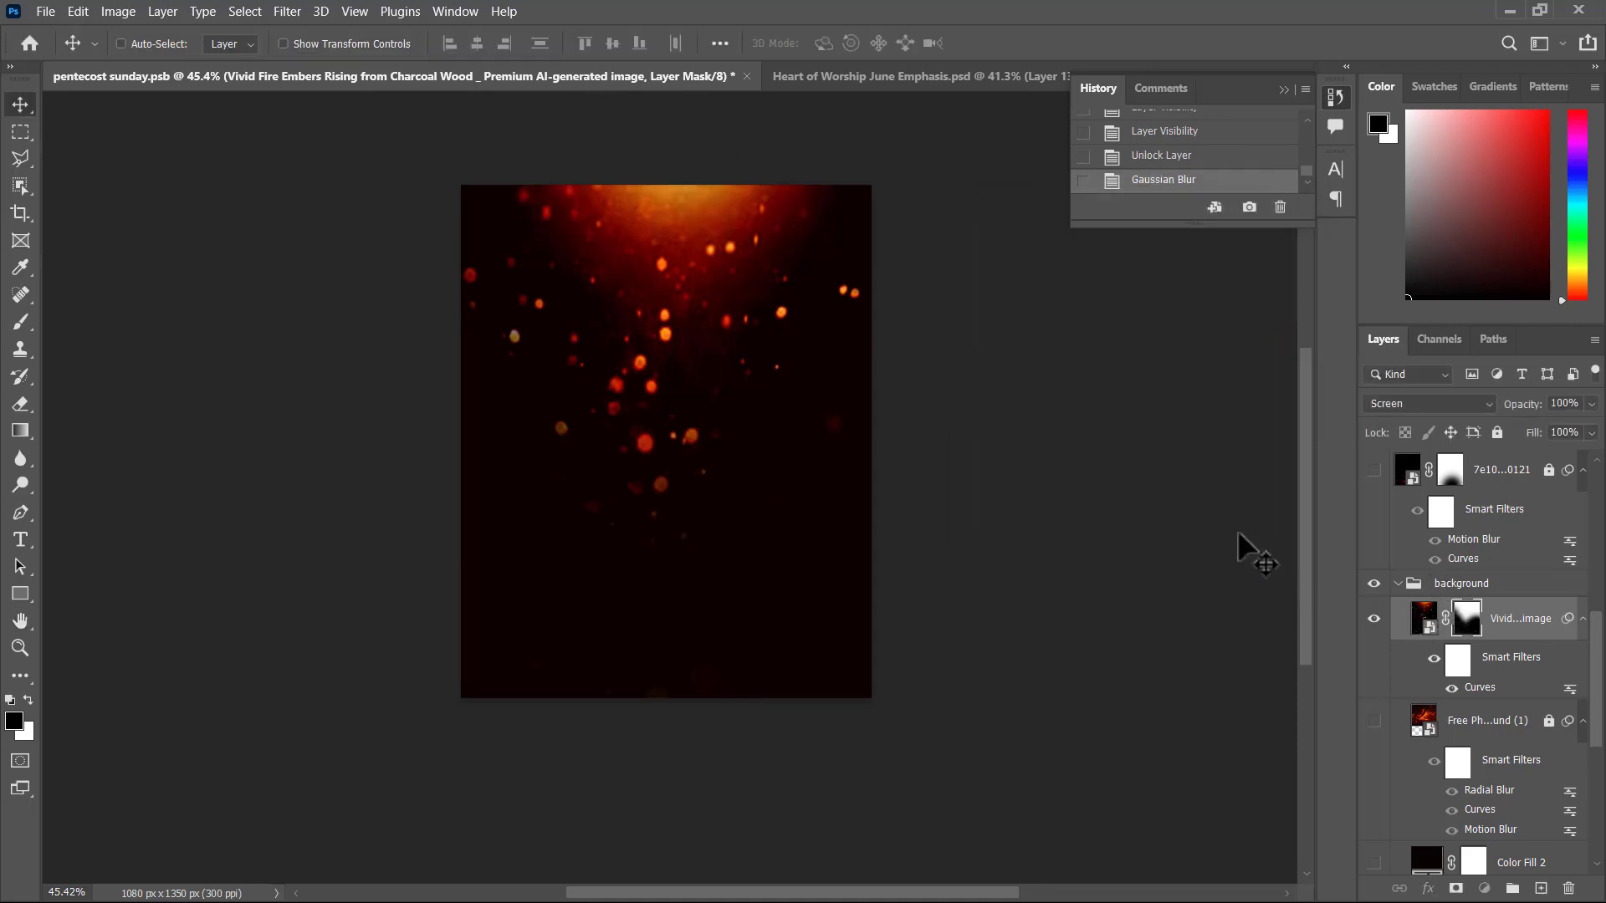
Apply a Gaussian Blur smart filter with a radius of 3.8 pixels to the Vivid Fire Embers image itself
{"action": "left_click", "coordinate": [1422, 619]}
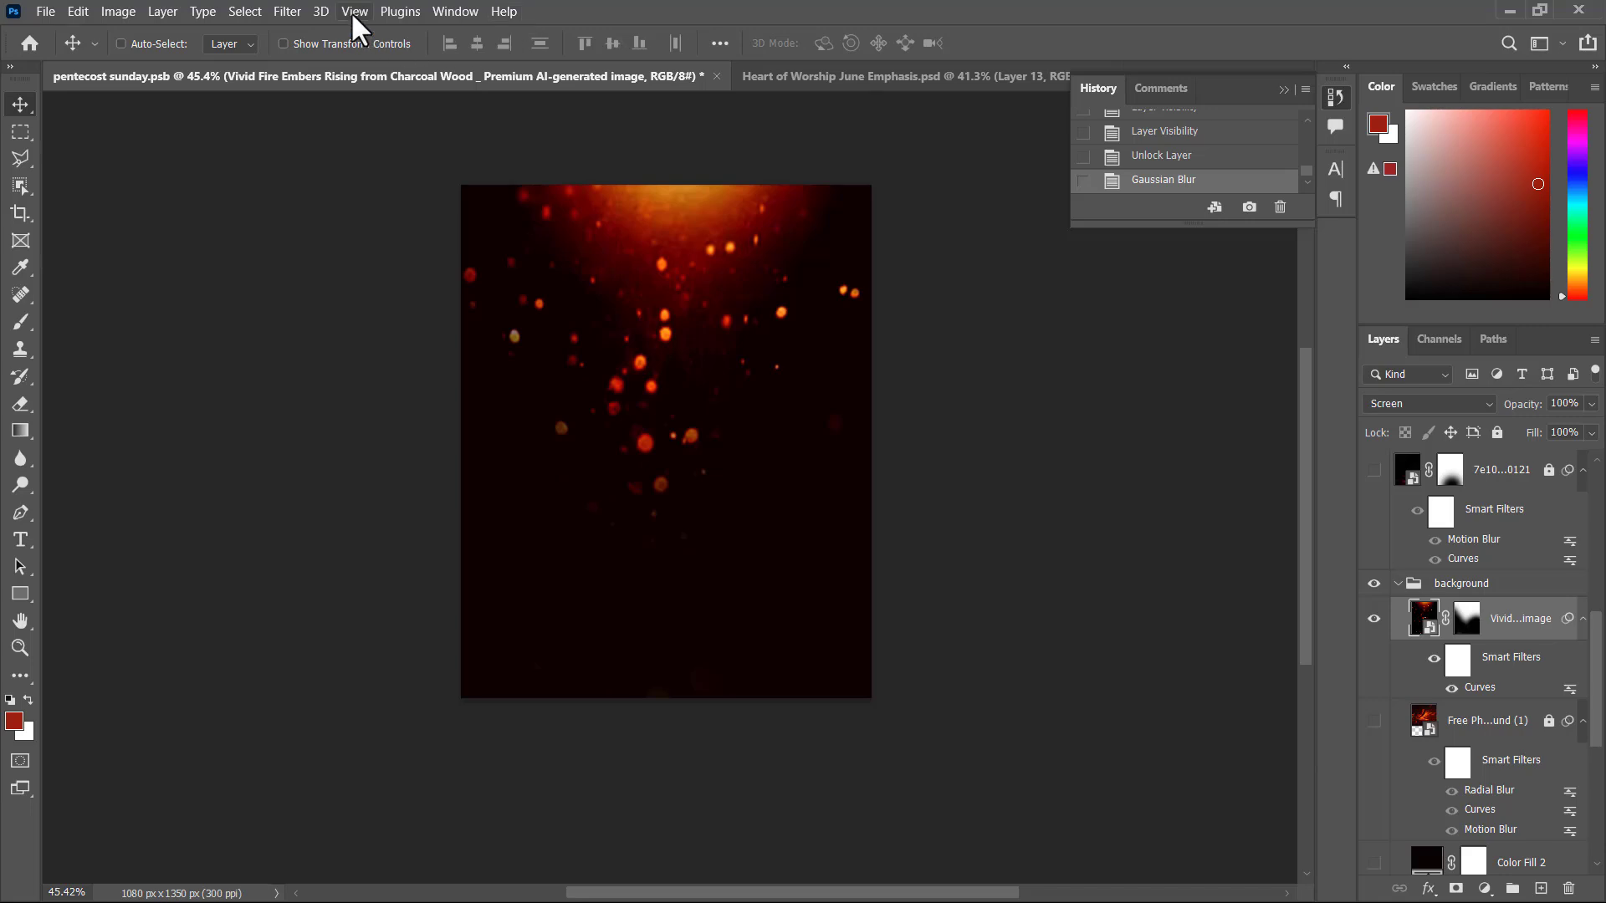
{"action": "left_click", "coordinate": [299, 11]}
{"action": "mouse_move", "coordinate": [444, 264]}
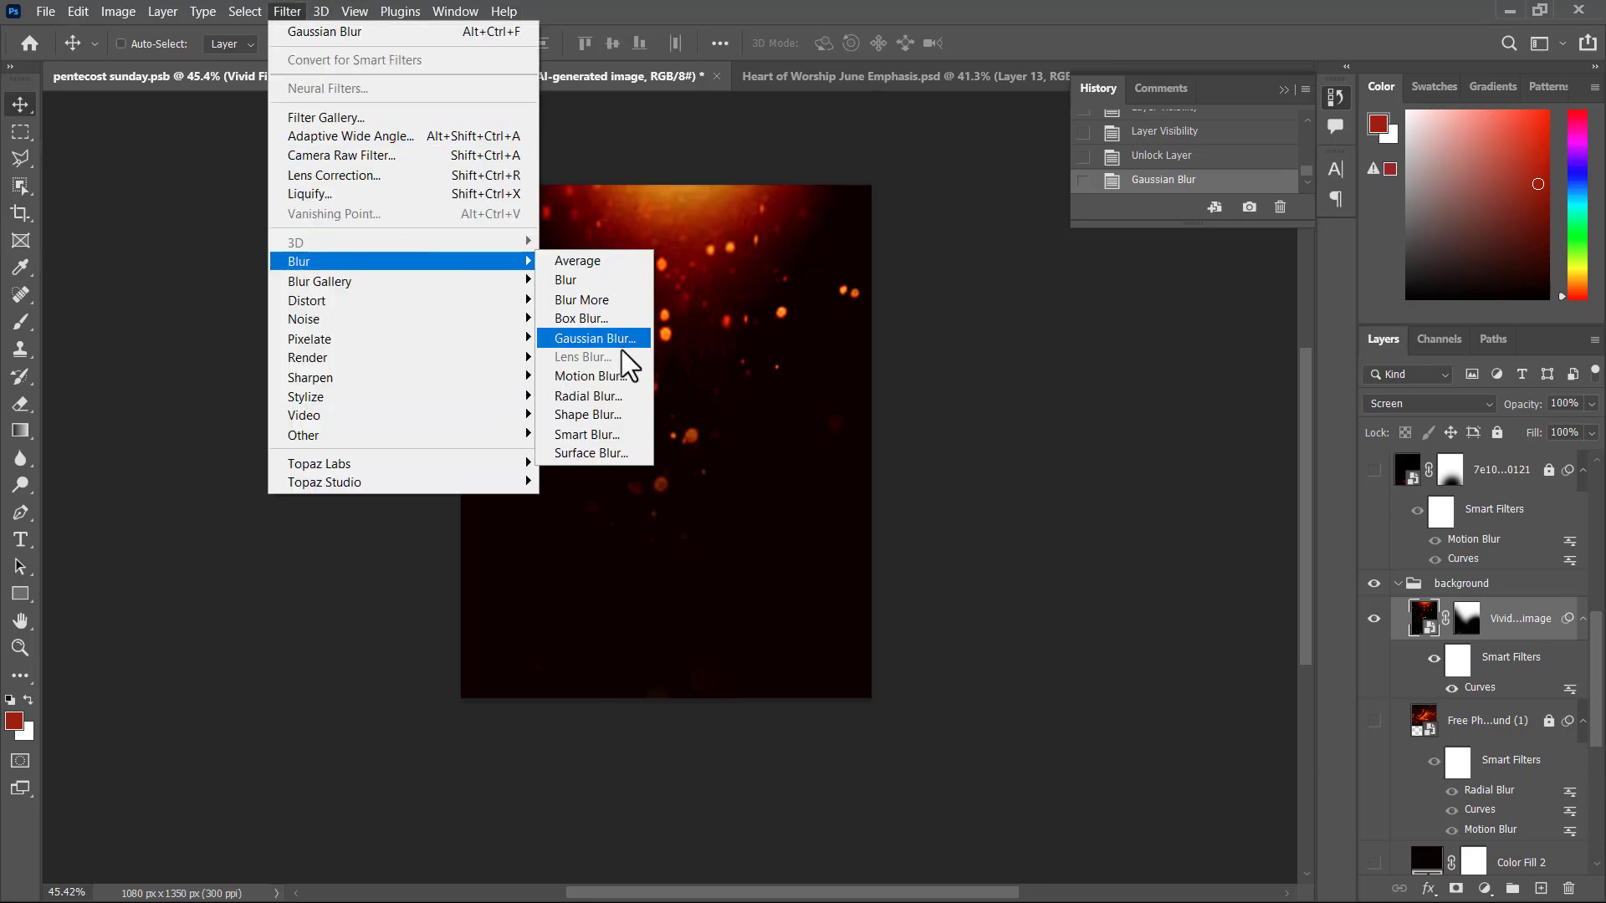
{"action": "left_click", "coordinate": [625, 343]}
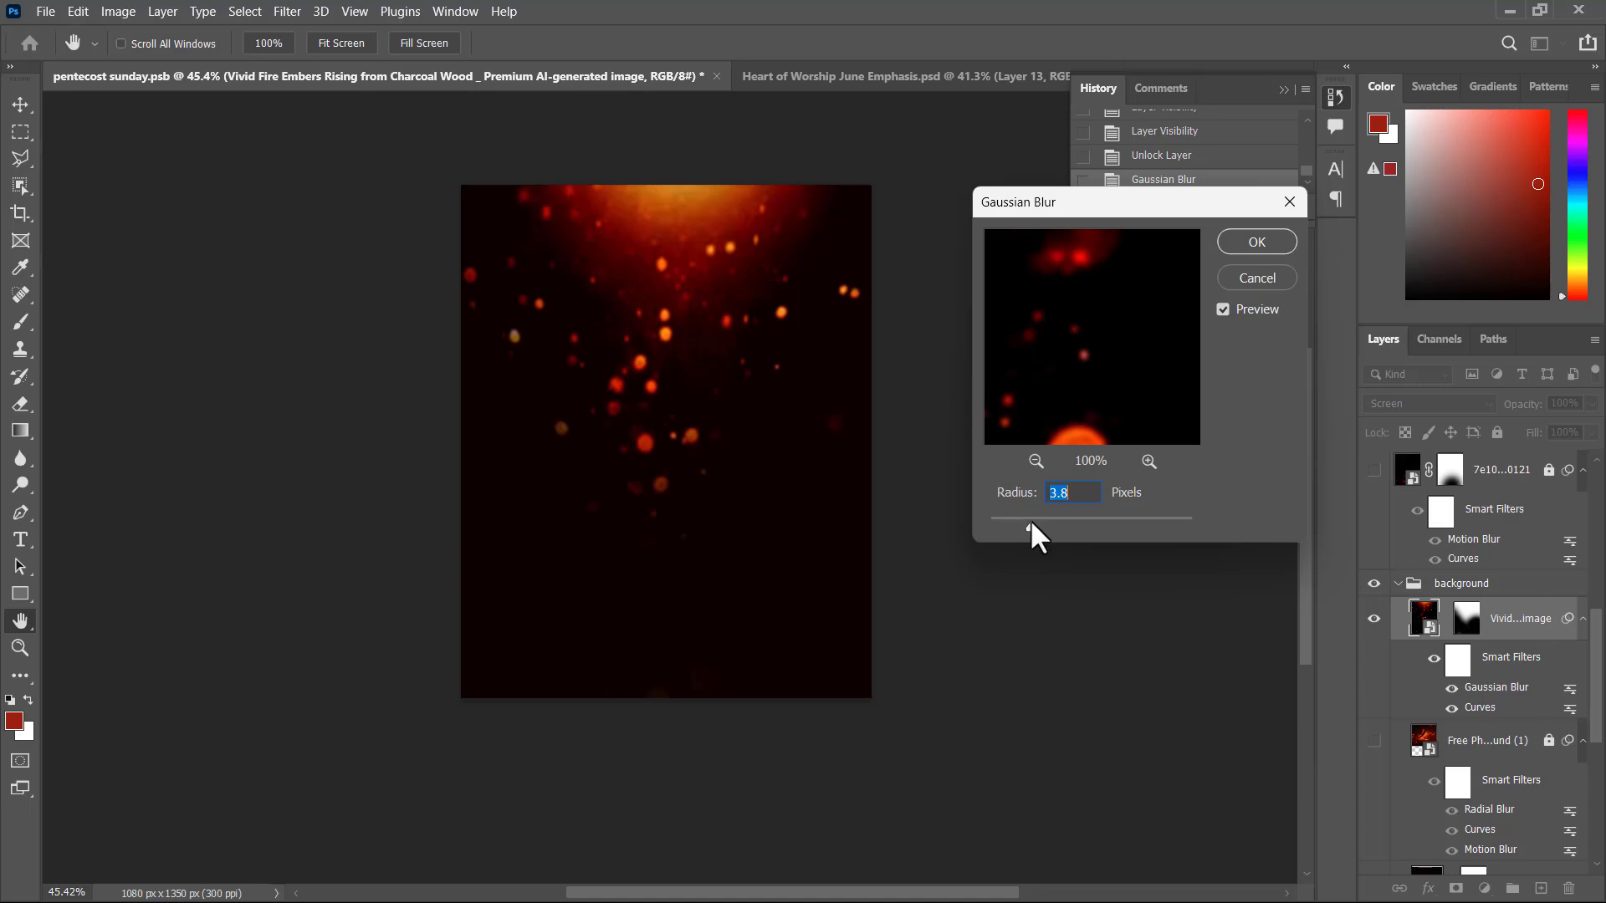
{"action": "left_click", "coordinate": [1261, 239]}
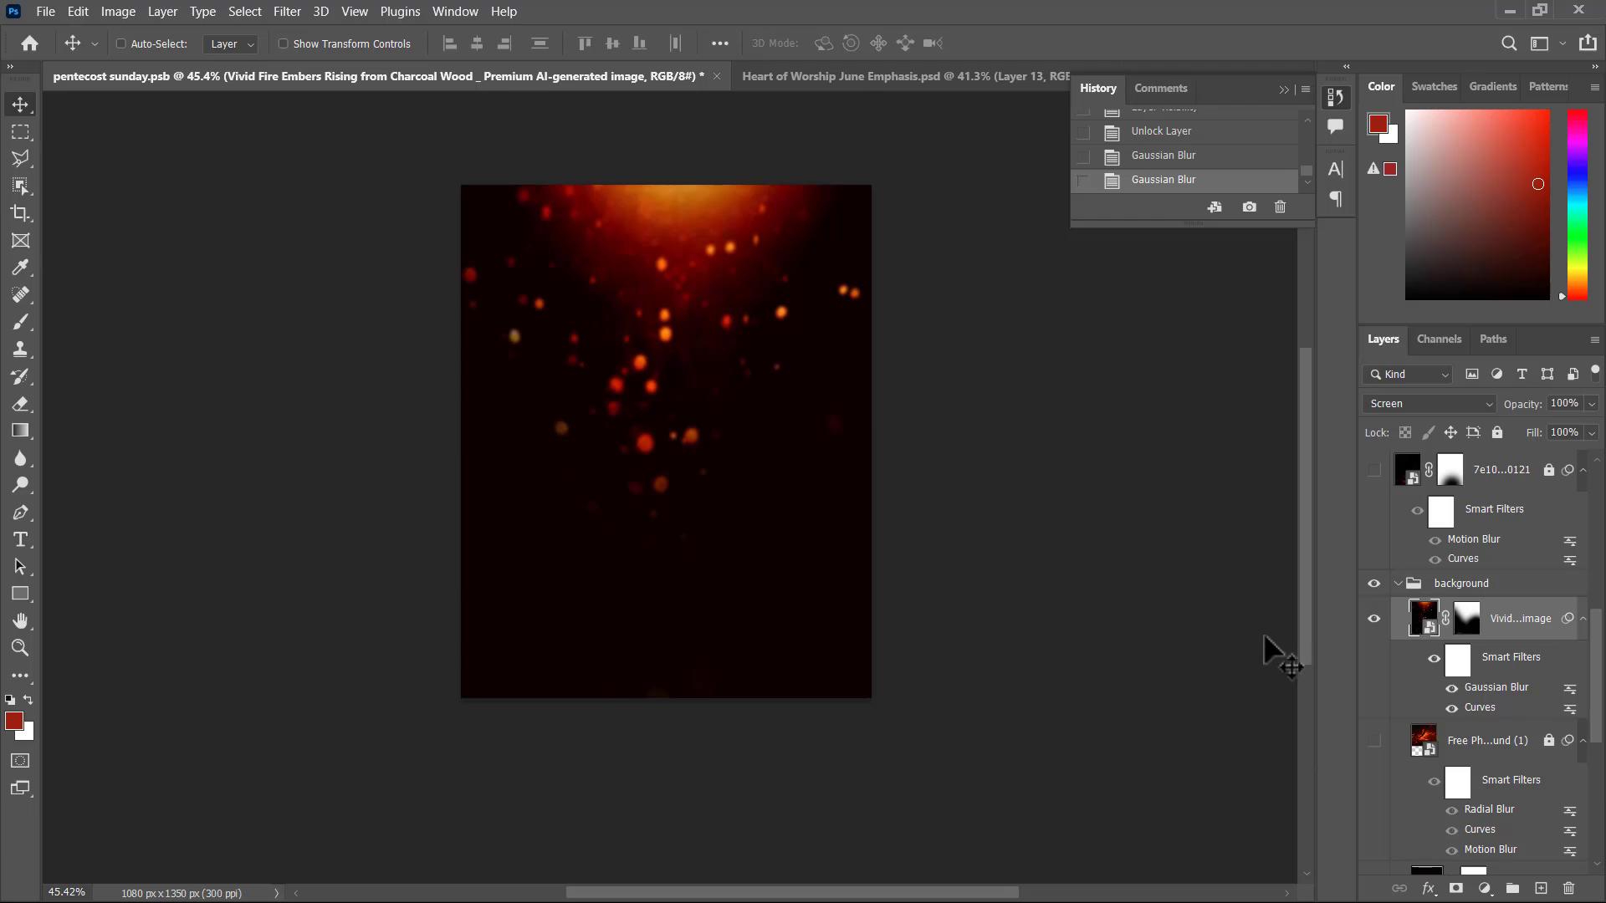
Toggle the embers layer's Gaussian Blur filter off and on to compare, and disable its Curves filter
{"action": "left_click", "coordinate": [1451, 695]}
{"action": "left_click", "coordinate": [1451, 688]}
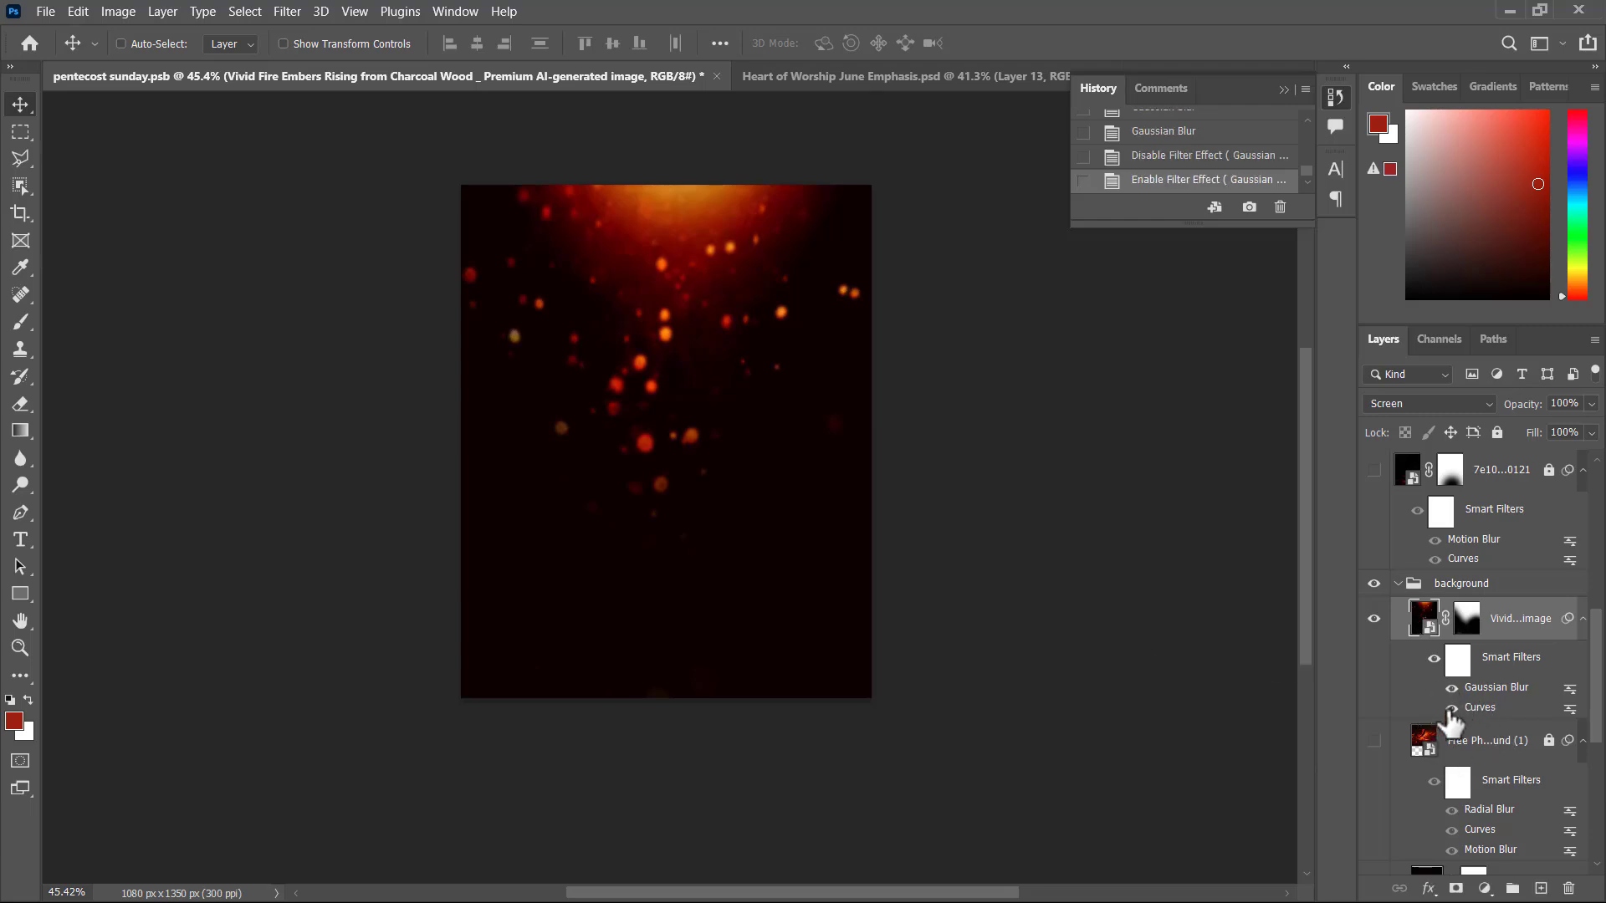
{"action": "left_click", "coordinate": [1453, 710]}
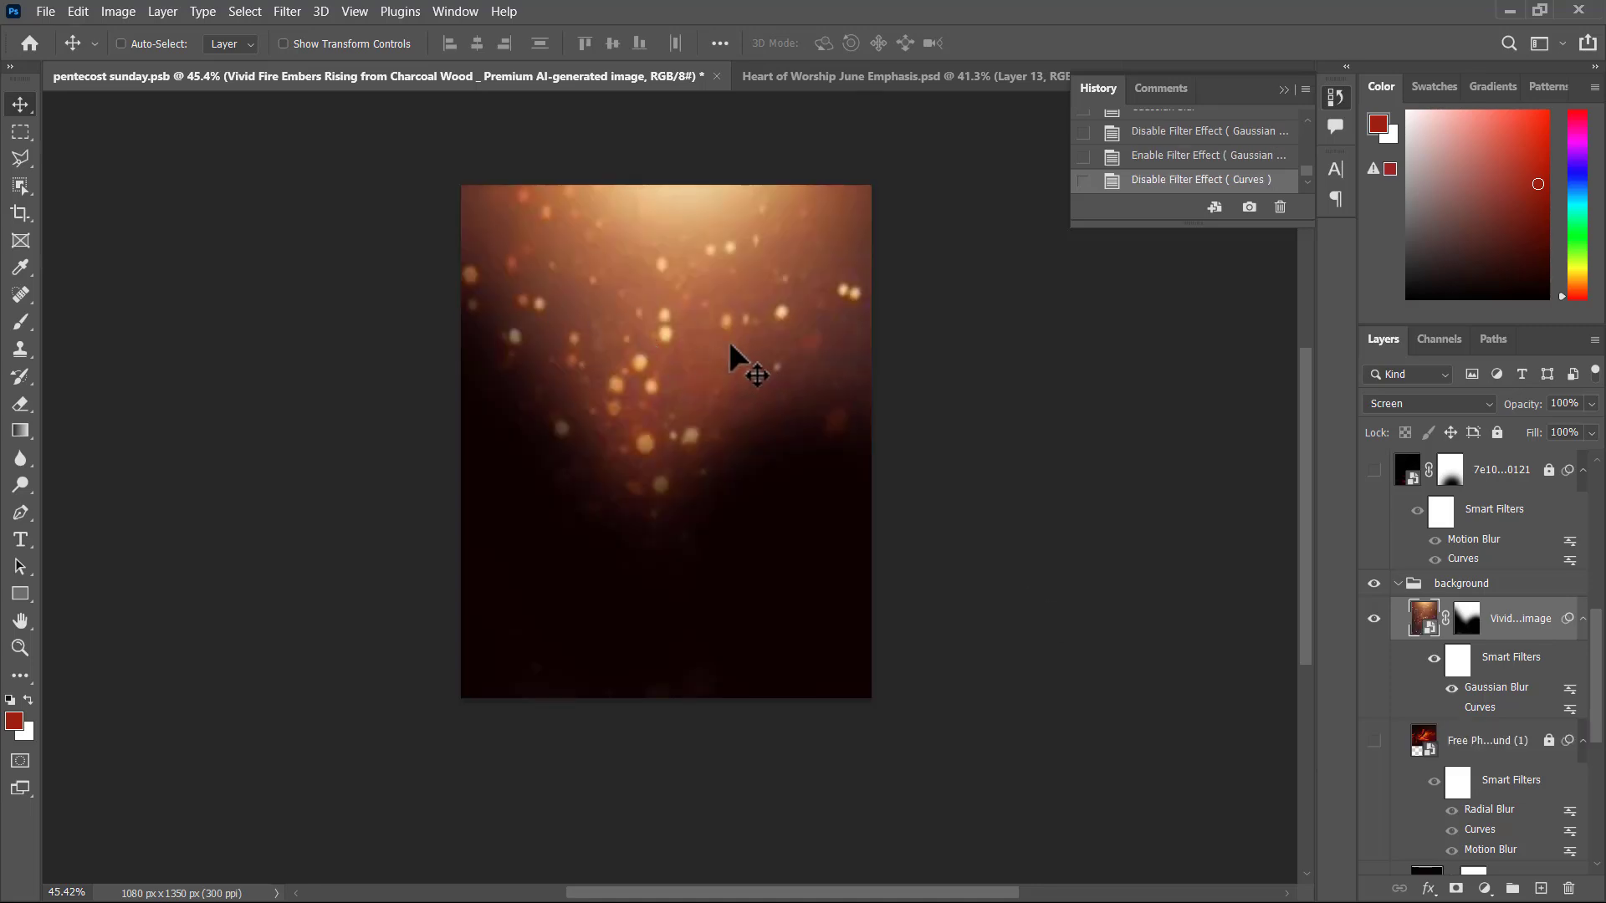
Try moving the Vivid Fire Embers layer down and to the left on the canvas, and undo the move
{"action": "left_click_drag", "start_coordinate": [731, 348], "coordinate": [657, 376]}
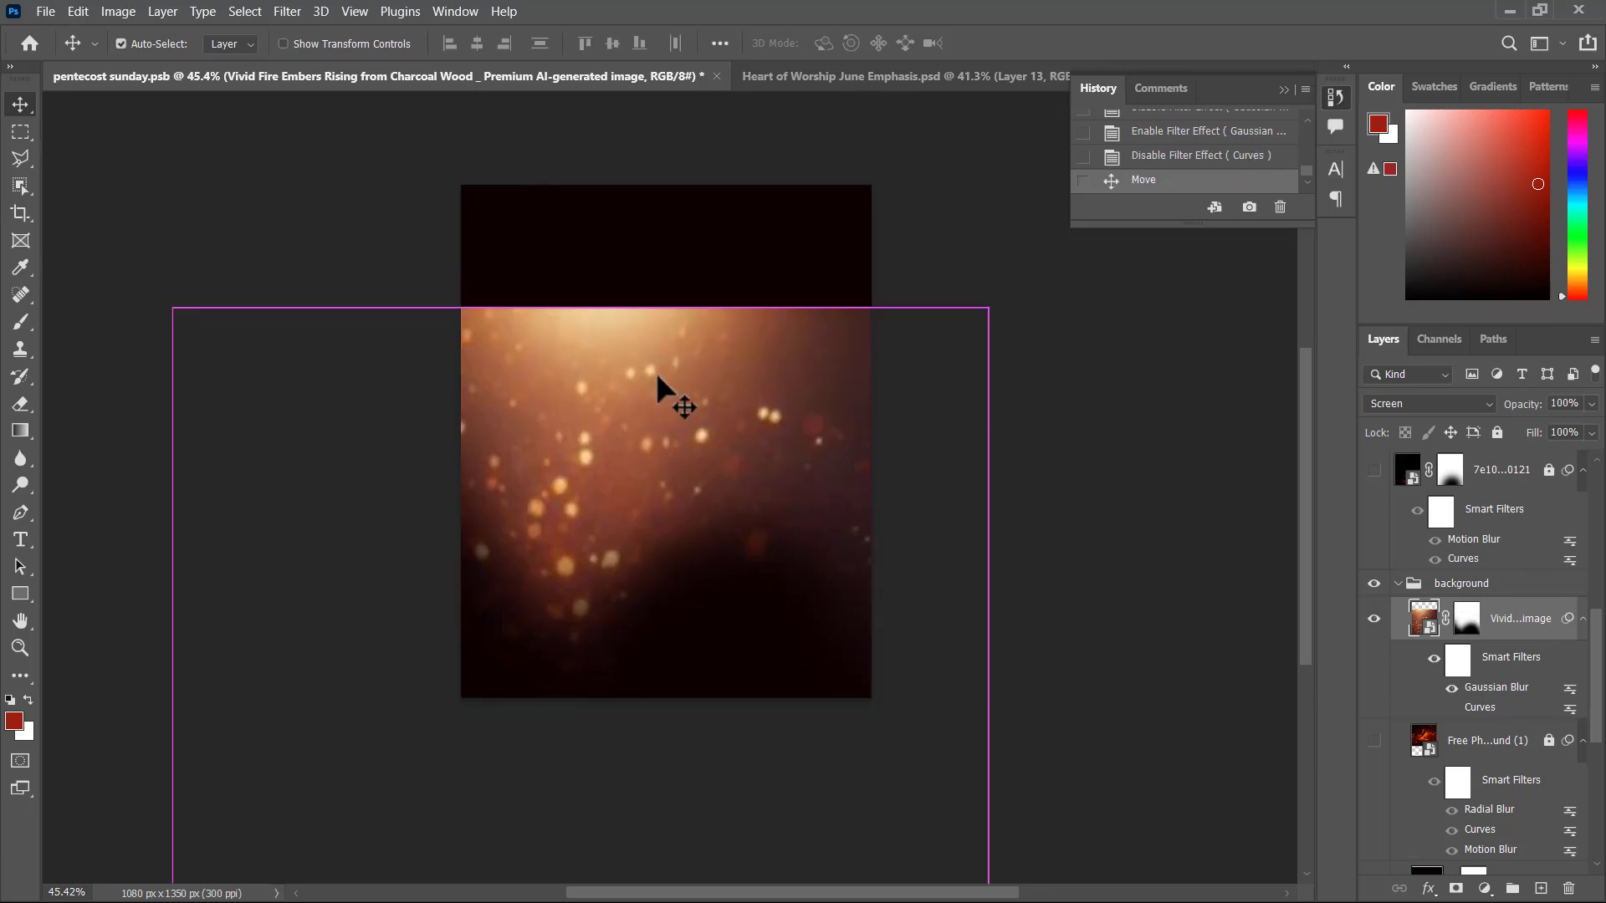
{"action": "key", "text": "ctrl+z"}
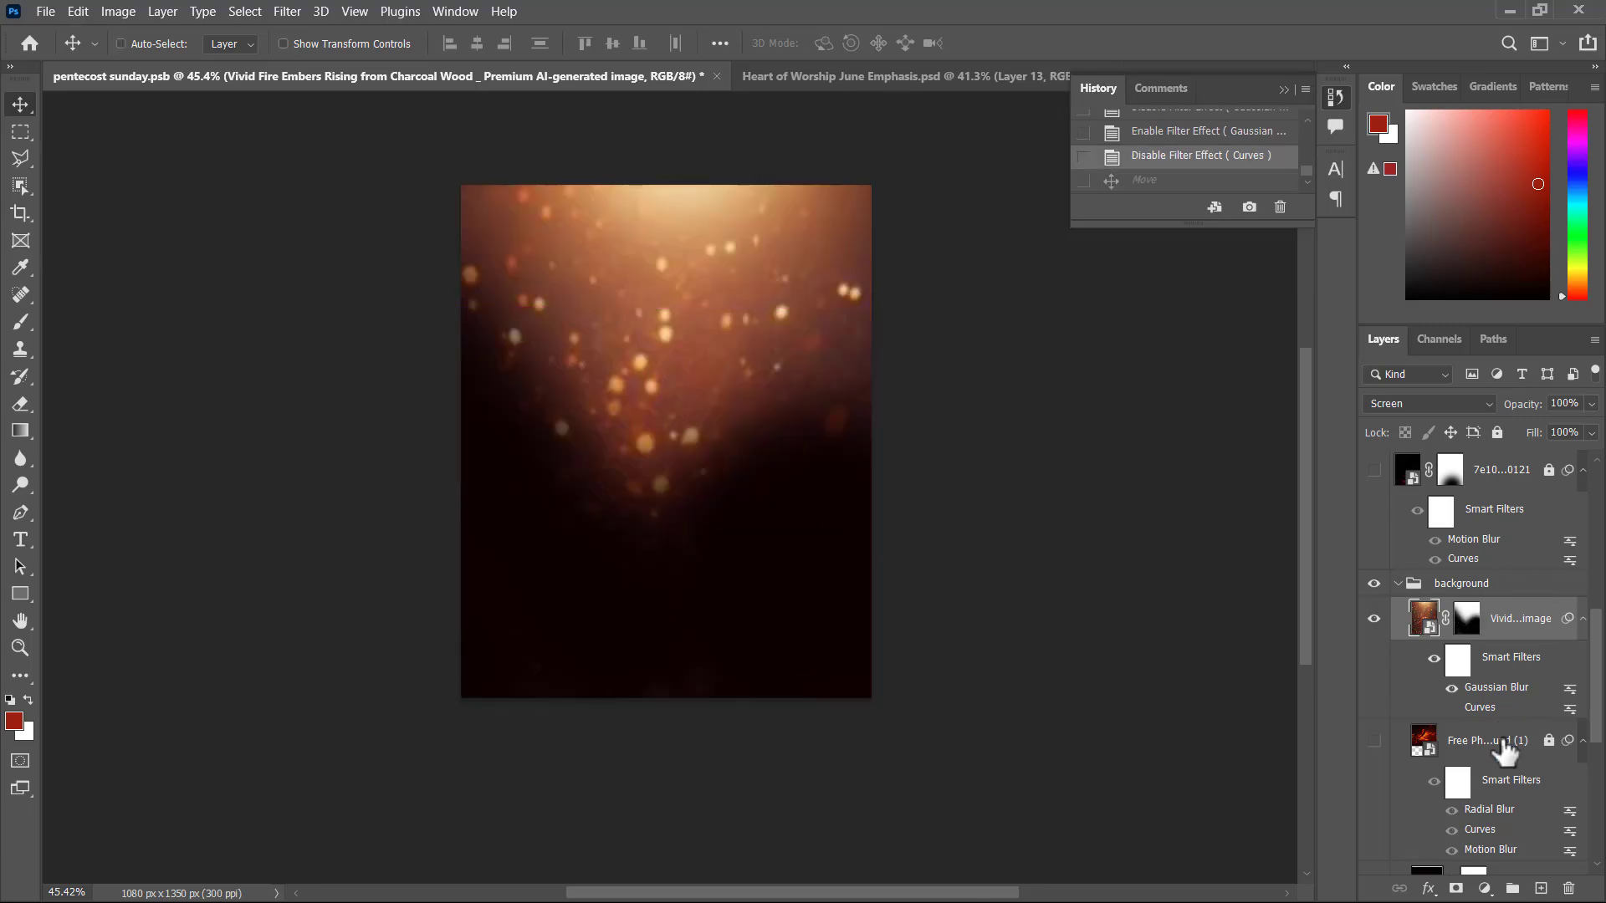
Re-enable the Curves filter on the Vivid Fire Embers layer and review its custom curve, suppressing the stacked-filter notice
{"action": "left_click", "coordinate": [1452, 707]}
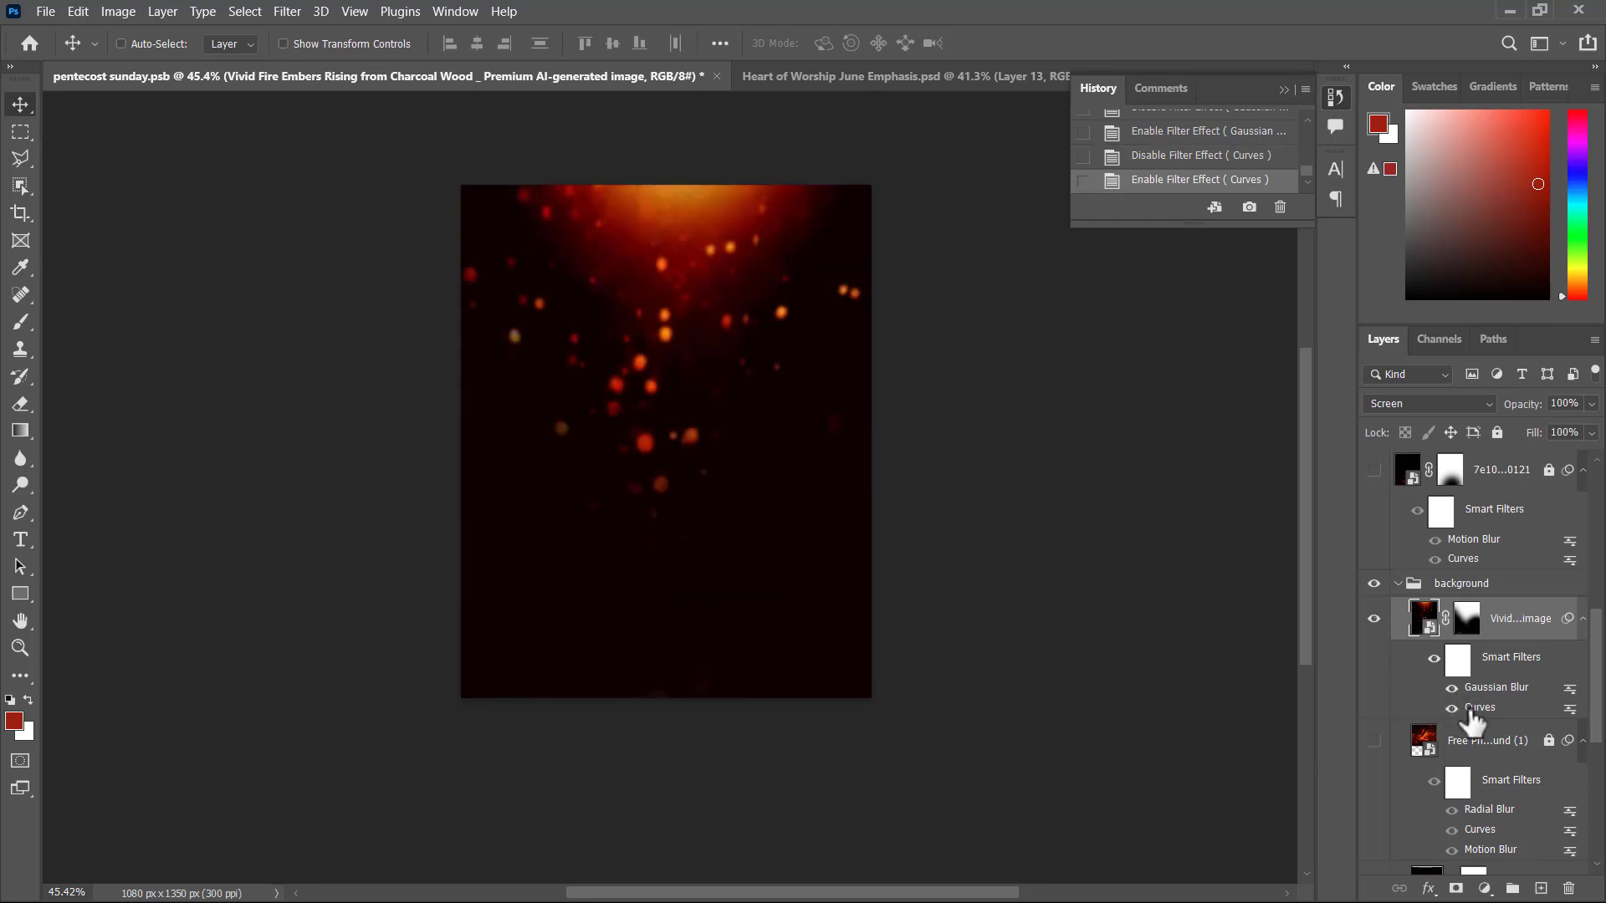
{"action": "double_click", "coordinate": [1477, 708]}
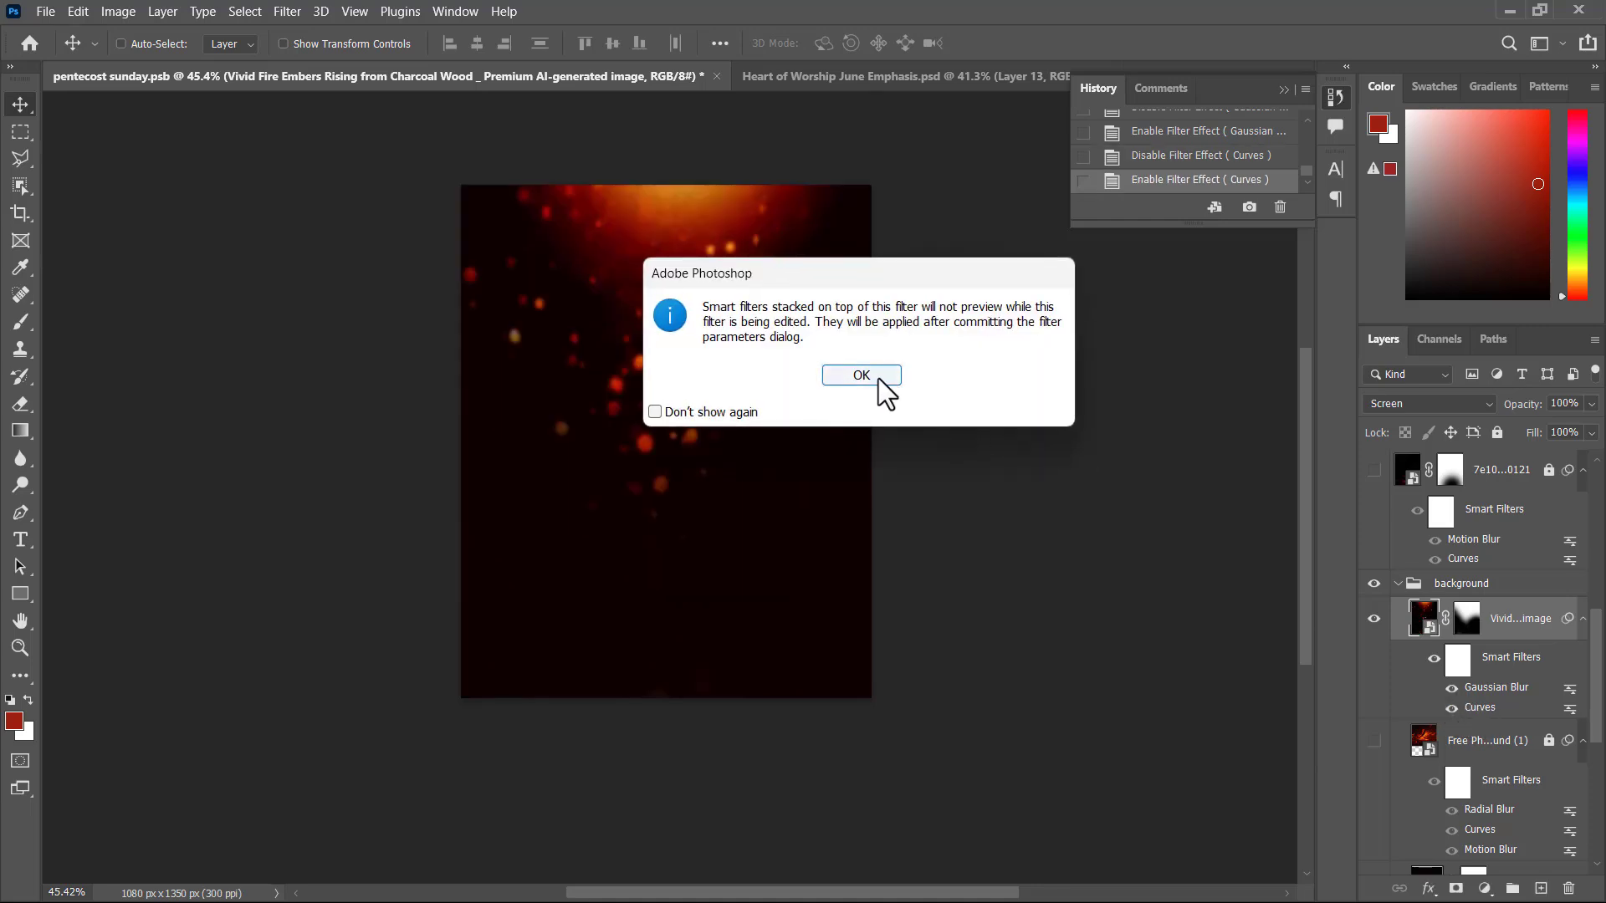
{"action": "left_click", "coordinate": [751, 410]}
{"action": "left_click", "coordinate": [853, 378]}
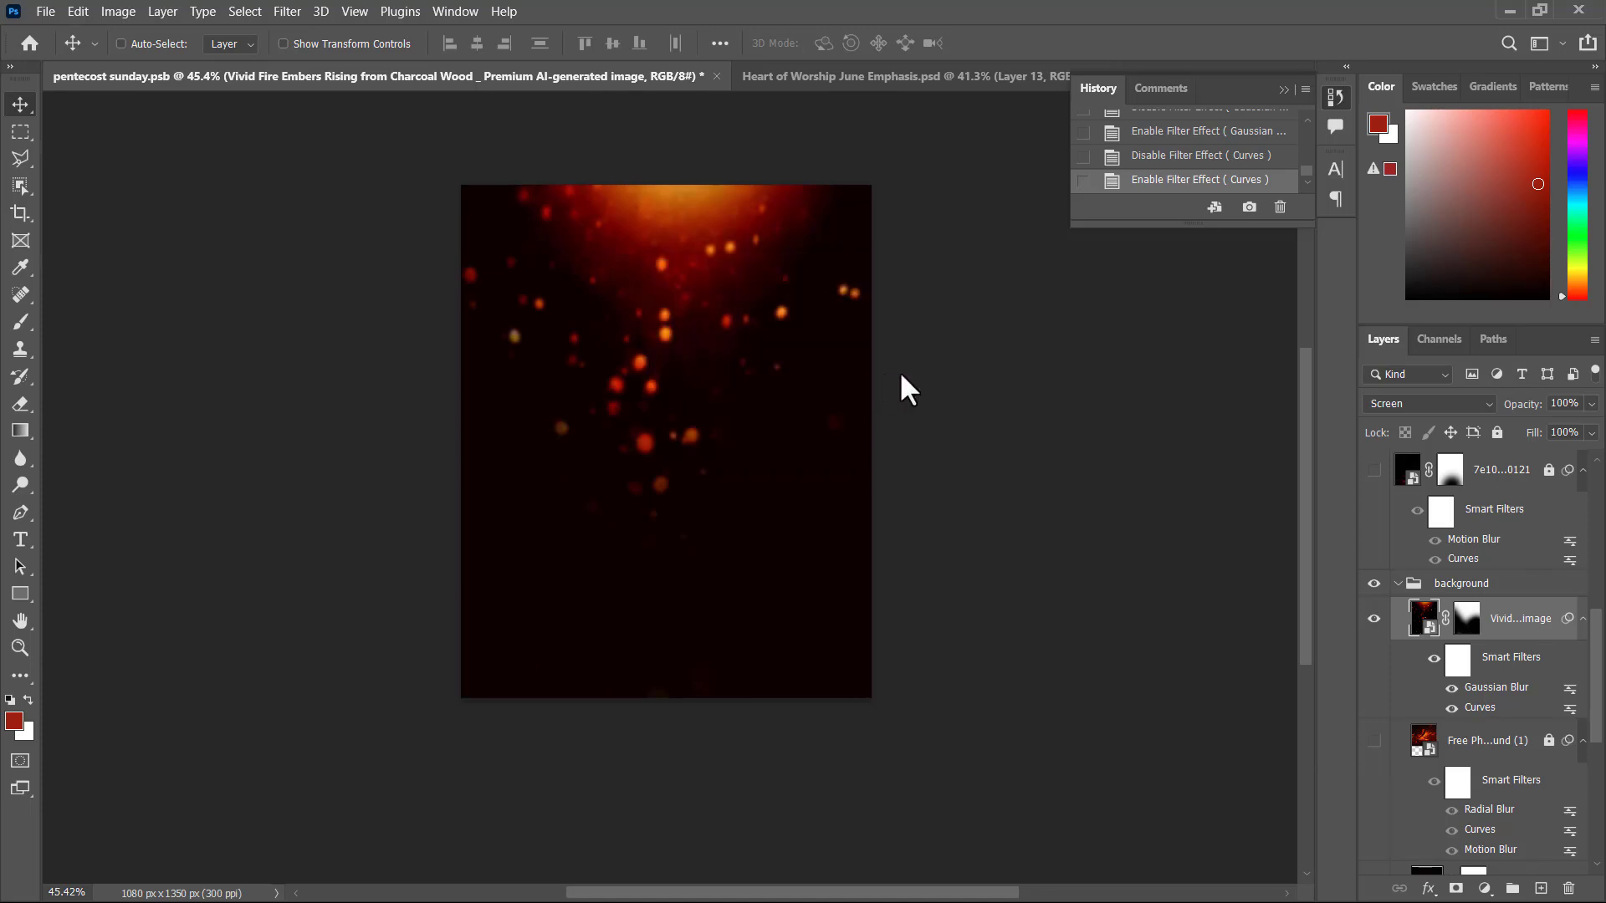
{"action": "left_click_drag", "start_coordinate": [712, 133], "coordinate": [1092, 191]}
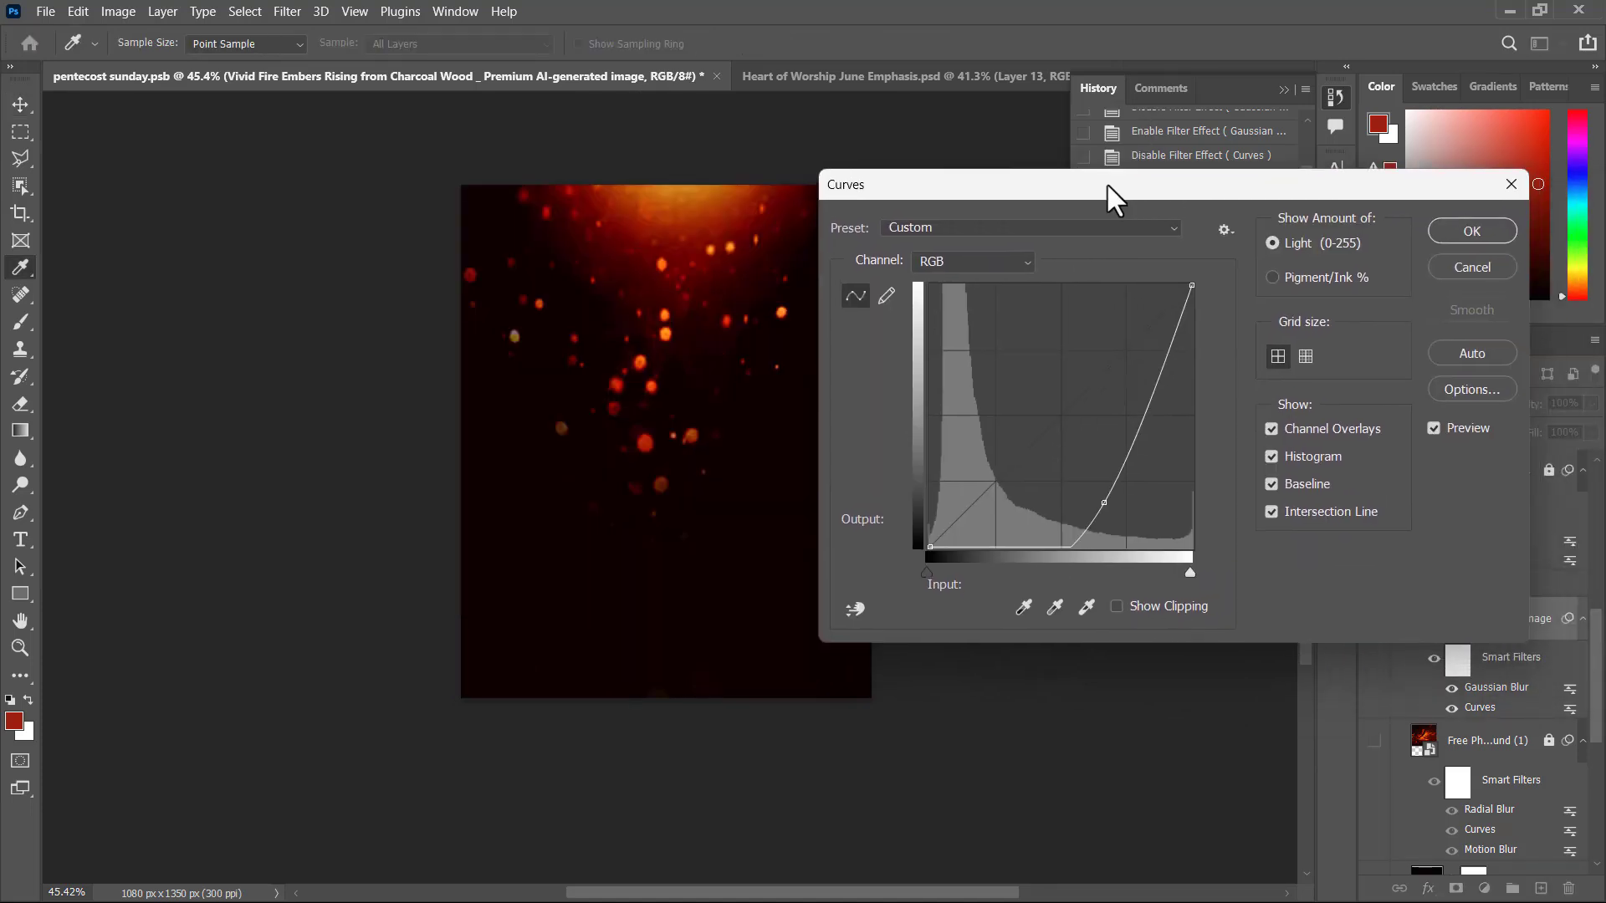
{"action": "left_click", "coordinate": [1470, 238]}
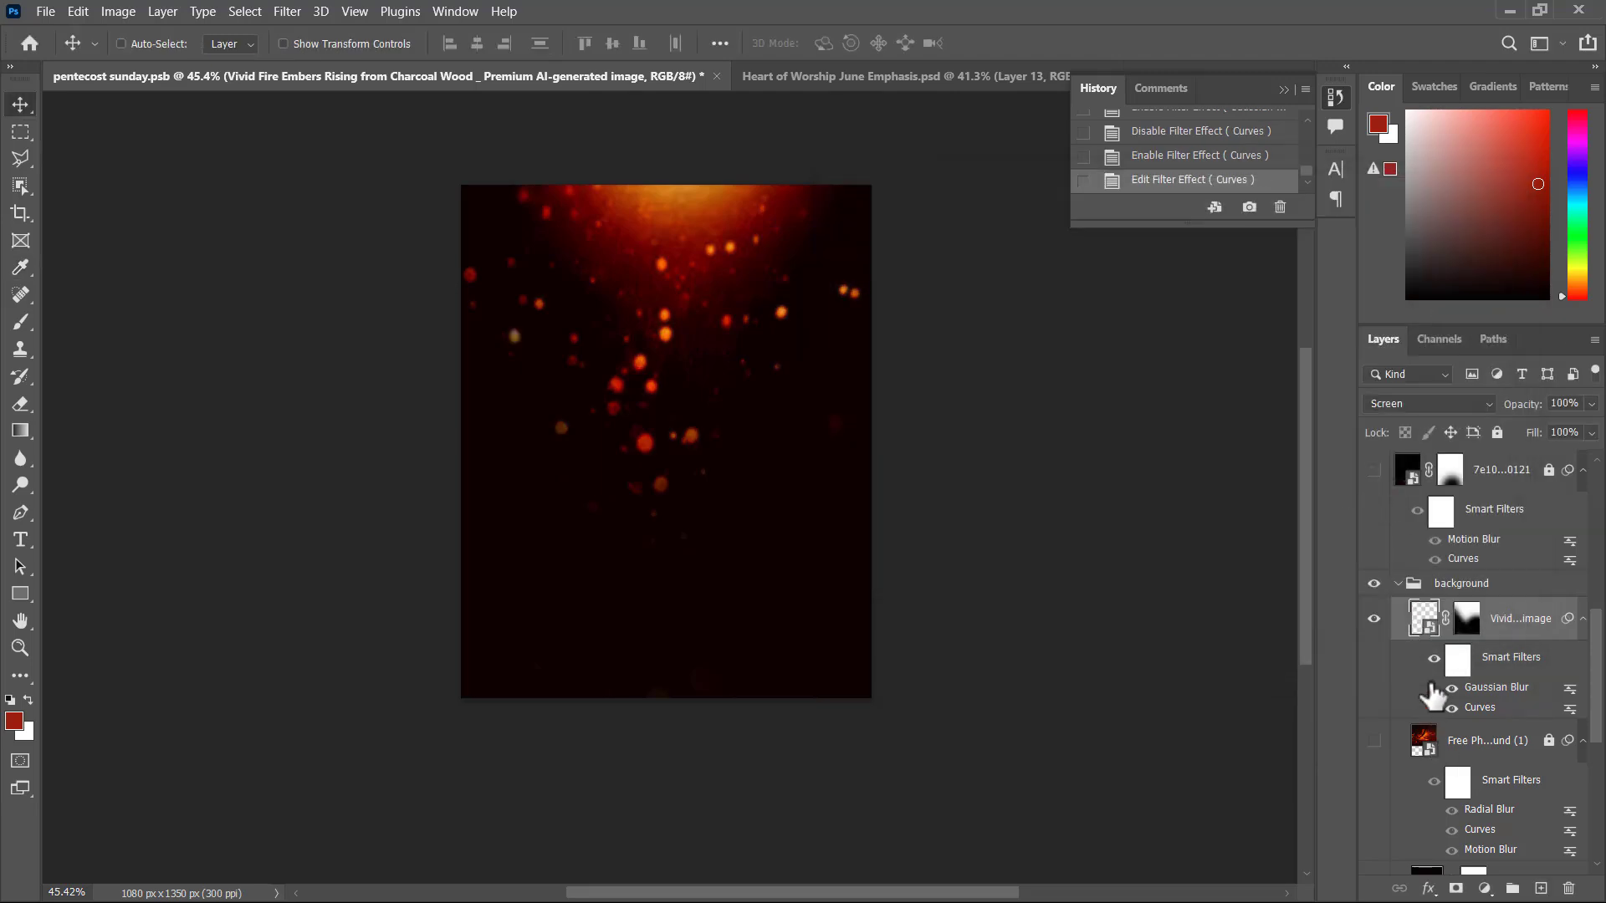
Toggle the Free Ph...und (1) fire burst layer's visibility to compare, leaving it shown
{"action": "left_click", "coordinate": [1374, 741]}
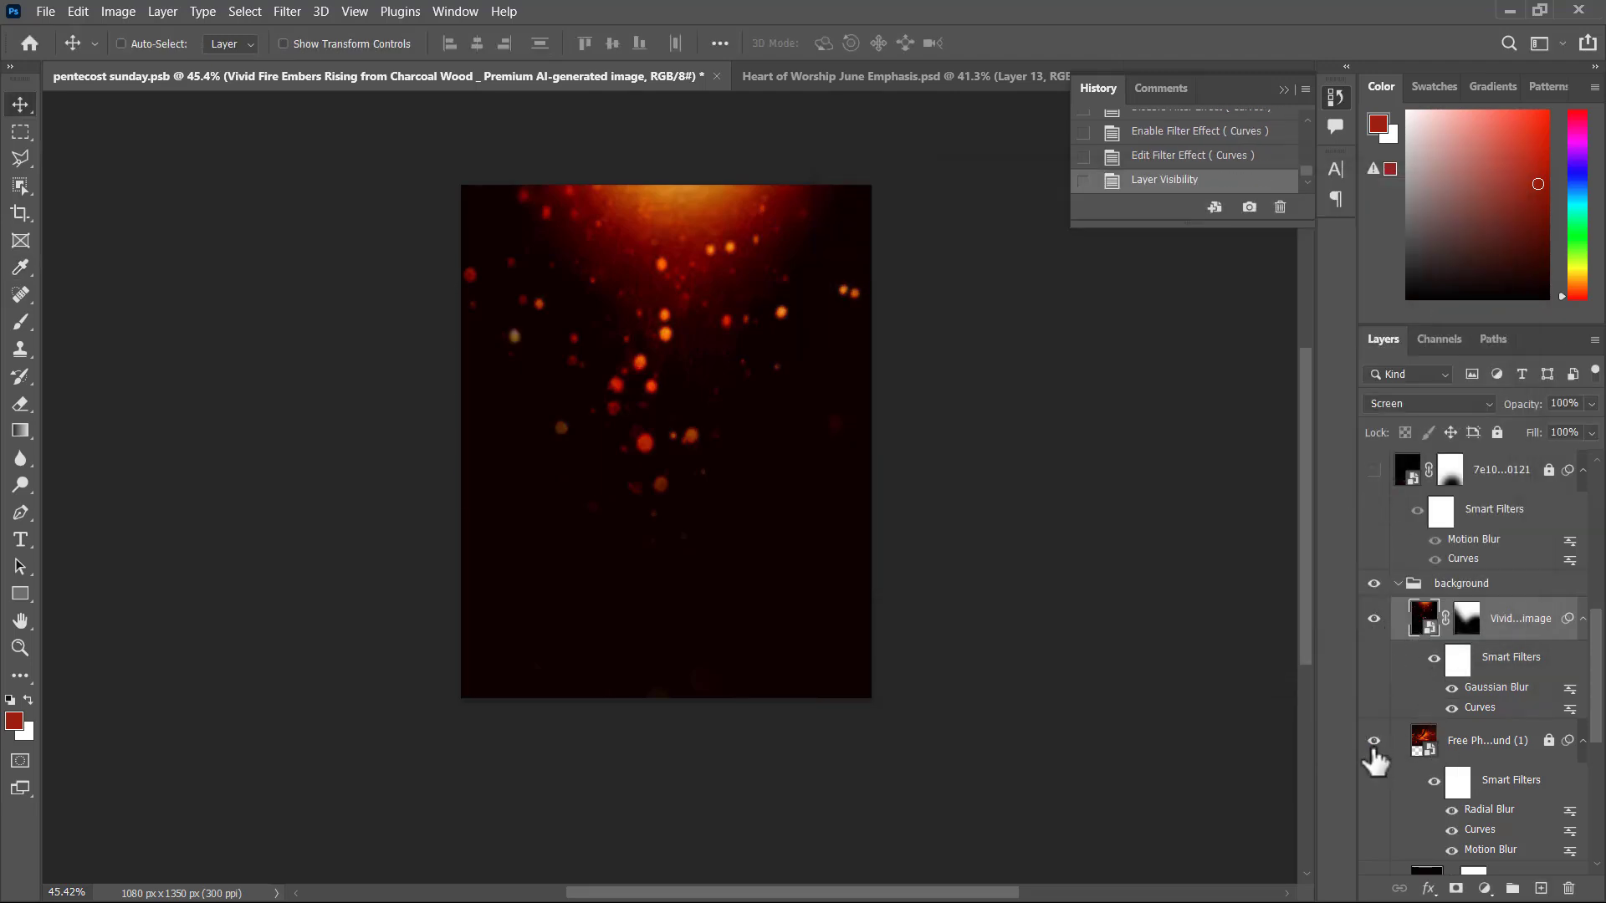
{"action": "left_click", "coordinate": [1373, 742]}
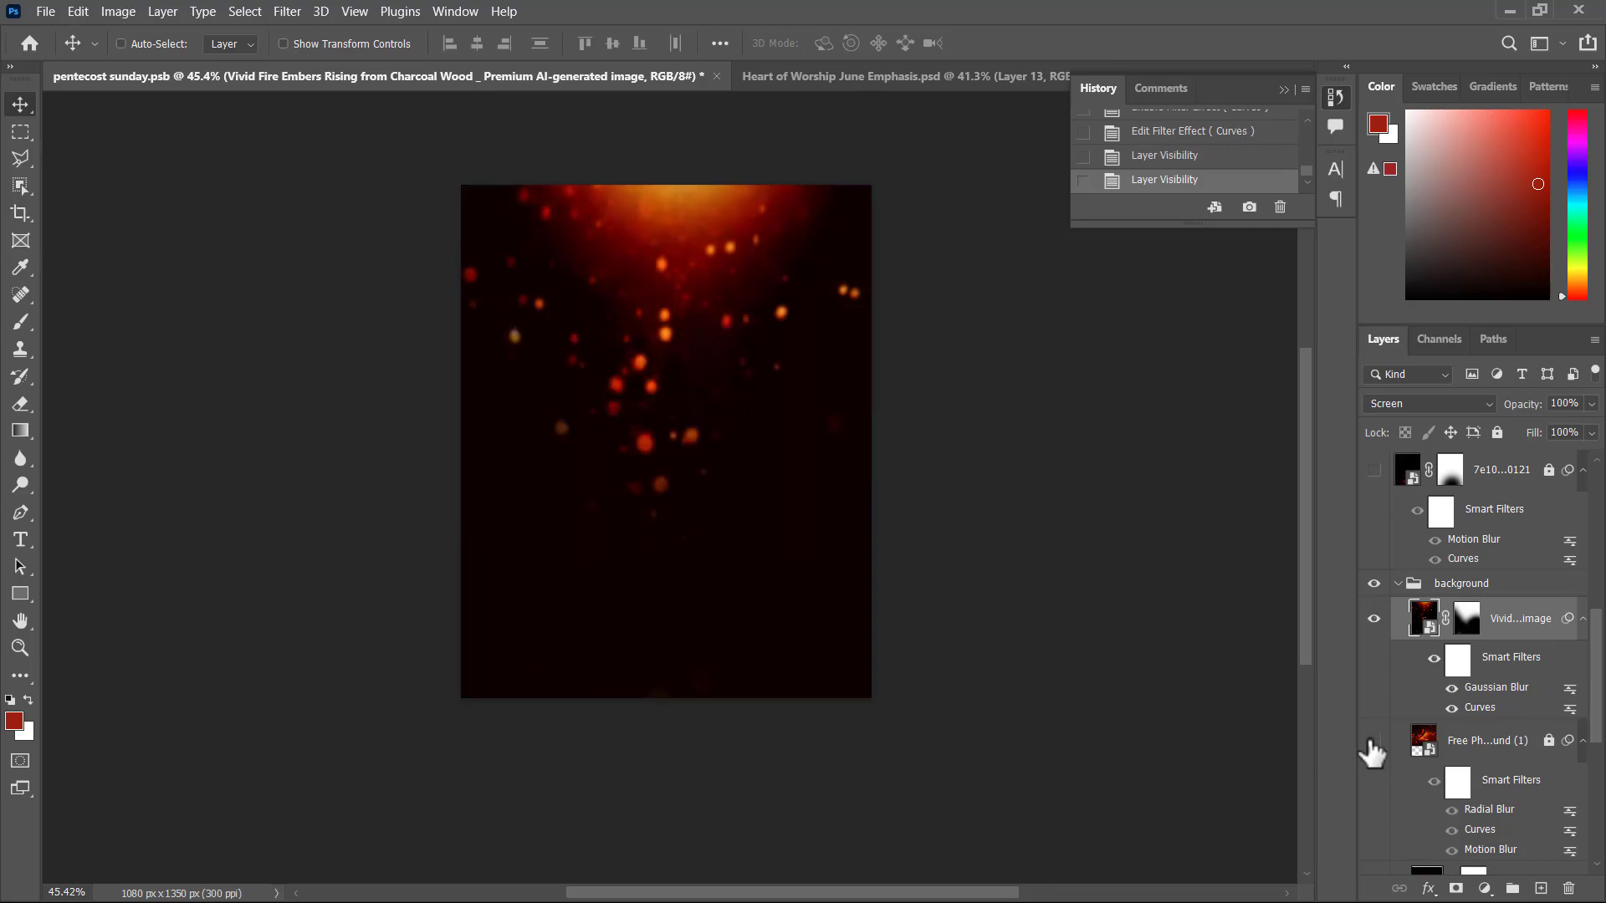
{"action": "left_click", "coordinate": [1372, 742]}
{"action": "left_click", "coordinate": [1373, 742]}
{"action": "left_click", "coordinate": [1373, 742]}
Preview the 48e43...copy dotted-pattern layer and hide it again, and show the 48e43...ff96 red light-streak layer
{"action": "scroll", "coordinate": [1439, 727], "scroll_direction": "down", "scroll_amount": 5}
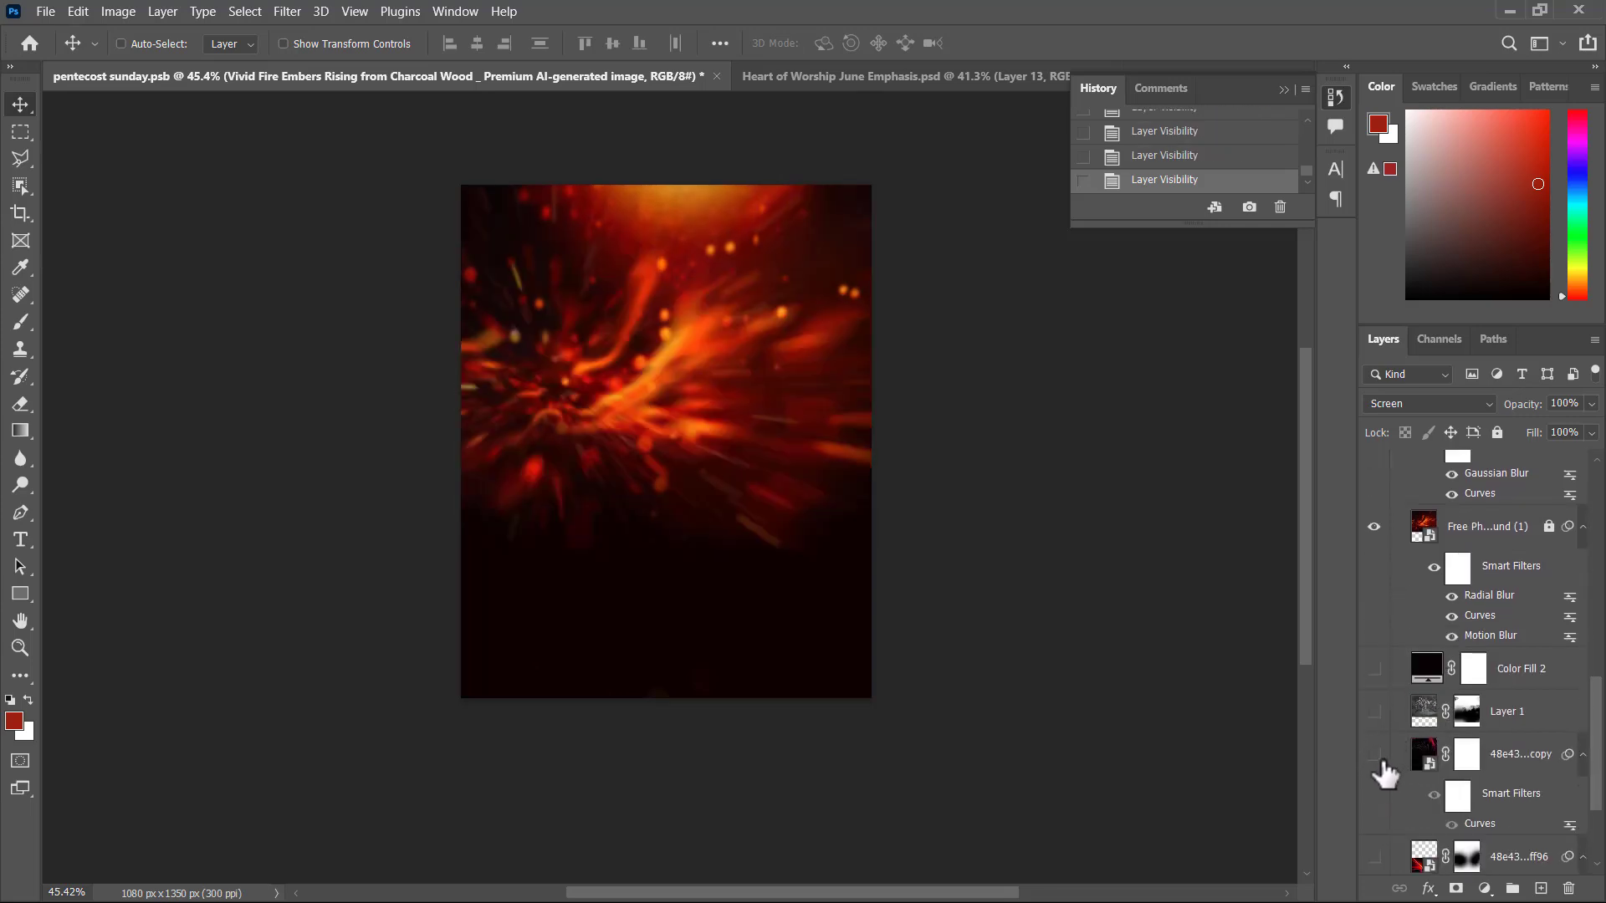
{"action": "left_click", "coordinate": [1374, 755]}
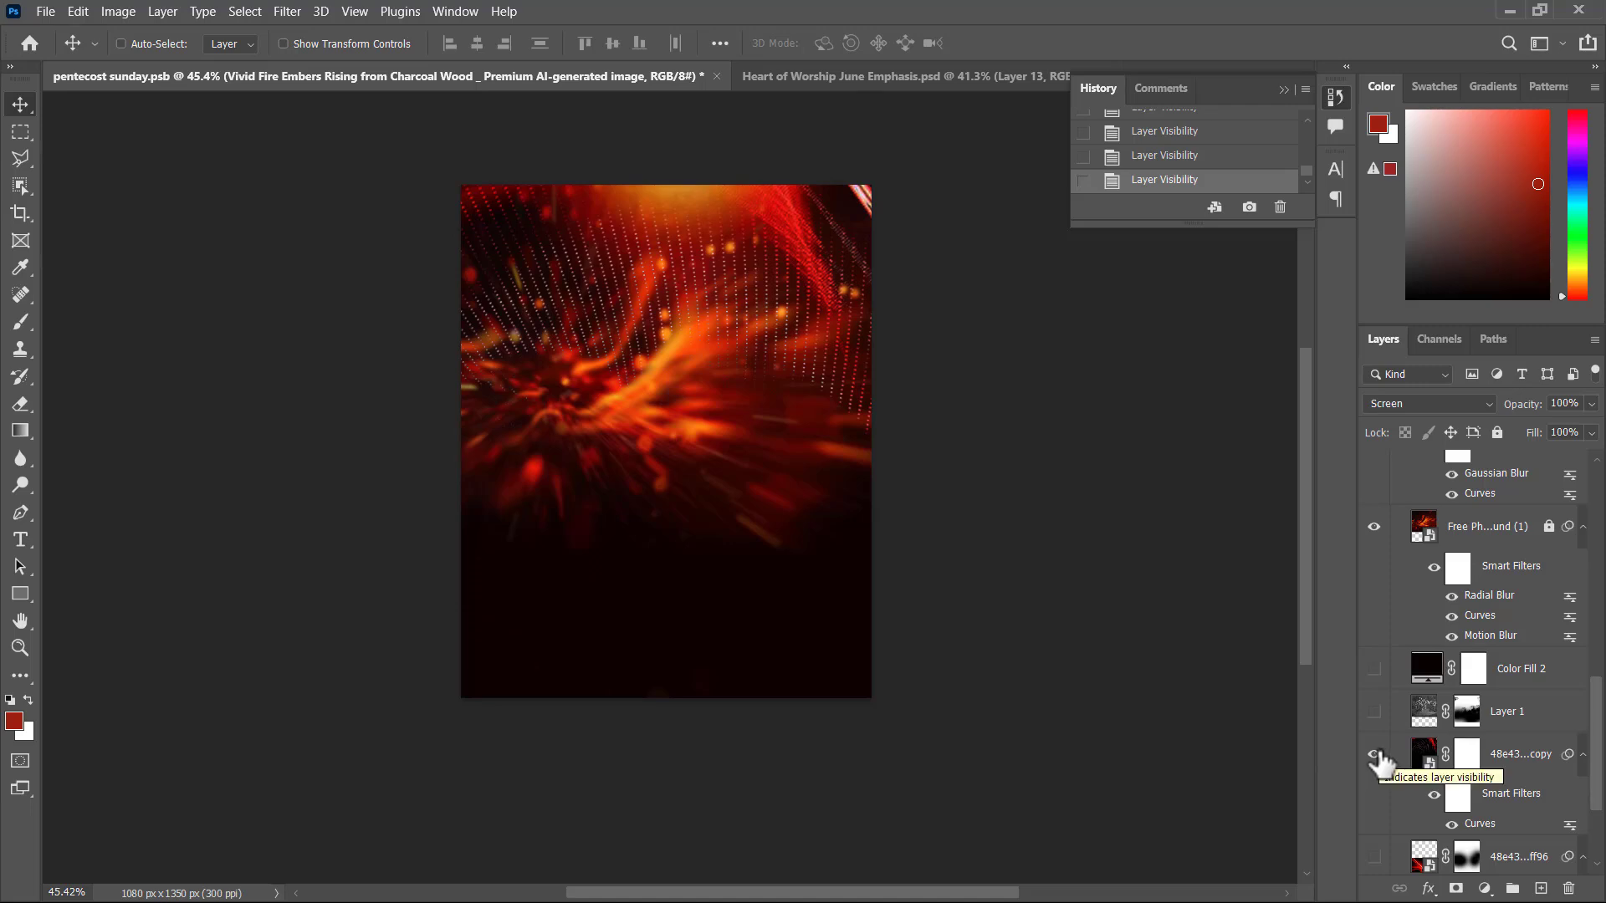
{"action": "left_click", "coordinate": [1374, 755]}
{"action": "scroll", "coordinate": [1380, 763], "scroll_direction": "down", "scroll_amount": 3}
{"action": "left_click", "coordinate": [1373, 729]}
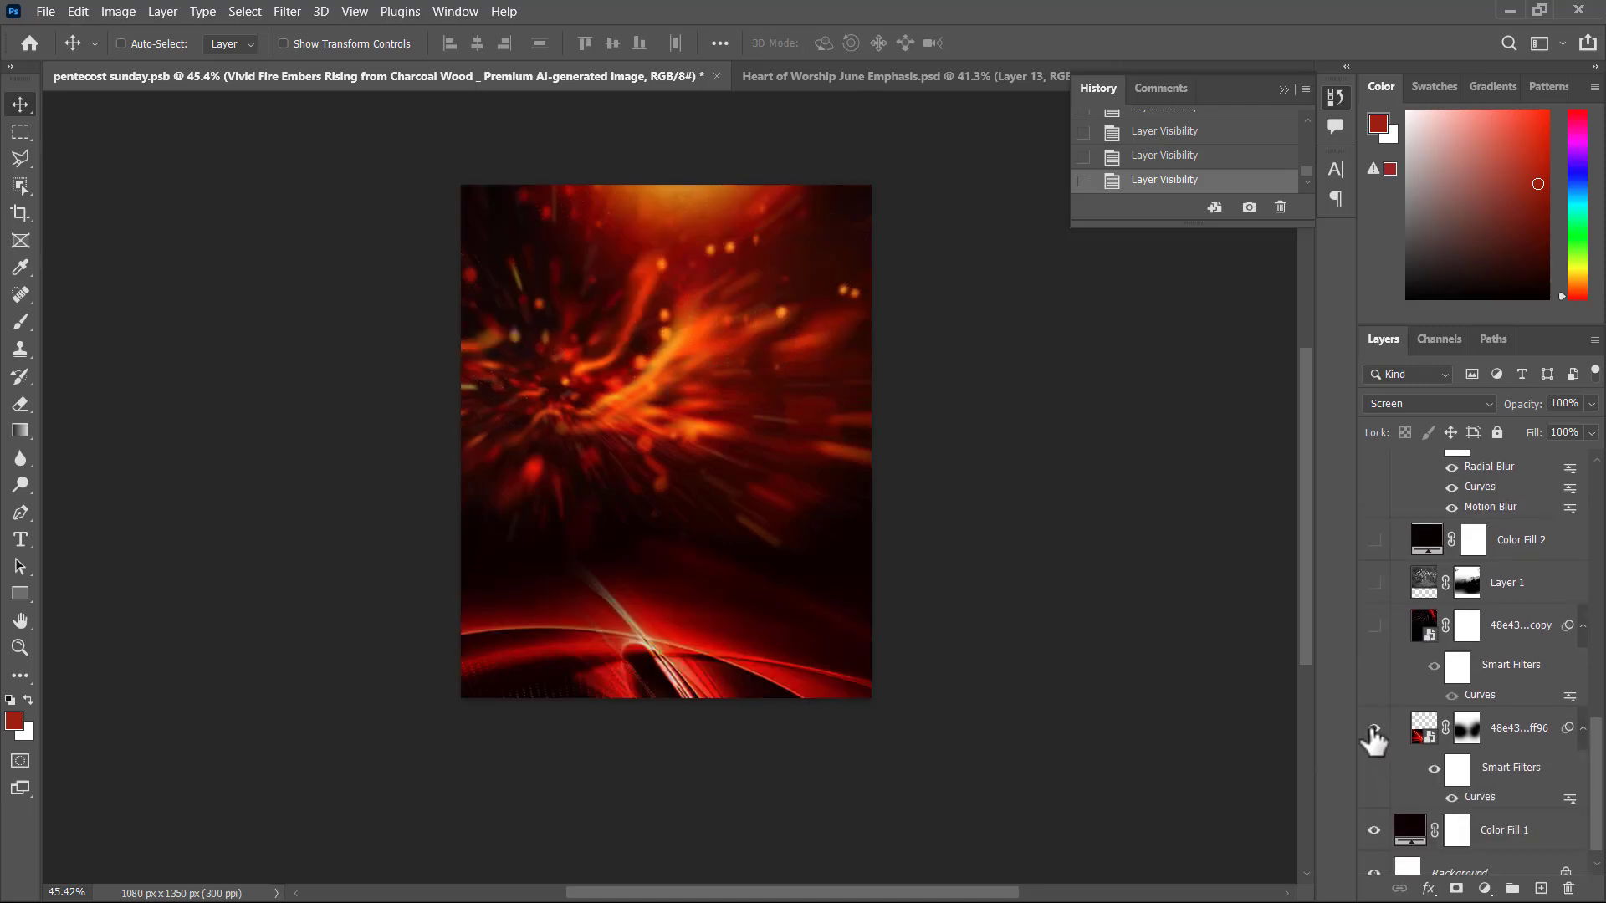
{"action": "scroll", "coordinate": [753, 427], "scroll_direction": "up", "scroll_amount": 2}
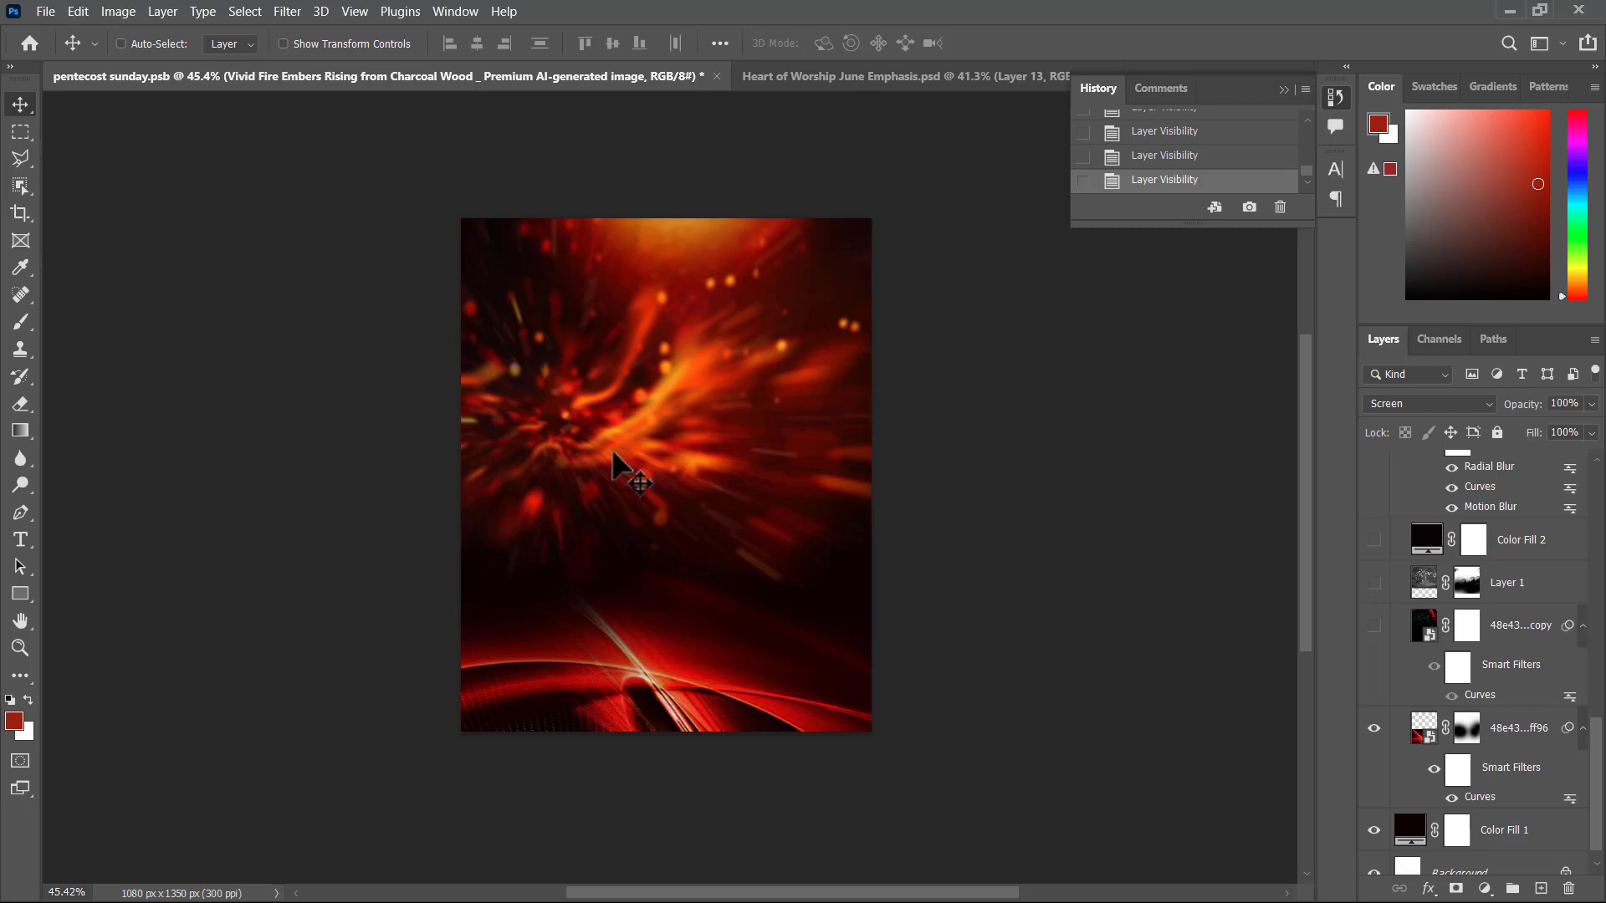
{"action": "scroll", "coordinate": [629, 468], "scroll_direction": "up", "scroll_amount": 4}
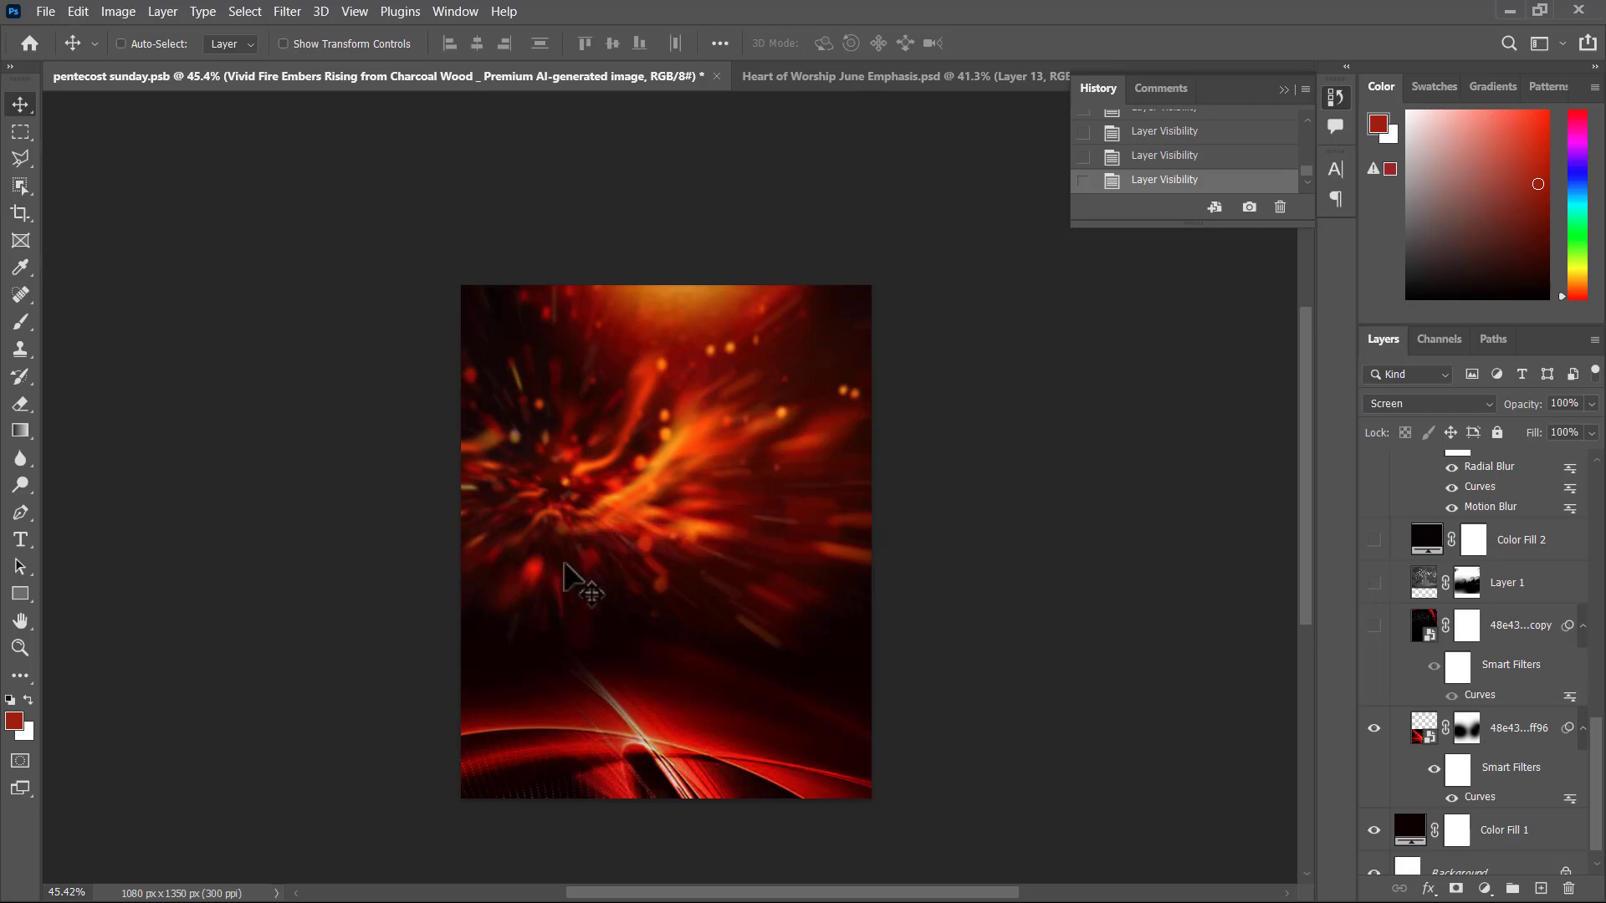
{"action": "scroll", "coordinate": [670, 681], "scroll_direction": "up", "scroll_amount": 1}
{"action": "scroll", "coordinate": [746, 638], "scroll_direction": "down", "scroll_amount": 2}
Collapse the background group, and show and unlock the 7e10...0121 layer directly above it
{"action": "scroll", "coordinate": [1523, 706], "scroll_direction": "up", "scroll_amount": 5}
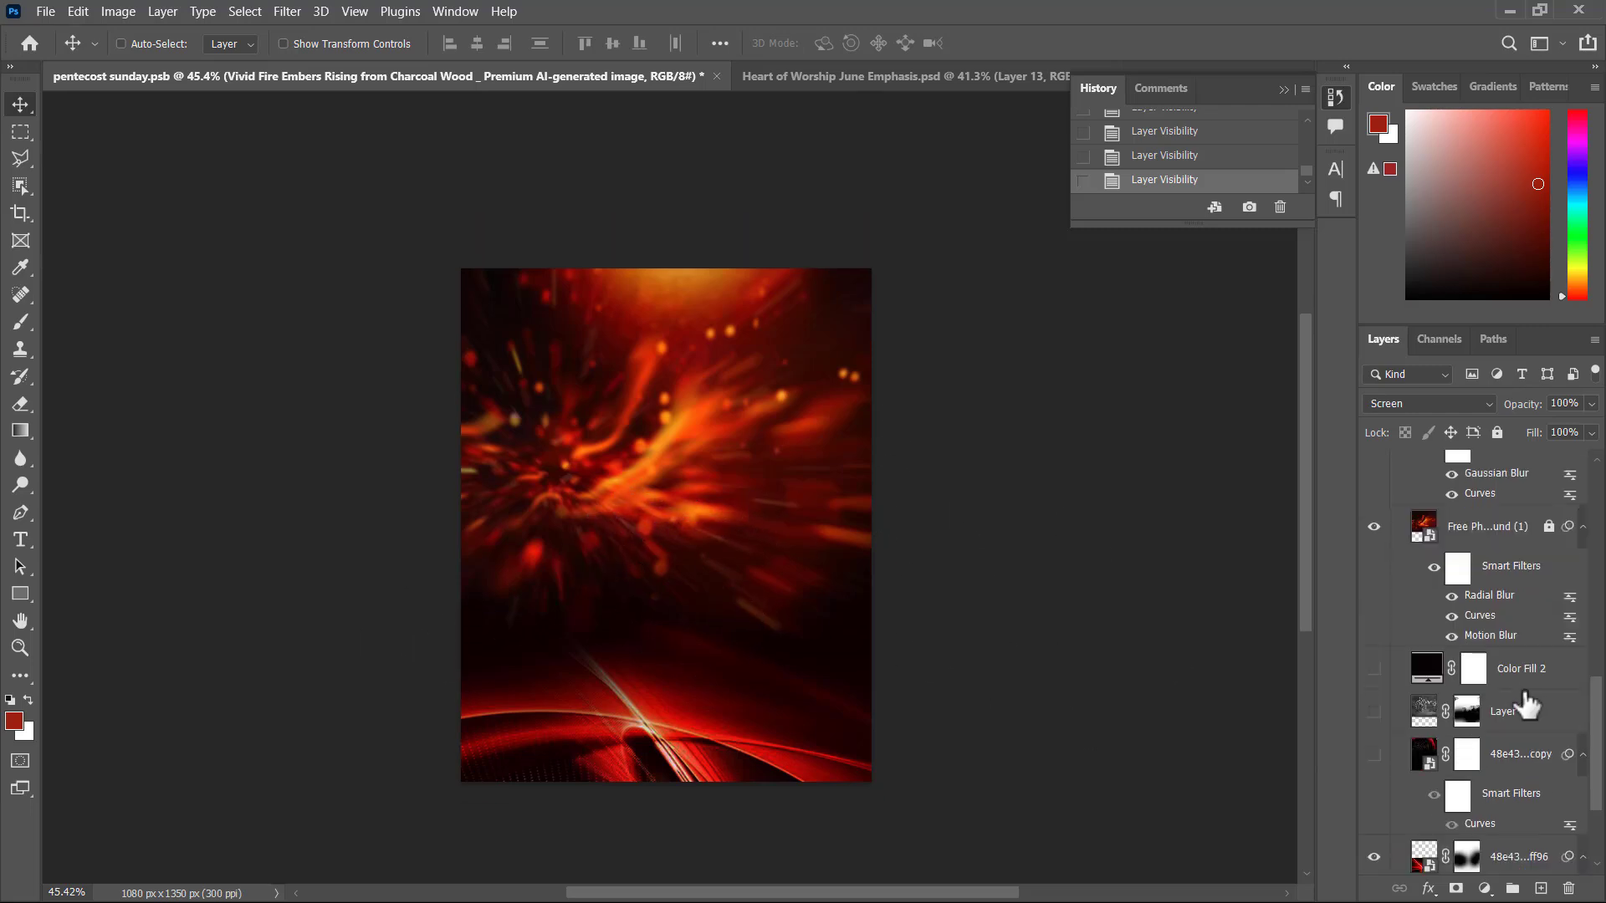
{"action": "left_click", "coordinate": [1399, 627]}
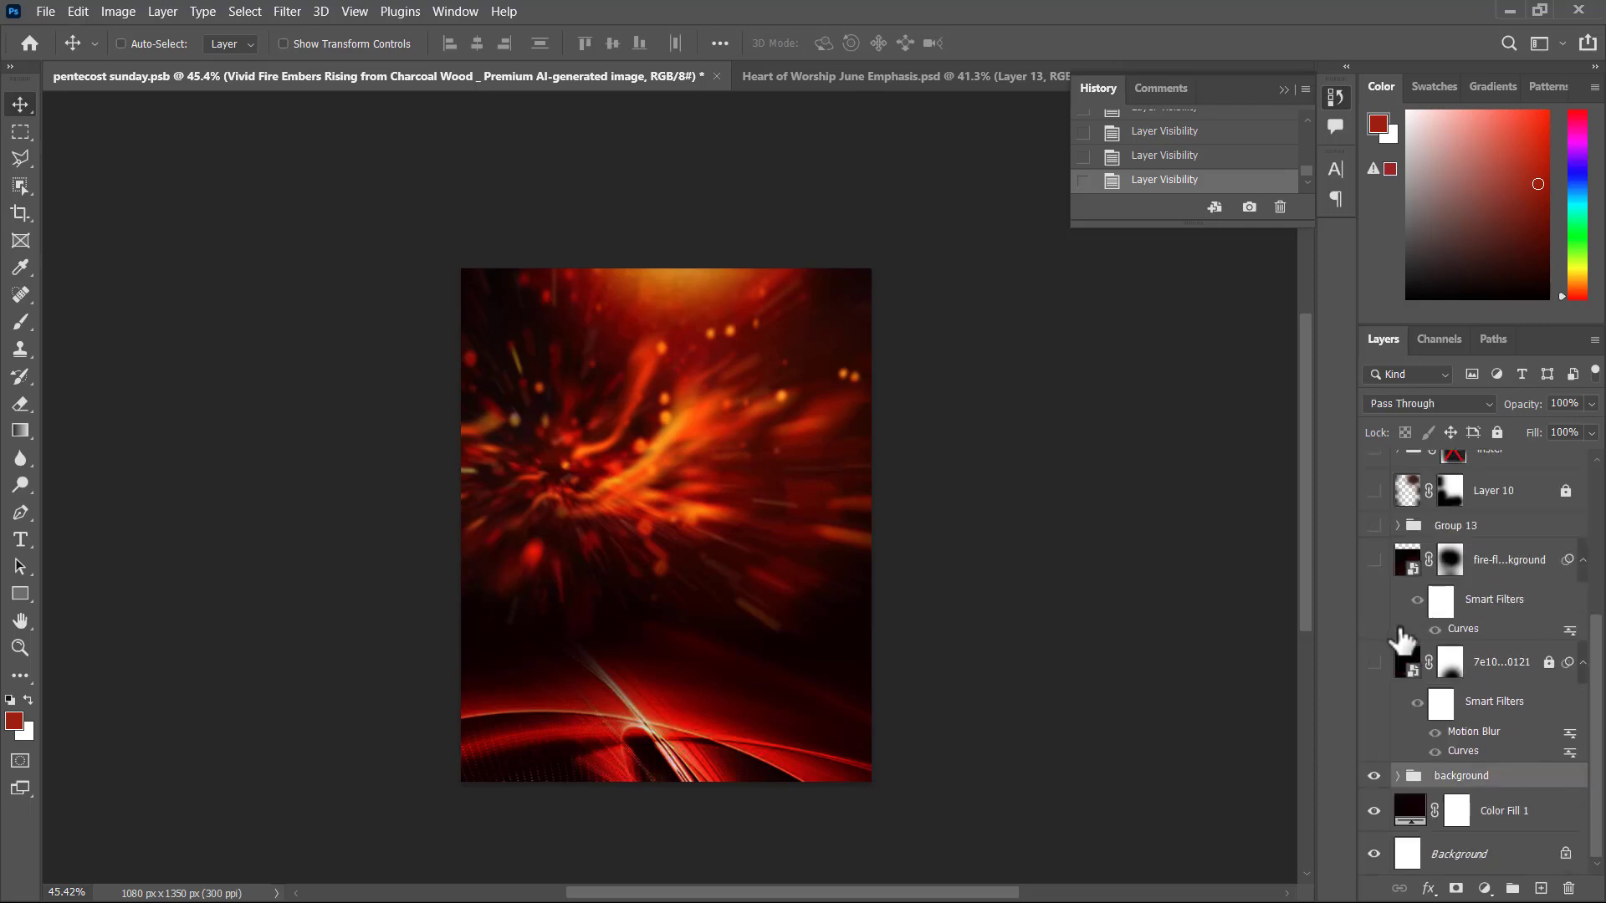
{"action": "left_click", "coordinate": [1374, 665]}
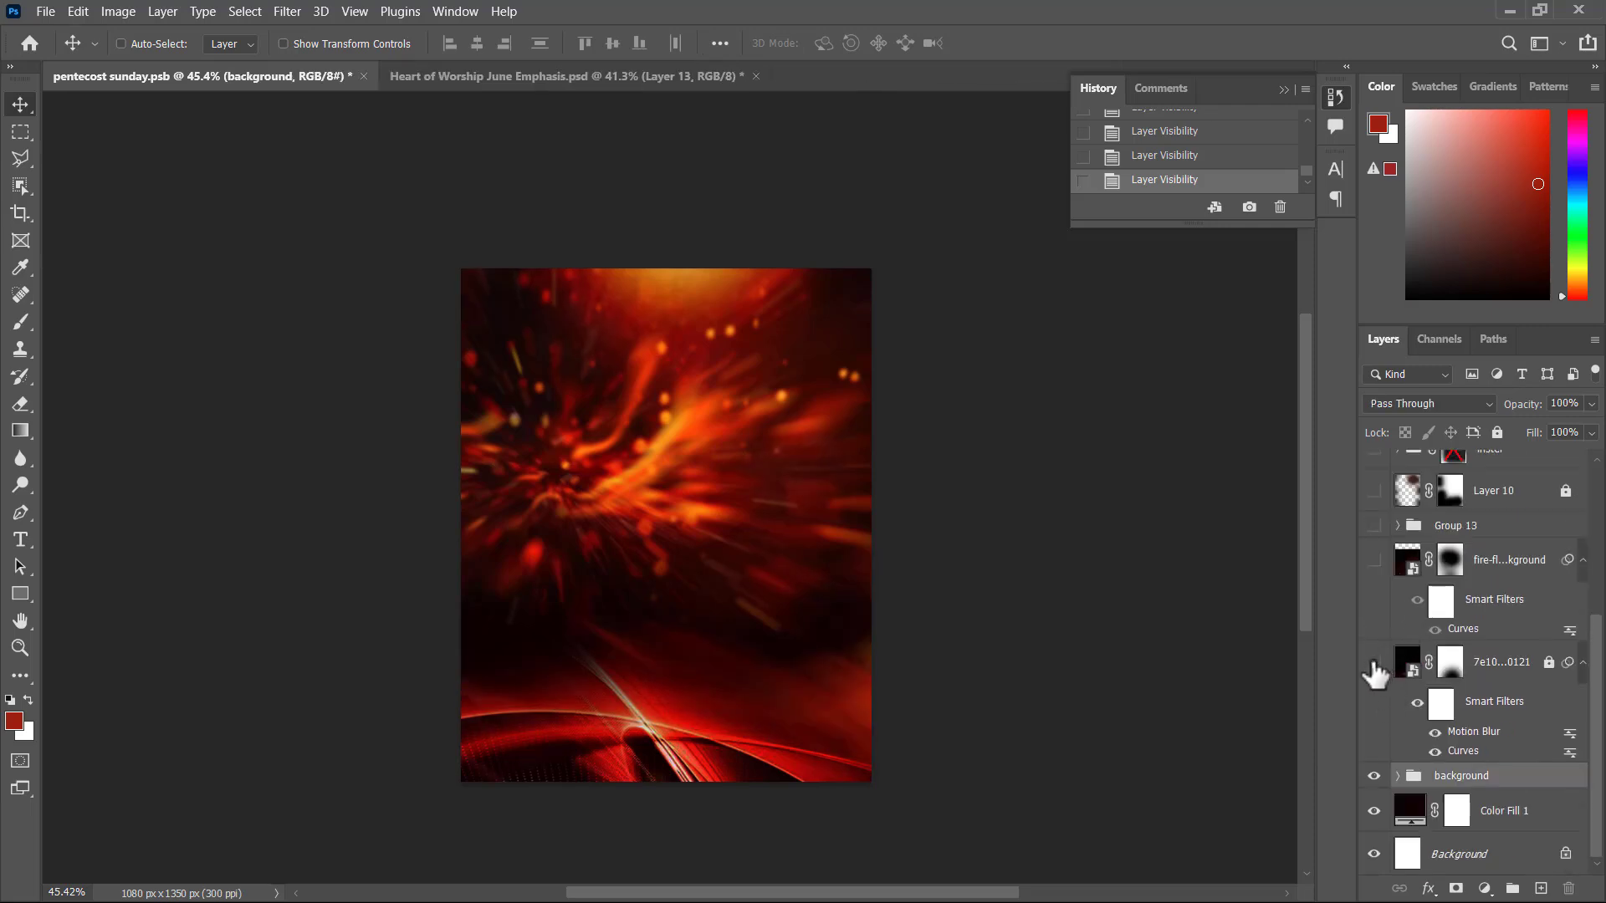
{"action": "left_click", "coordinate": [1374, 665]}
{"action": "left_click", "coordinate": [1376, 666]}
{"action": "left_click", "coordinate": [1450, 666]}
{"action": "left_click", "coordinate": [1549, 663]}
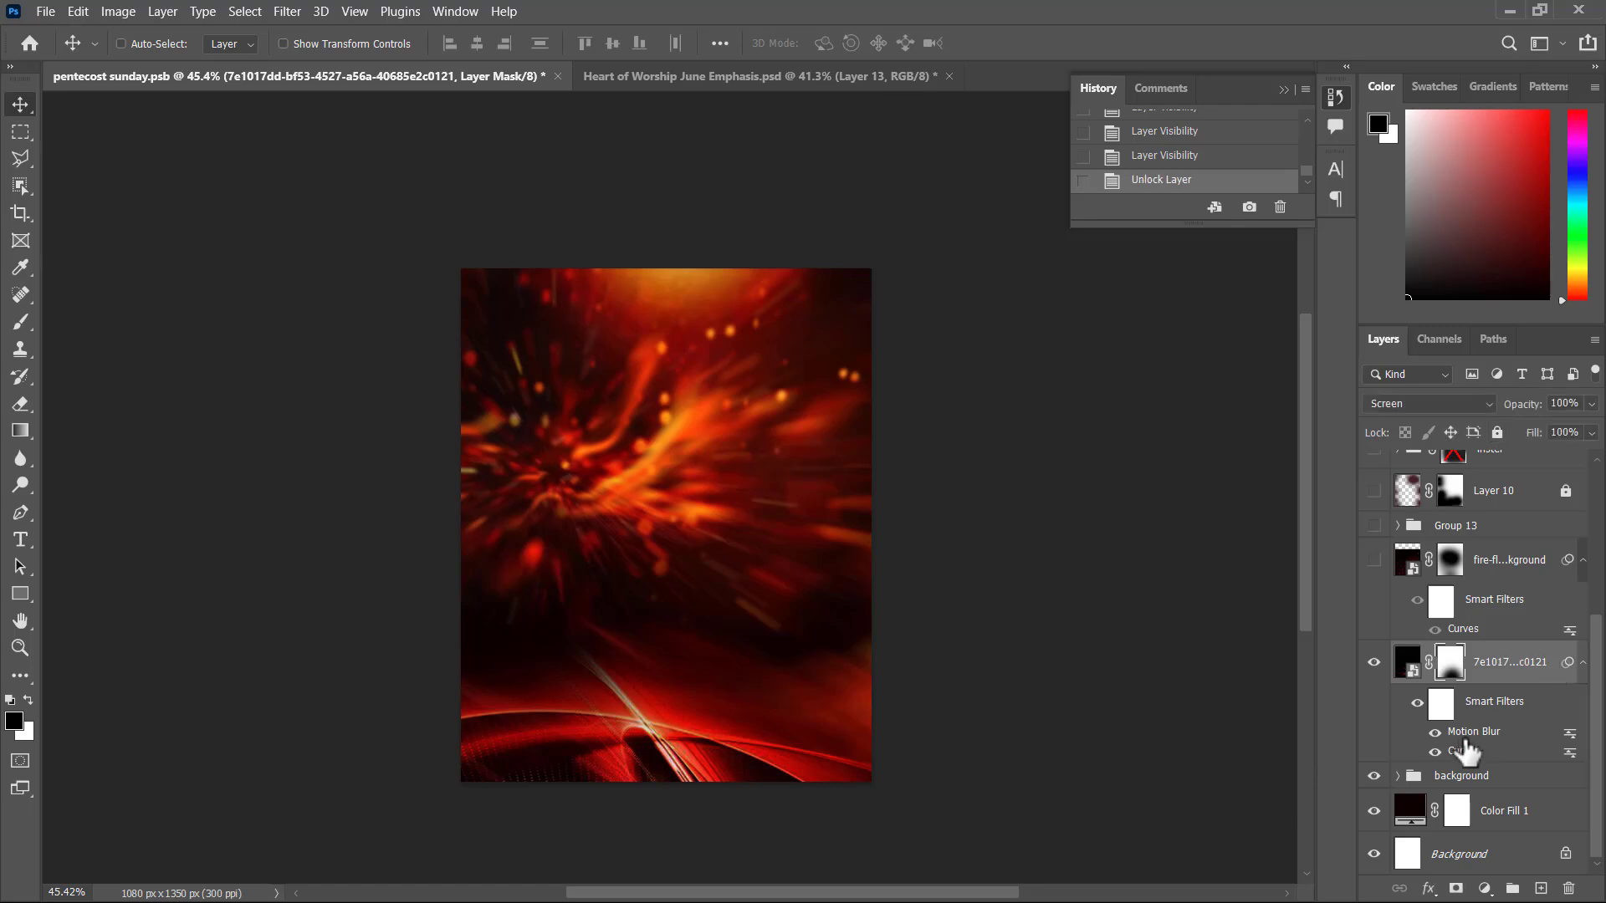
Disable the Curves and Motion Blur filters on the 7e10...0121 layer and move its flame image across the canvas
{"action": "left_click", "coordinate": [1435, 752]}
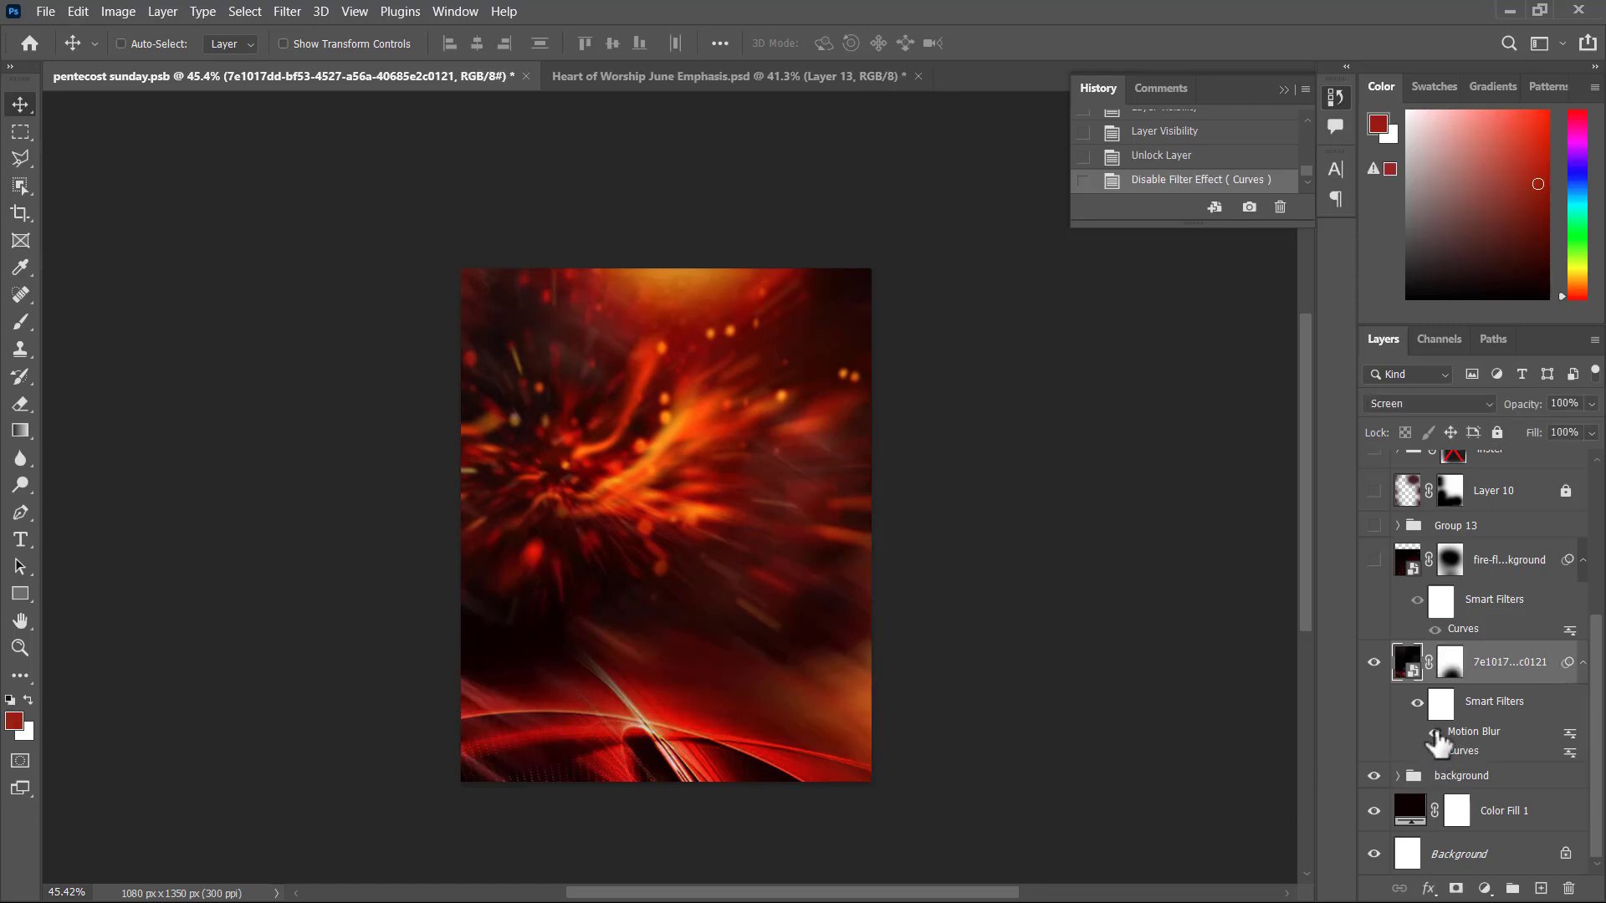
{"action": "left_click_drag", "start_coordinate": [790, 678], "coordinate": [828, 681]}
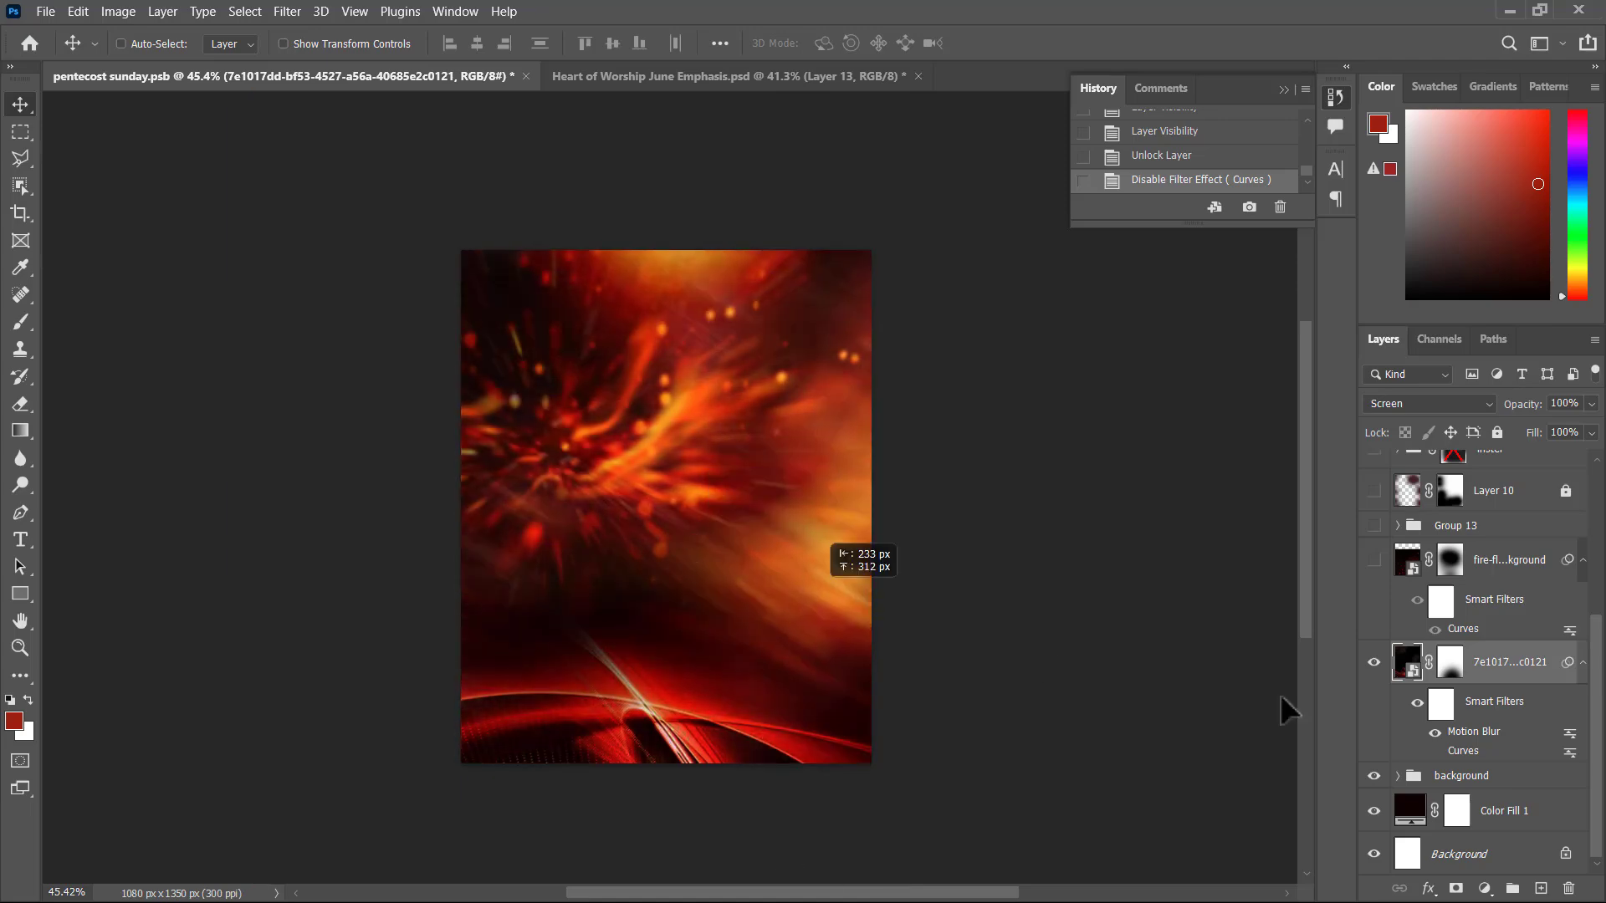
{"action": "left_click", "coordinate": [1435, 733]}
{"action": "left_click_drag", "start_coordinate": [620, 517], "coordinate": [719, 652]}
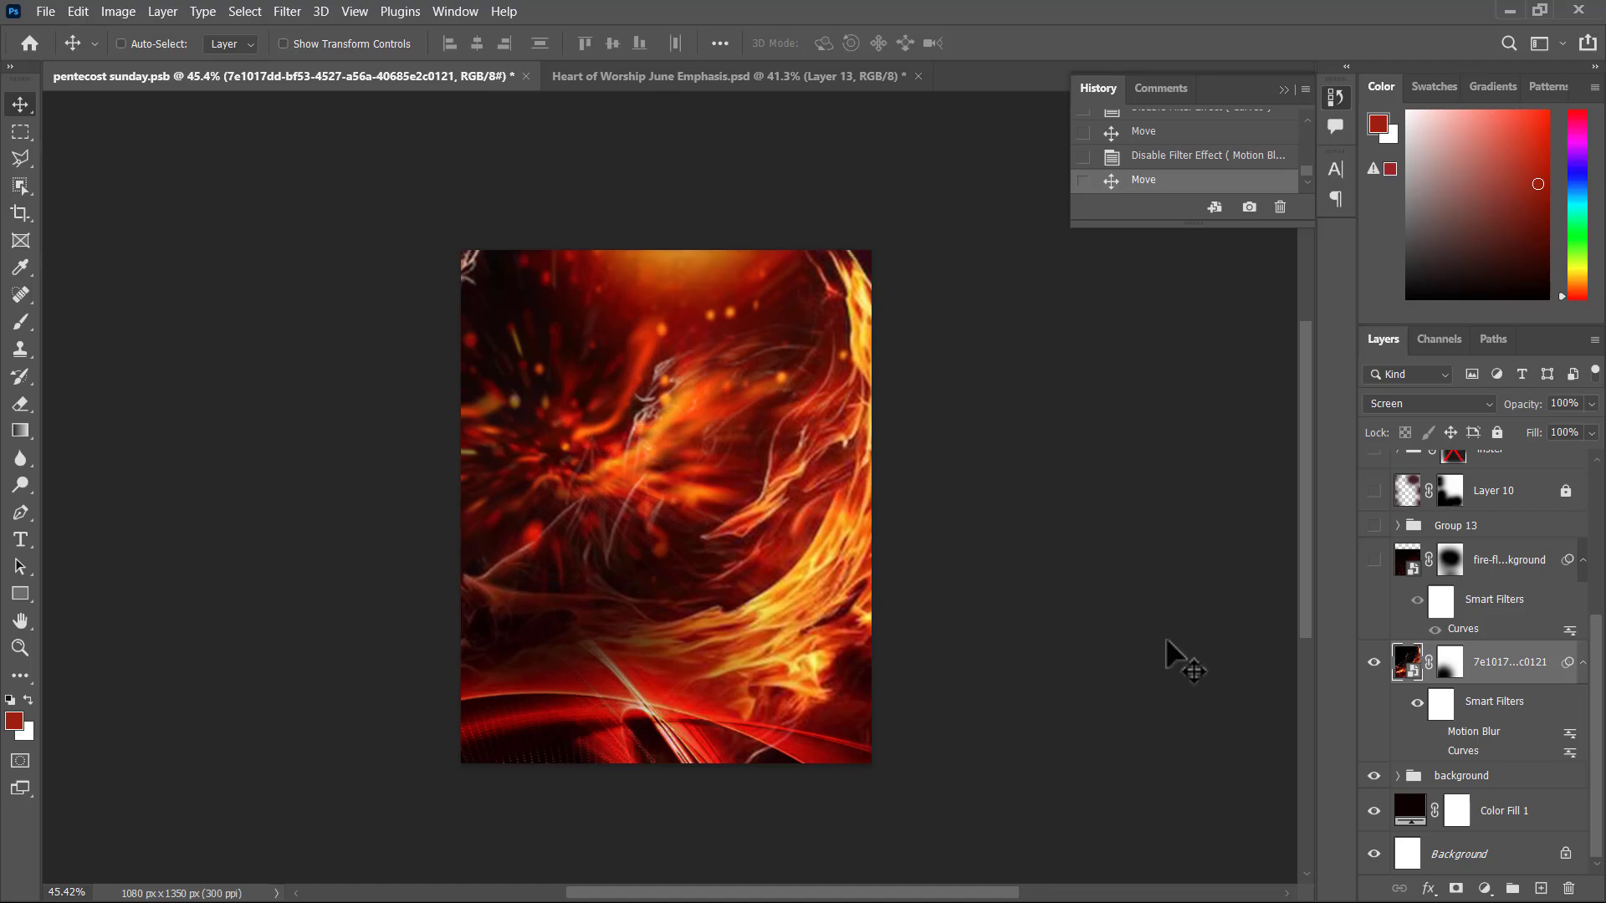
Re-enable the flame layer's Motion Blur and Curves filters and try another position for it on the canvas
{"action": "left_click", "coordinate": [1436, 733]}
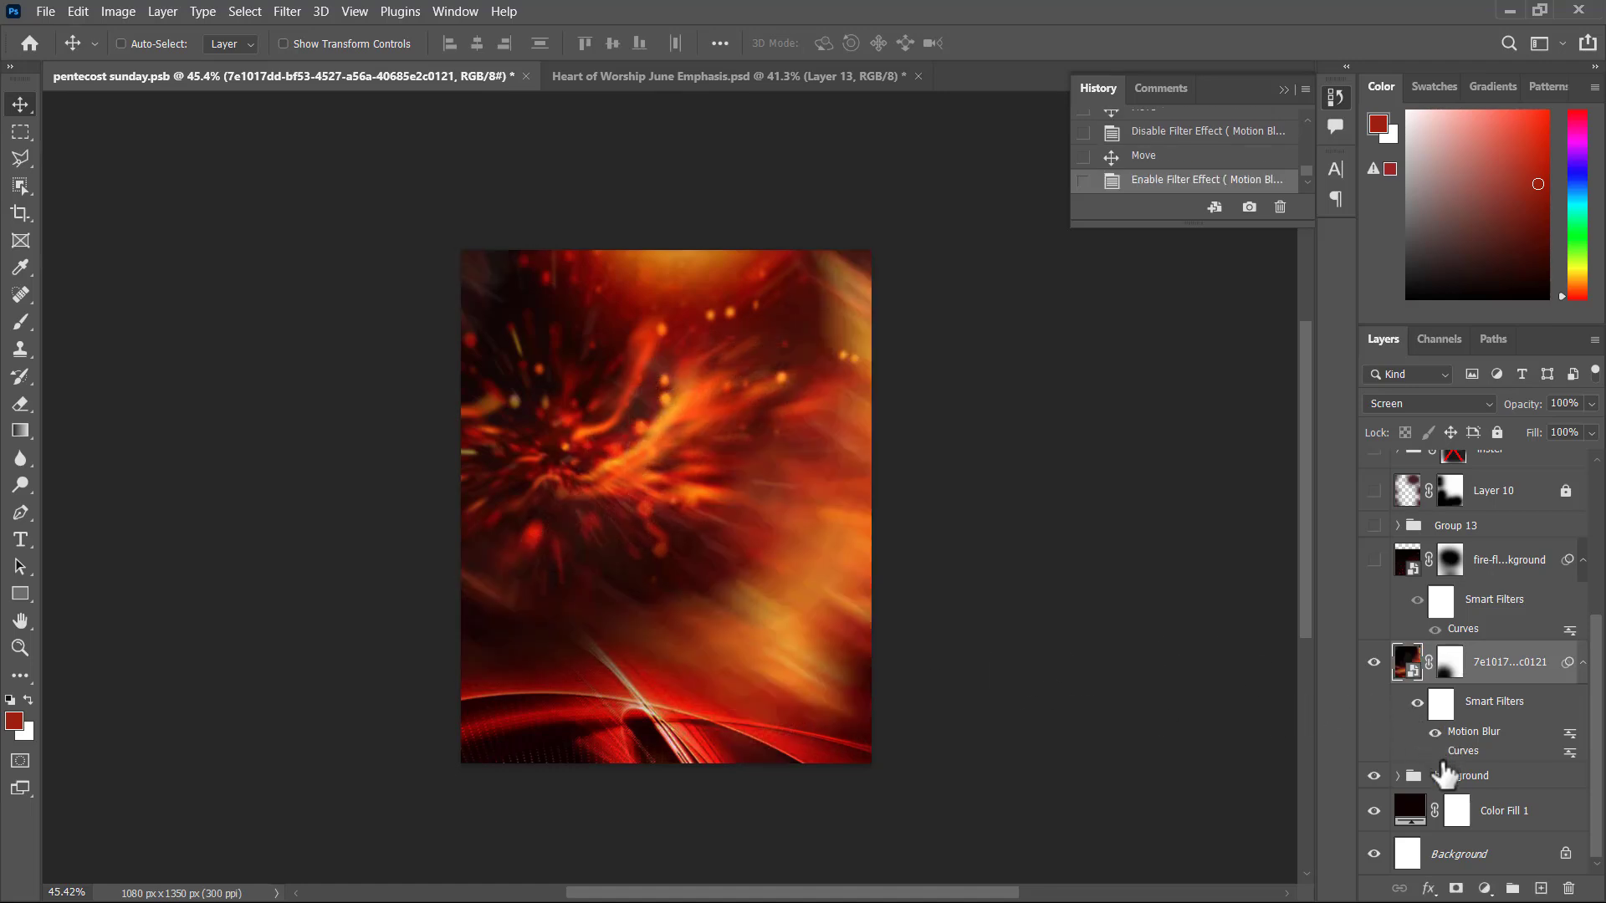
{"action": "left_click", "coordinate": [1435, 751]}
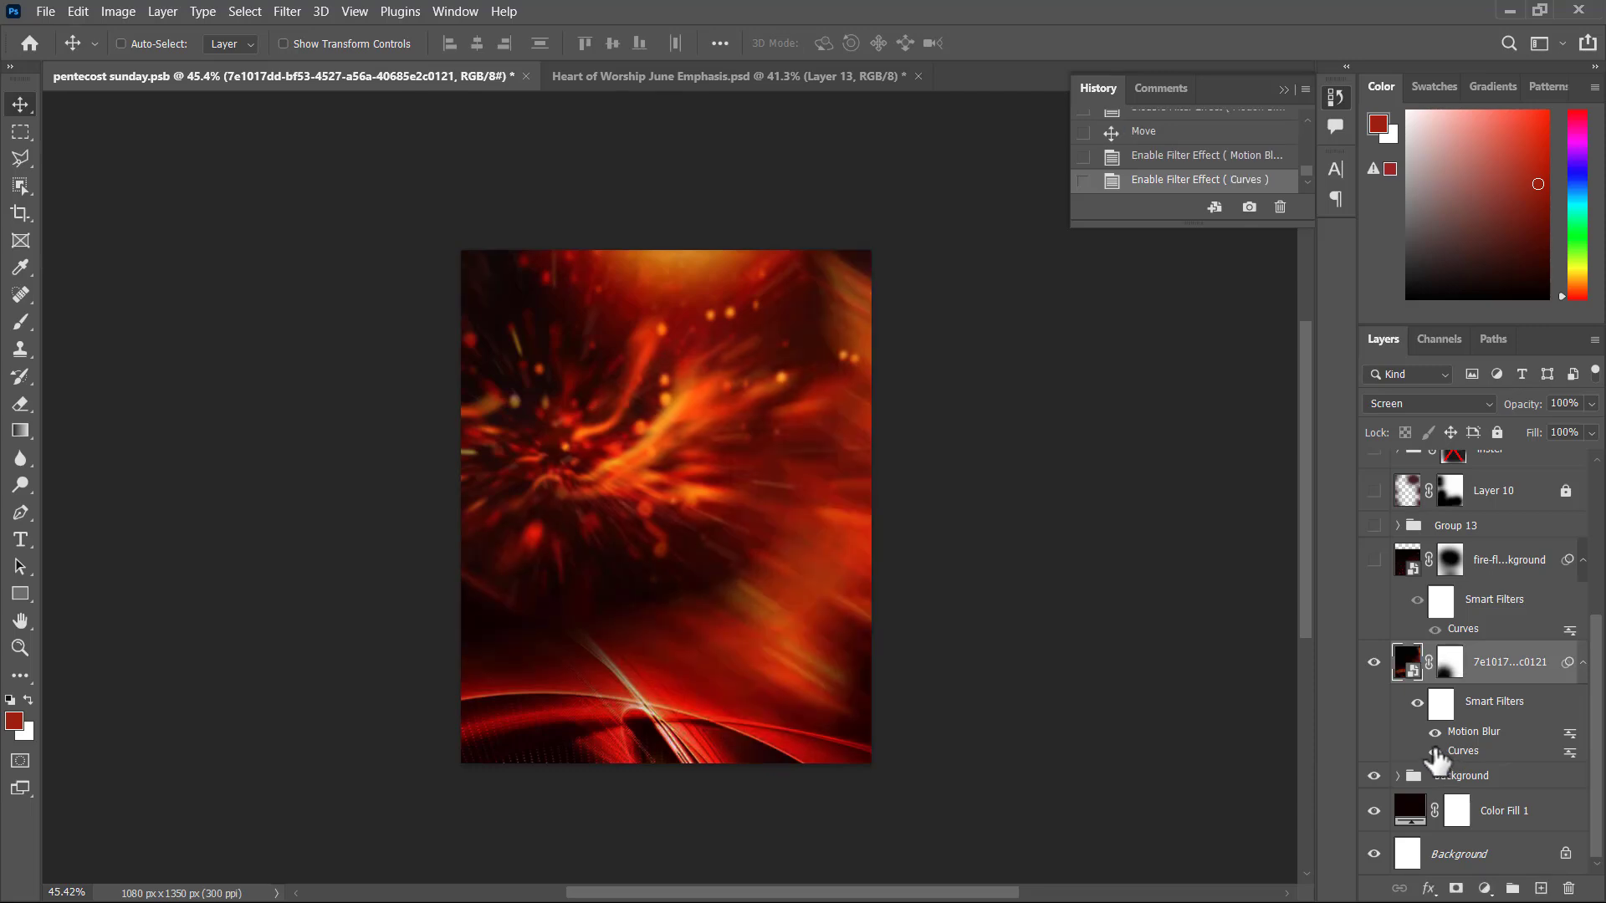
{"action": "left_click_drag", "start_coordinate": [727, 549], "coordinate": [790, 648]}
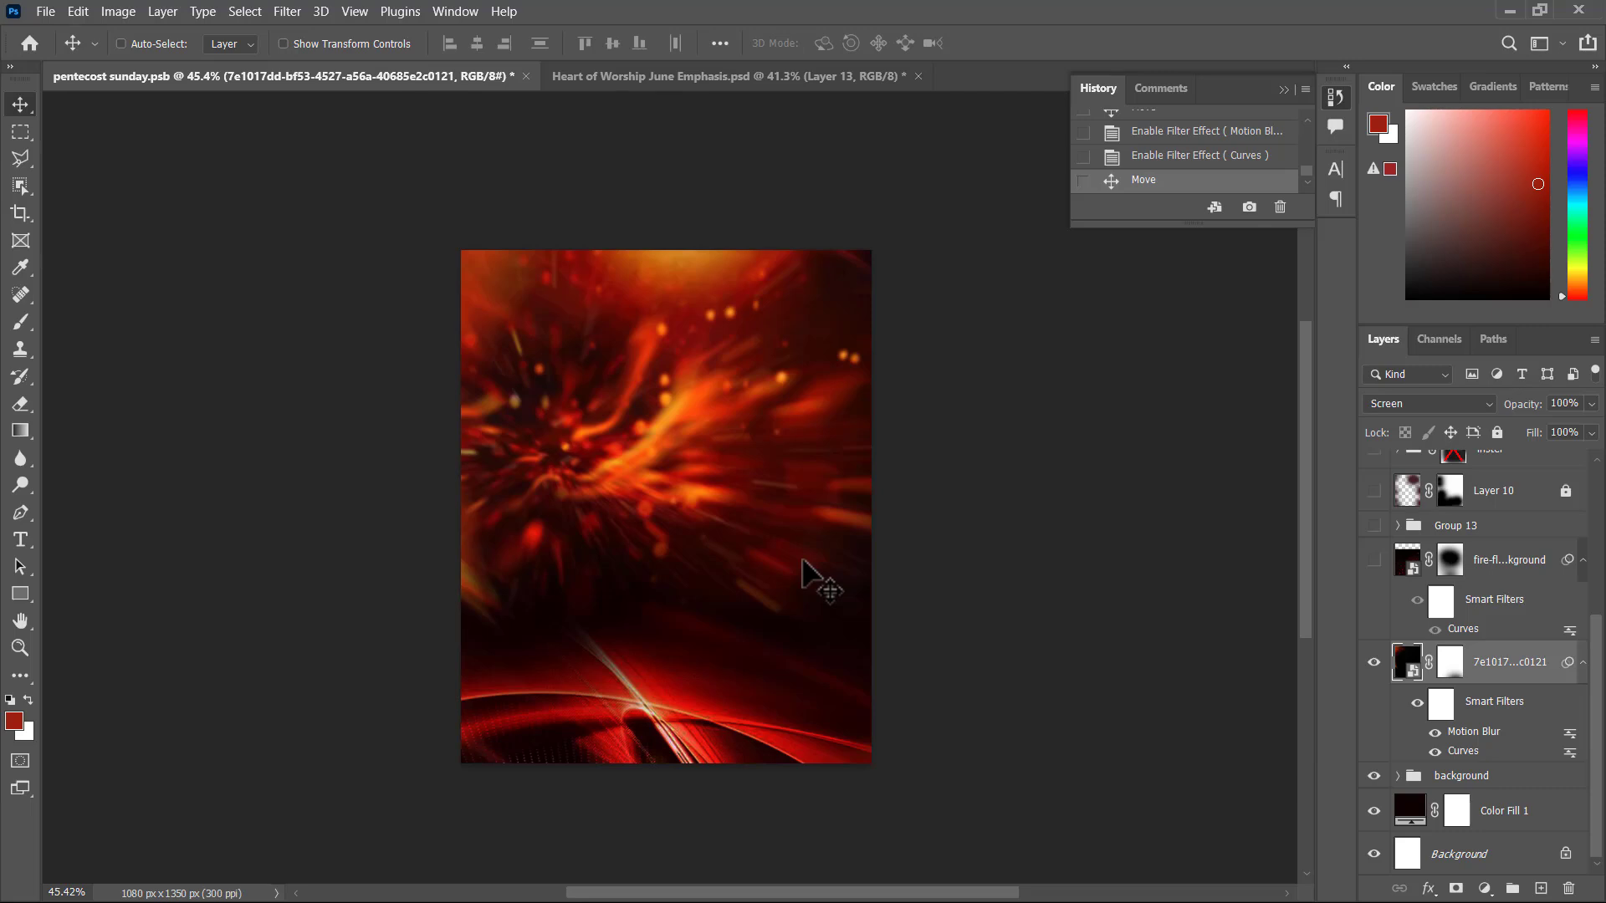
Undo all moves and filter changes on the 7e10...0121 flame layer, back to the layer unlock
{"action": "key", "text": "ctrl+z"}
{"action": "key", "text": "z"}
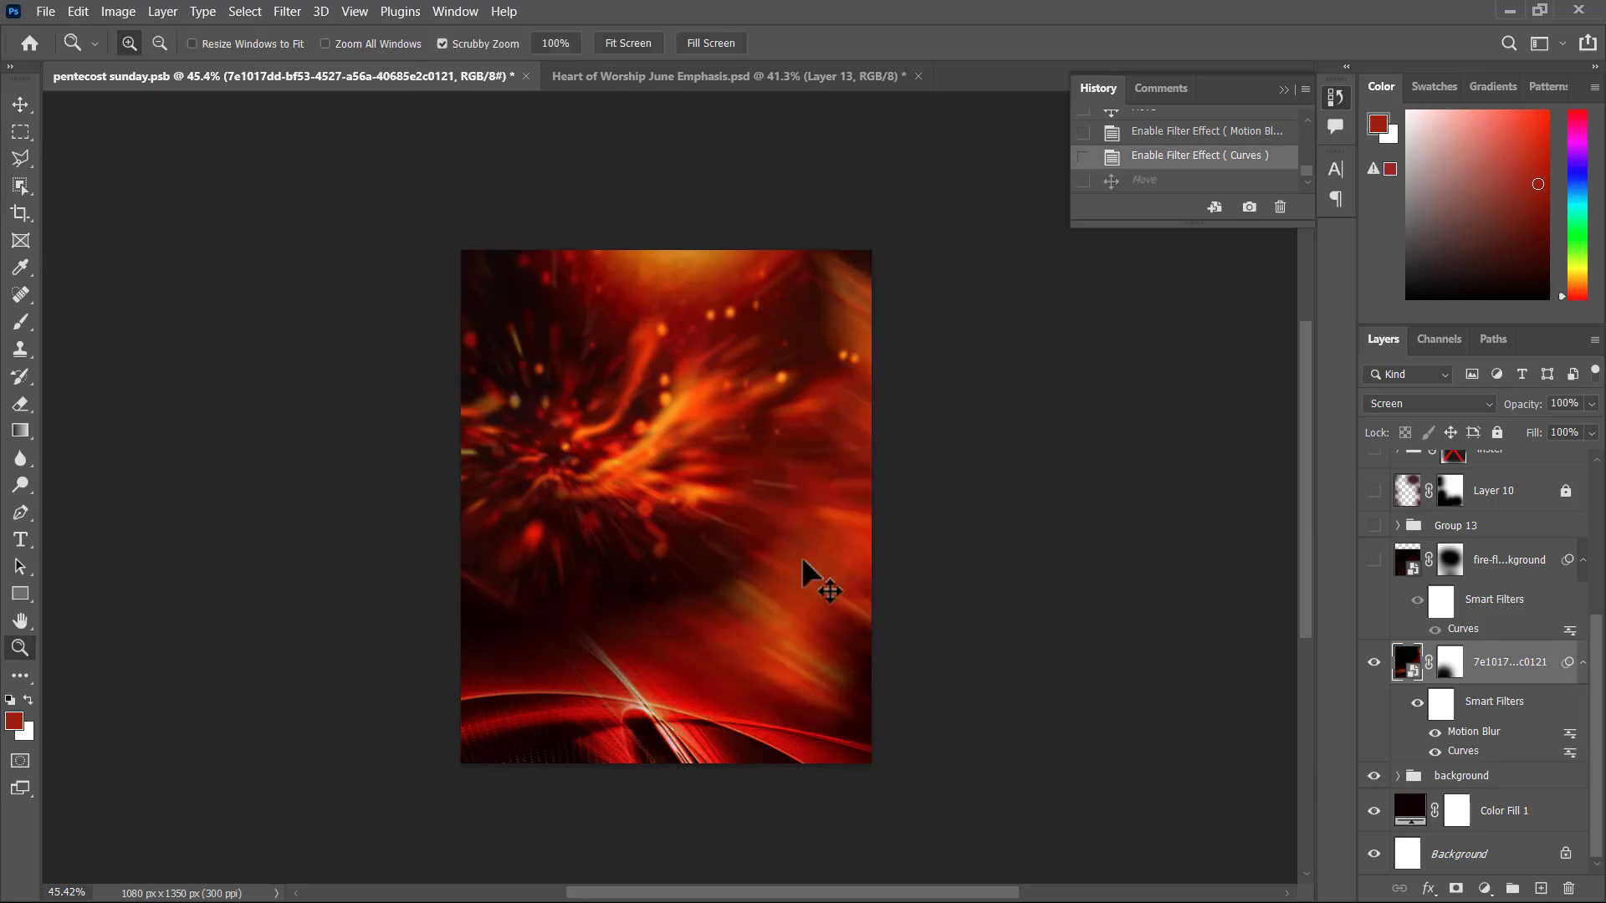
{"action": "key", "text": "v"}
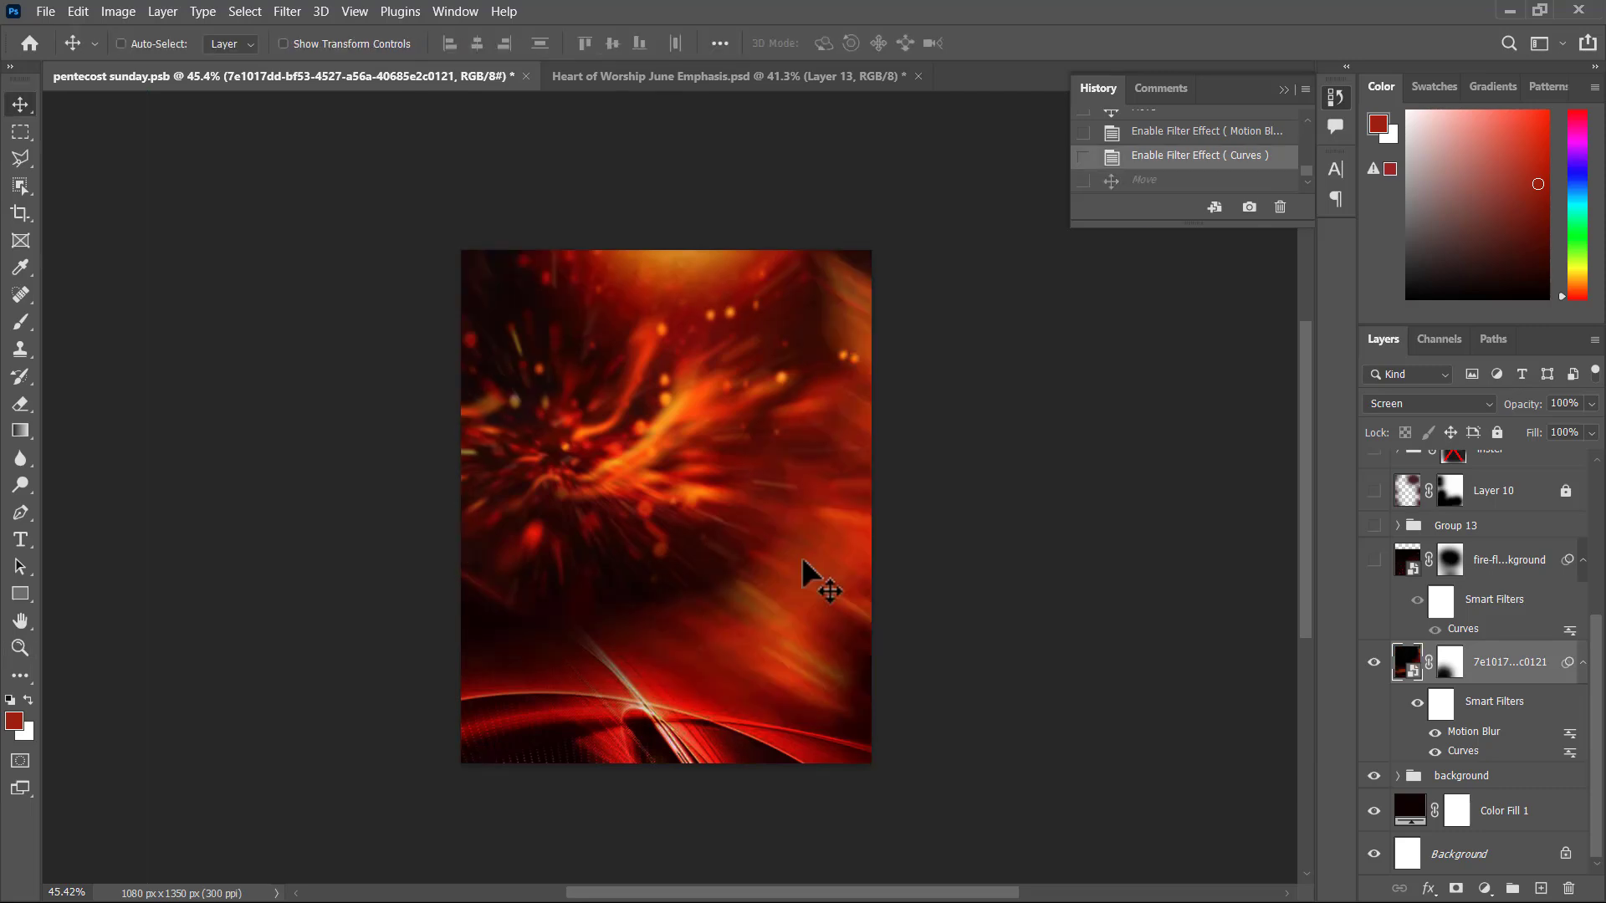
{"action": "left_click", "coordinate": [803, 562]}
{"action": "key", "text": "ctrl+z"}
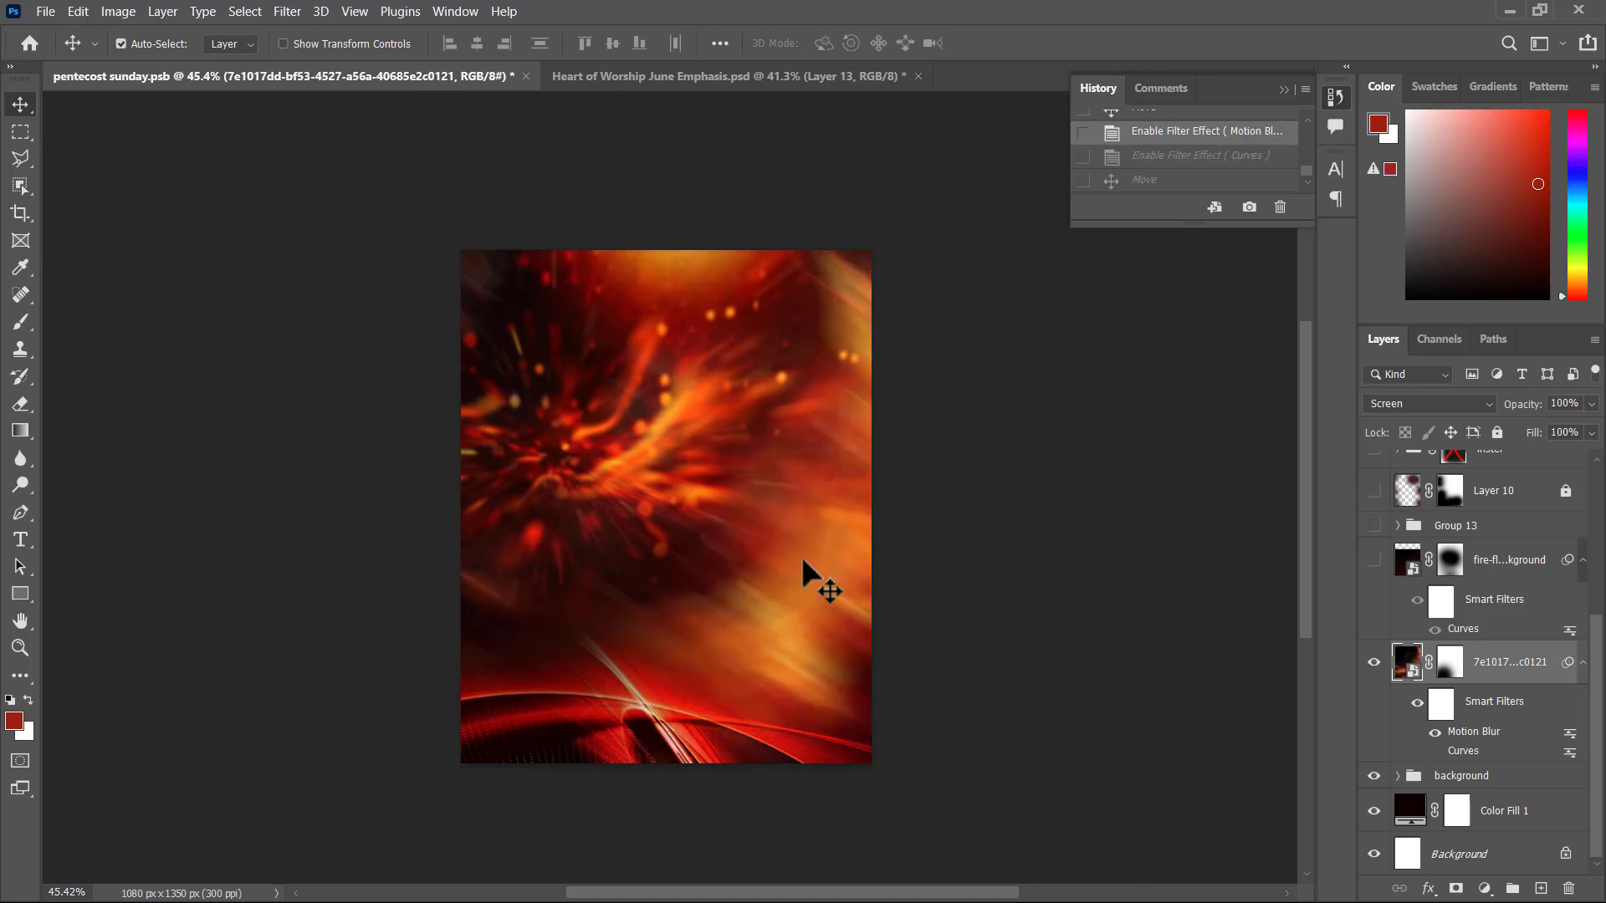
{"action": "key", "text": "ctrl+z"}
{"action": "key", "text": "ctrl+z"}
{"action": "key", "text": "ctrl+z"}
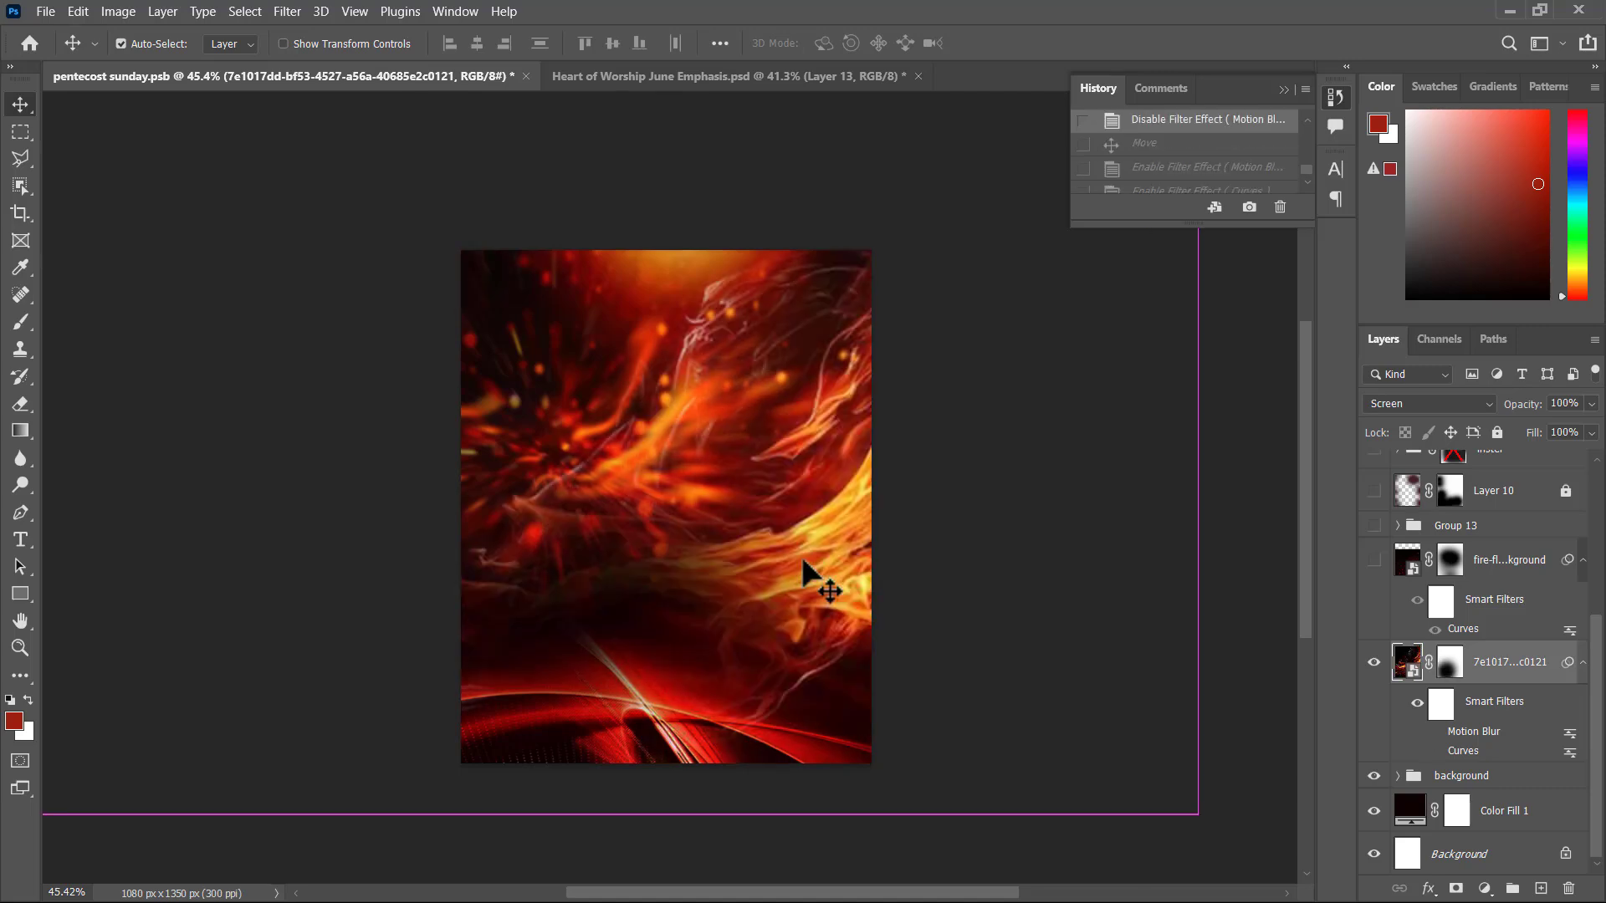
{"action": "key", "text": "ctrl+z"}
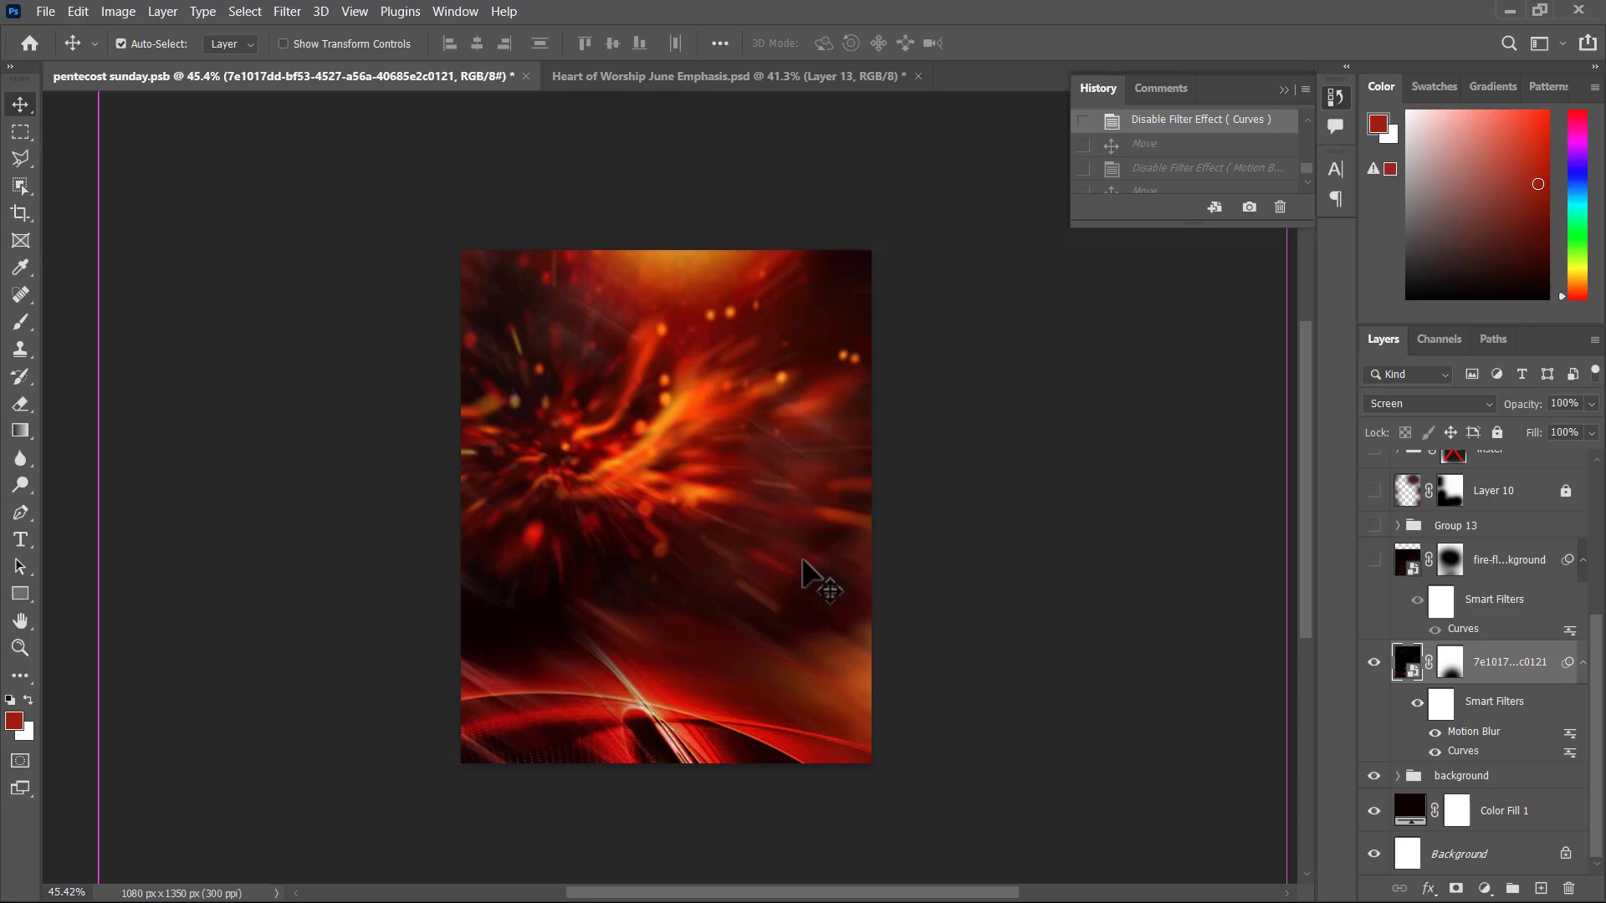
{"action": "key", "text": "ctrl+z"}
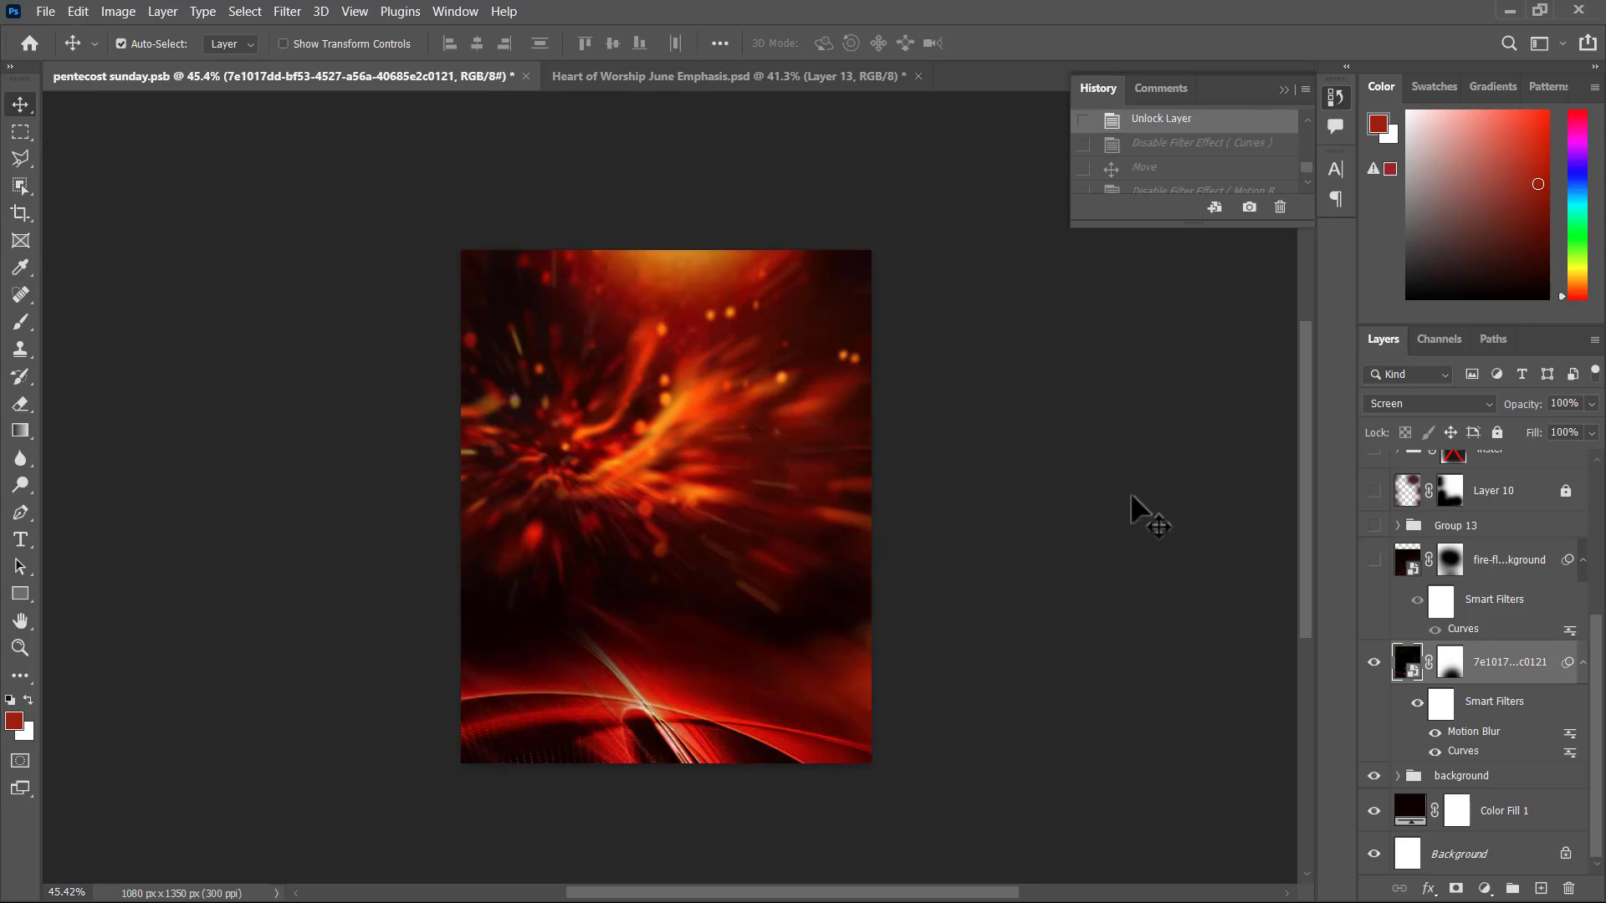
Toggle the fire-flame-black-background layer's visibility to compare, leaving it shown
{"action": "left_click", "coordinate": [1373, 559]}
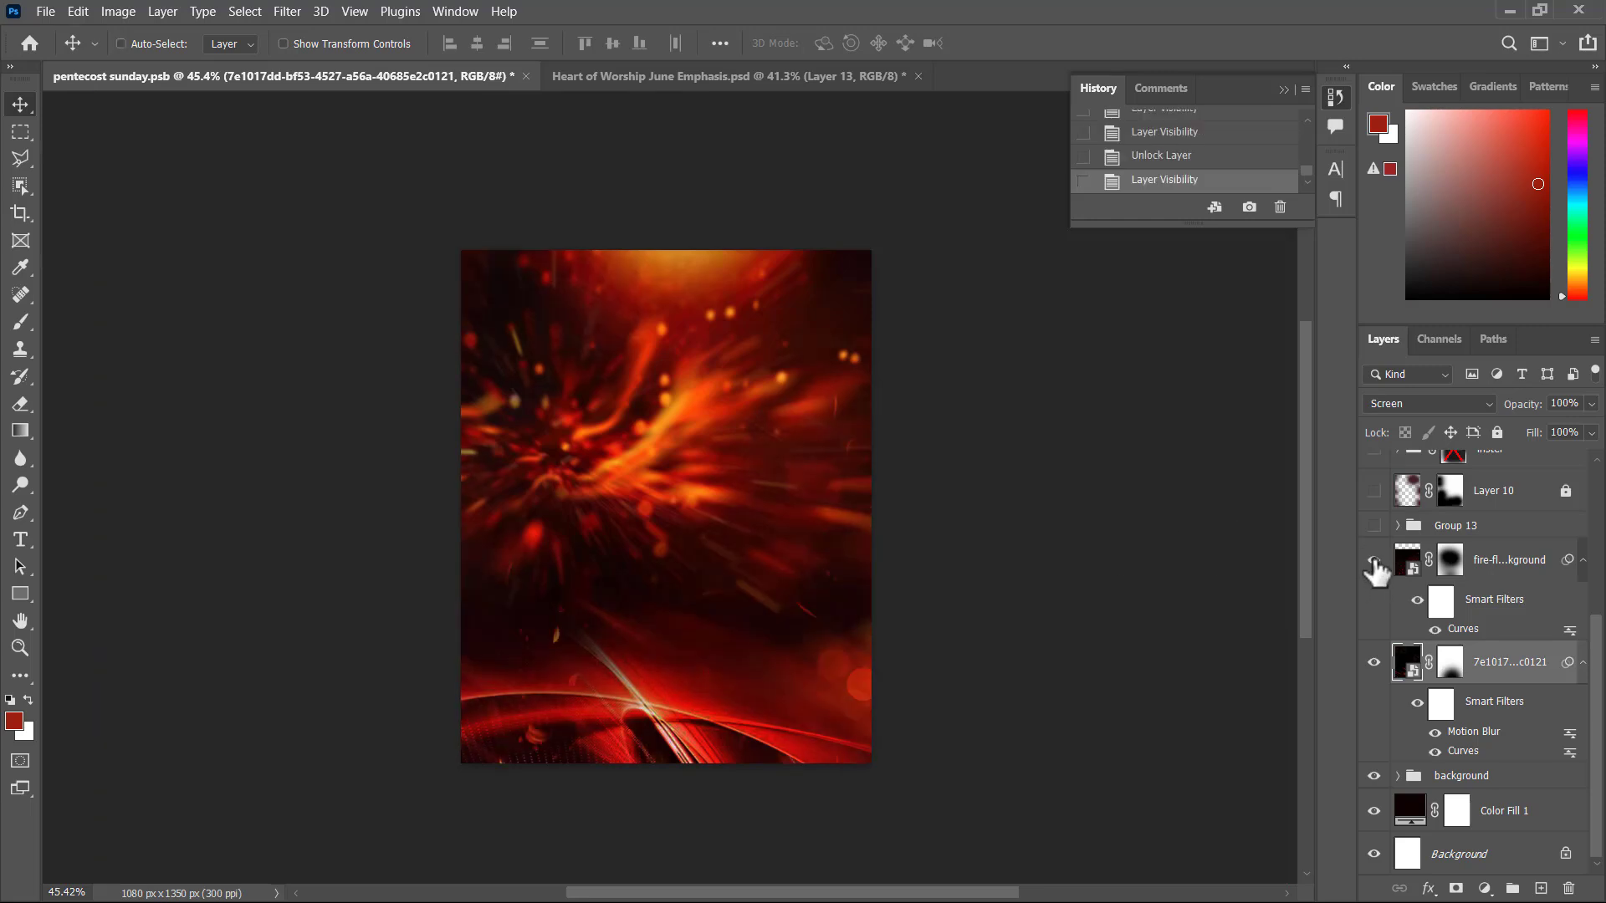
{"action": "left_click", "coordinate": [1373, 559]}
{"action": "left_click", "coordinate": [1373, 560]}
Try moving the fire-flame-black-background layer up and to the right on the canvas, and undo the move
{"action": "left_click", "coordinate": [1497, 564]}
{"action": "left_click_drag", "start_coordinate": [735, 717], "coordinate": [820, 649]}
{"action": "key", "text": "ctrl+z"}
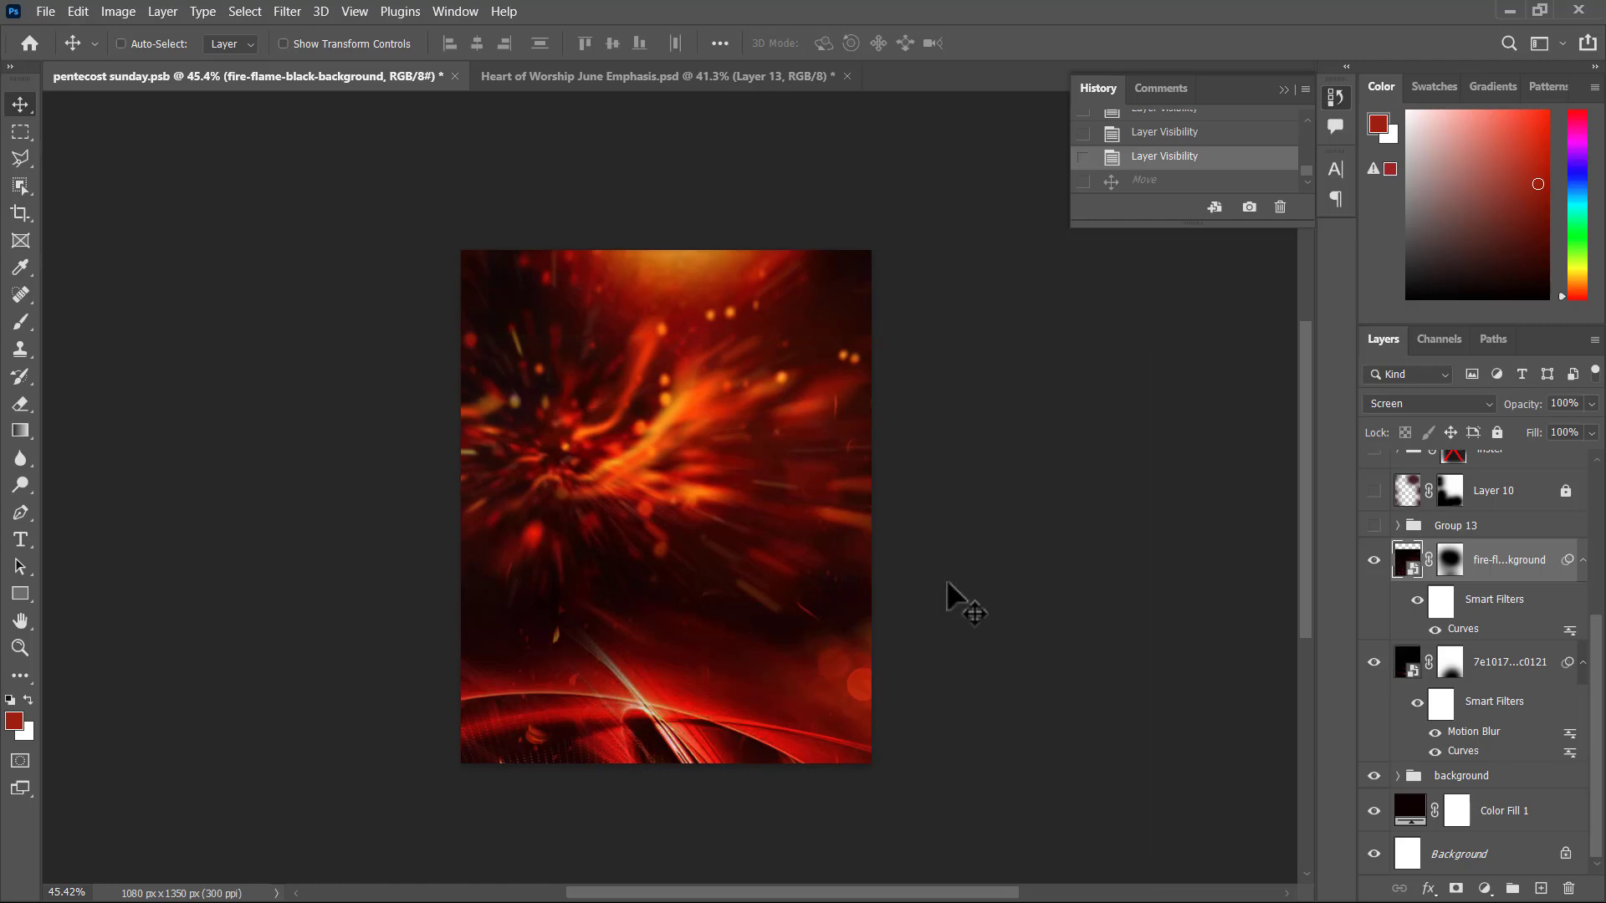
Toggle the visibility of Group 13 to compare the flyer with and without it, leaving it shown
{"action": "scroll", "coordinate": [1401, 598], "scroll_direction": "up", "scroll_amount": 2}
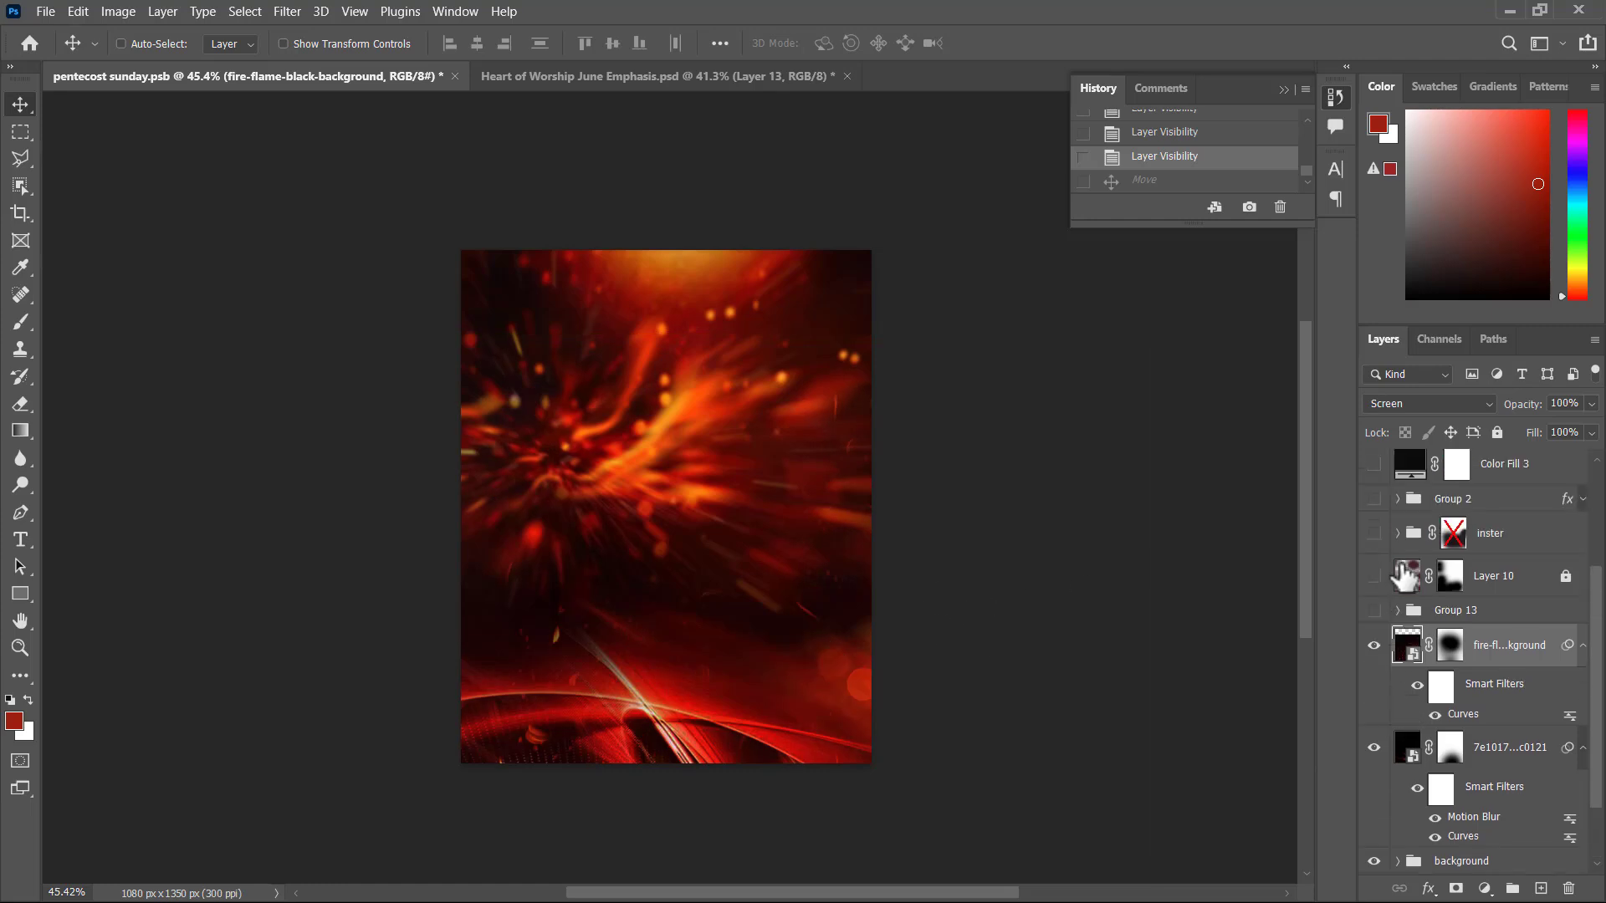
{"action": "left_click", "coordinate": [1374, 612]}
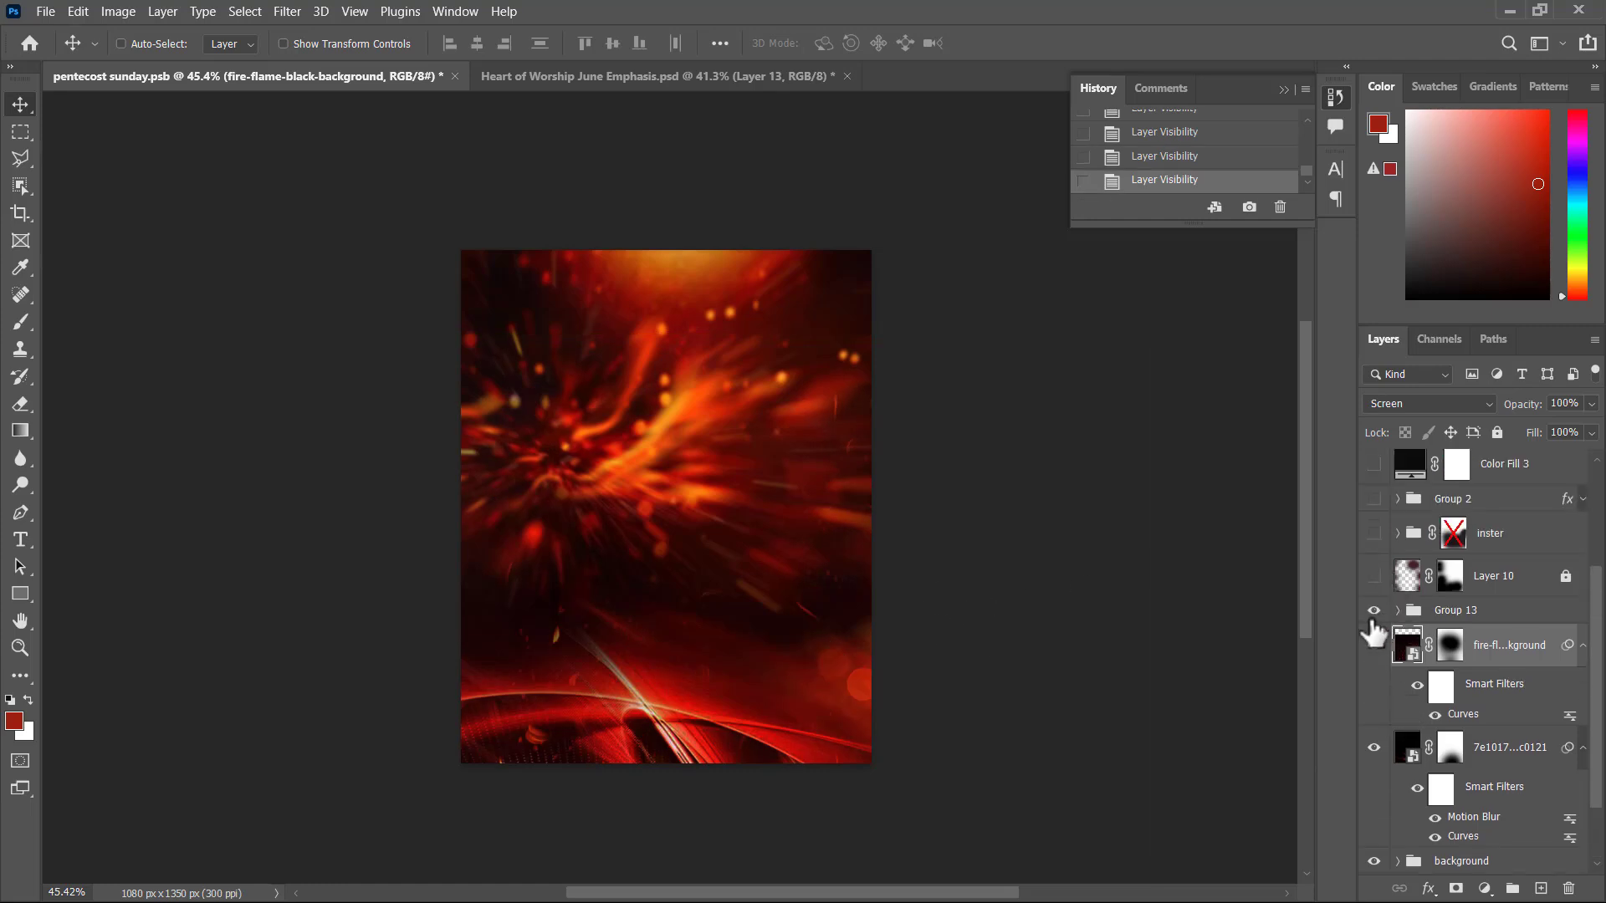
{"action": "left_click", "coordinate": [1374, 611]}
{"action": "left_click", "coordinate": [1374, 612]}
Expand Group 13, look through the fire letter layers in Group 11, and select excpix-Fire-Effect-Letter-style-3
{"action": "left_click", "coordinate": [1398, 611]}
{"action": "scroll", "coordinate": [1432, 616], "scroll_direction": "down", "scroll_amount": 1}
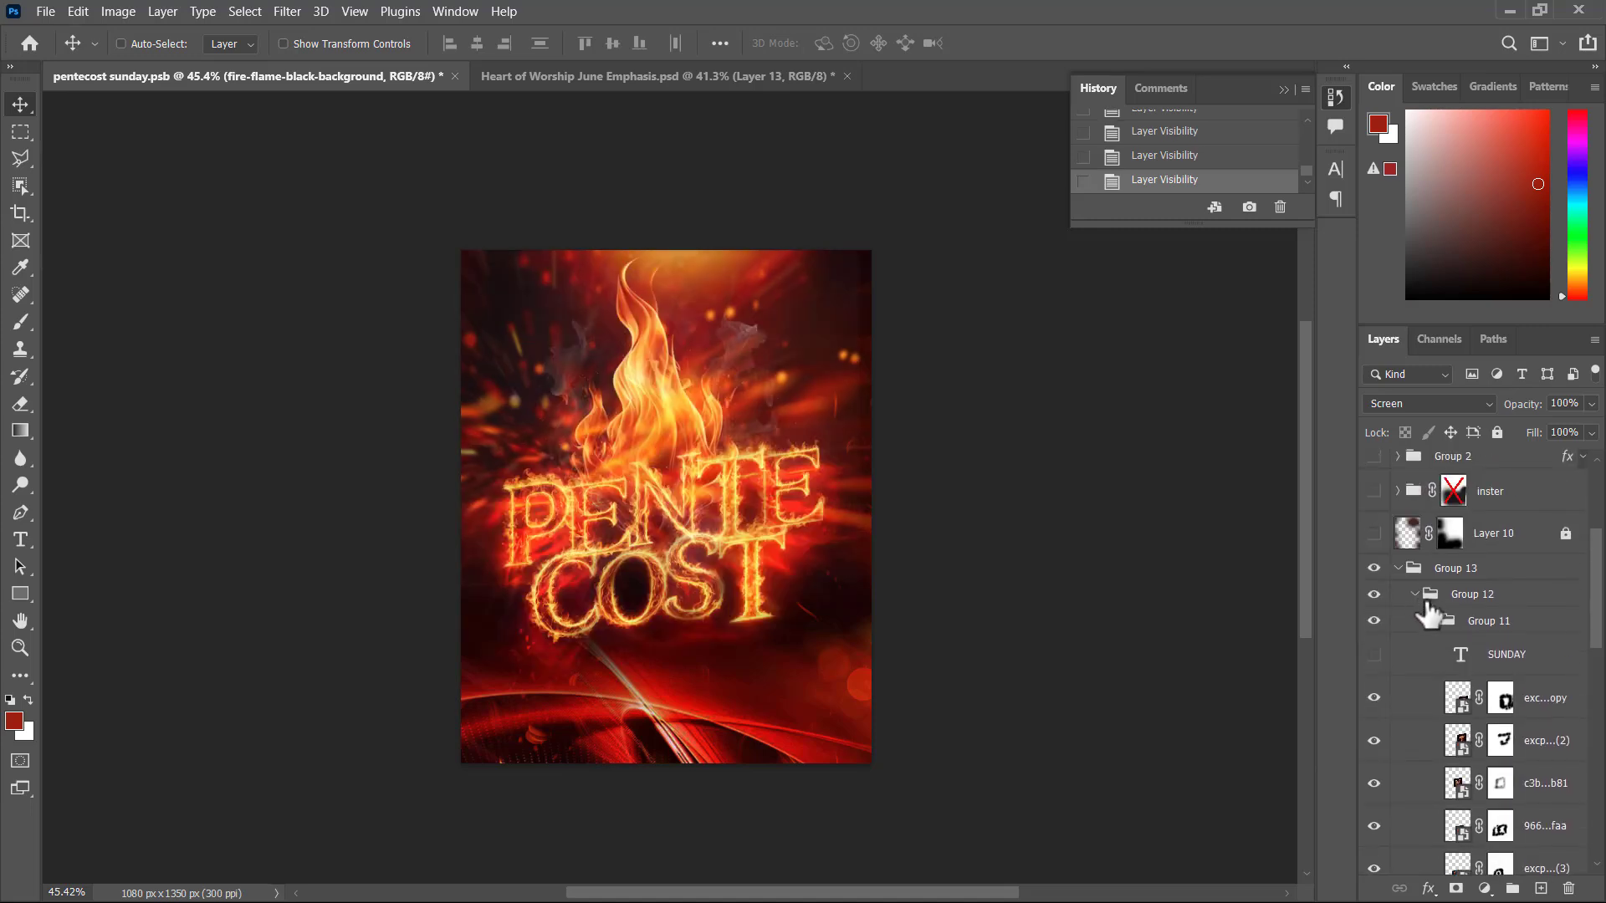
{"action": "scroll", "coordinate": [1476, 685], "scroll_direction": "down", "scroll_amount": 1}
{"action": "scroll", "coordinate": [1474, 677], "scroll_direction": "down", "scroll_amount": 6}
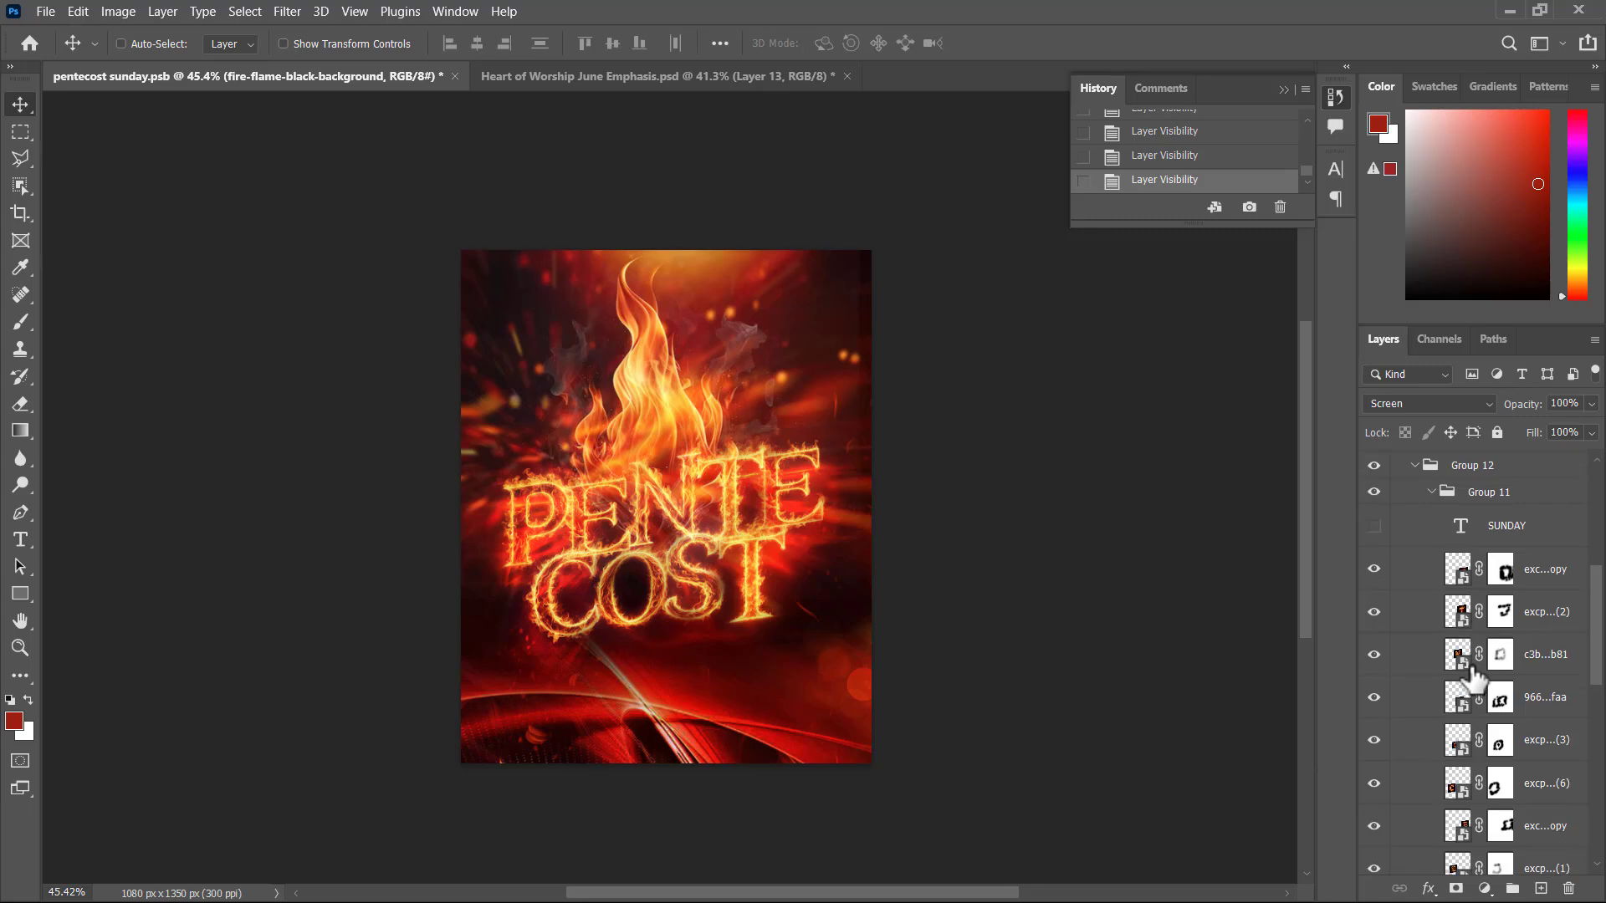
{"action": "left_click", "coordinate": [1560, 702]}
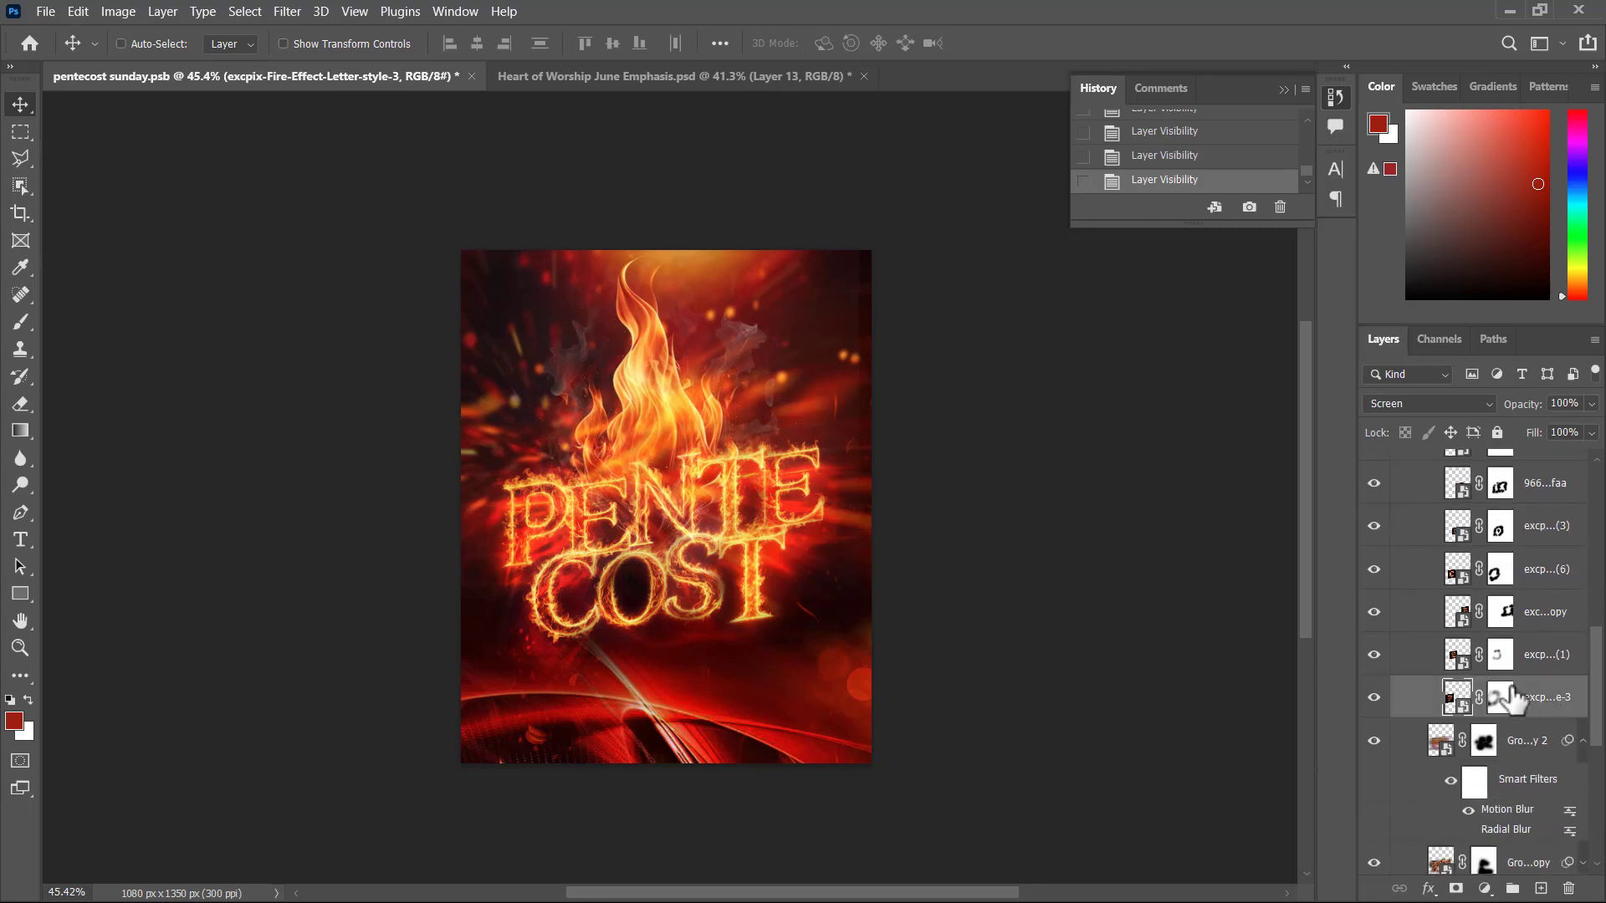
Try moving the fire letters P and E away from the PENTECOST title, and undo both moves
{"action": "left_click_drag", "start_coordinate": [622, 572], "coordinate": [818, 403]}
{"action": "left_click", "coordinate": [1533, 656]}
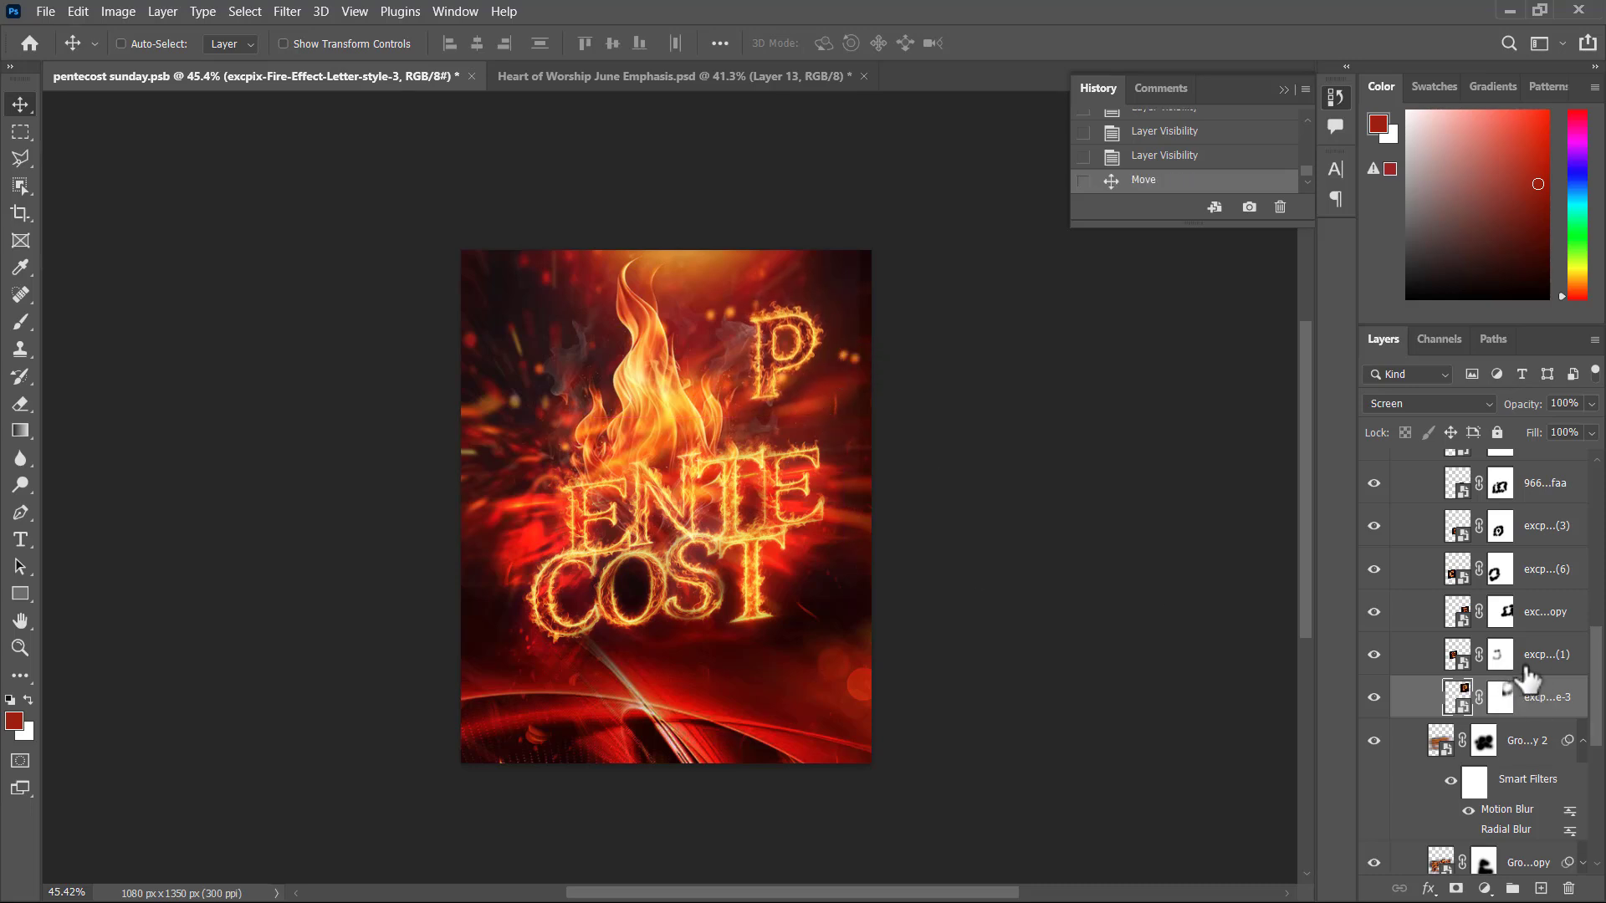
{"action": "left_click_drag", "start_coordinate": [714, 543], "coordinate": [649, 432]}
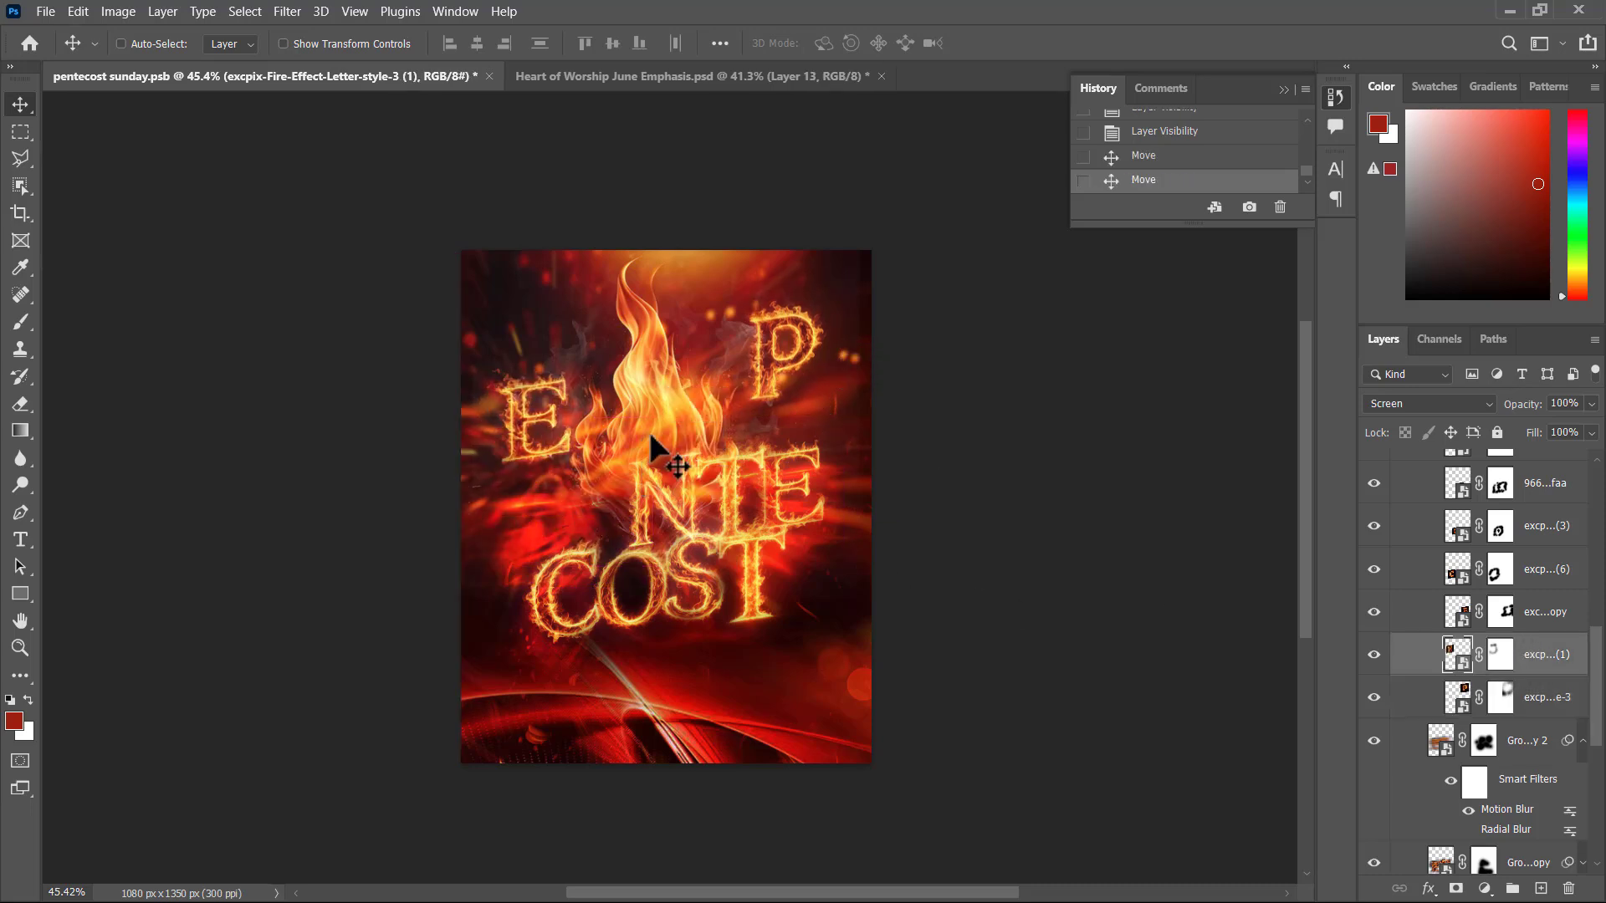
{"action": "key", "text": "ctrl+z"}
{"action": "key", "text": "ctrl+z"}
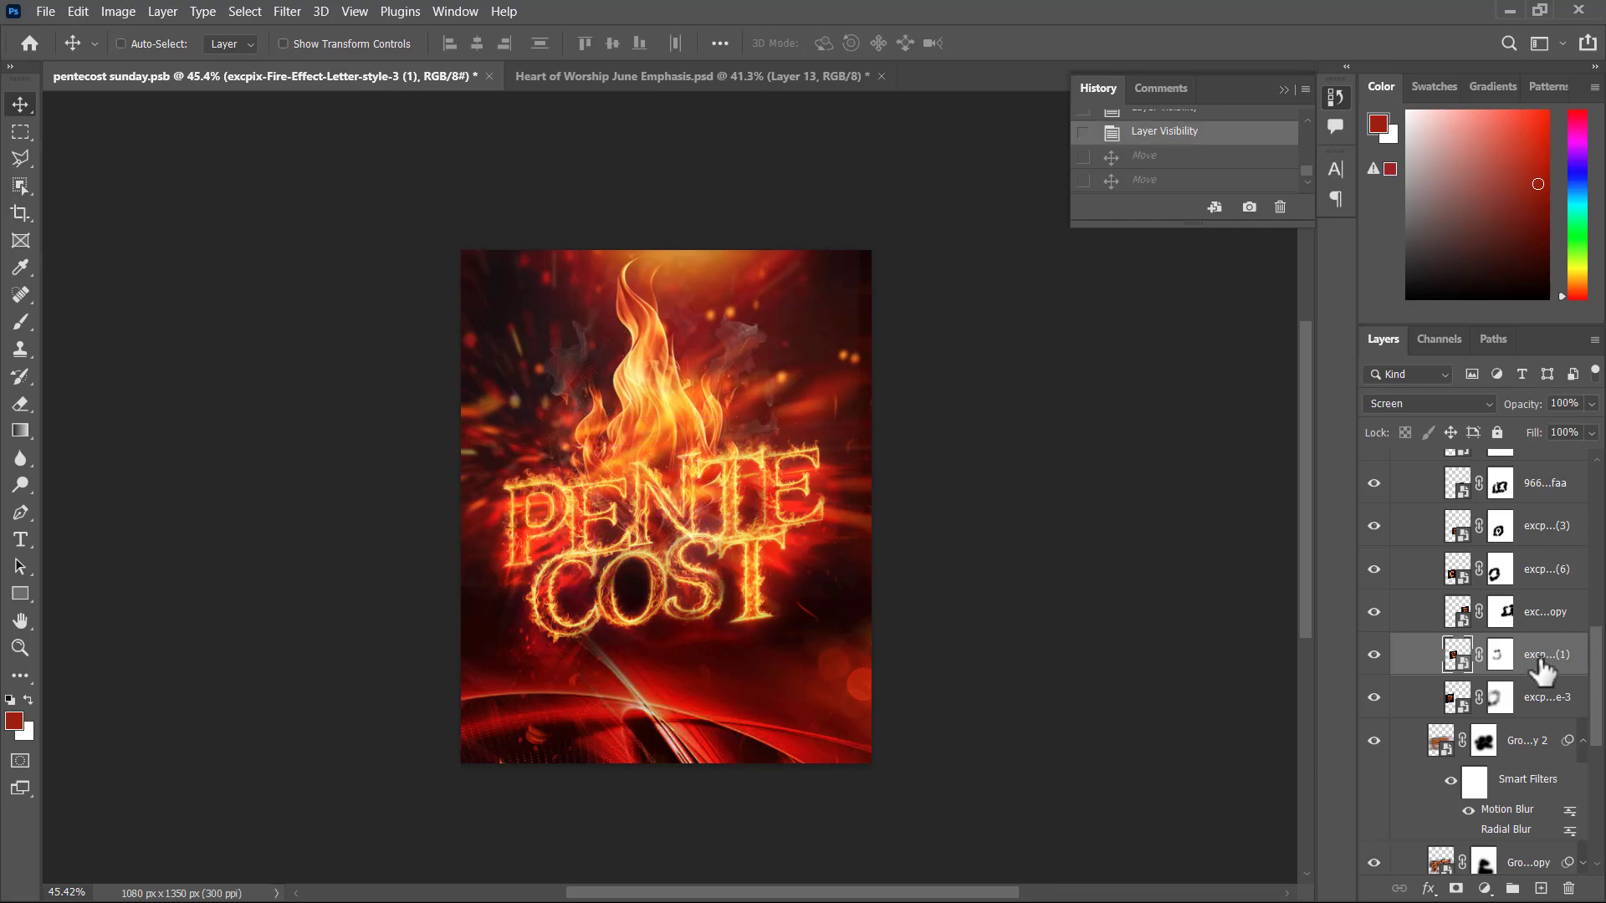
Look through the fire letter layers in Group 11 and toggle the SUNDAY text layer to preview it, leaving it hidden
{"action": "left_click", "coordinate": [1547, 705]}
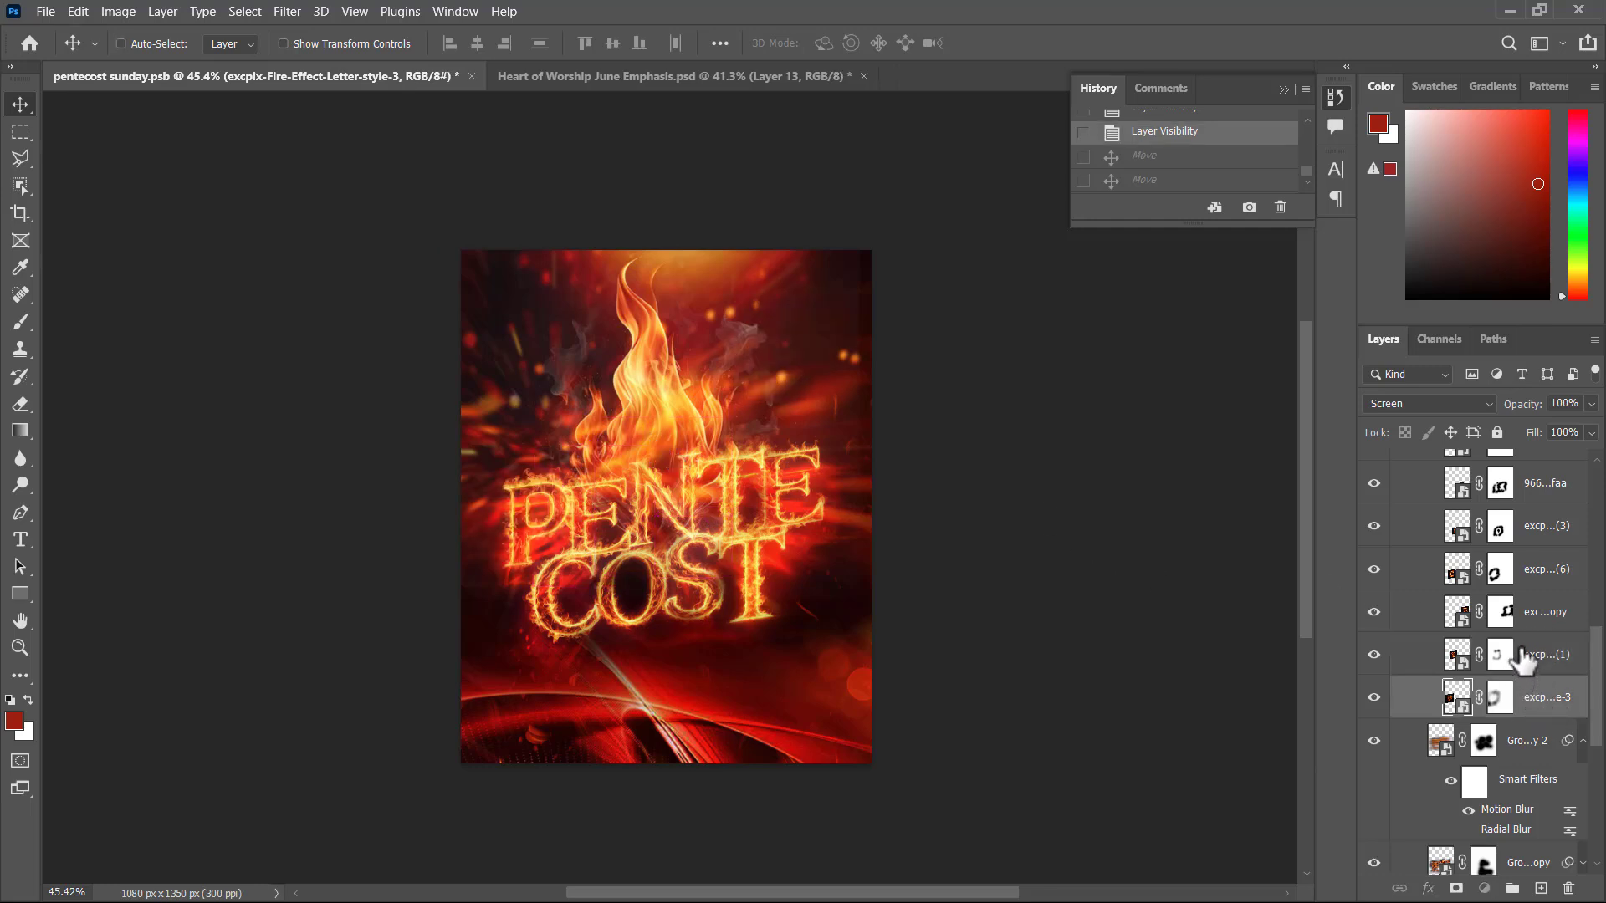
{"action": "left_click", "coordinate": [1524, 657]}
{"action": "left_click", "coordinate": [1543, 612]}
{"action": "scroll", "coordinate": [1543, 604], "scroll_direction": "up", "scroll_amount": 3}
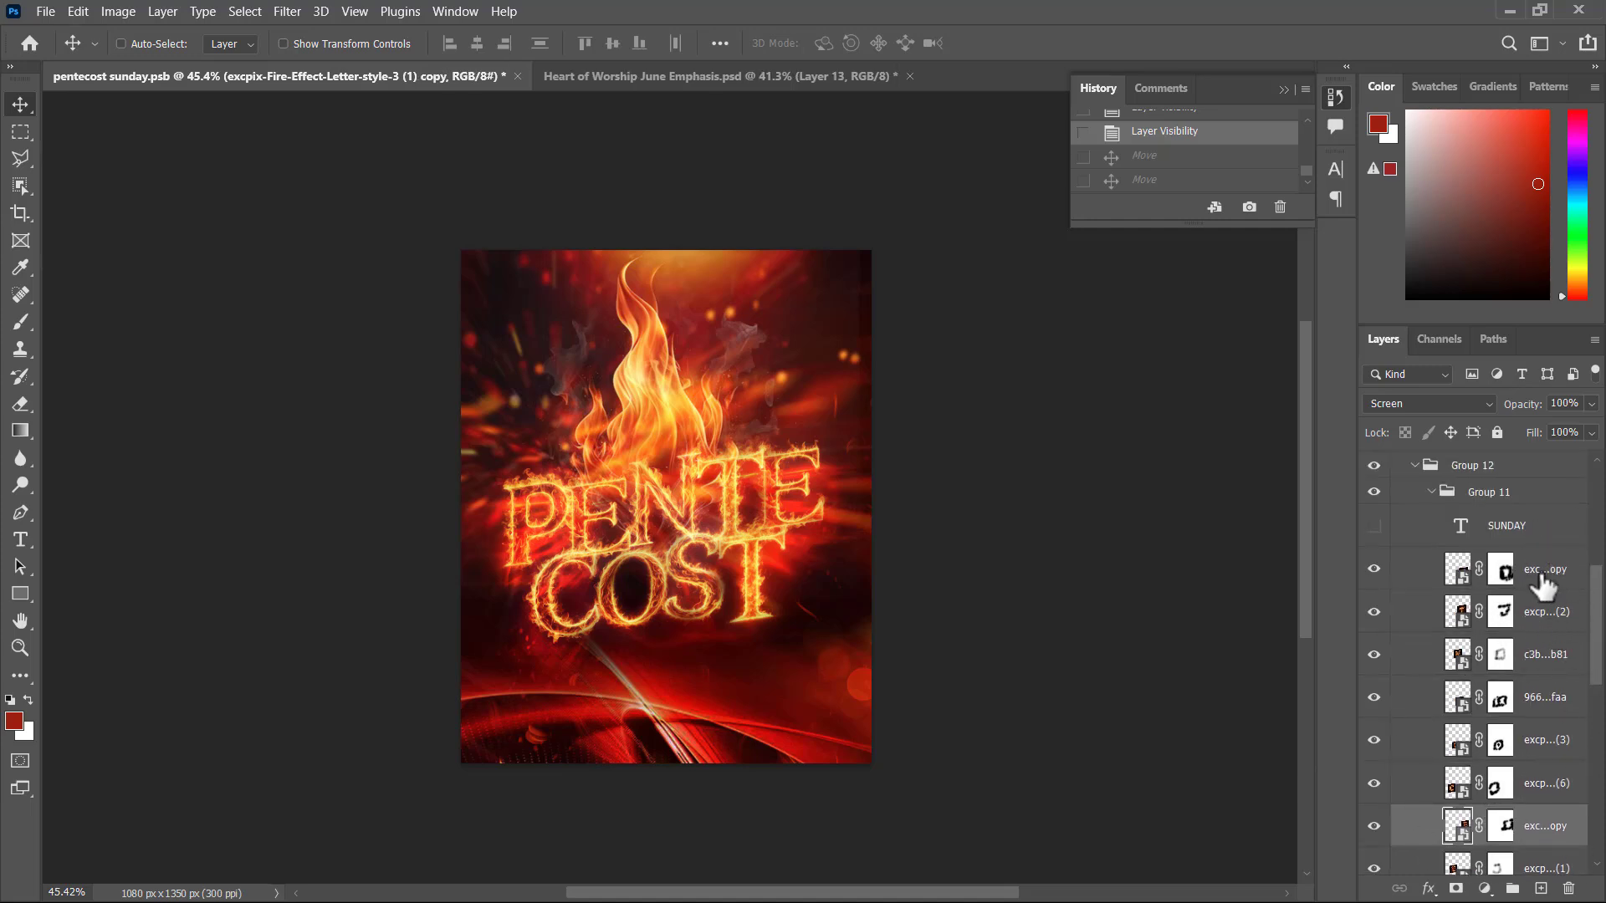
{"action": "double_click", "coordinate": [1373, 527]}
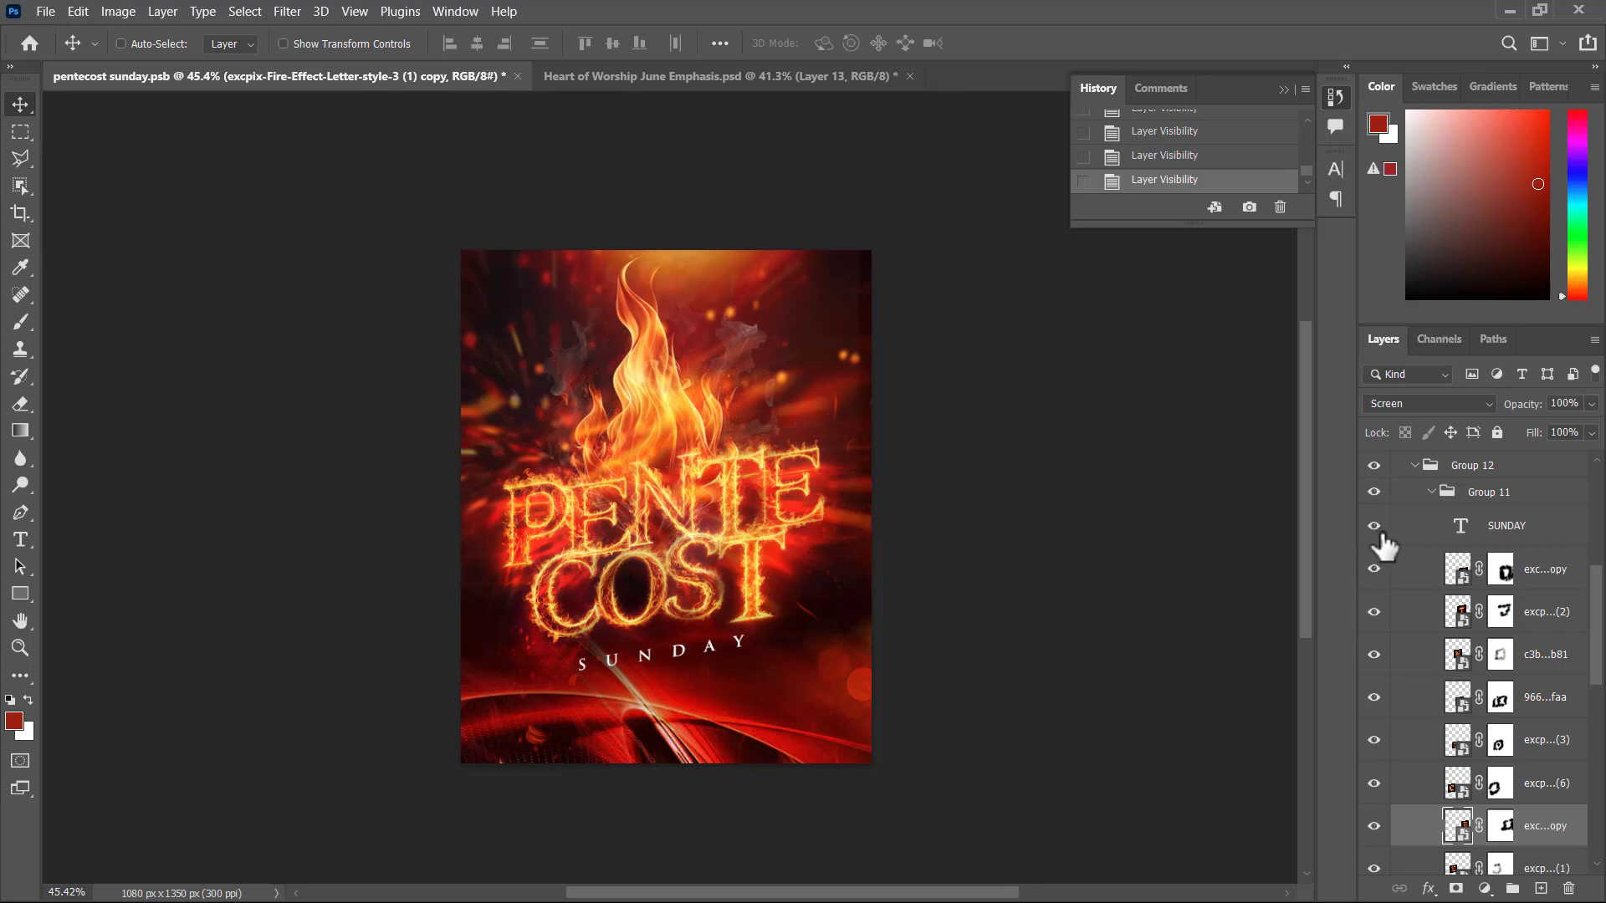
Collapse Group 11 and toggle the flame image layer 4a423726 in Group 13 to compare, leaving it shown and selected
{"action": "left_click", "coordinate": [1440, 495]}
{"action": "left_click", "coordinate": [1431, 492]}
{"action": "scroll", "coordinate": [1435, 525], "scroll_direction": "up", "scroll_amount": 4}
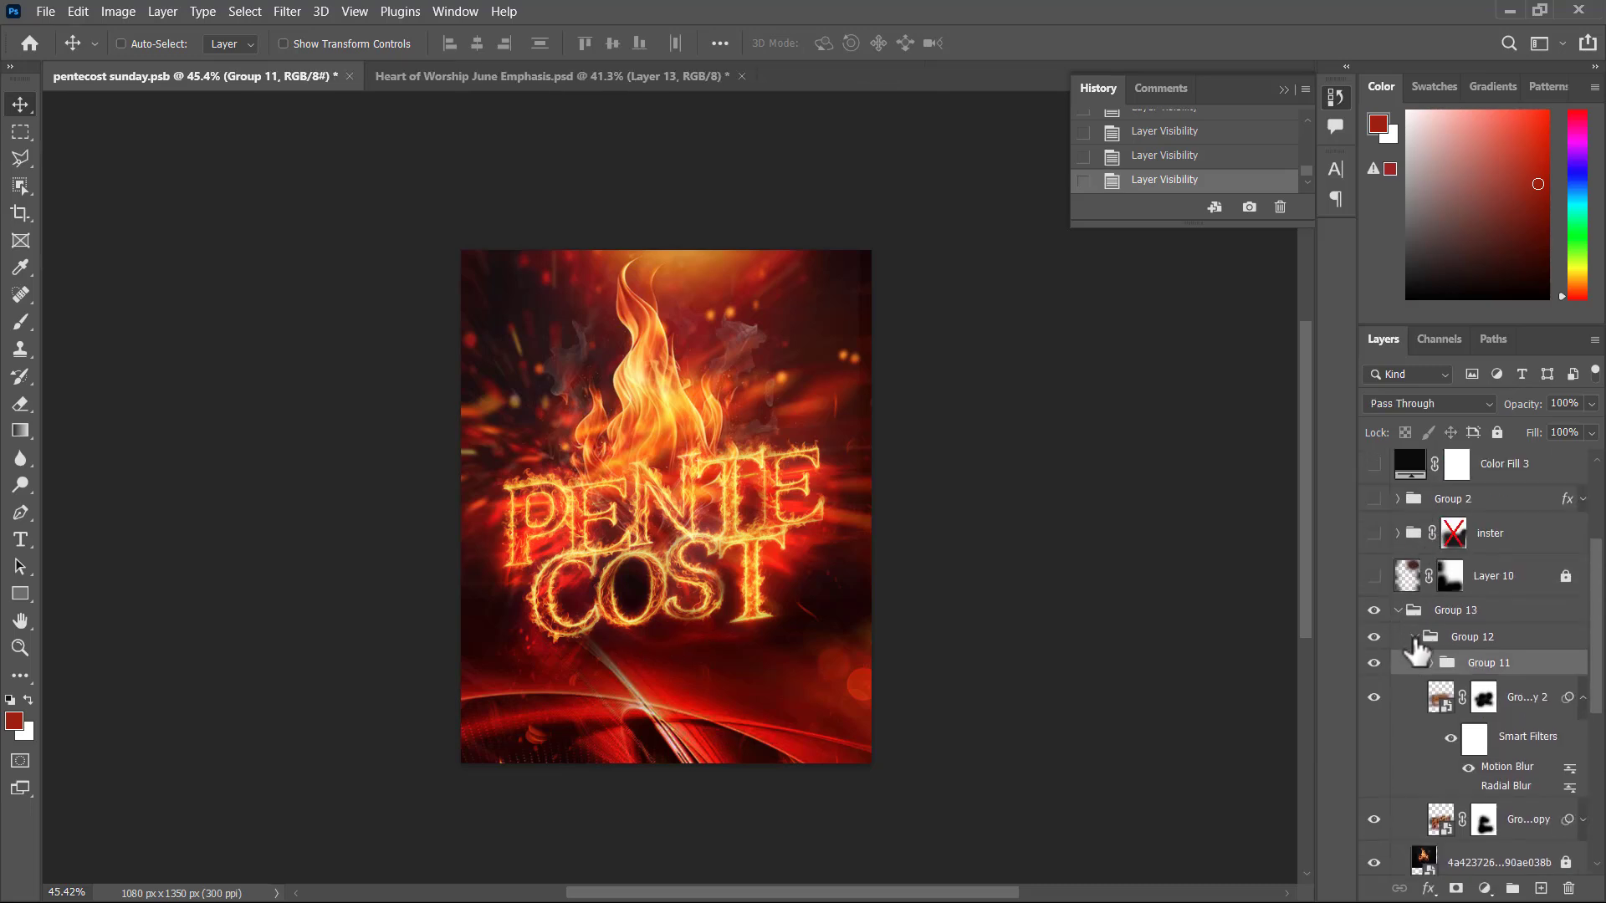
{"action": "scroll", "coordinate": [1457, 702], "scroll_direction": "down", "scroll_amount": 1}
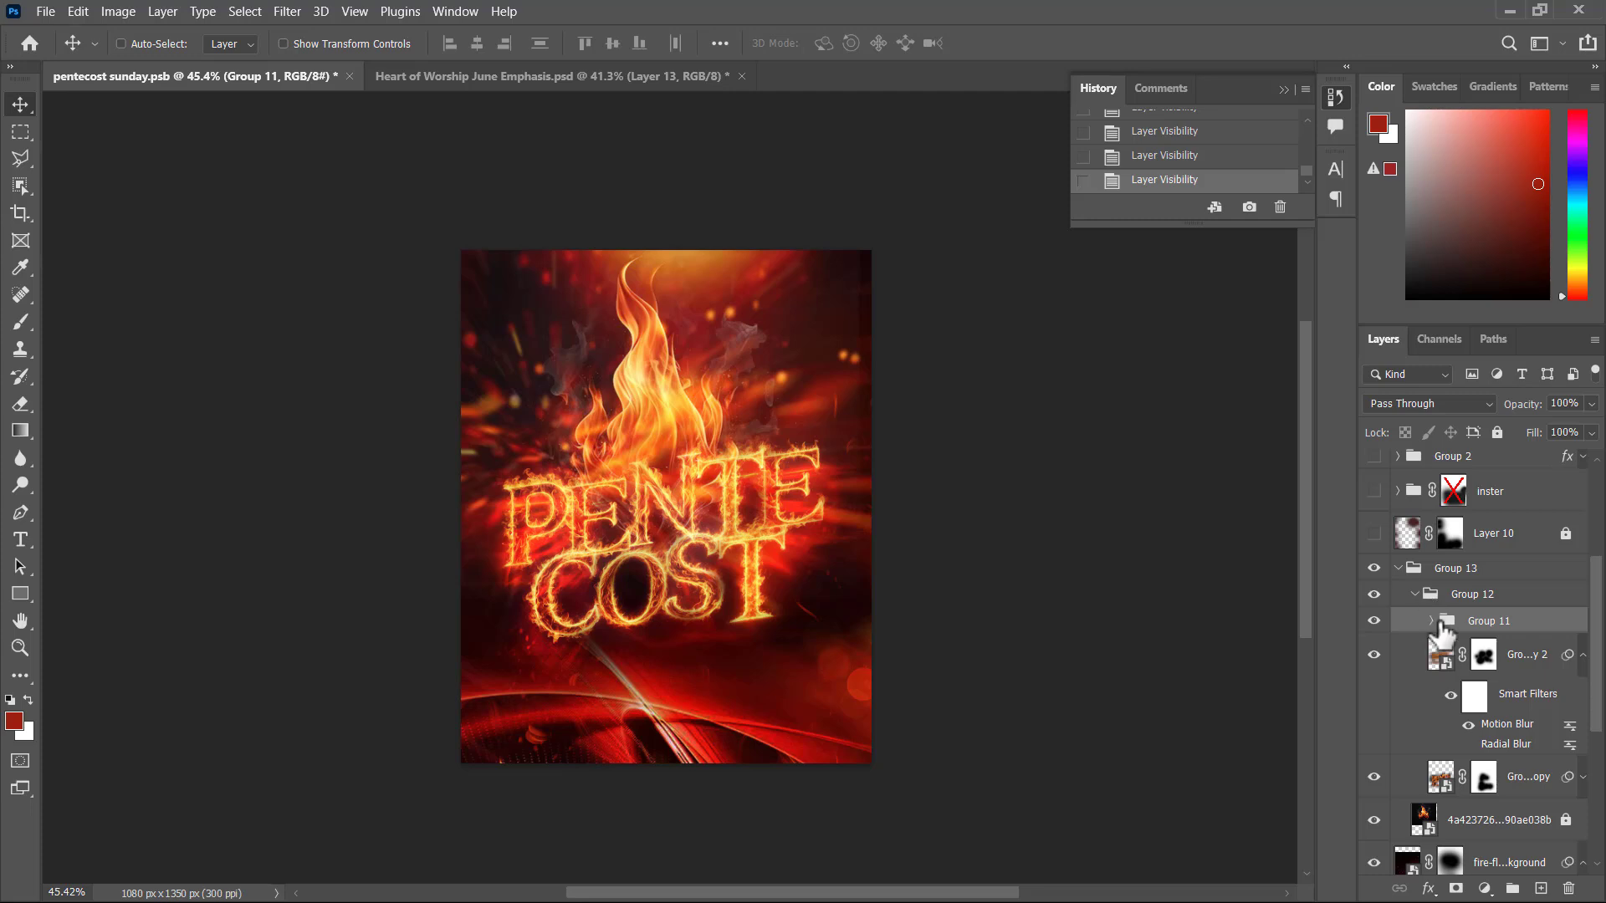
{"action": "scroll", "coordinate": [1434, 636], "scroll_direction": "down", "scroll_amount": 3}
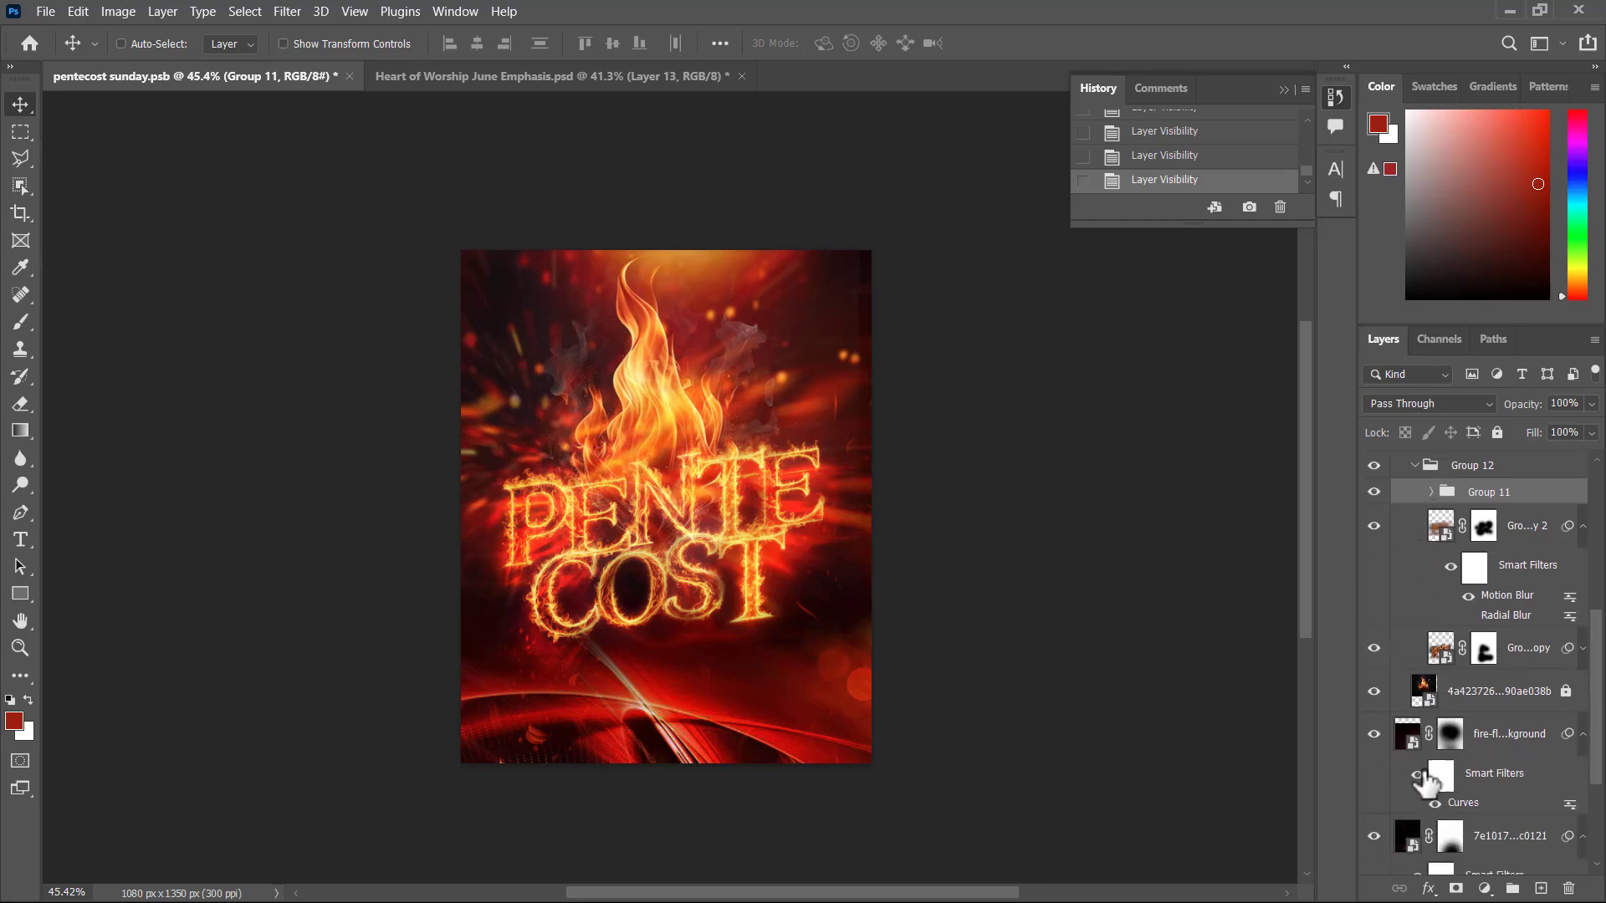
{"action": "left_click", "coordinate": [1374, 691]}
{"action": "left_click", "coordinate": [1374, 691]}
{"action": "left_click", "coordinate": [1497, 694]}
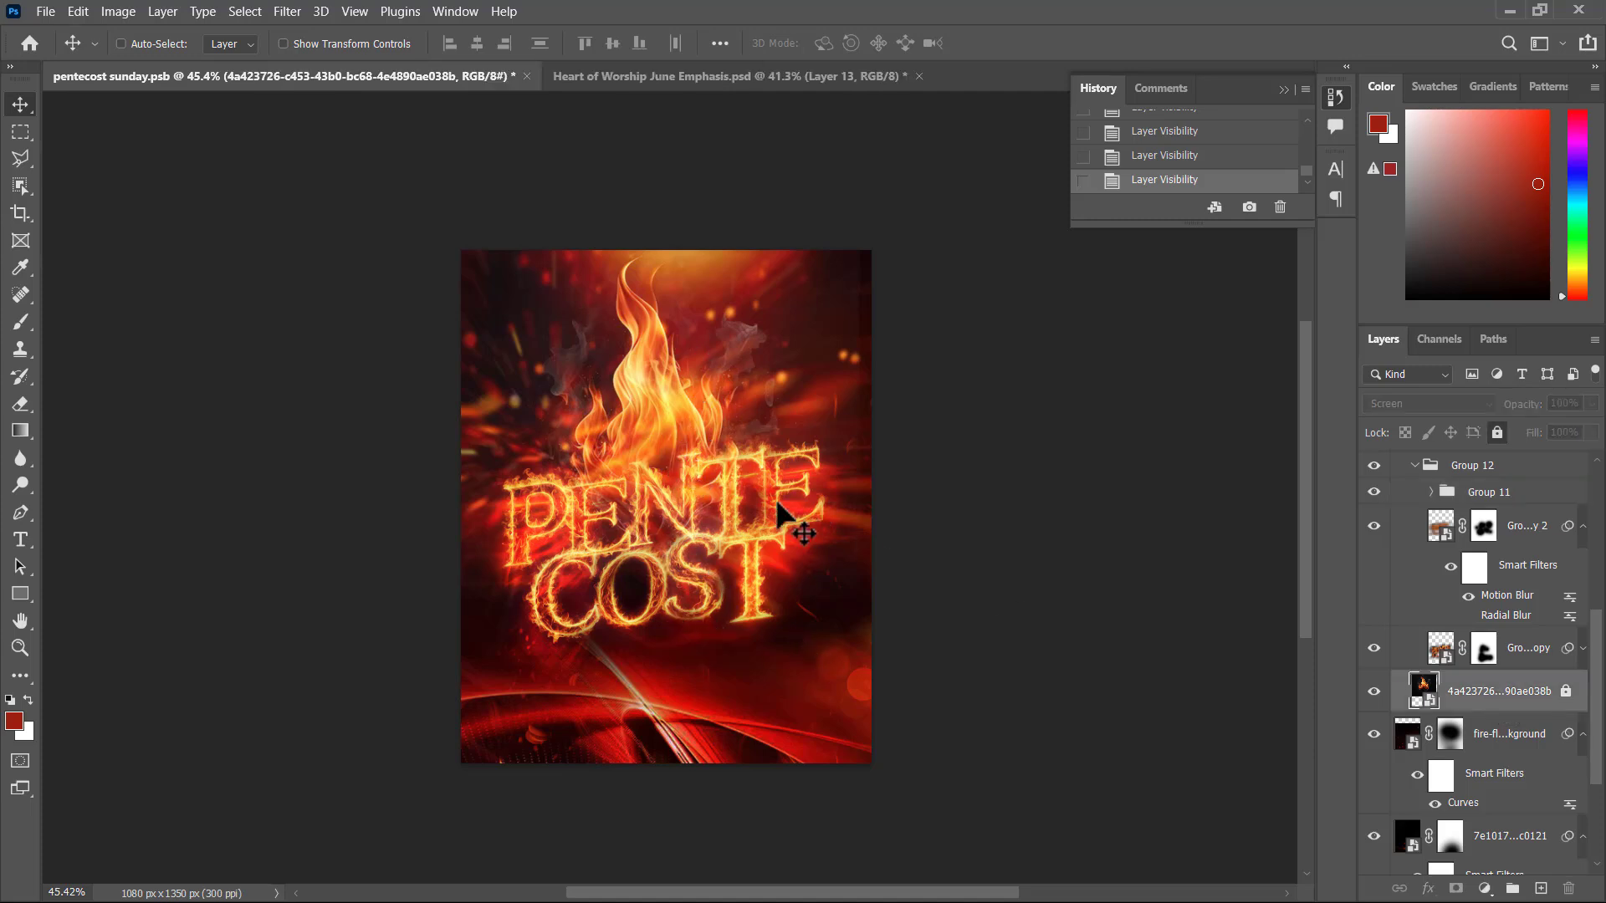
Collapse Group 12 and Group 13, and show Layer 10 directly above Group 13
{"action": "scroll", "coordinate": [1414, 643], "scroll_direction": "up", "scroll_amount": 2}
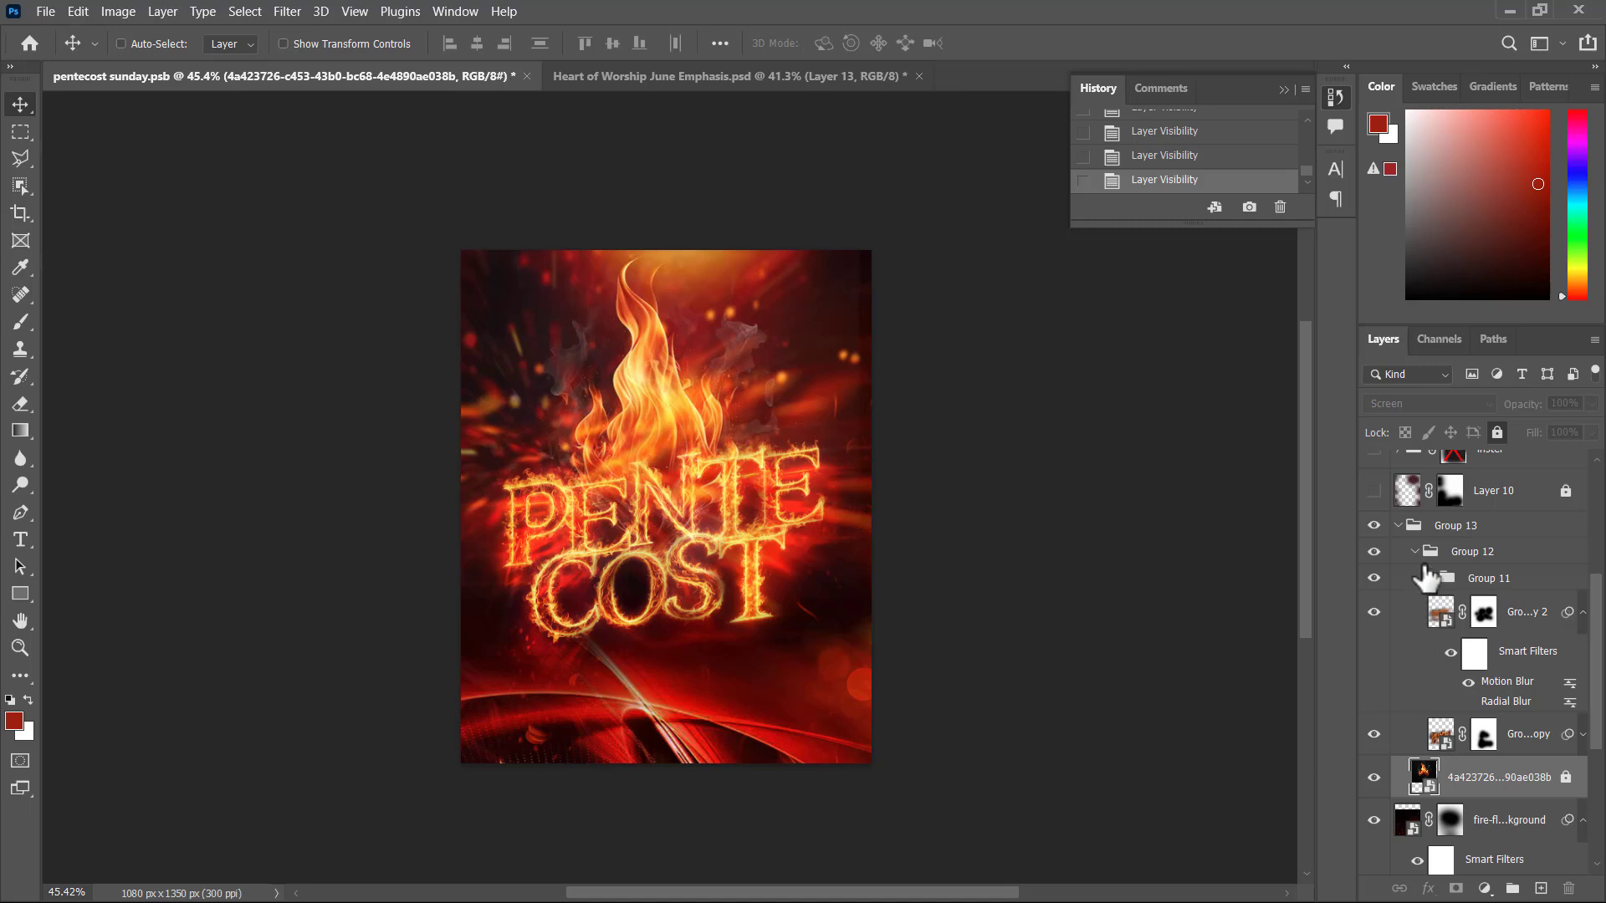
{"action": "left_click", "coordinate": [1416, 552]}
{"action": "left_click", "coordinate": [1398, 526]}
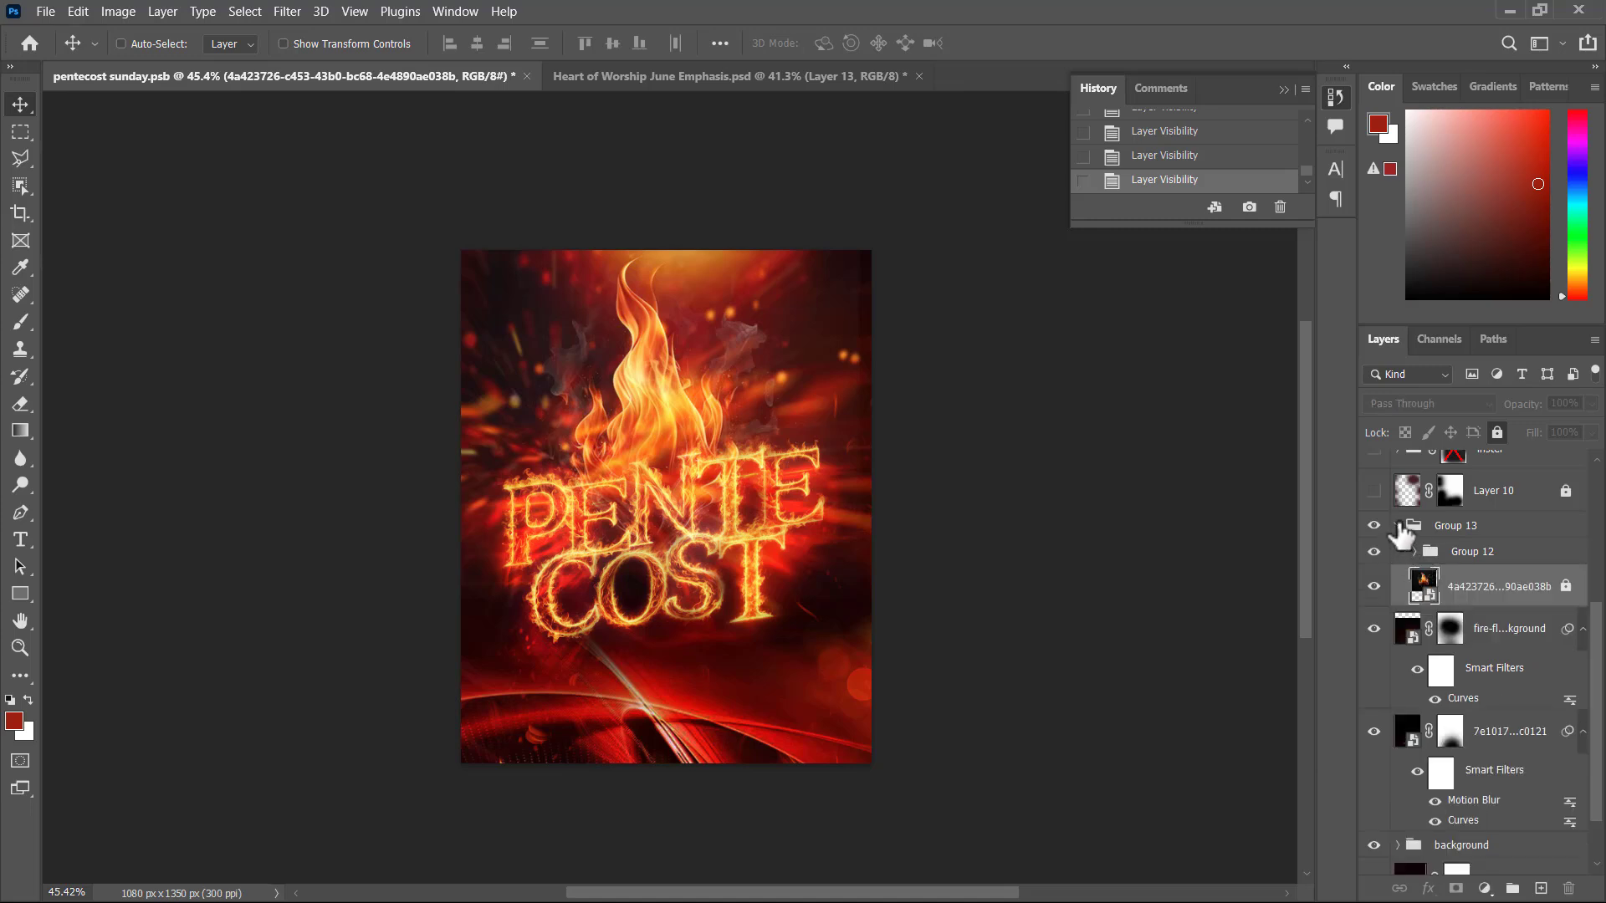
{"action": "left_click", "coordinate": [1374, 491]}
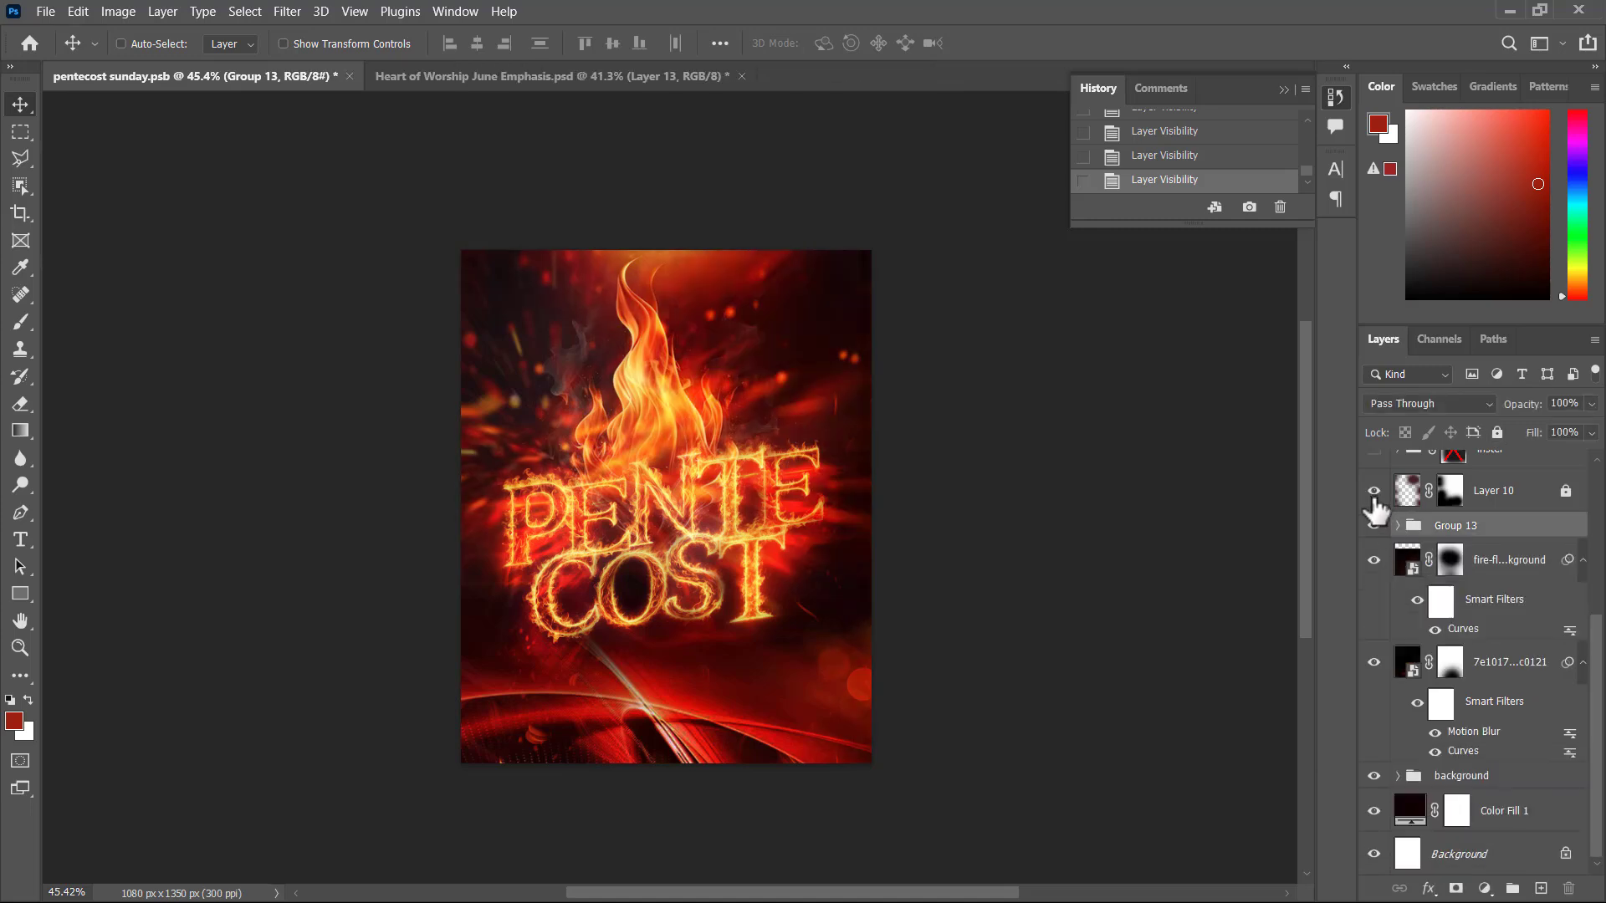
{"action": "left_click", "coordinate": [1374, 525]}
Expand the background group and select the visible 48e434ec image layer at its bottom
{"action": "scroll", "coordinate": [741, 623], "scroll_direction": "up", "scroll_amount": 2}
{"action": "scroll", "coordinate": [757, 577], "scroll_direction": "down", "scroll_amount": 2}
{"action": "scroll", "coordinate": [719, 724], "scroll_direction": "up", "scroll_amount": 1}
{"action": "scroll", "coordinate": [719, 724], "scroll_direction": "down", "scroll_amount": 1}
{"action": "scroll", "coordinate": [1419, 803], "scroll_direction": "up", "scroll_amount": 1}
{"action": "left_click", "coordinate": [1397, 819]}
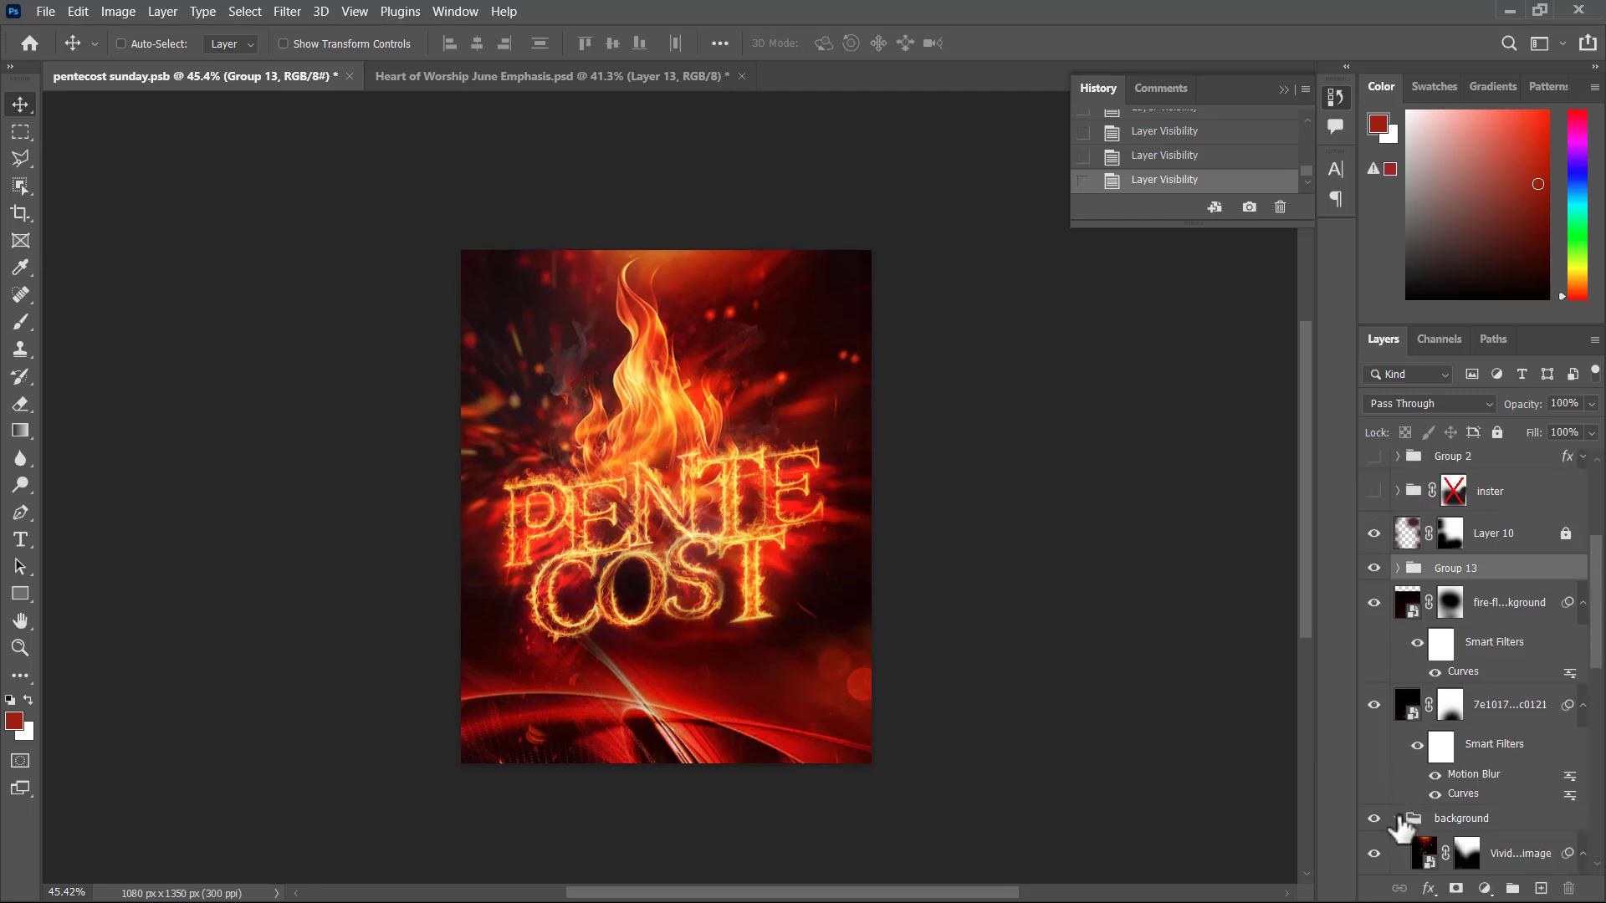
{"action": "scroll", "coordinate": [1472, 753], "scroll_direction": "down", "scroll_amount": 5}
{"action": "scroll", "coordinate": [1490, 732], "scroll_direction": "down", "scroll_amount": 3}
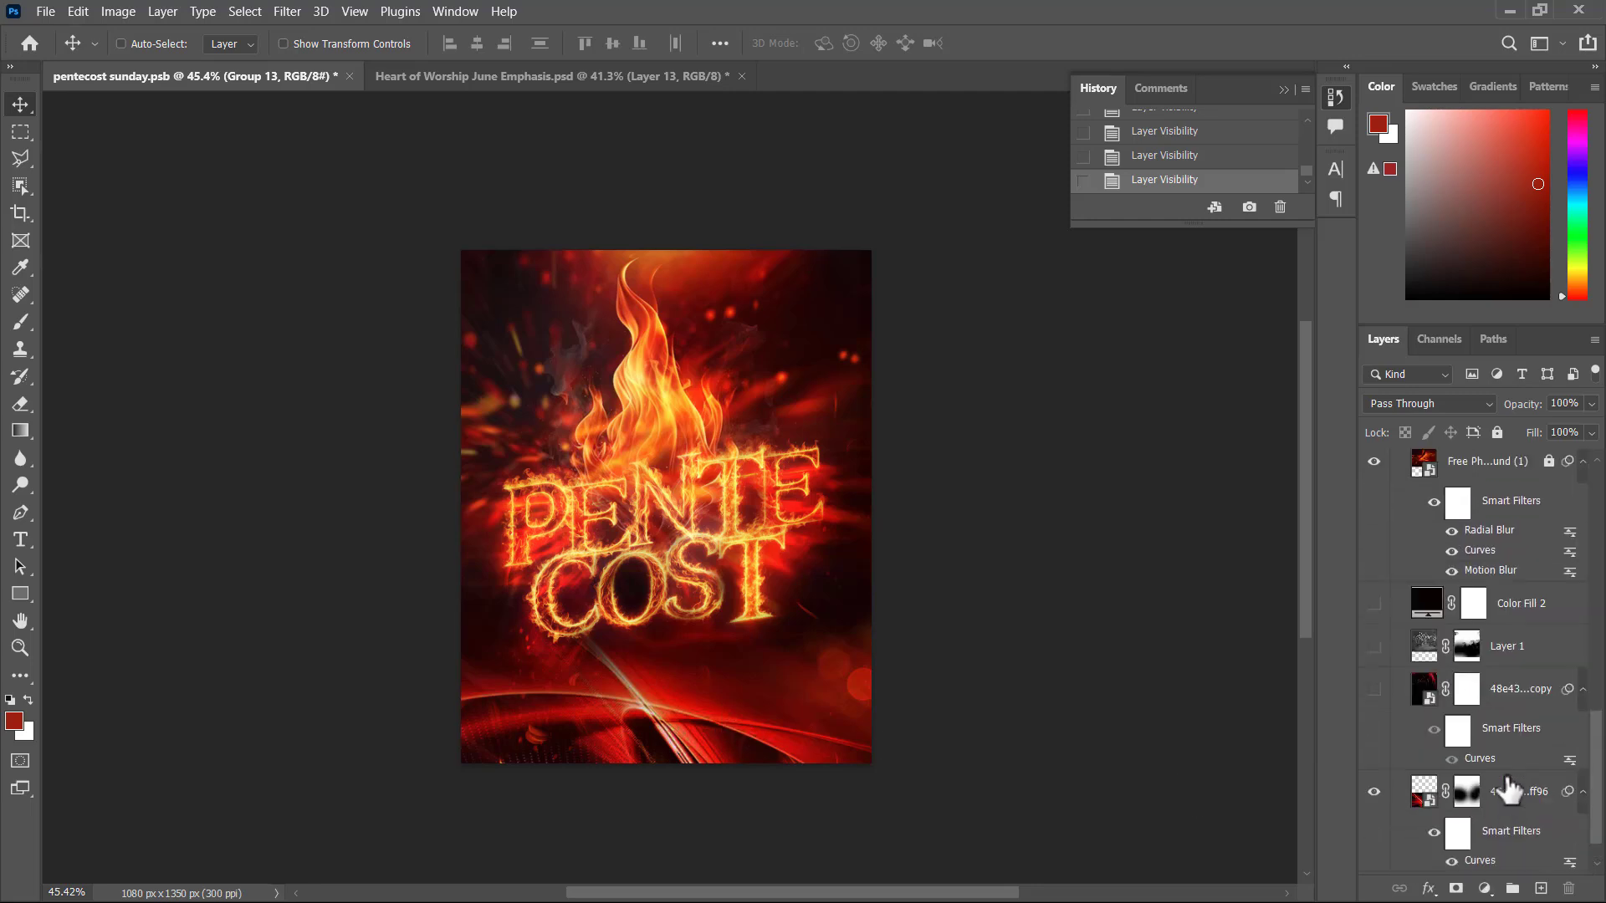
{"action": "left_click", "coordinate": [1513, 749]}
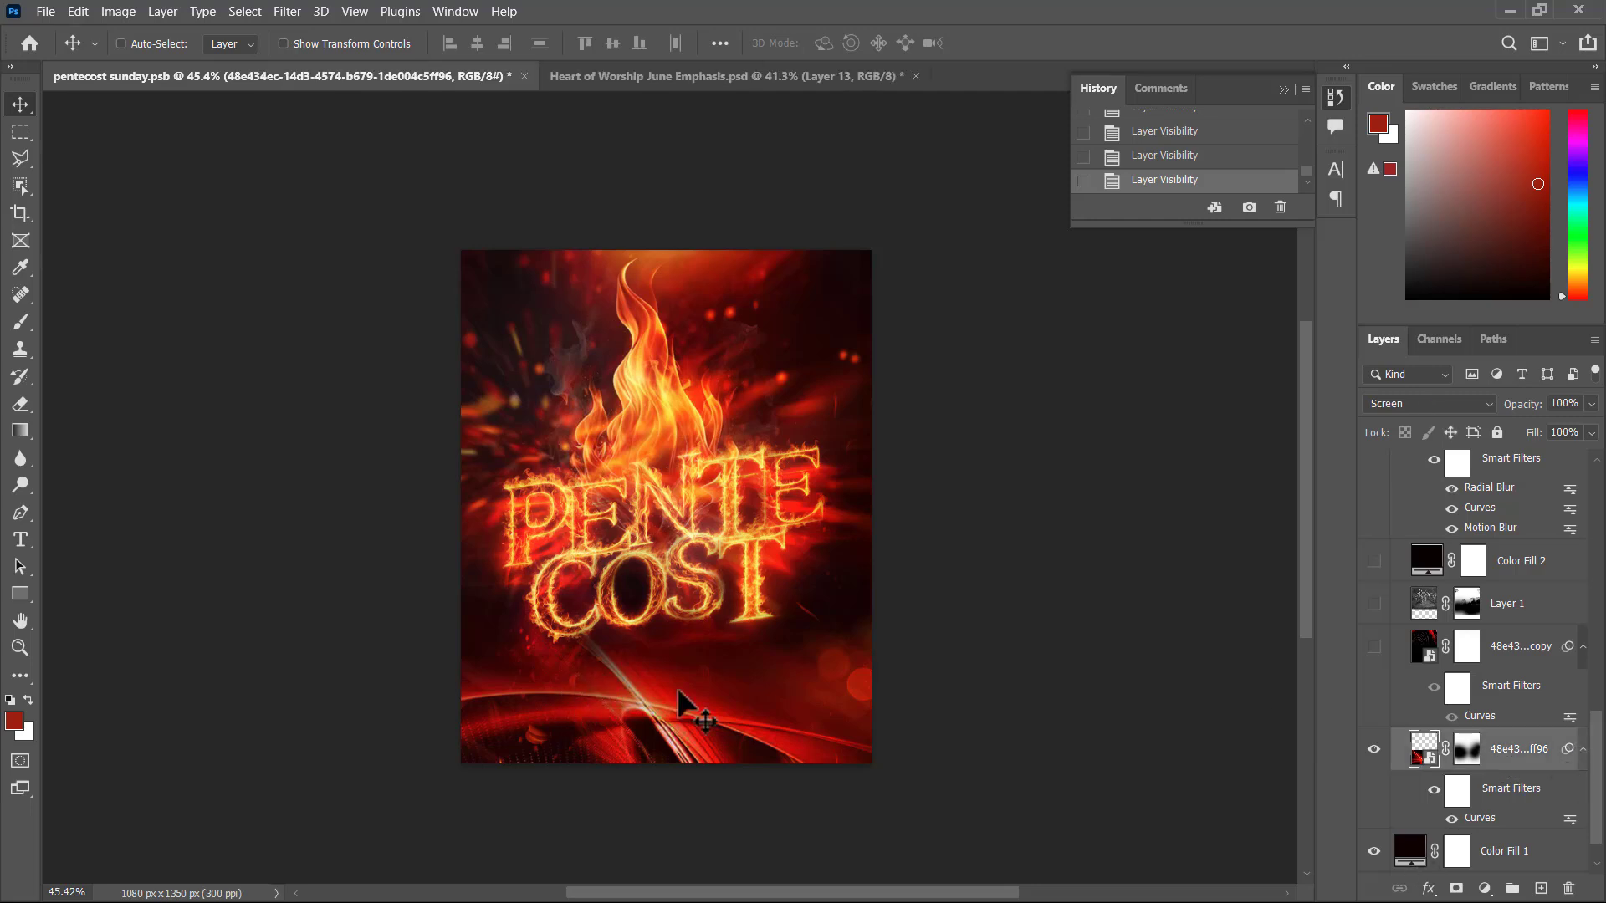
Apply a Gaussian Blur smart filter to the 48e434ec image layer, using a radius below 4.5 pixels
{"action": "left_click", "coordinate": [286, 12]}
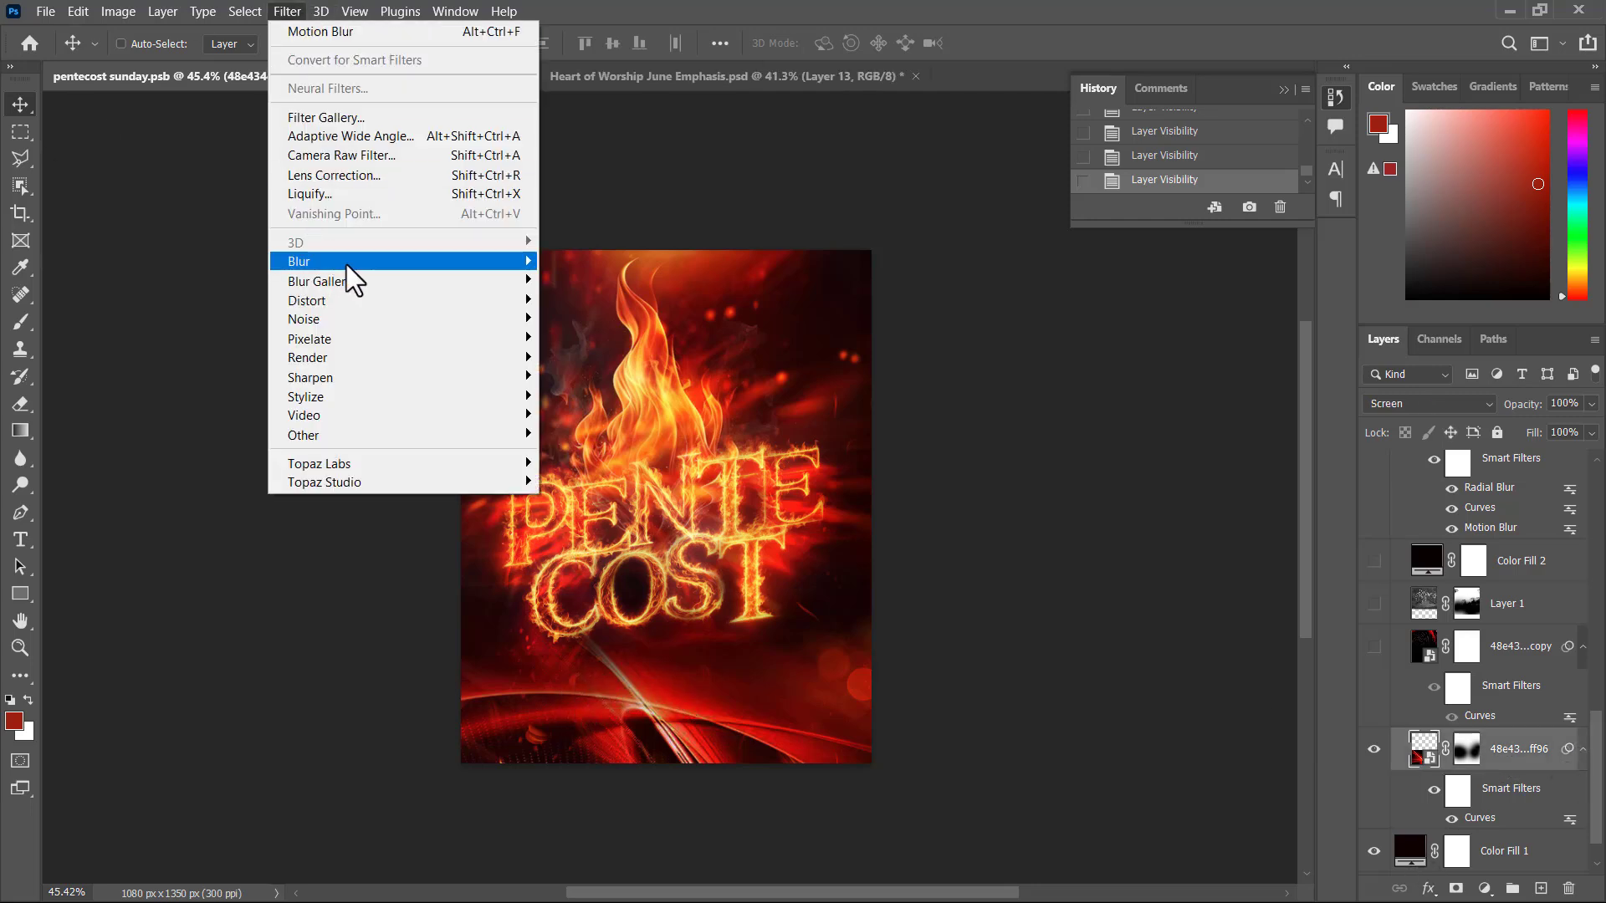
{"action": "mouse_move", "coordinate": [348, 263]}
{"action": "left_click", "coordinate": [579, 338]}
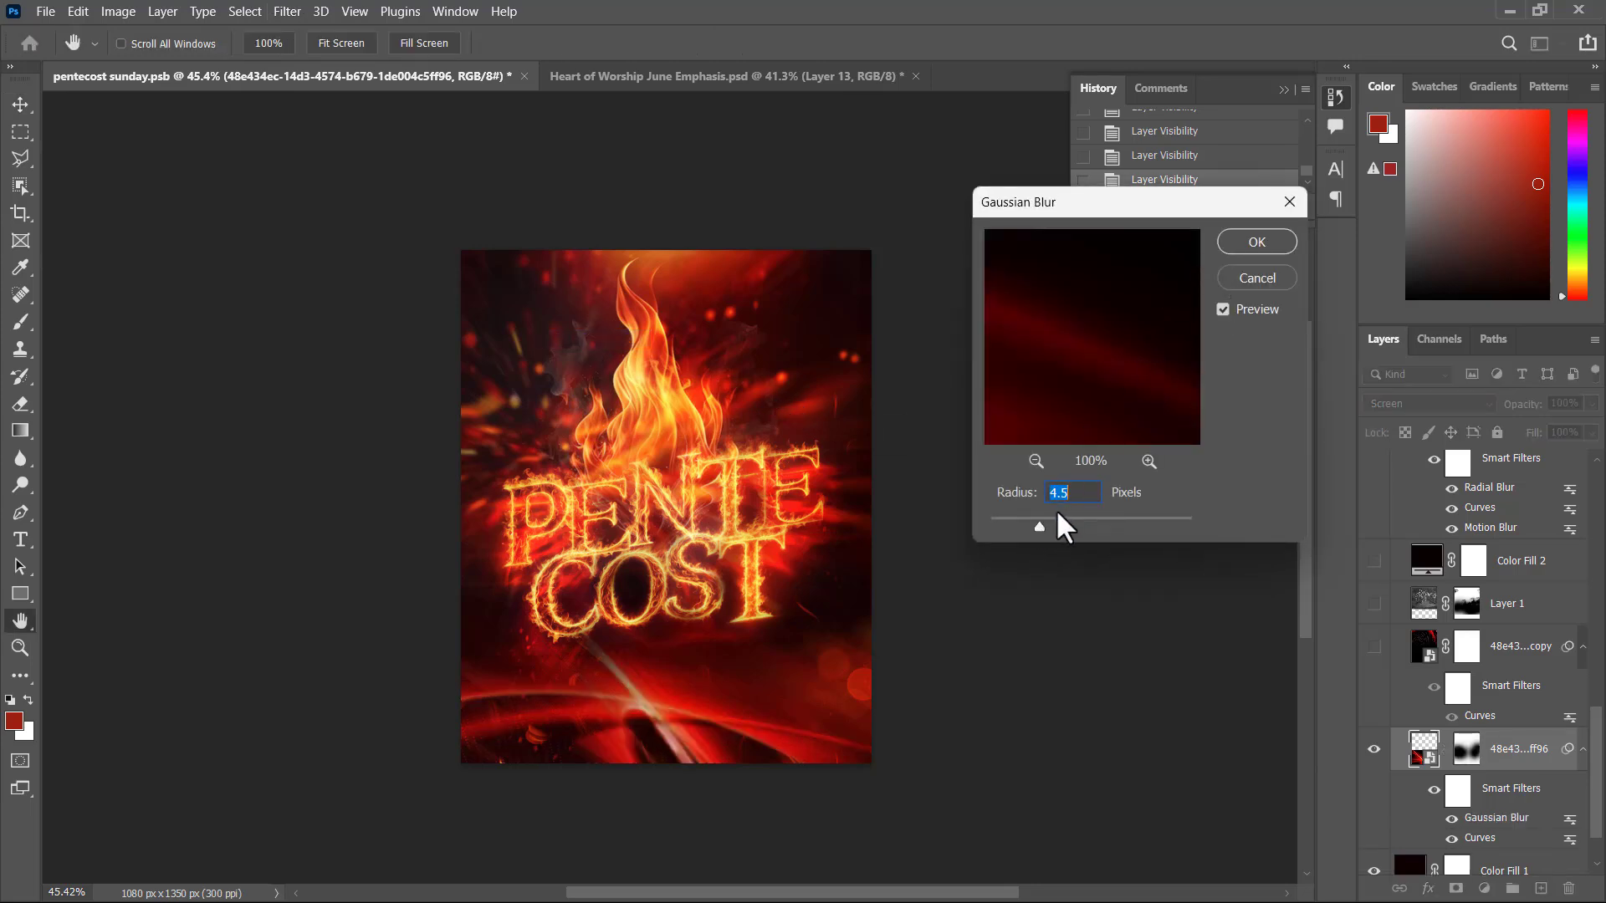
{"action": "left_click_drag", "start_coordinate": [1021, 525], "coordinate": [1016, 528]}
{"action": "left_click", "coordinate": [1259, 242]}
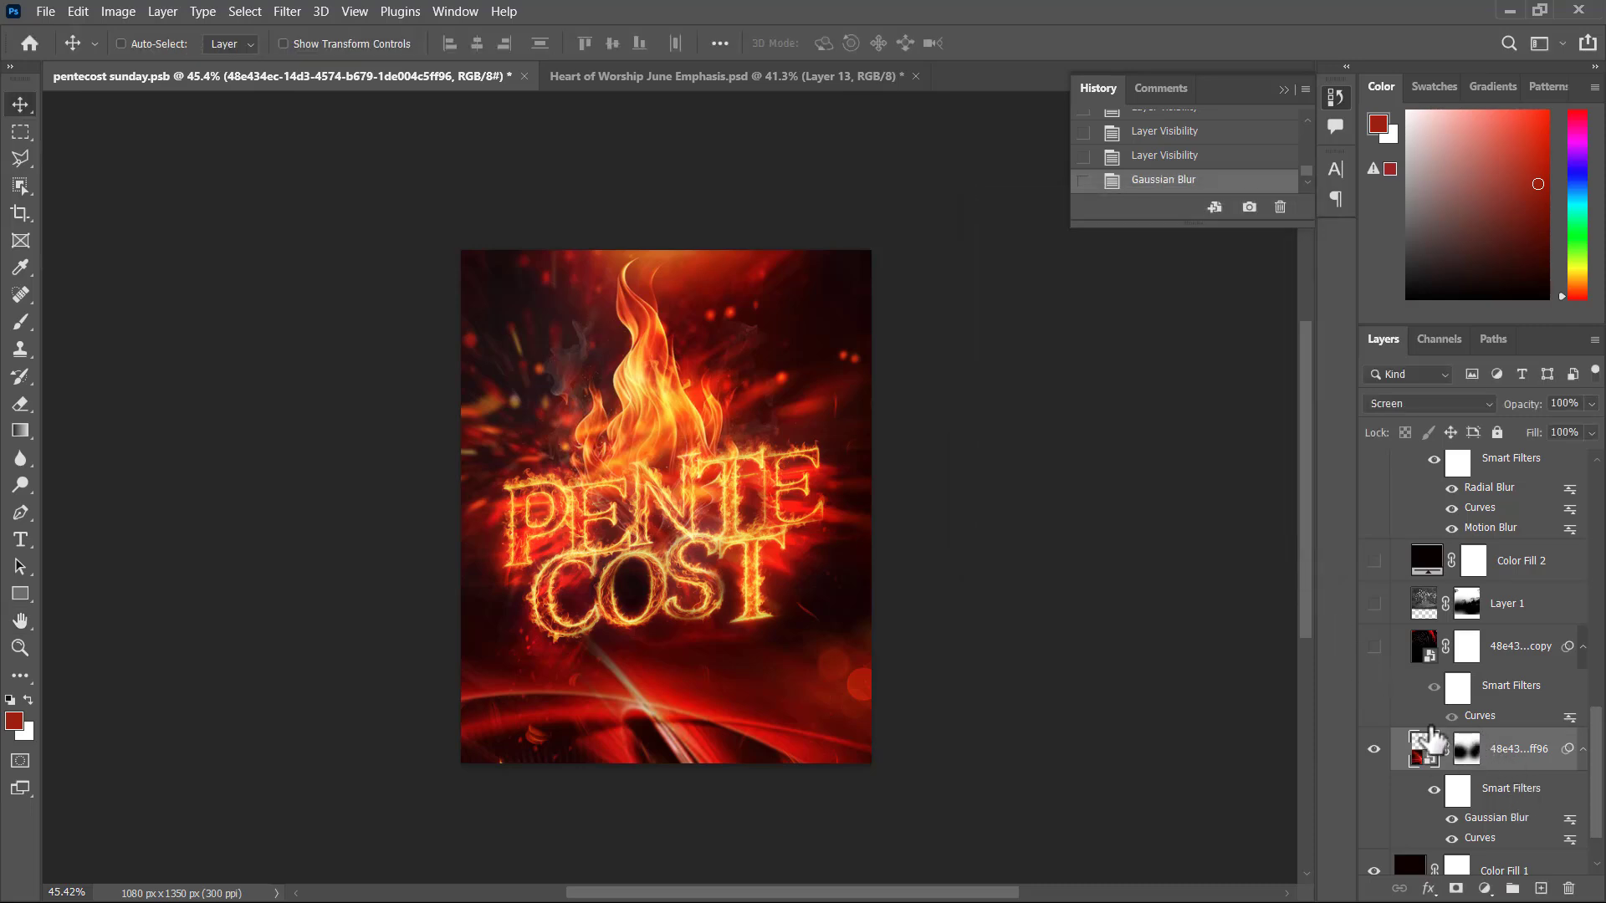
Show the inster group with the minister's photo on the flyer and expand it
{"action": "scroll", "coordinate": [1472, 736], "scroll_direction": "up", "scroll_amount": 10}
{"action": "scroll", "coordinate": [1449, 645], "scroll_direction": "up", "scroll_amount": 5}
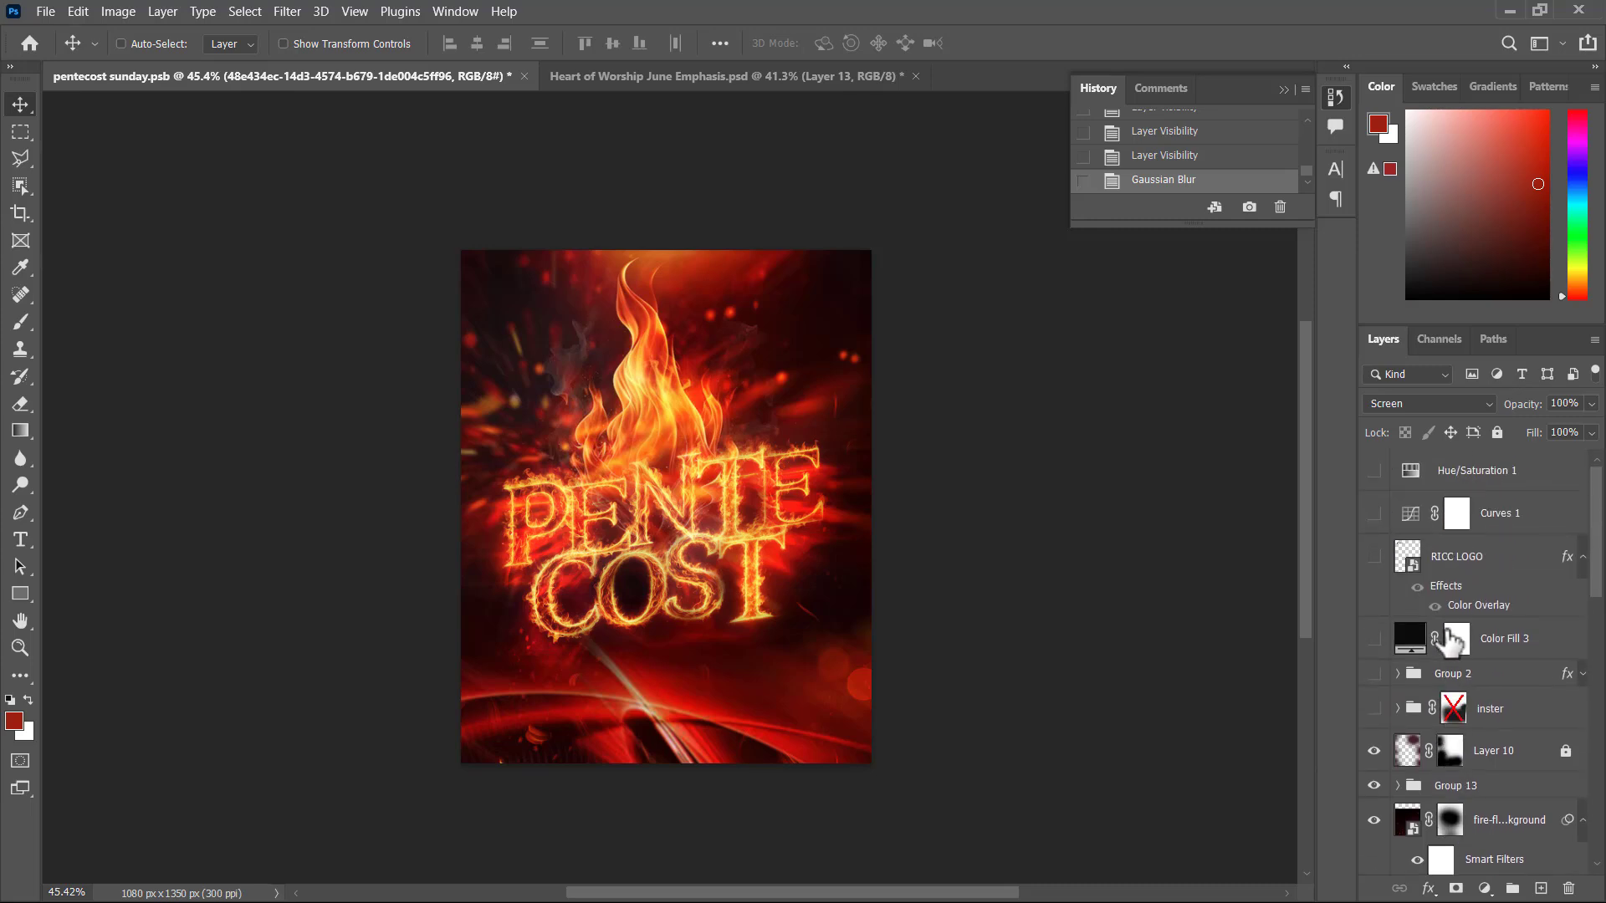
{"action": "left_click", "coordinate": [1374, 710]}
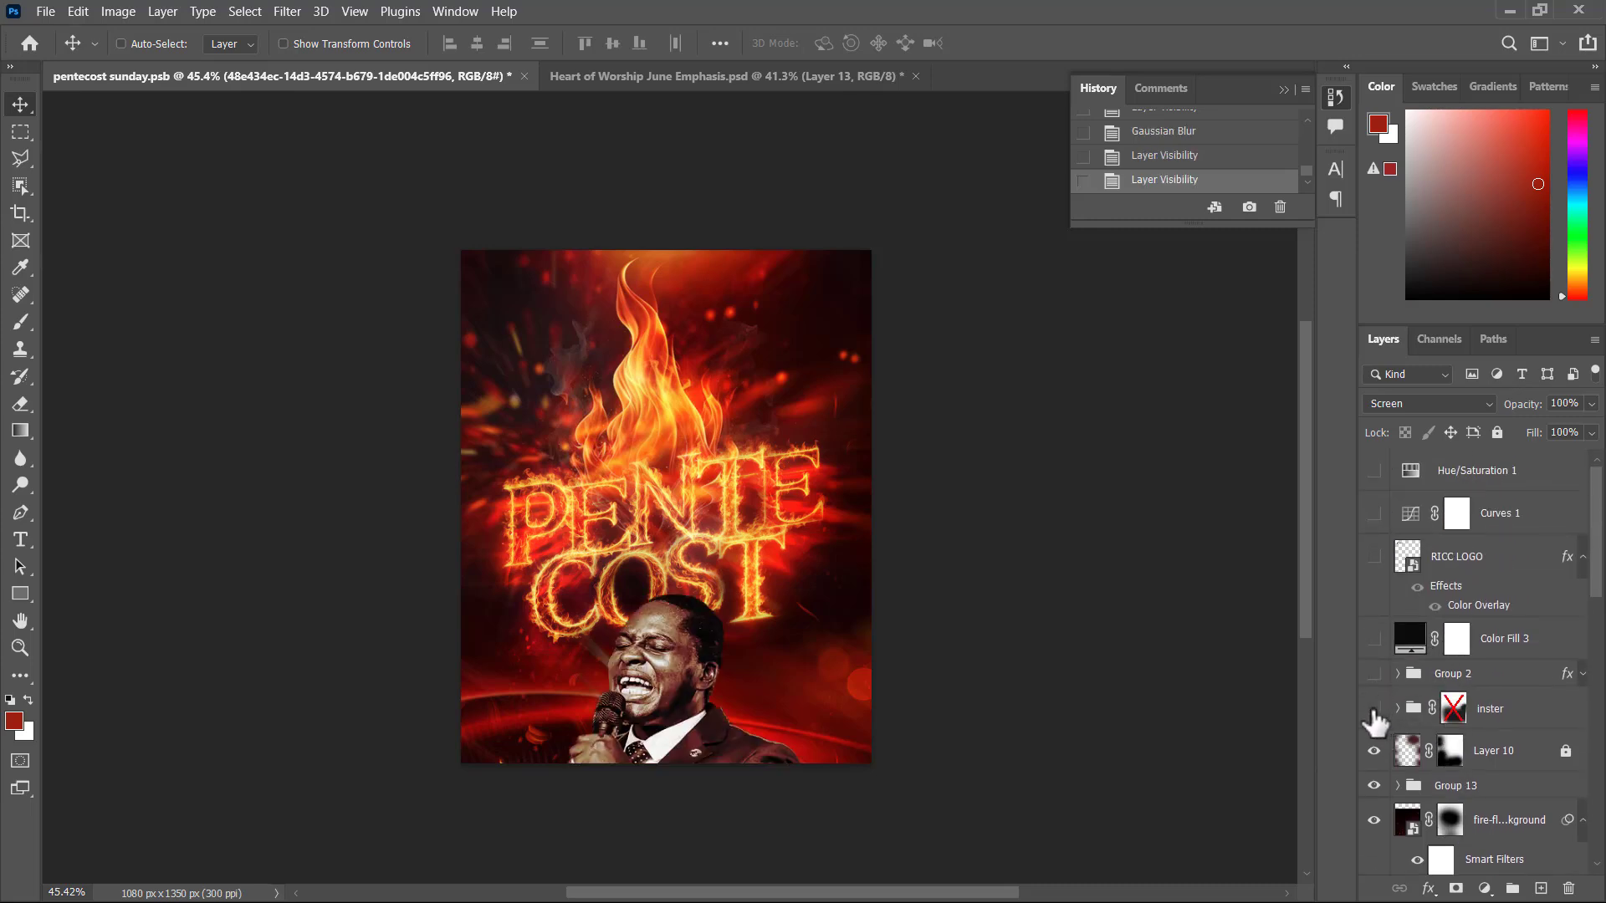
{"action": "left_click", "coordinate": [1375, 710]}
{"action": "left_click", "coordinate": [1399, 710]}
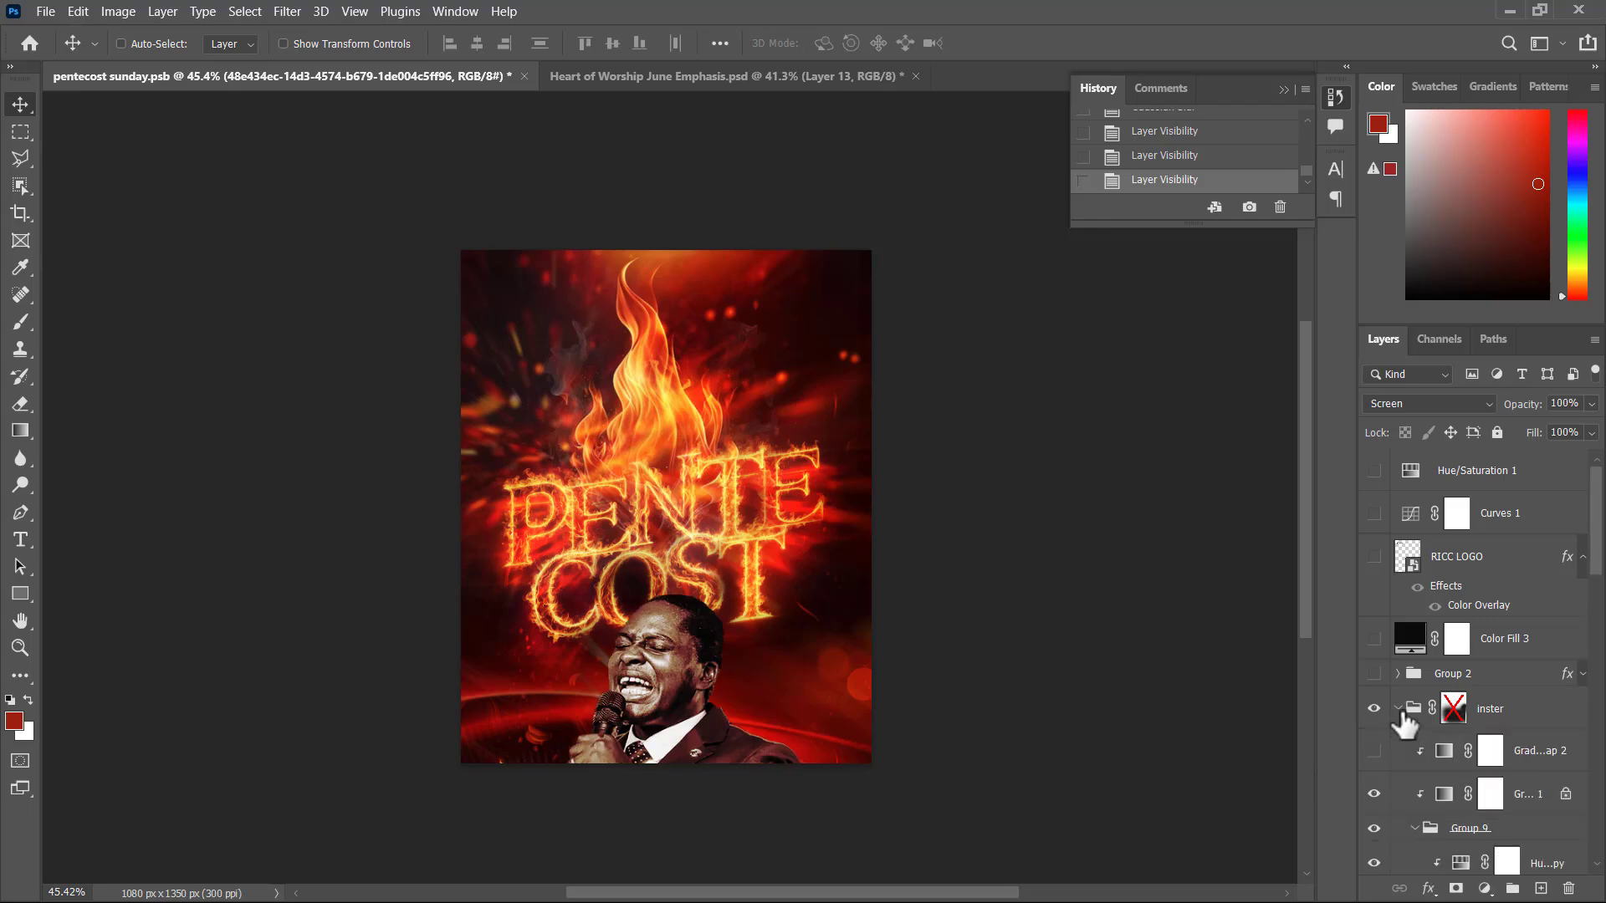
Delete the layer mask of Gradient Map 2 and unlock Gradient Map 1 in the inster group
{"action": "scroll", "coordinate": [1400, 712], "scroll_direction": "down", "scroll_amount": 3}
{"action": "left_click", "coordinate": [1564, 633]}
{"action": "key", "text": "Delete"}
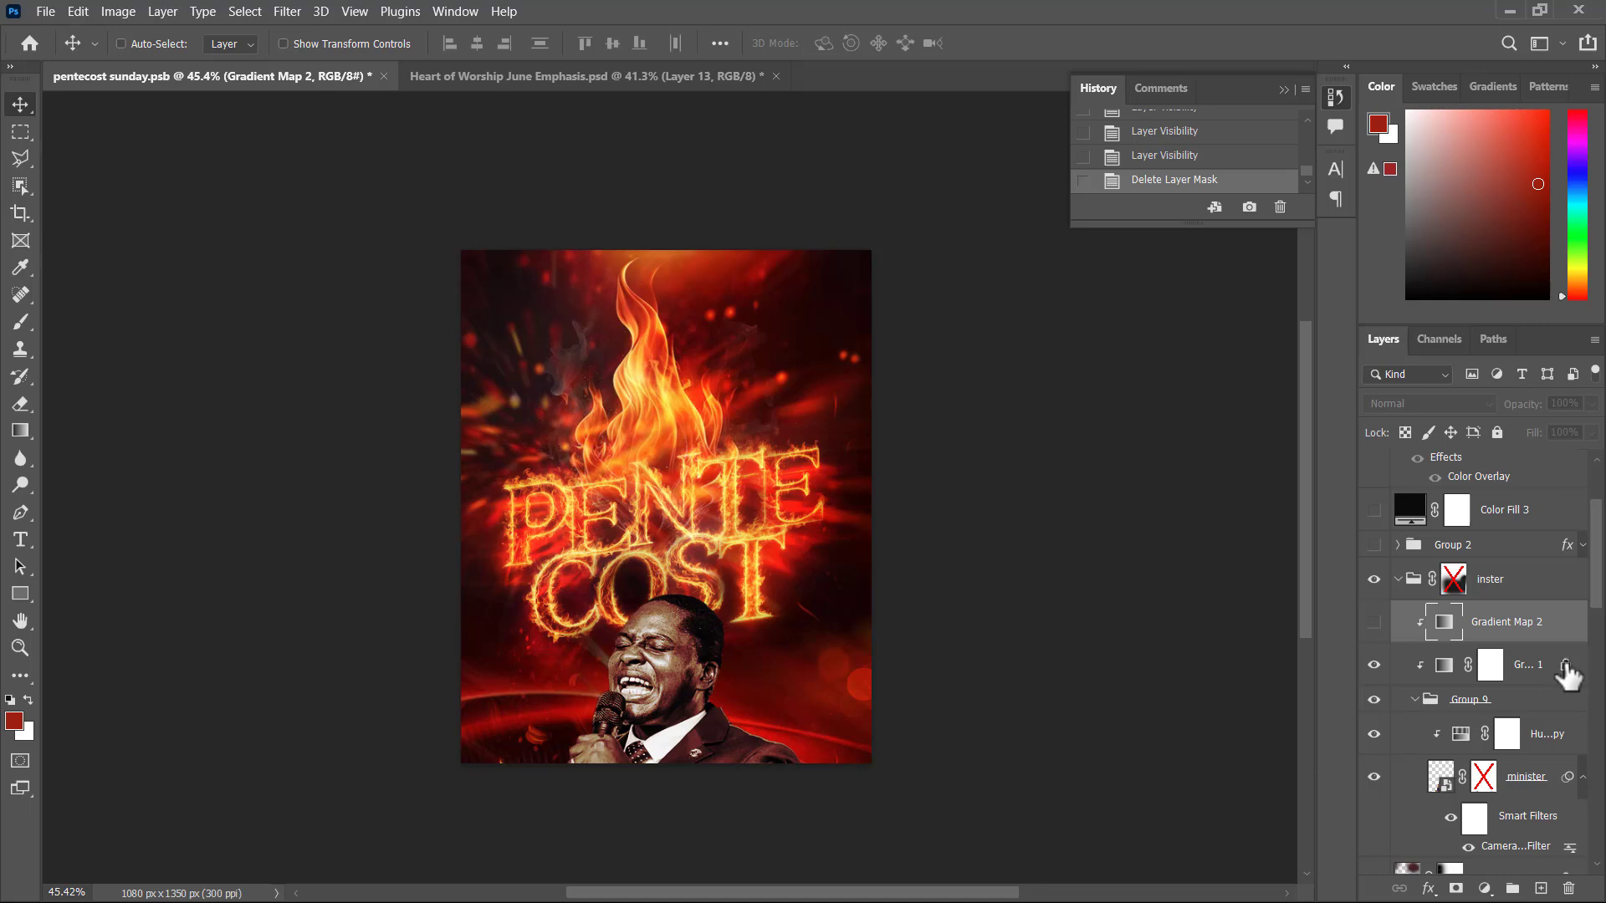
{"action": "left_click", "coordinate": [1566, 665]}
{"action": "scroll", "coordinate": [710, 574], "scroll_direction": "down", "scroll_amount": 1}
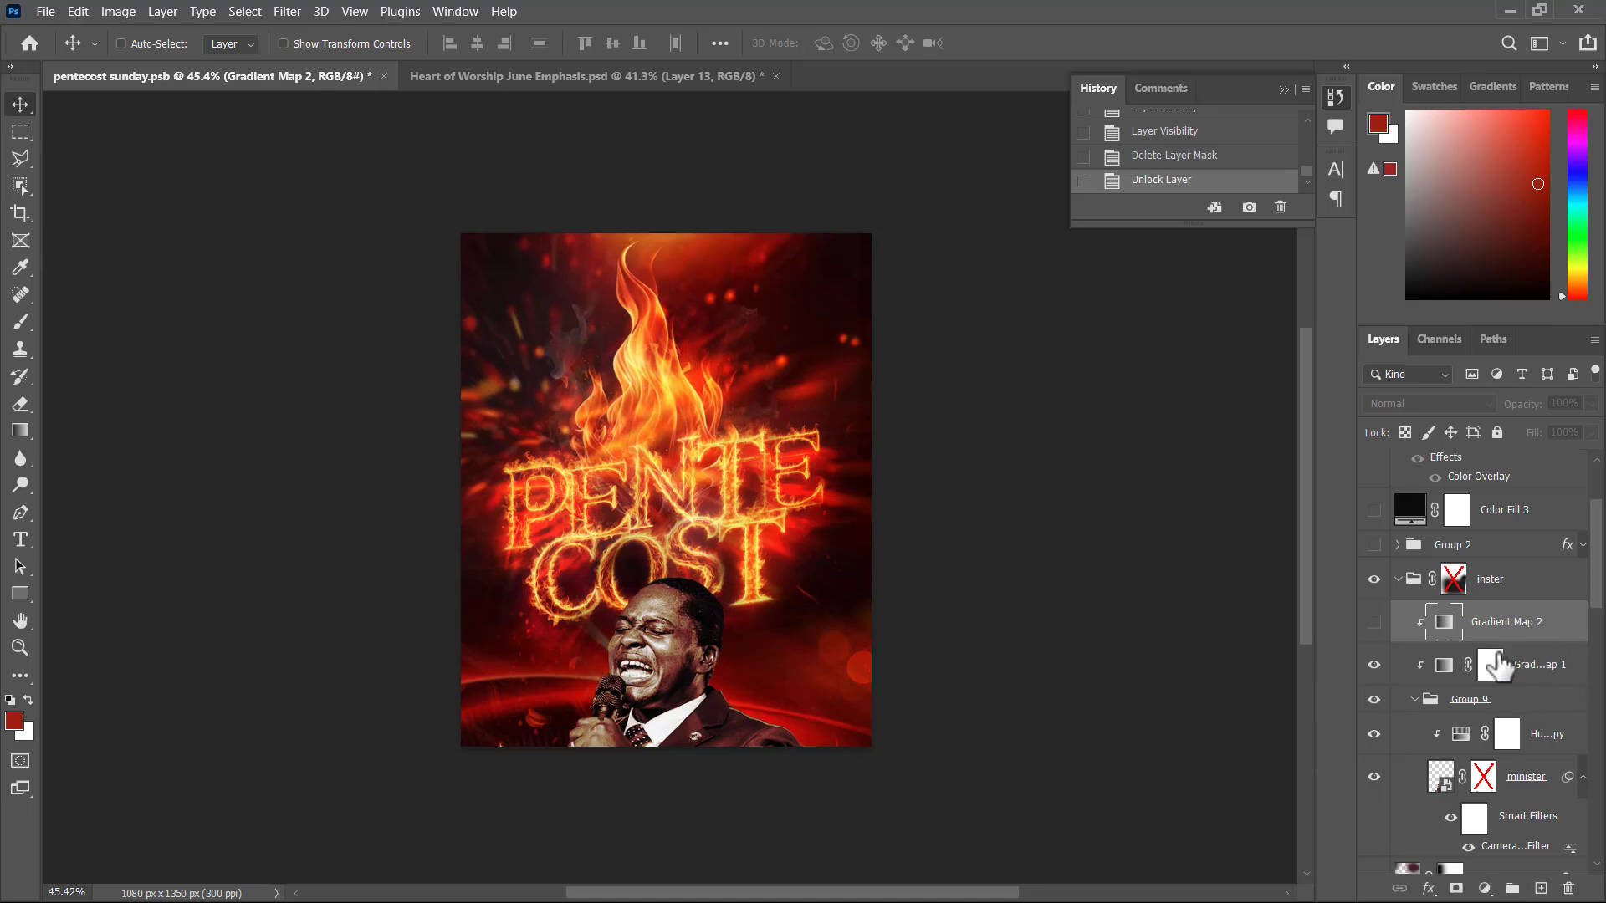
Examine the color stops of Gradient Map 1 in the Gradient Editor and accept them without changes
{"action": "double_click", "coordinate": [1447, 666]}
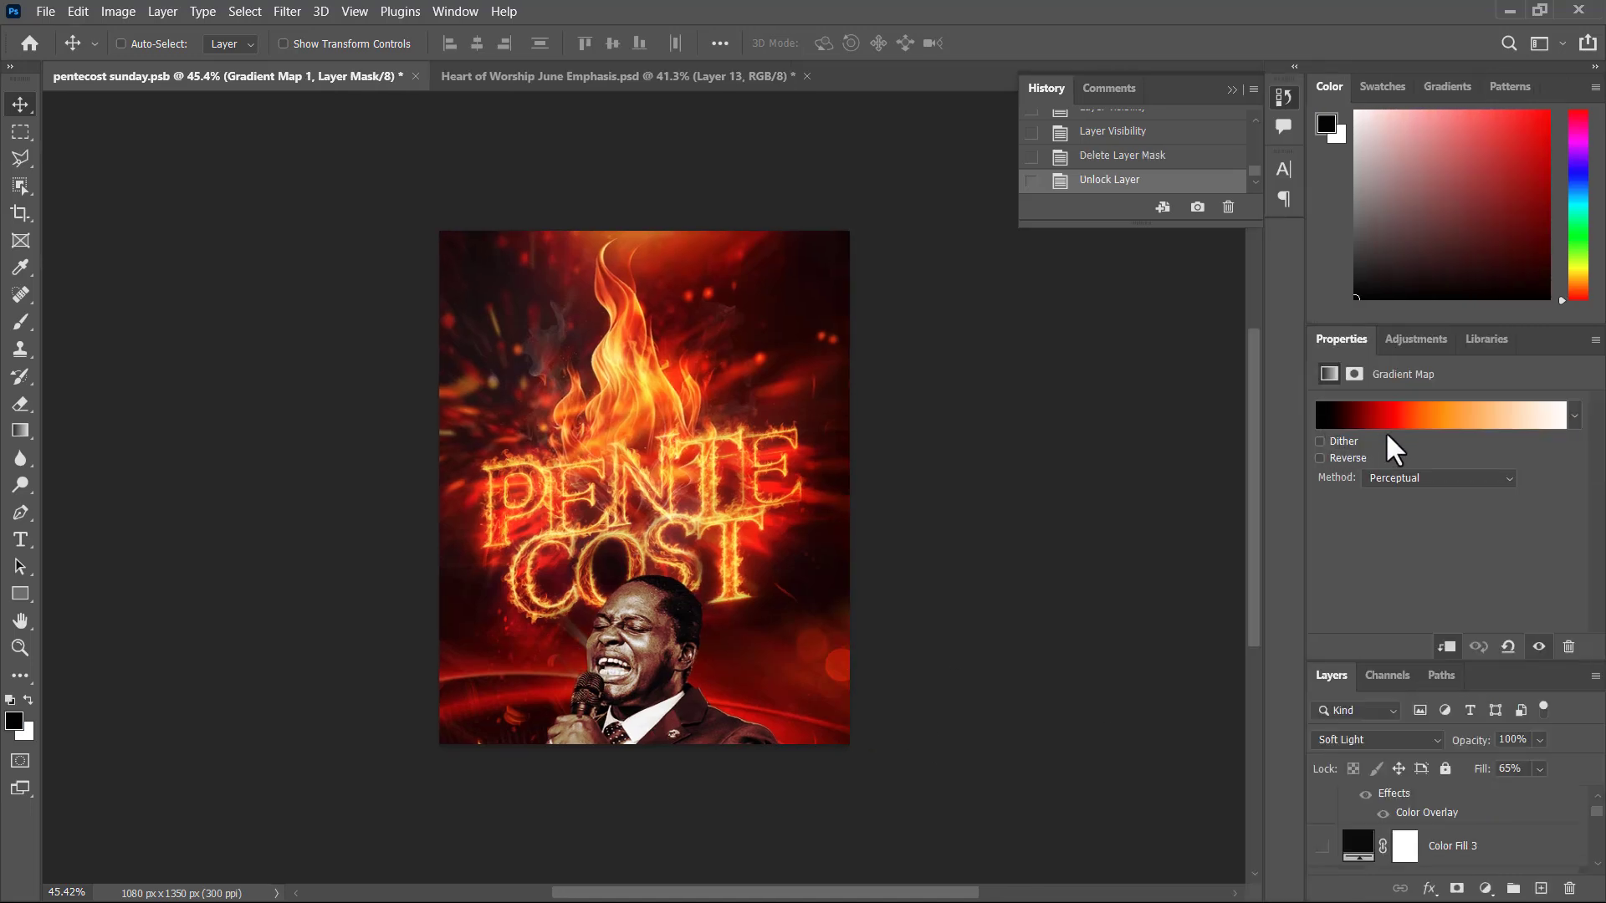
{"action": "left_click", "coordinate": [1448, 424]}
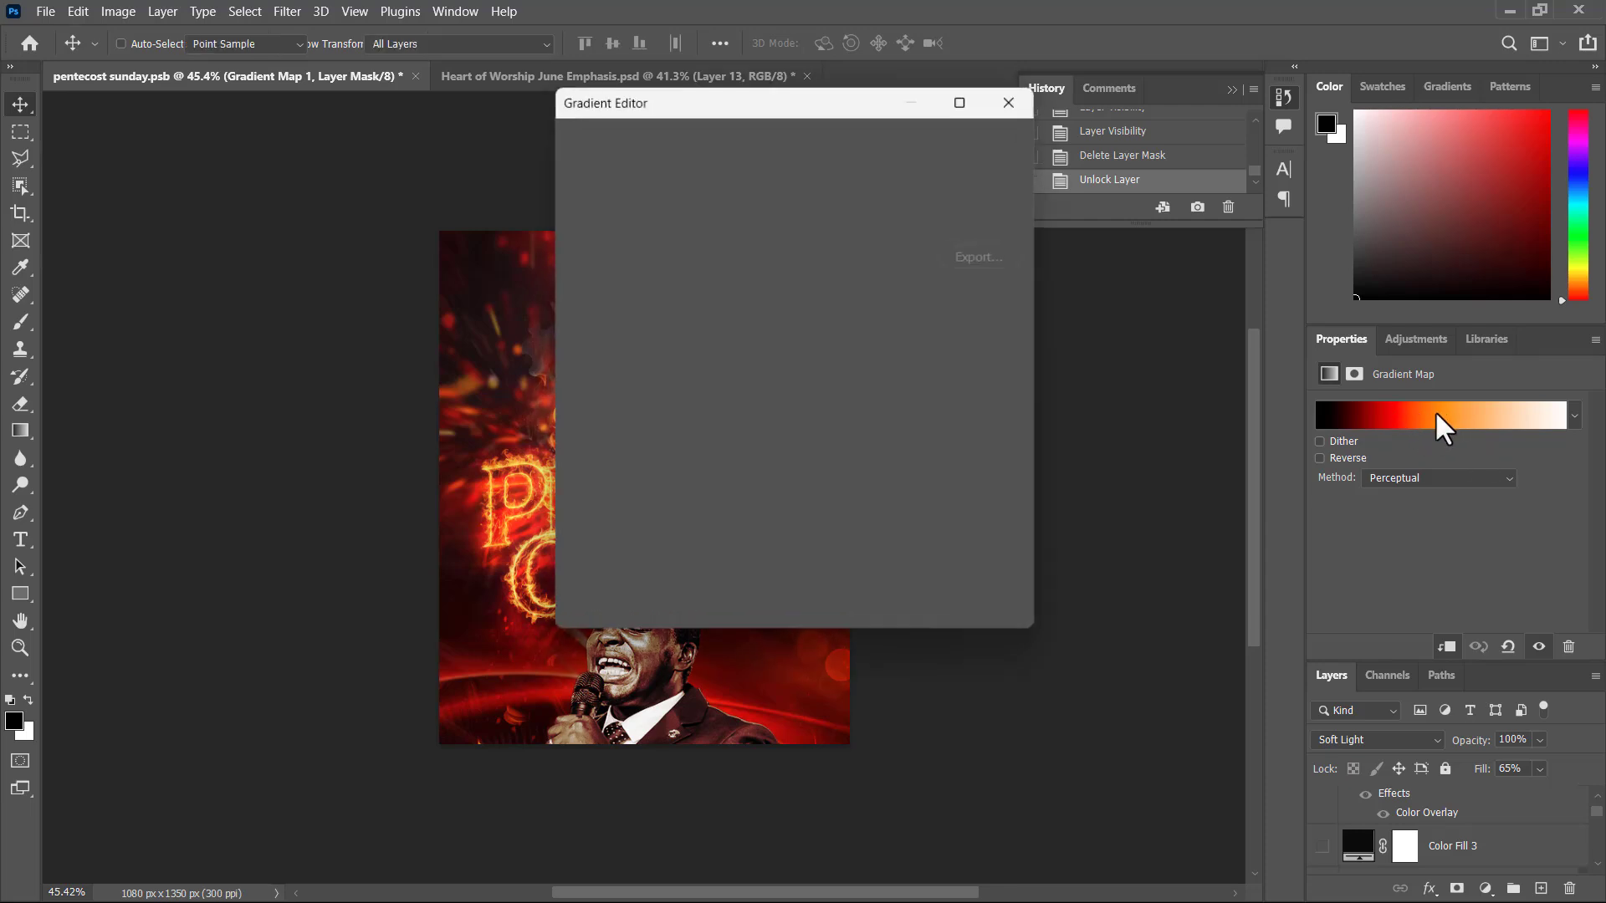
{"action": "left_click_drag", "start_coordinate": [791, 118], "coordinate": [1156, 169]}
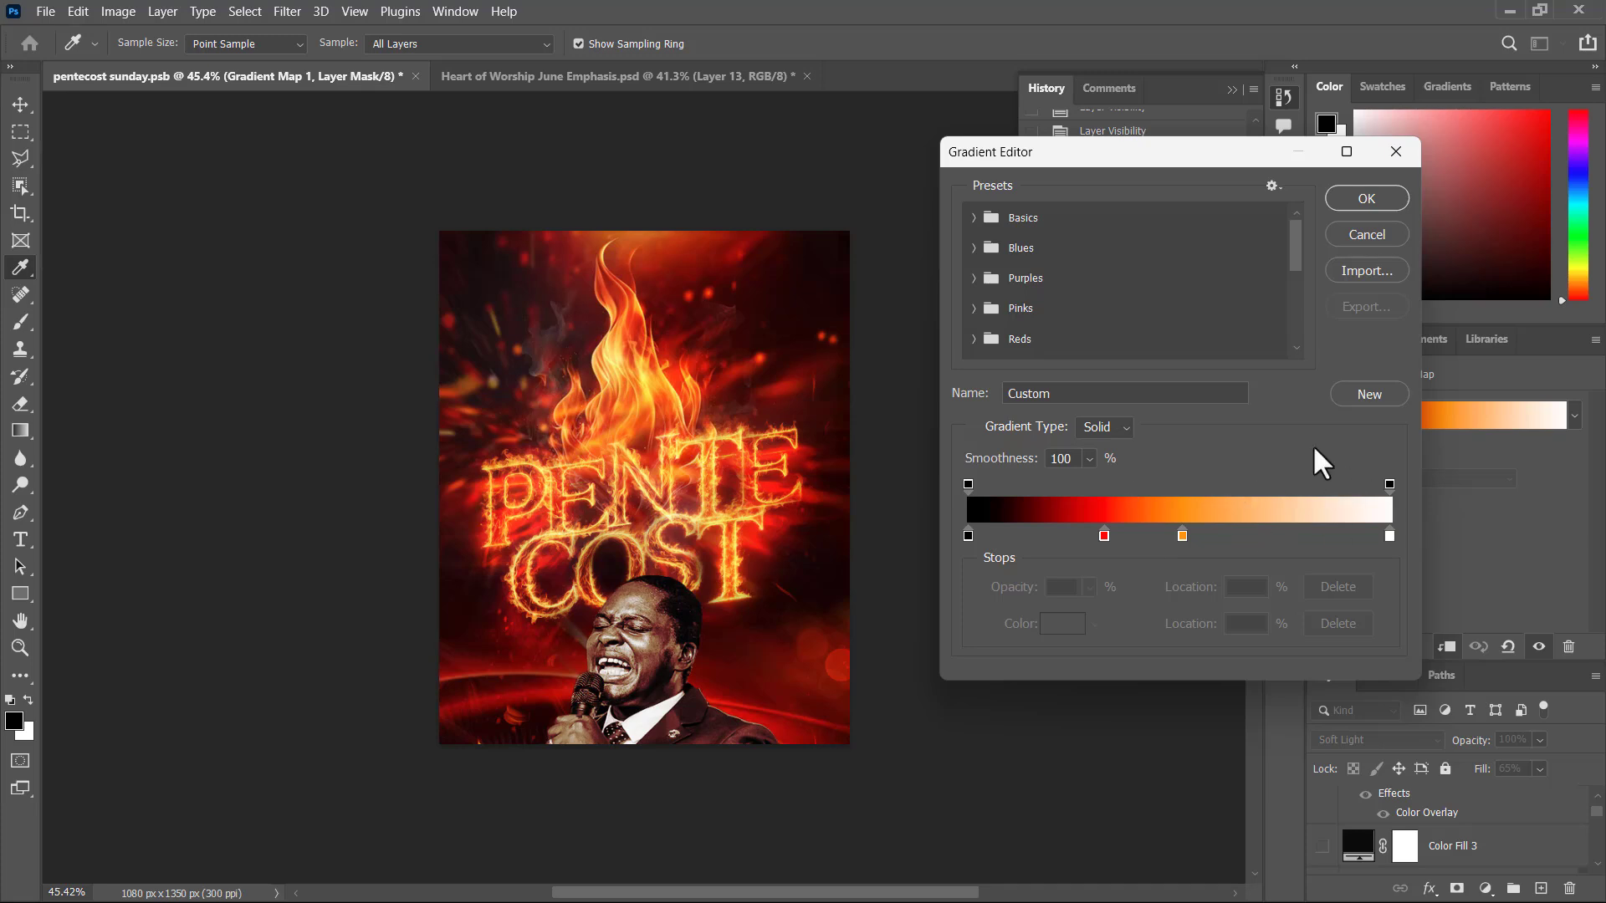
{"action": "left_click", "coordinate": [1366, 203]}
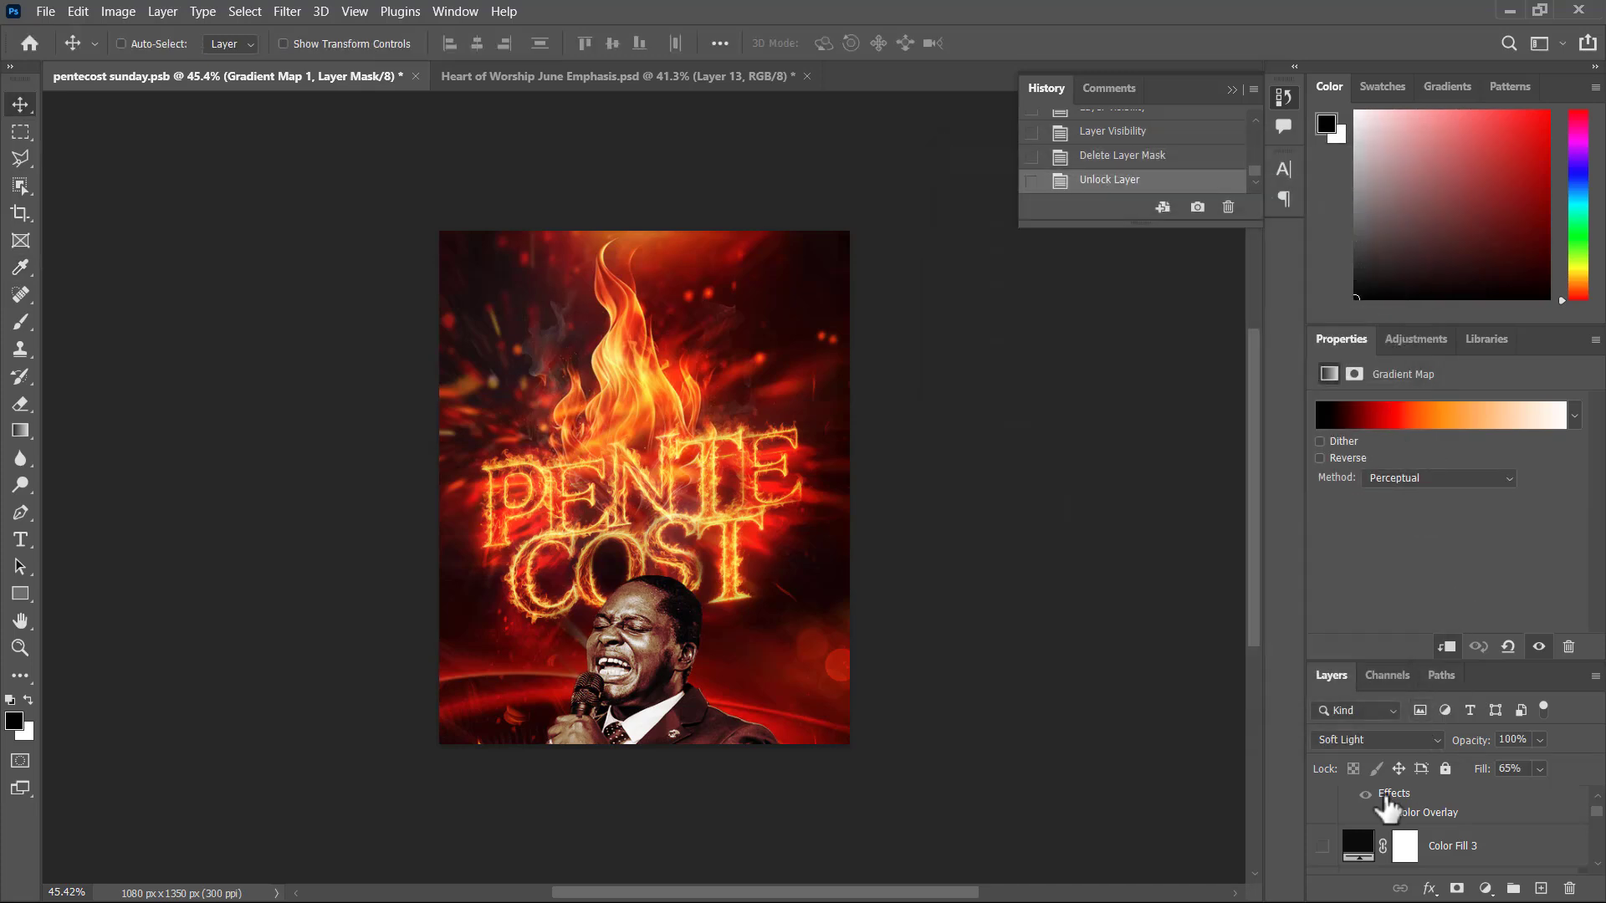
Close the Properties and Adjustments panels to restore the full layer list
{"action": "right_click", "coordinate": [1357, 347]}
{"action": "left_click", "coordinate": [1393, 358]}
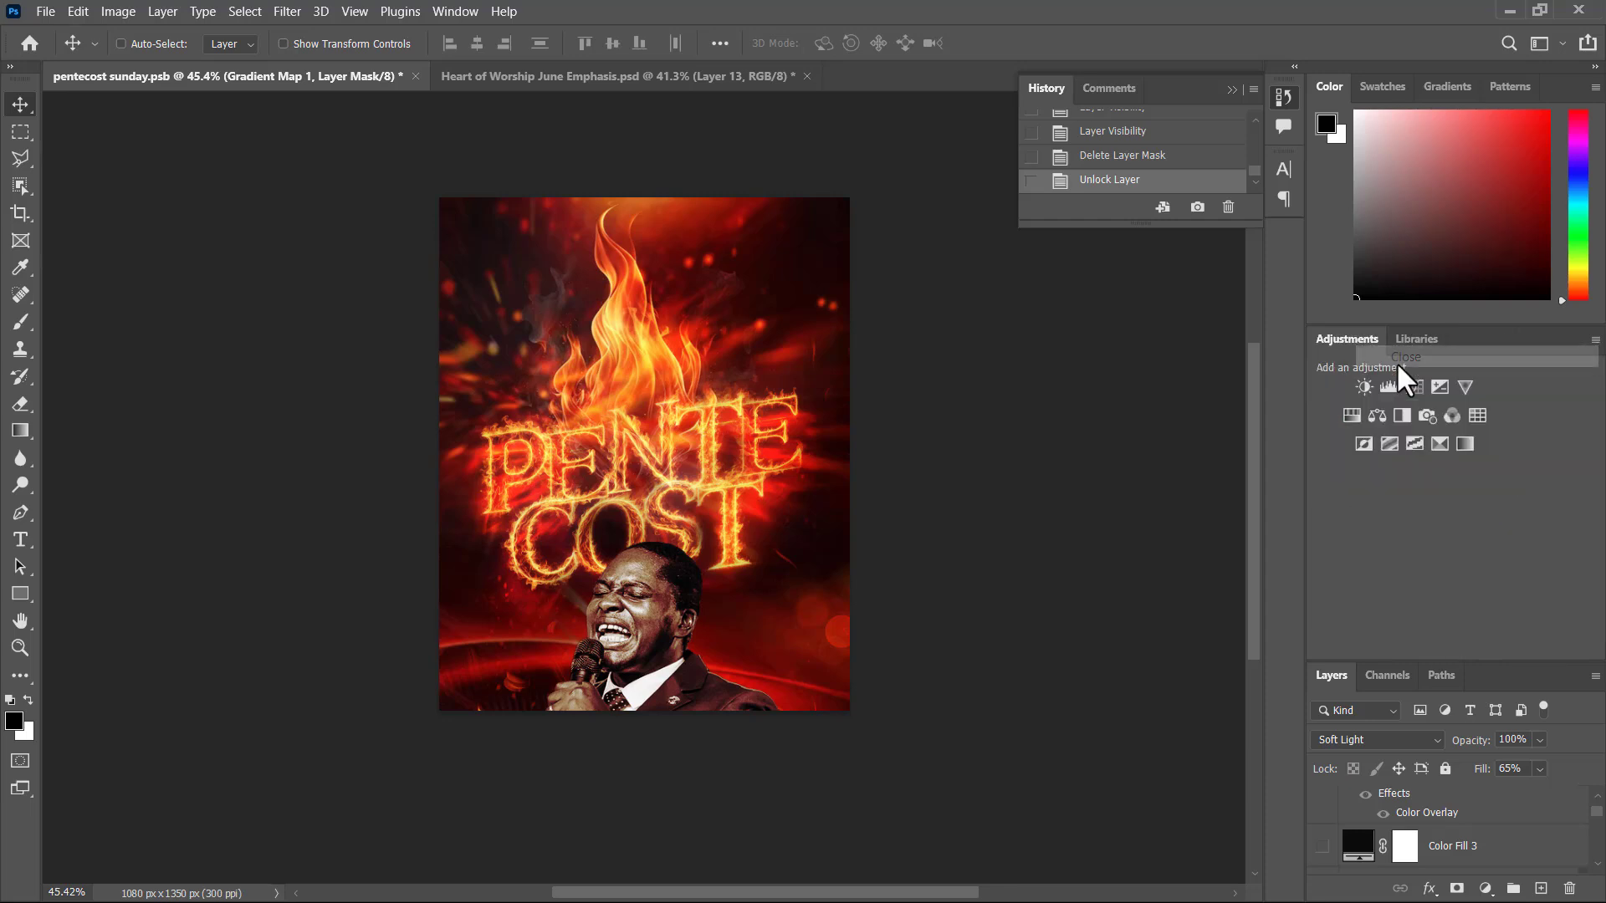
{"action": "right_click", "coordinate": [1339, 338]}
{"action": "left_click", "coordinate": [1414, 378]}
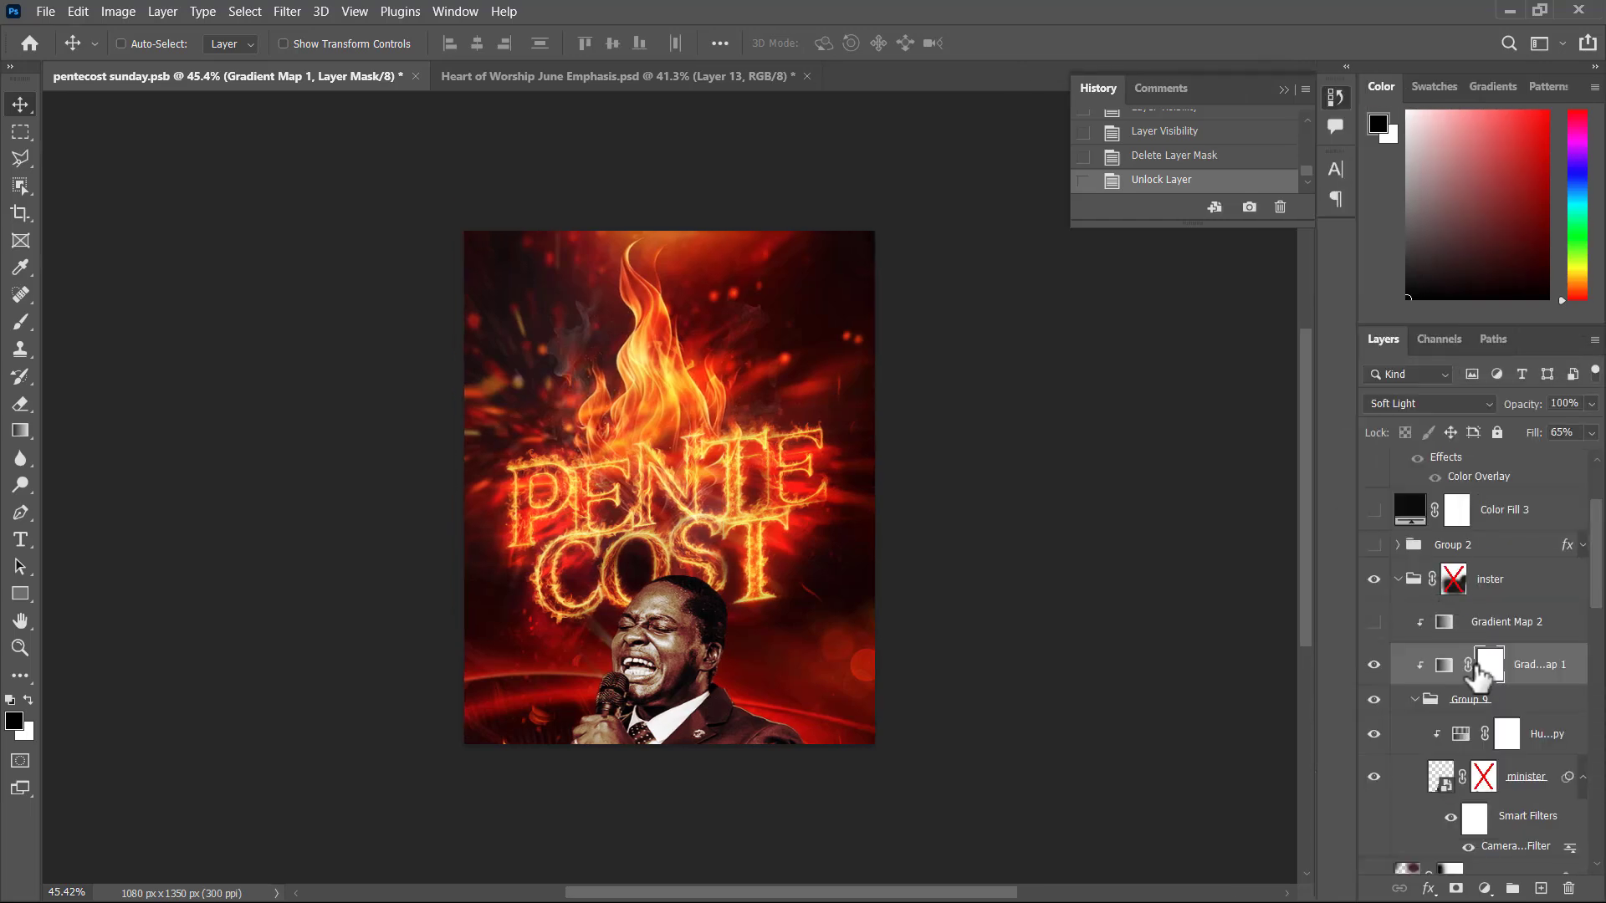
Hide Gradient Map 1 and the Hue/Saturation adjustment clipped to the minister layer to reveal the photo's original colors
{"action": "scroll", "coordinate": [1360, 609], "scroll_direction": "down", "scroll_amount": 3}
{"action": "left_click", "coordinate": [1374, 537]}
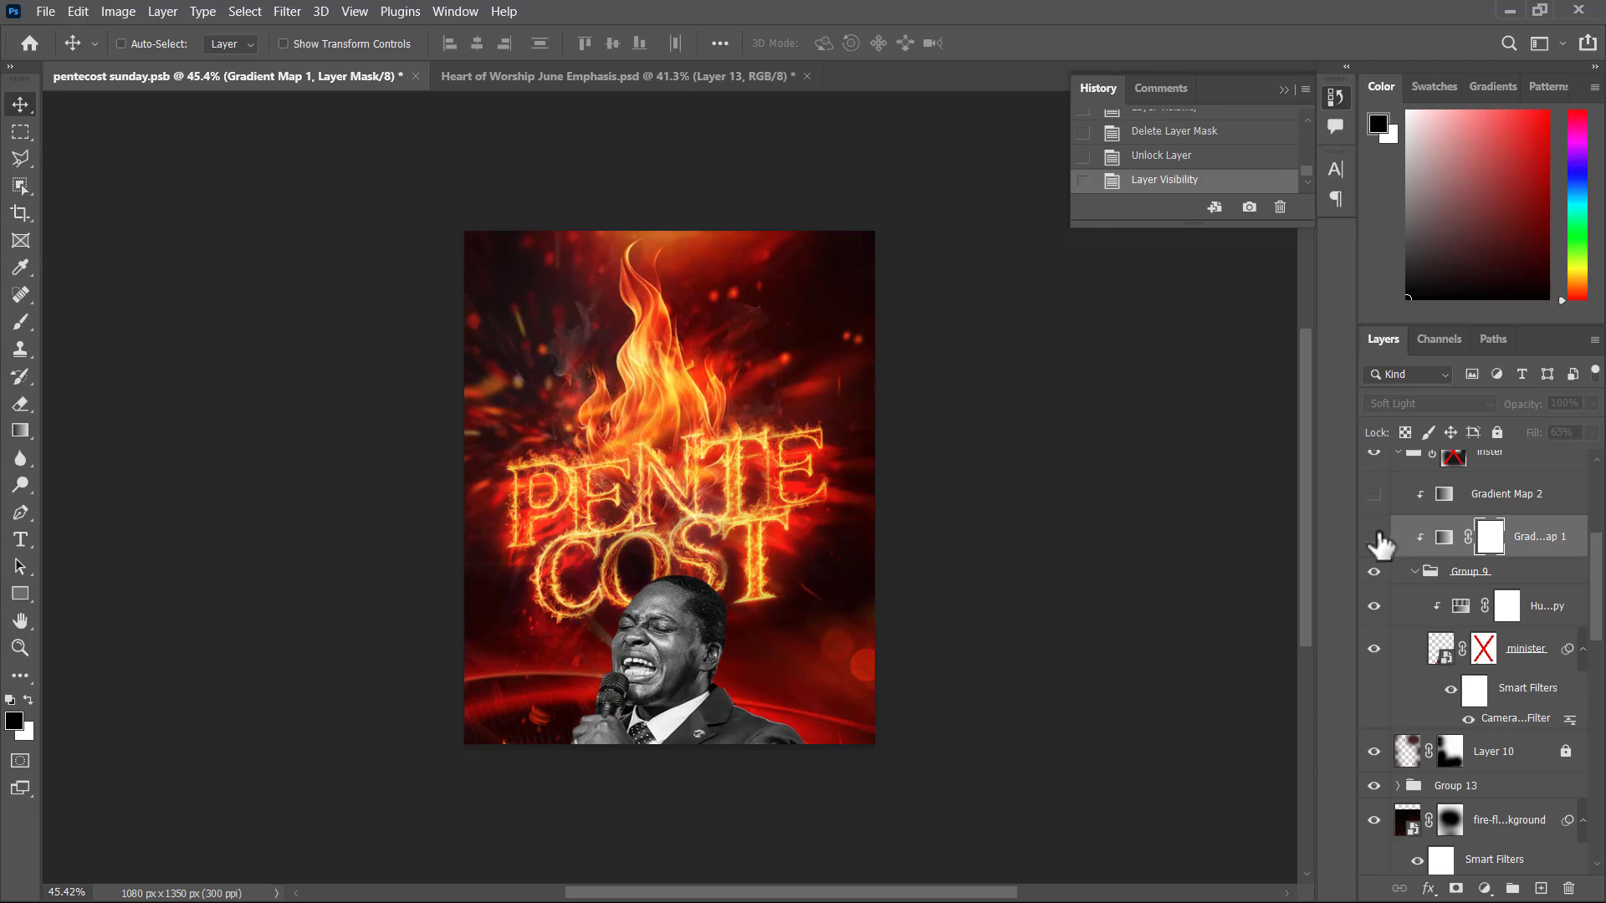
{"action": "left_click", "coordinate": [1374, 605]}
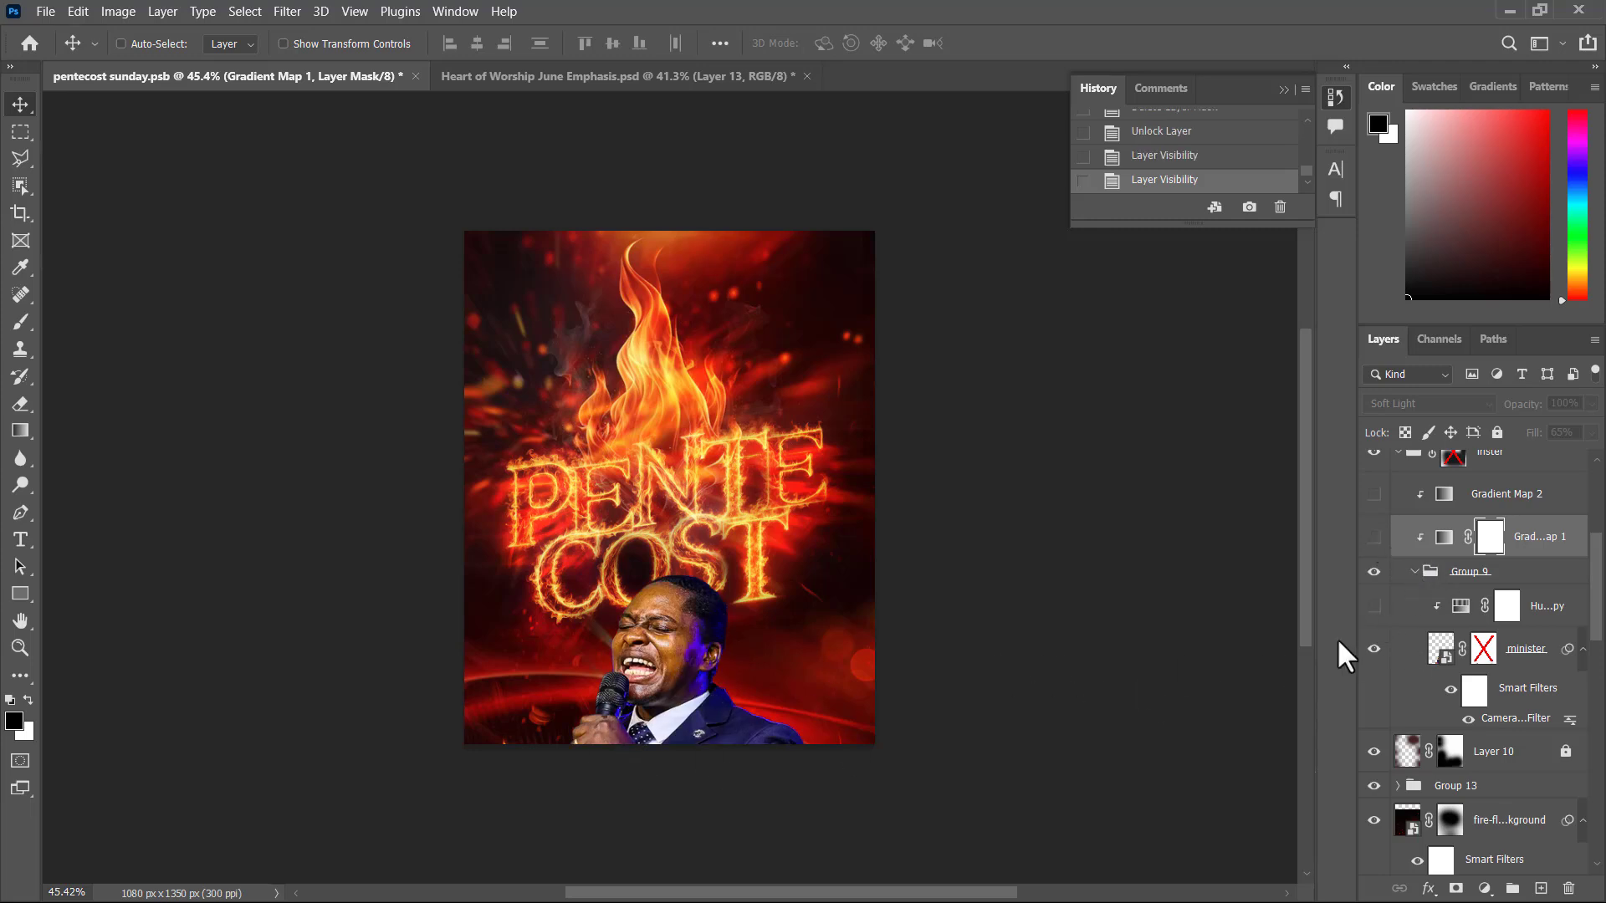
Toggle the minister layer's Camera Raw Filter off and on to compare, and show its clipped Hue/Saturation adjustment again
{"action": "left_click", "coordinate": [1468, 719]}
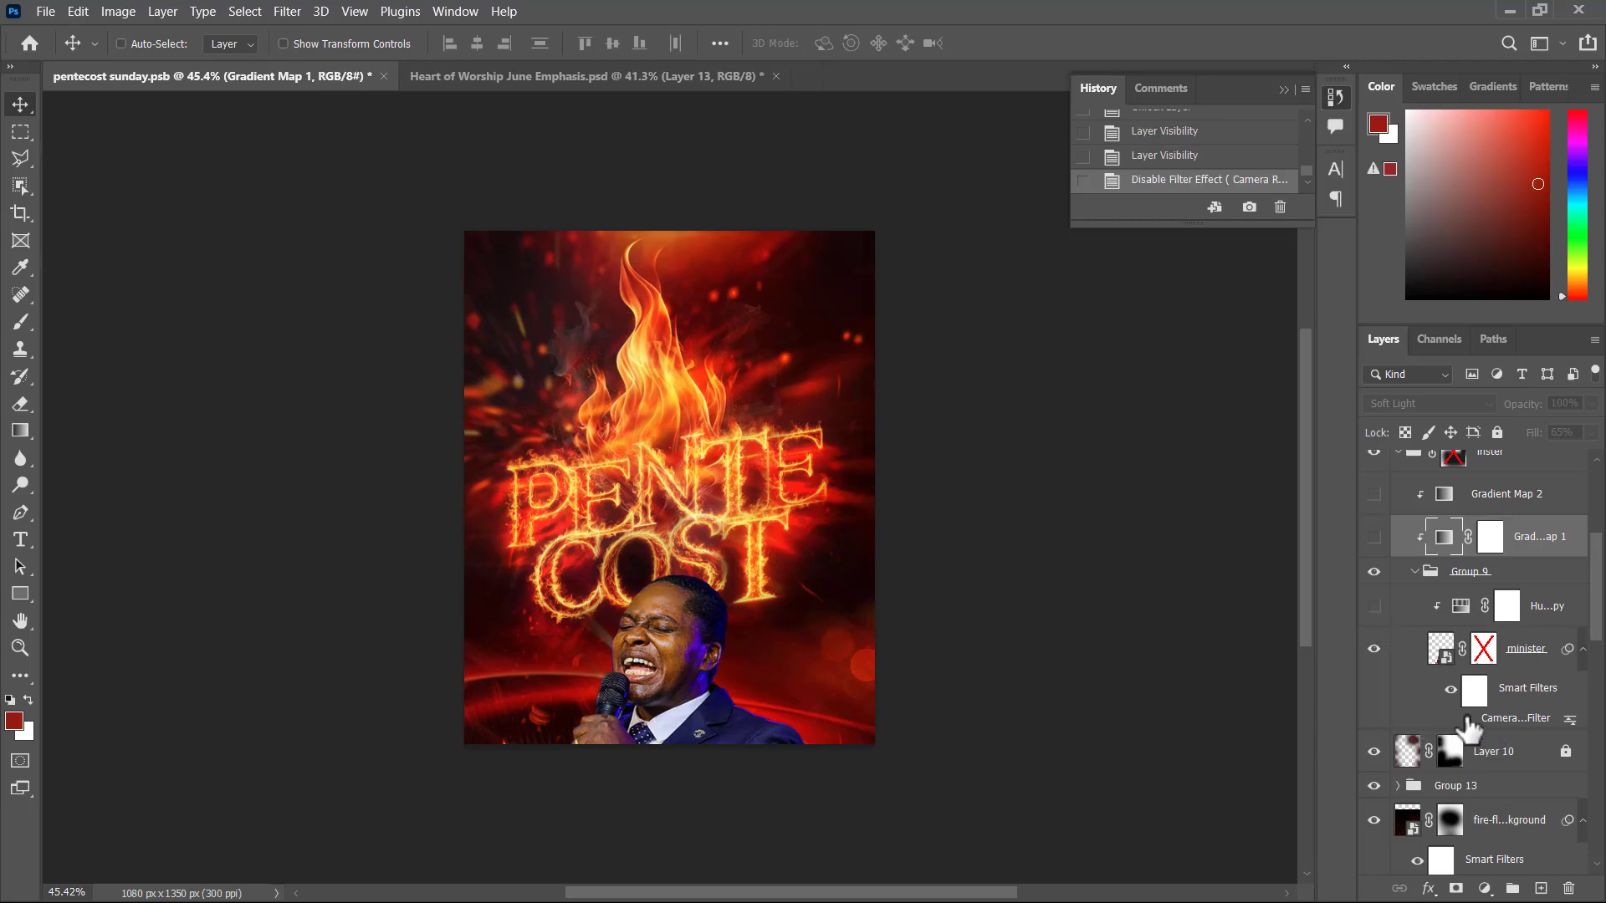
{"action": "left_click", "coordinate": [1468, 720]}
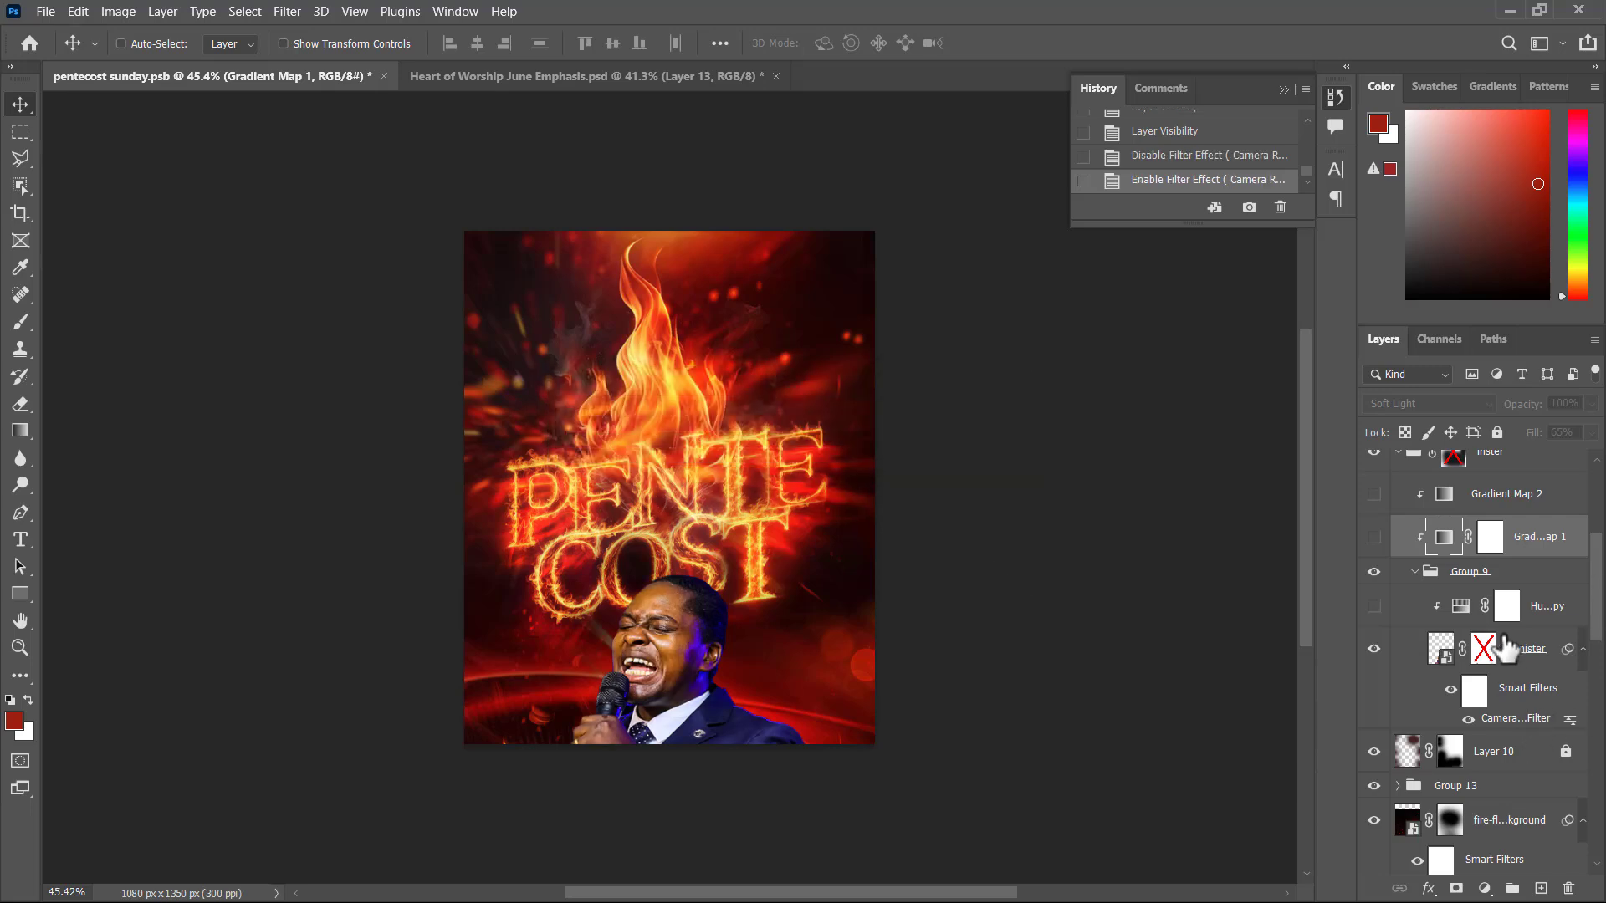
{"action": "left_click", "coordinate": [1374, 607]}
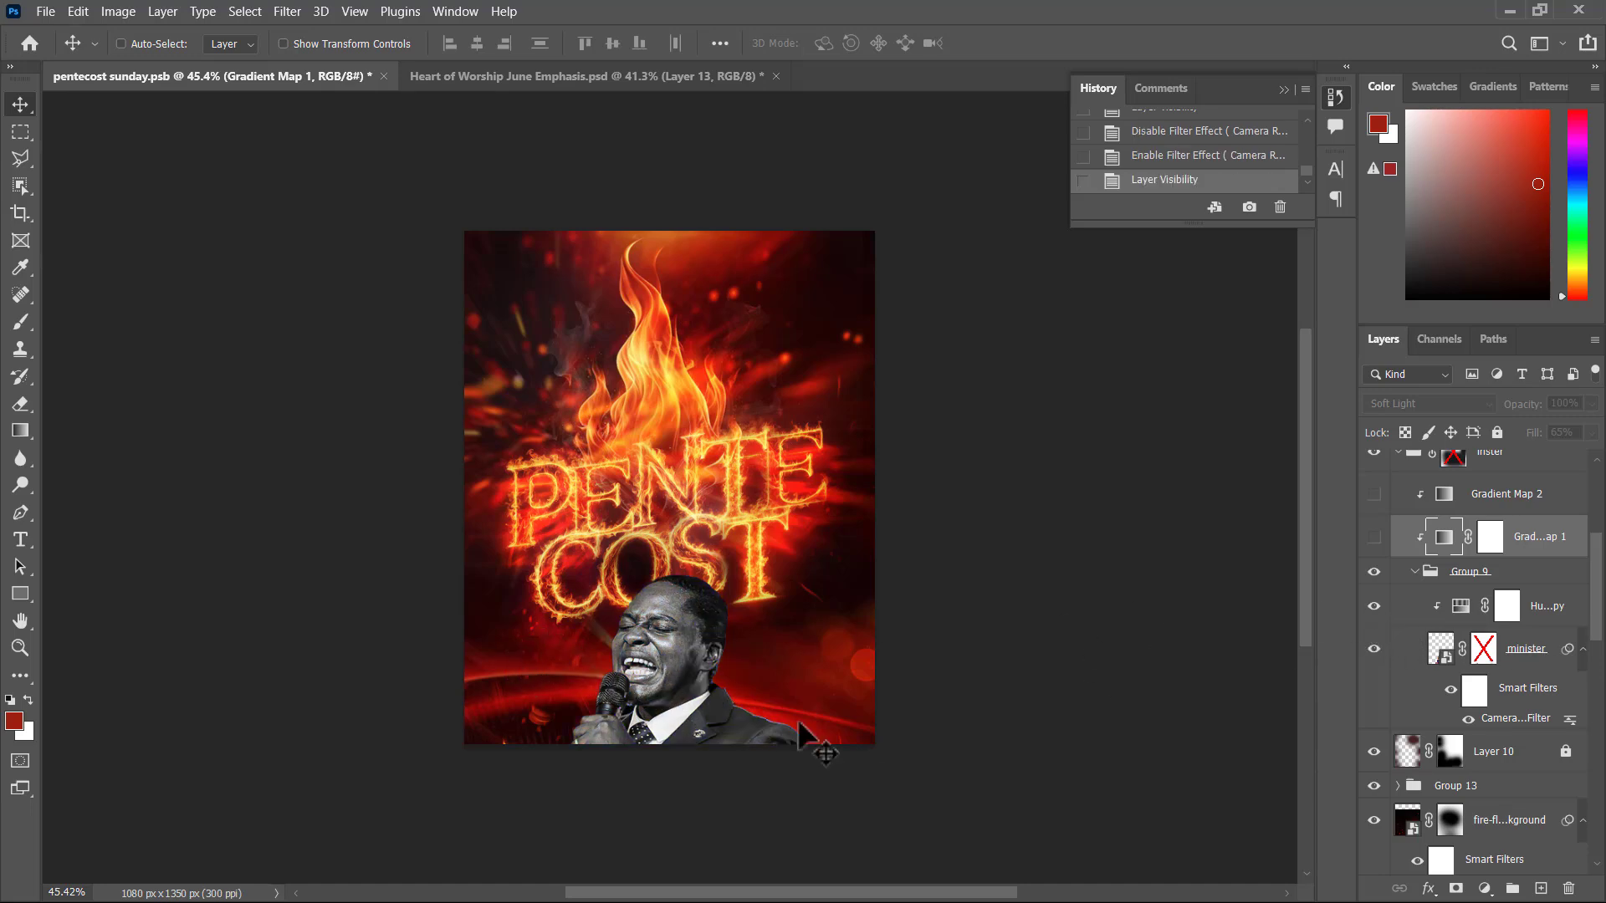
Show Gradient Map 1 again and toggle it to compare its effect on the minister photo
{"action": "left_click", "coordinate": [1374, 540]}
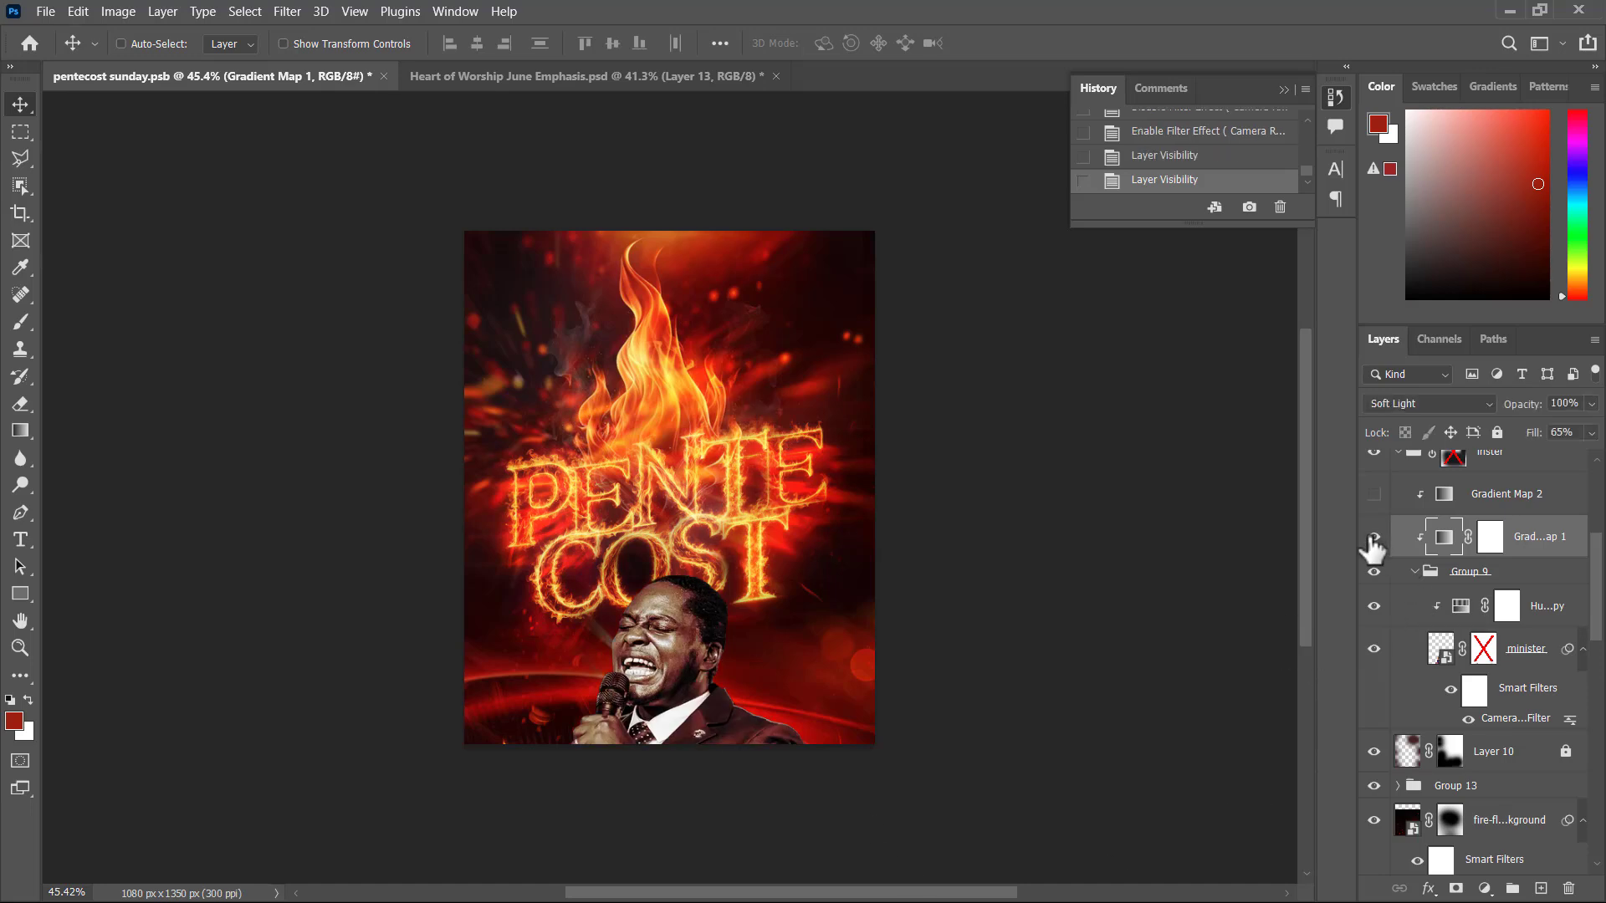
{"action": "left_click", "coordinate": [1373, 539]}
{"action": "left_click", "coordinate": [1373, 539]}
{"action": "scroll", "coordinate": [1502, 556], "scroll_direction": "up", "scroll_amount": 2}
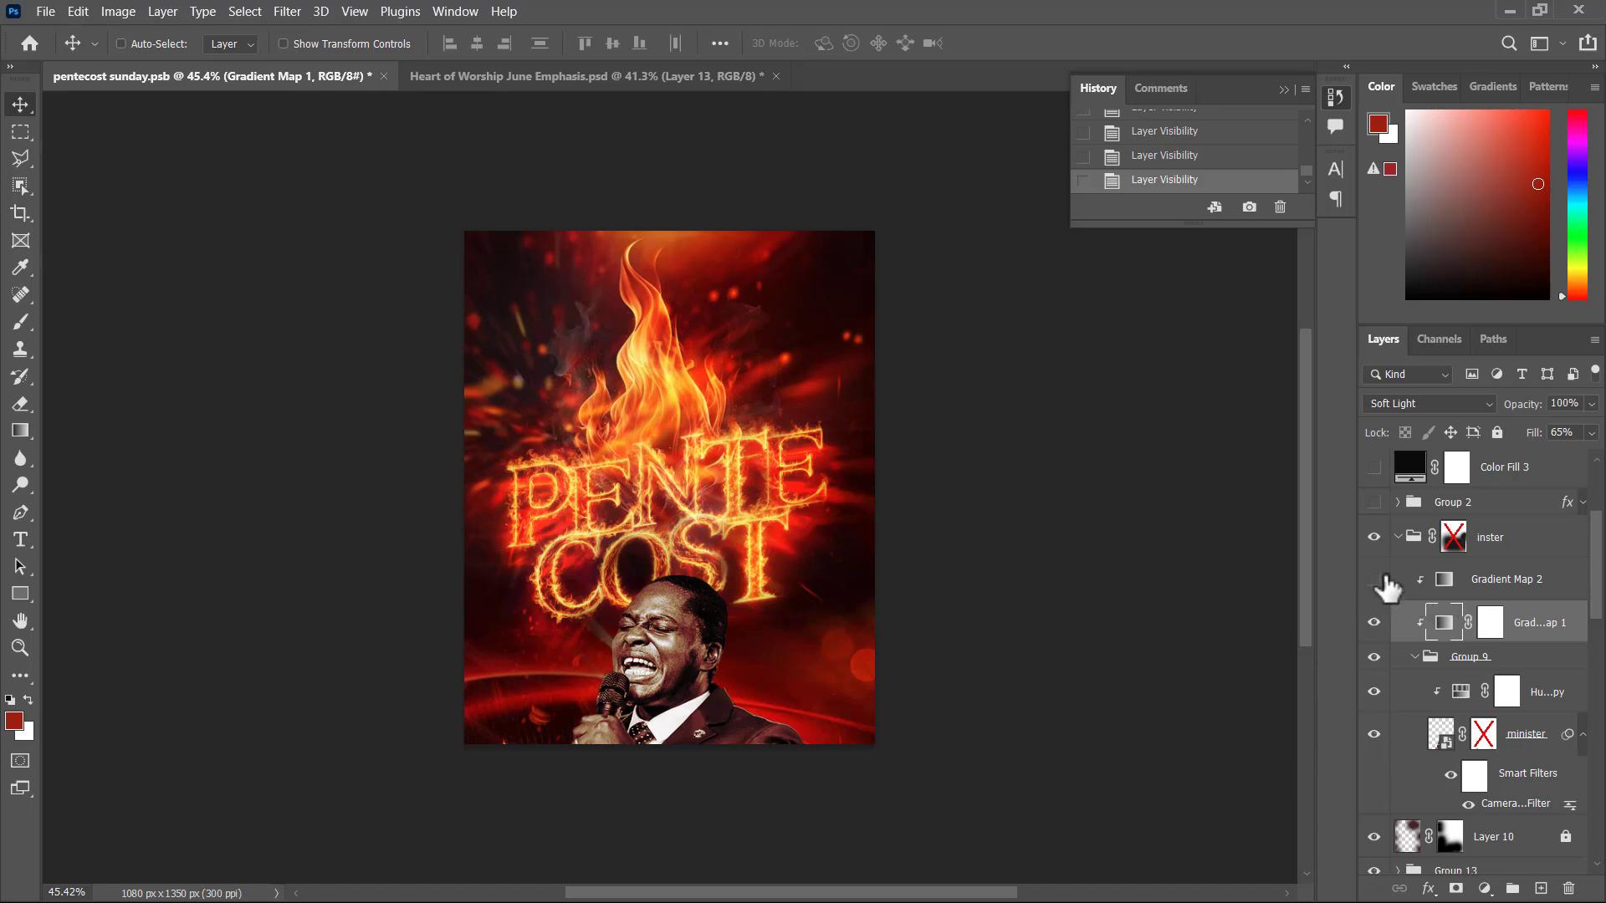
Collapse the inster group and toggle its visibility to compare the flyer with and without the minister
{"action": "left_click", "coordinate": [1405, 544]}
{"action": "left_click", "coordinate": [1397, 537]}
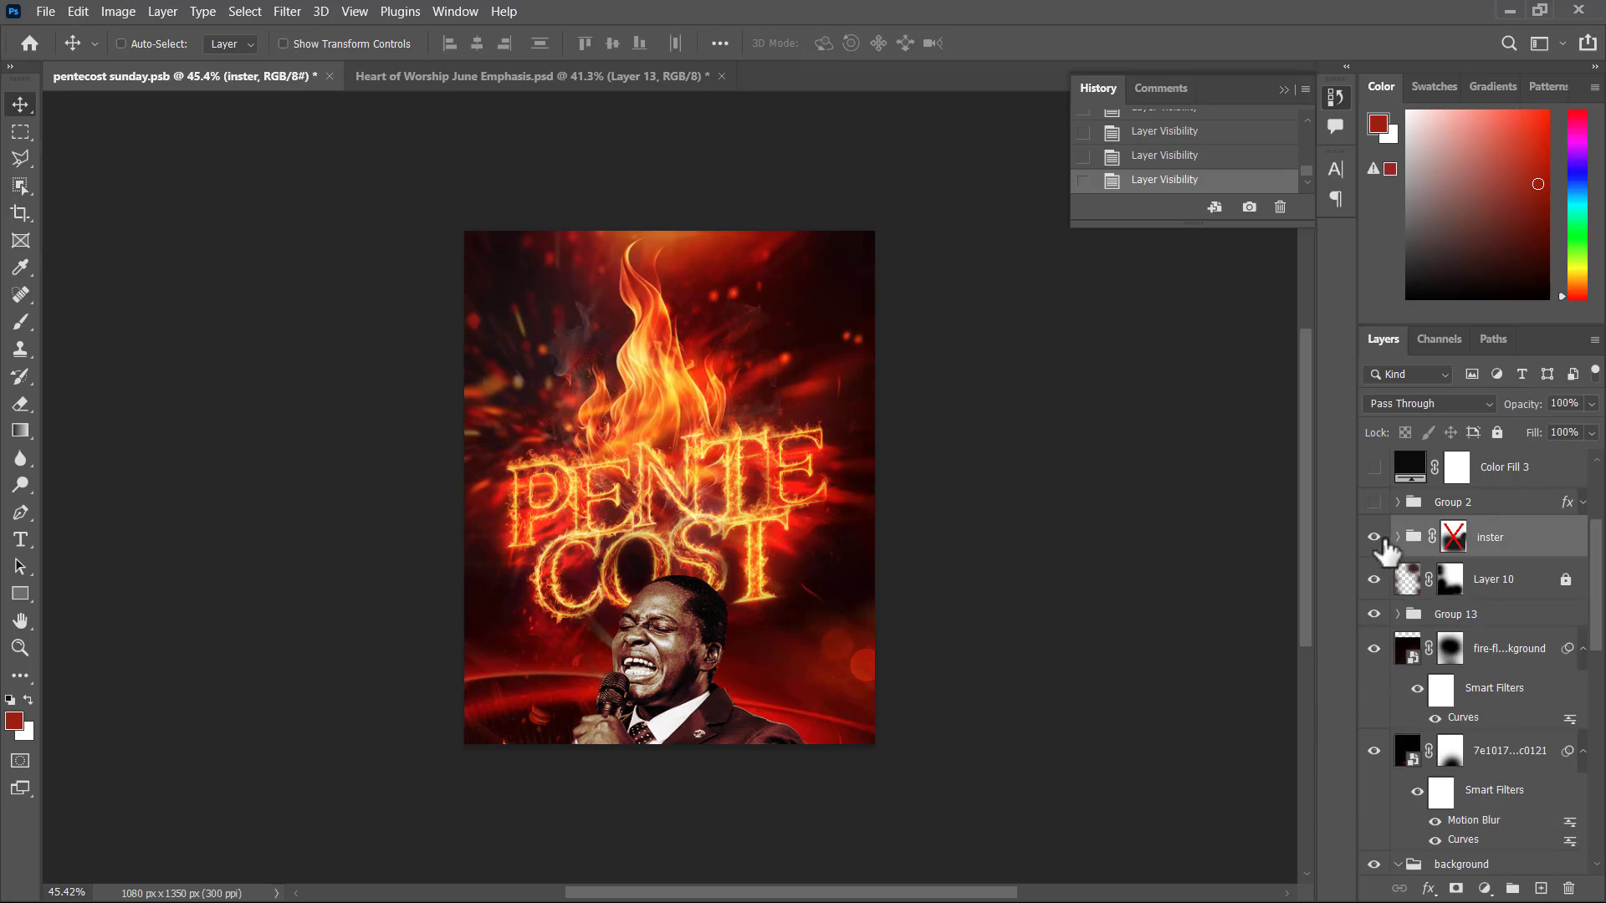
{"action": "left_click", "coordinate": [1374, 538]}
{"action": "left_click", "coordinate": [1374, 537]}
{"action": "scroll", "coordinate": [1389, 628], "scroll_direction": "up", "scroll_amount": 4}
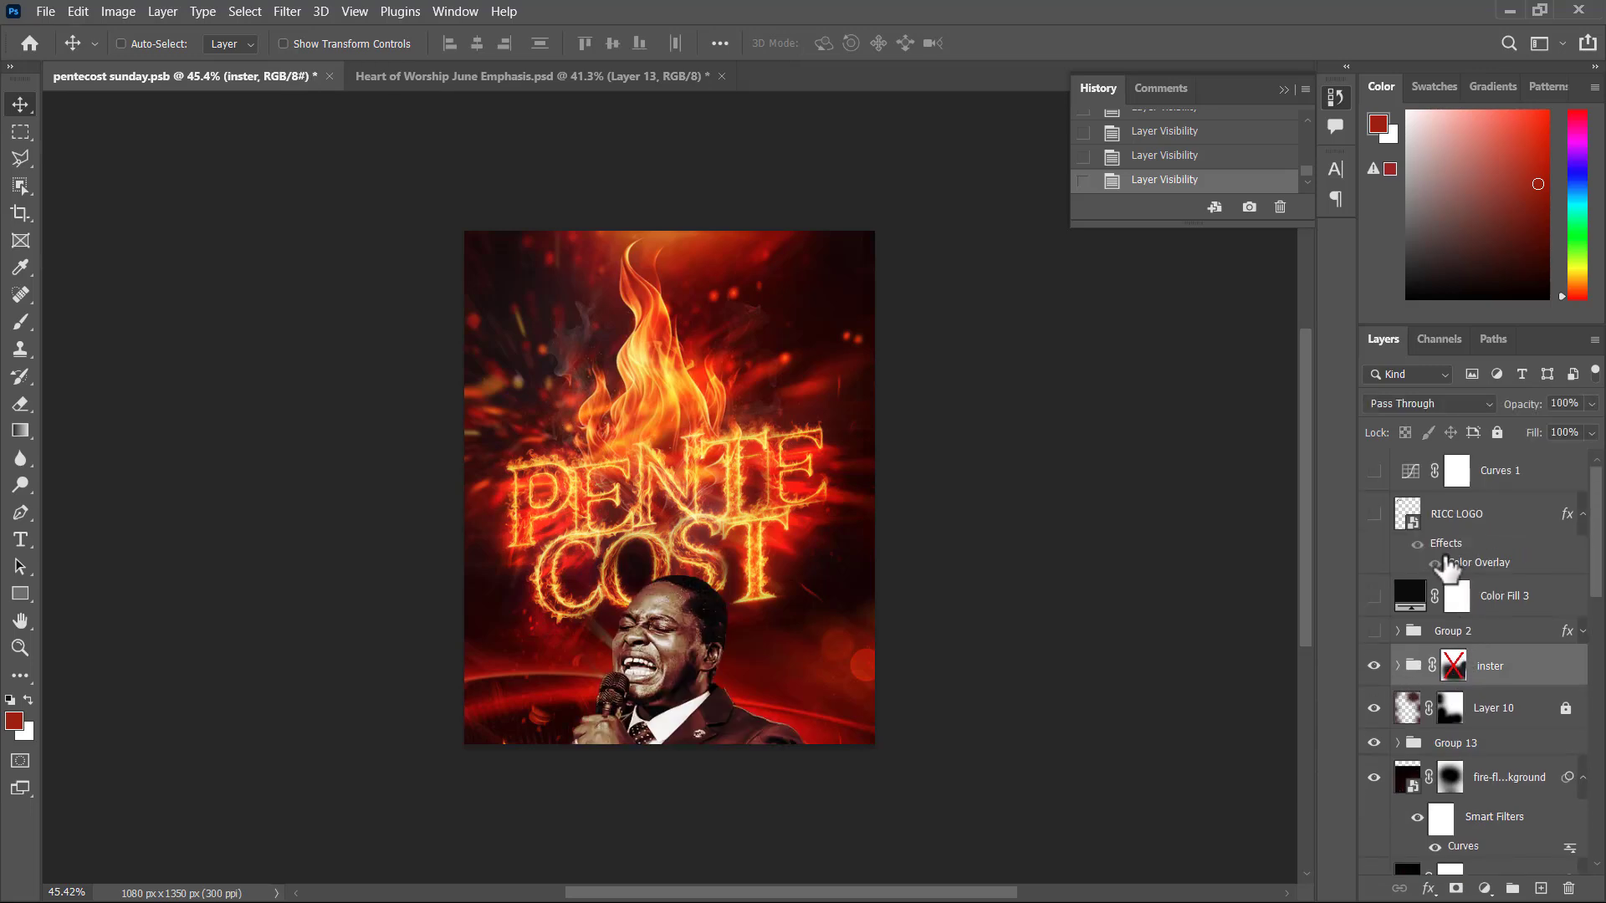
Show and expand Group 2, and move the "june 8th 9:00am" text layer out of it, directly above the group
{"action": "left_click", "coordinate": [1374, 674]}
{"action": "left_click", "coordinate": [1374, 674]}
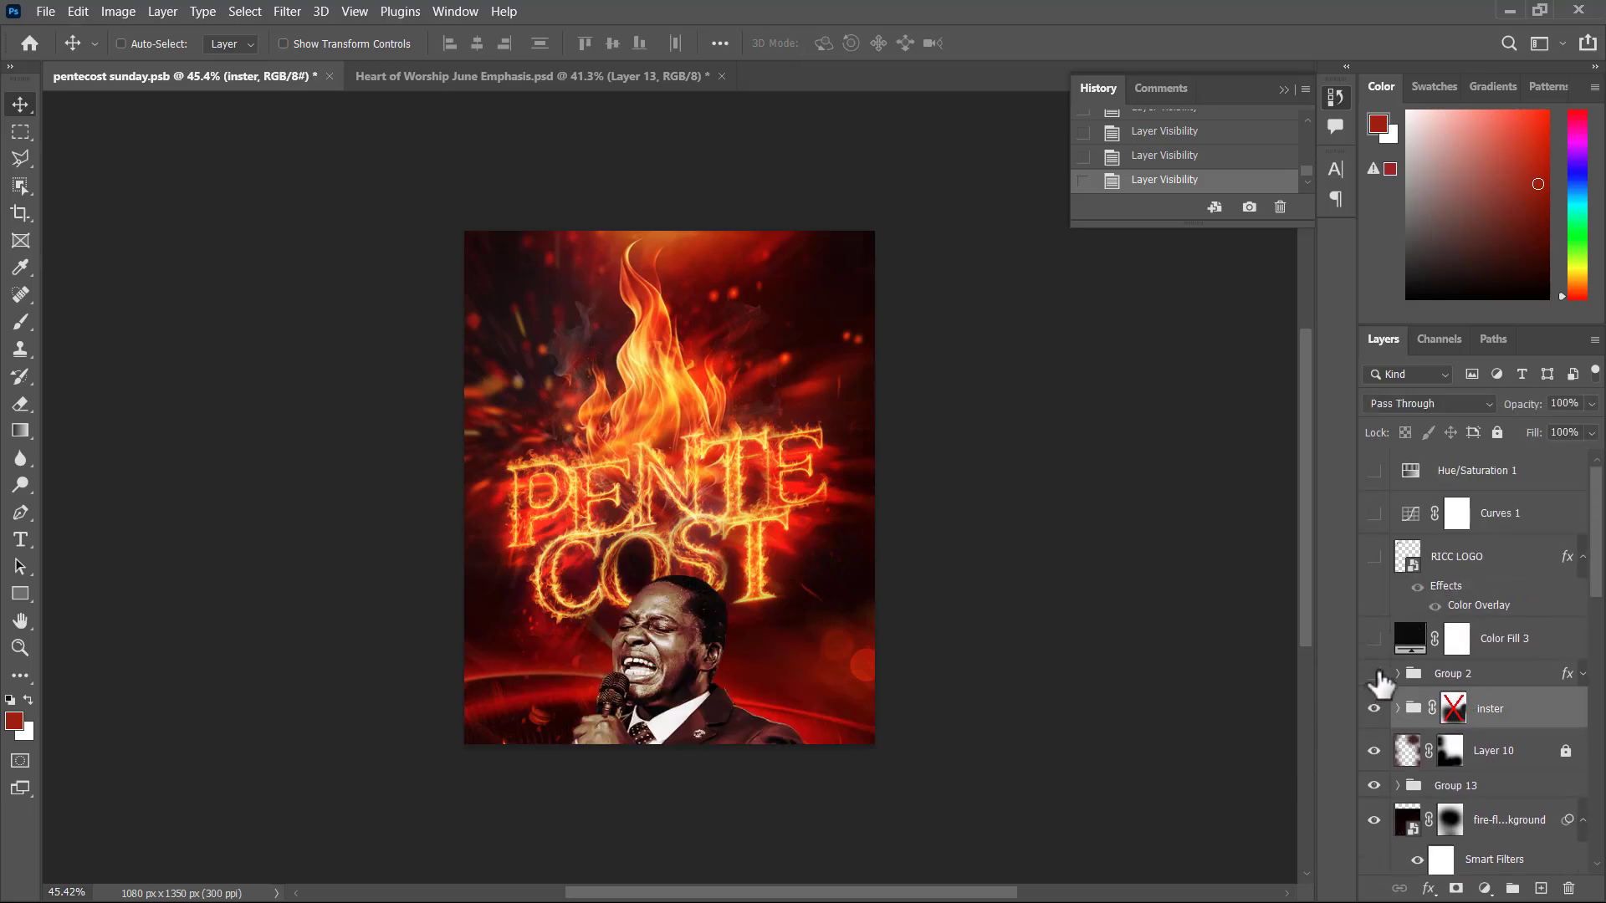
{"action": "left_click", "coordinate": [1374, 674]}
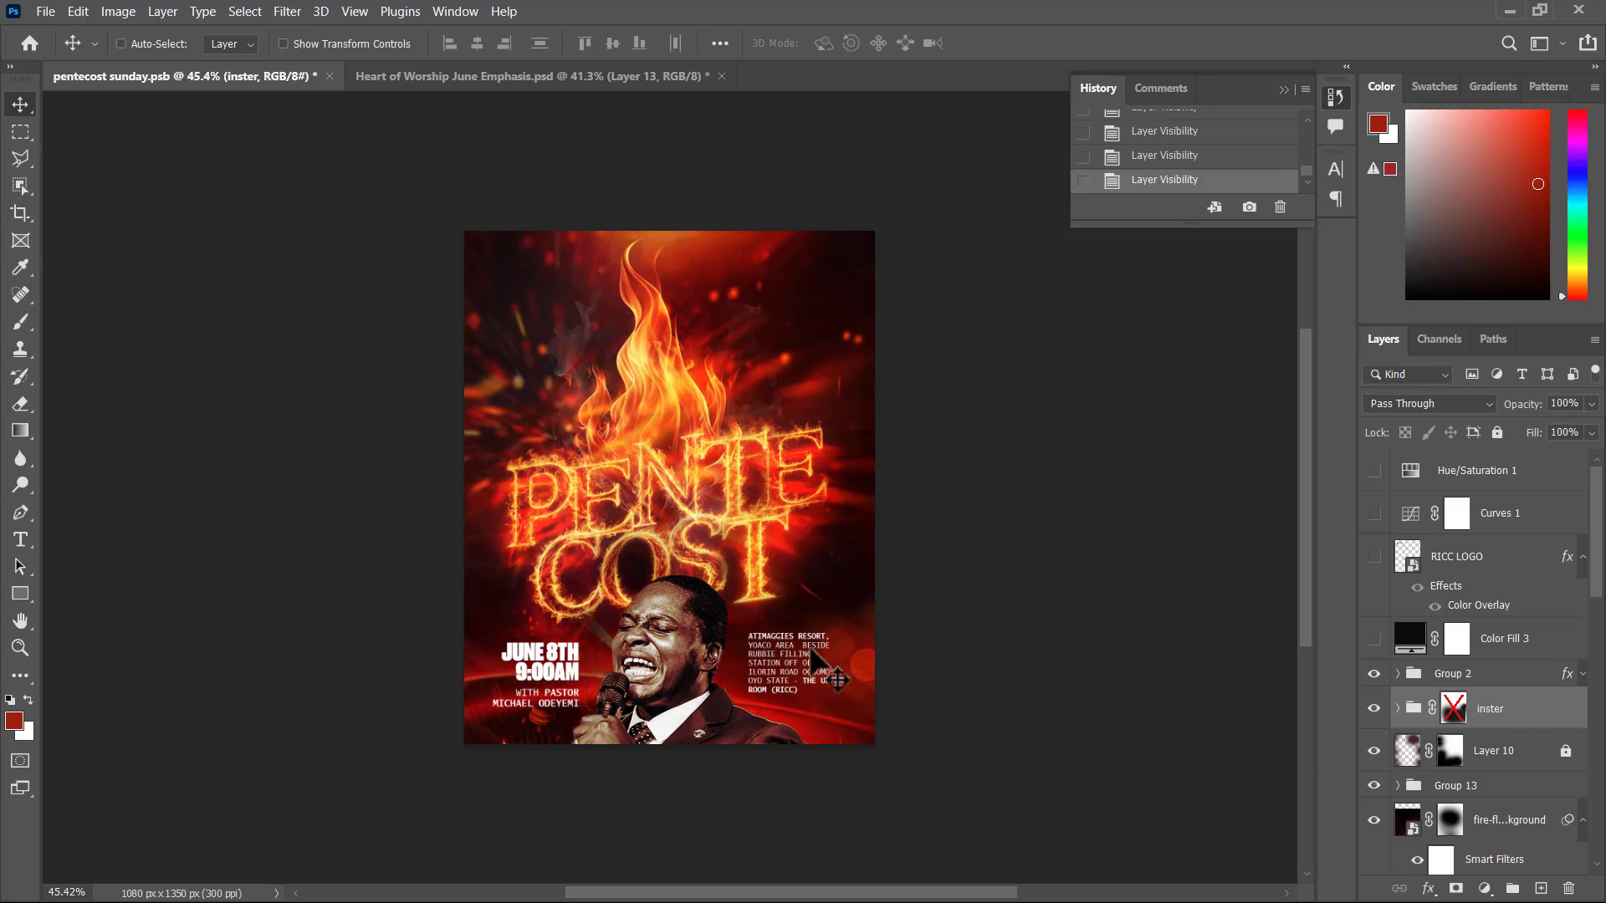
{"action": "left_click", "coordinate": [1398, 674]}
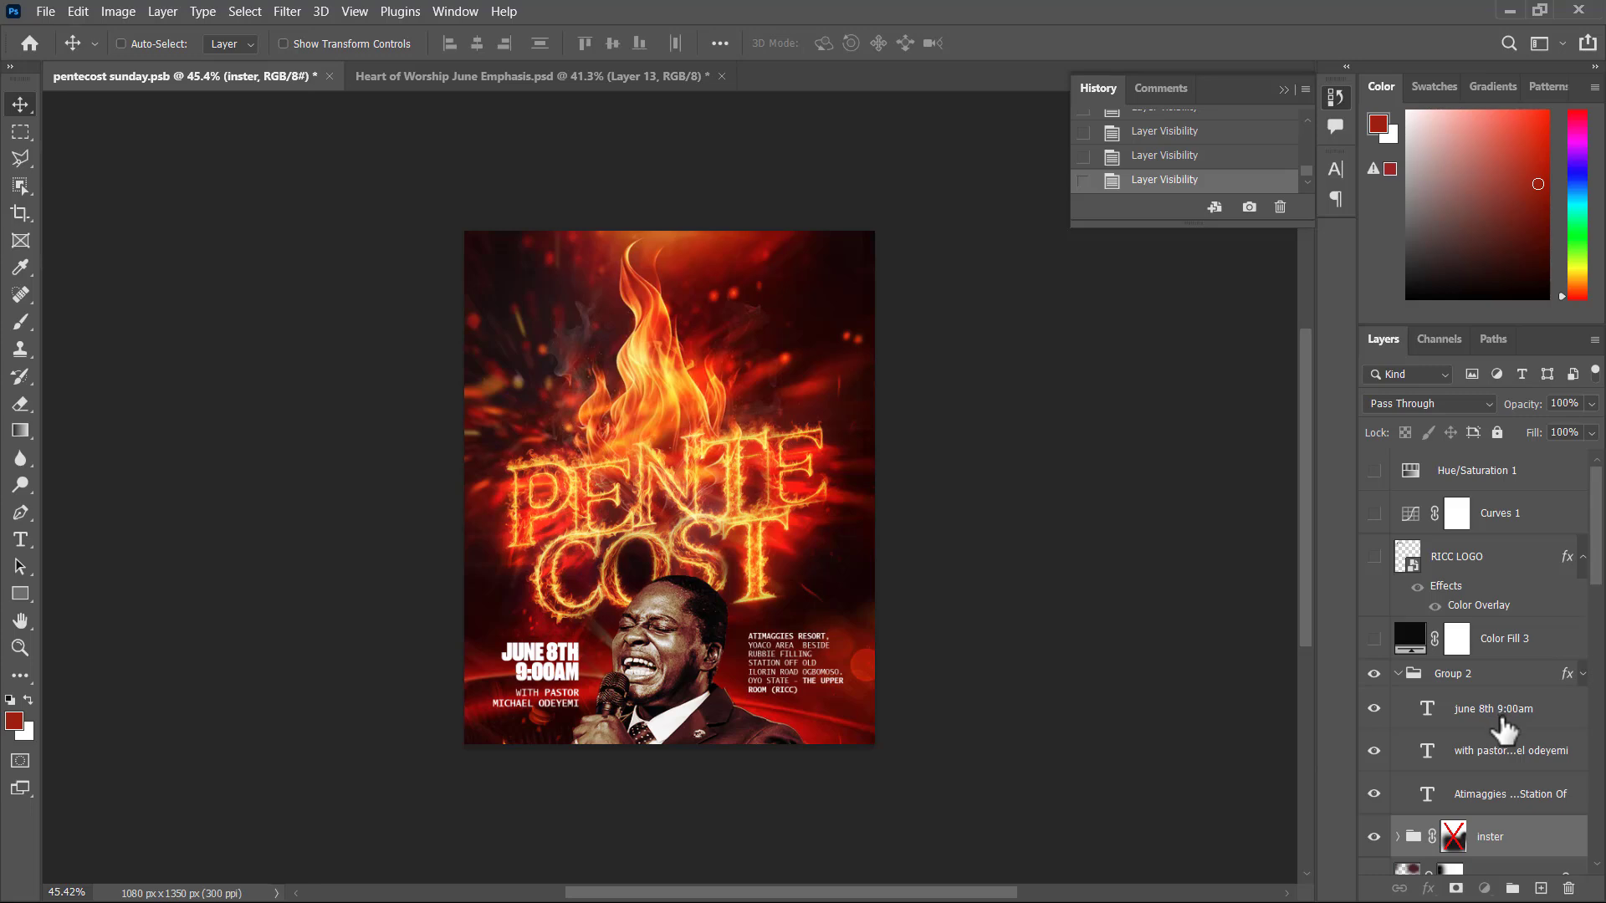
{"action": "left_click_drag", "start_coordinate": [1502, 721], "coordinate": [1401, 728]}
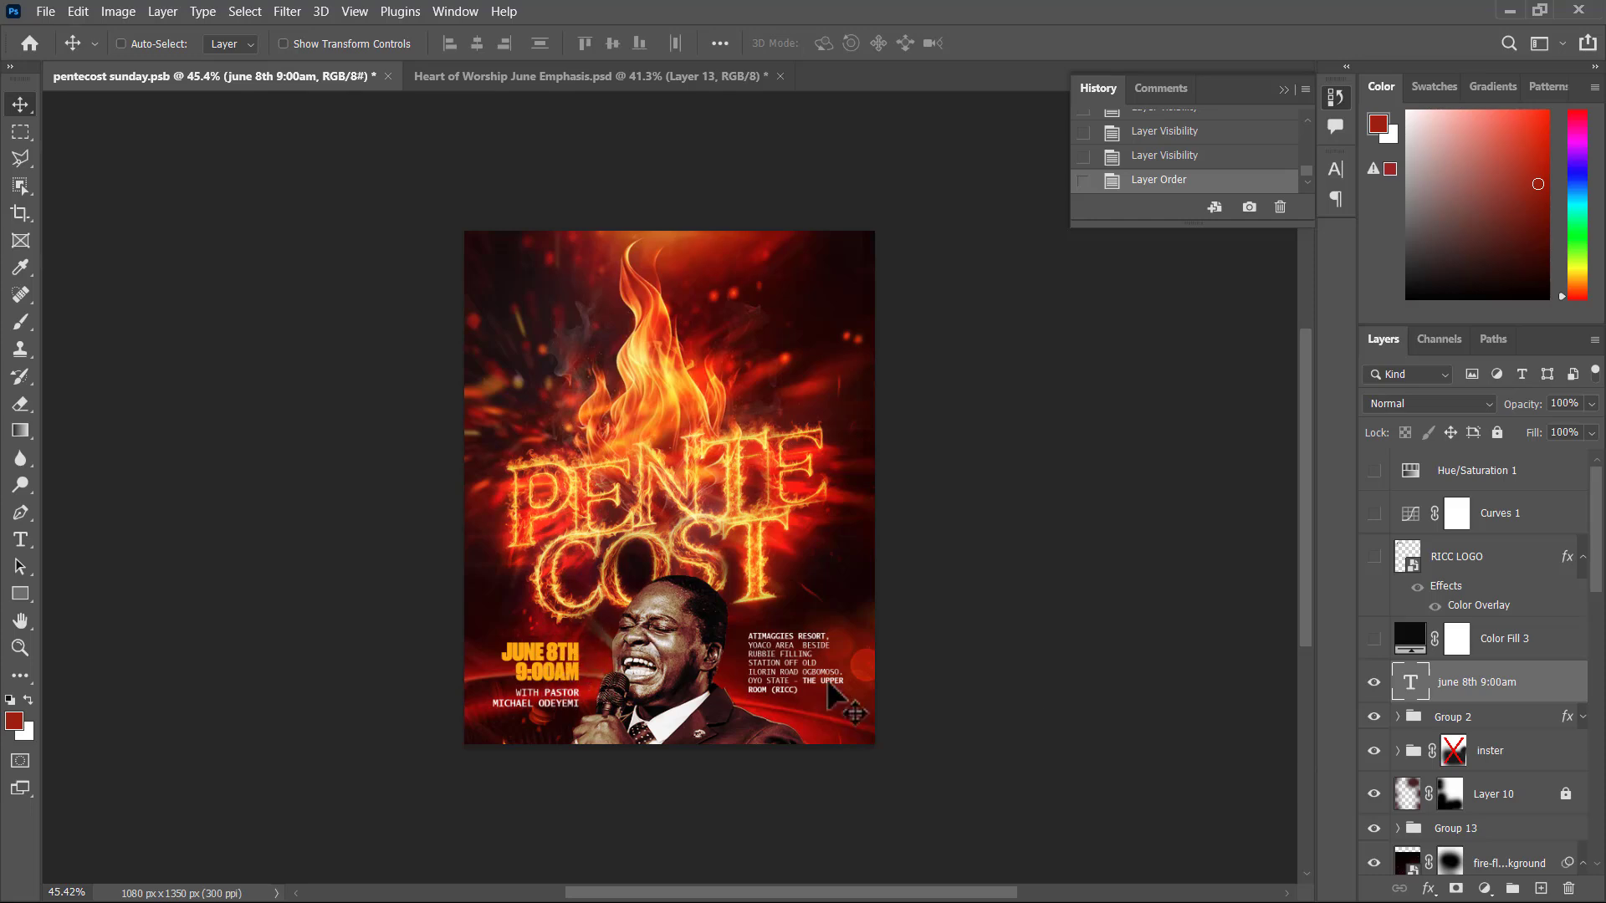
Examine the solid color of Color Fill 3 in the Color Picker and accept it without changes
{"action": "left_click", "coordinate": [1376, 640]}
{"action": "left_click", "coordinate": [1410, 640]}
{"action": "double_click", "coordinate": [1410, 639]}
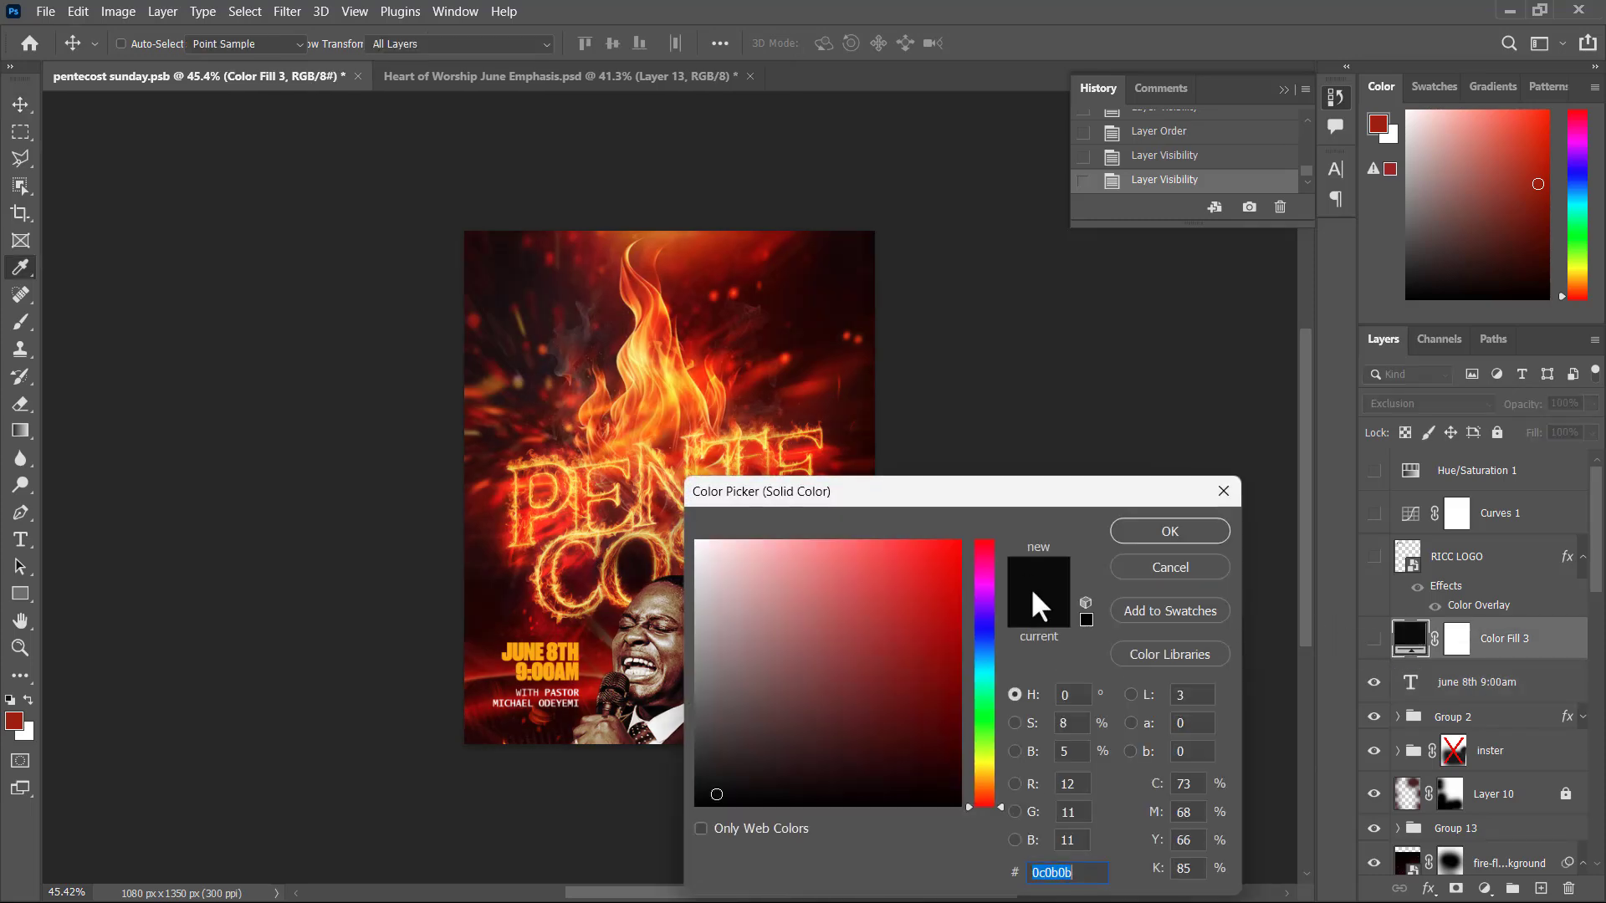
{"action": "left_click_drag", "start_coordinate": [1014, 494], "coordinate": [1047, 376]}
{"action": "left_click", "coordinate": [1223, 410]}
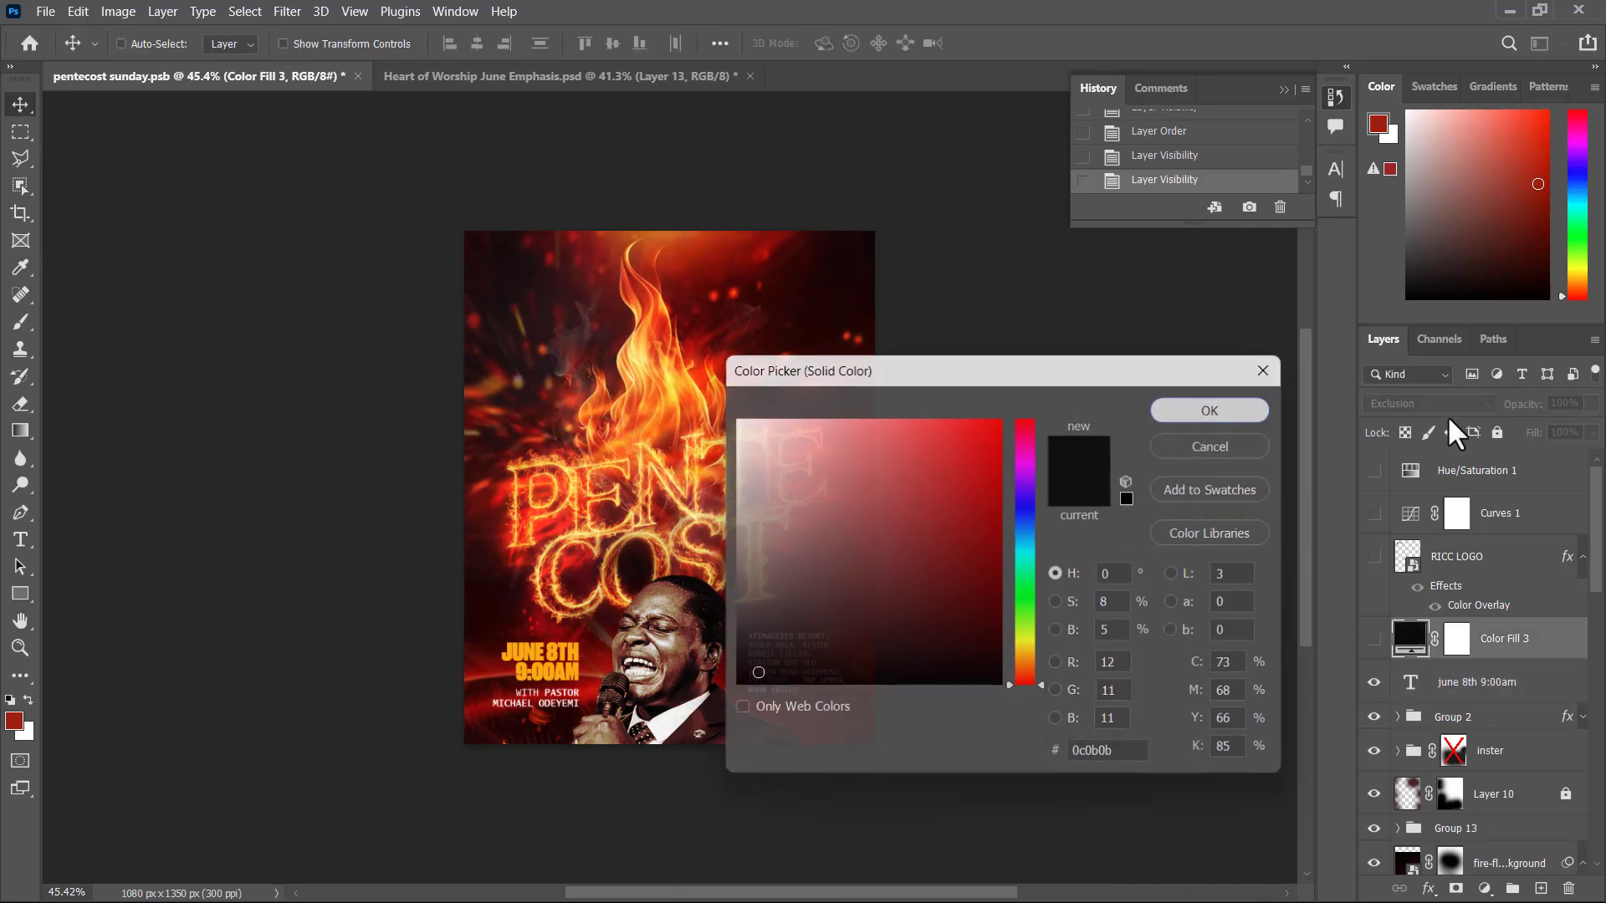
Toggle Color Fill 3 on and off to compare its Exclusion blend over the flyer, leaving it shown
{"action": "left_click", "coordinate": [1374, 640]}
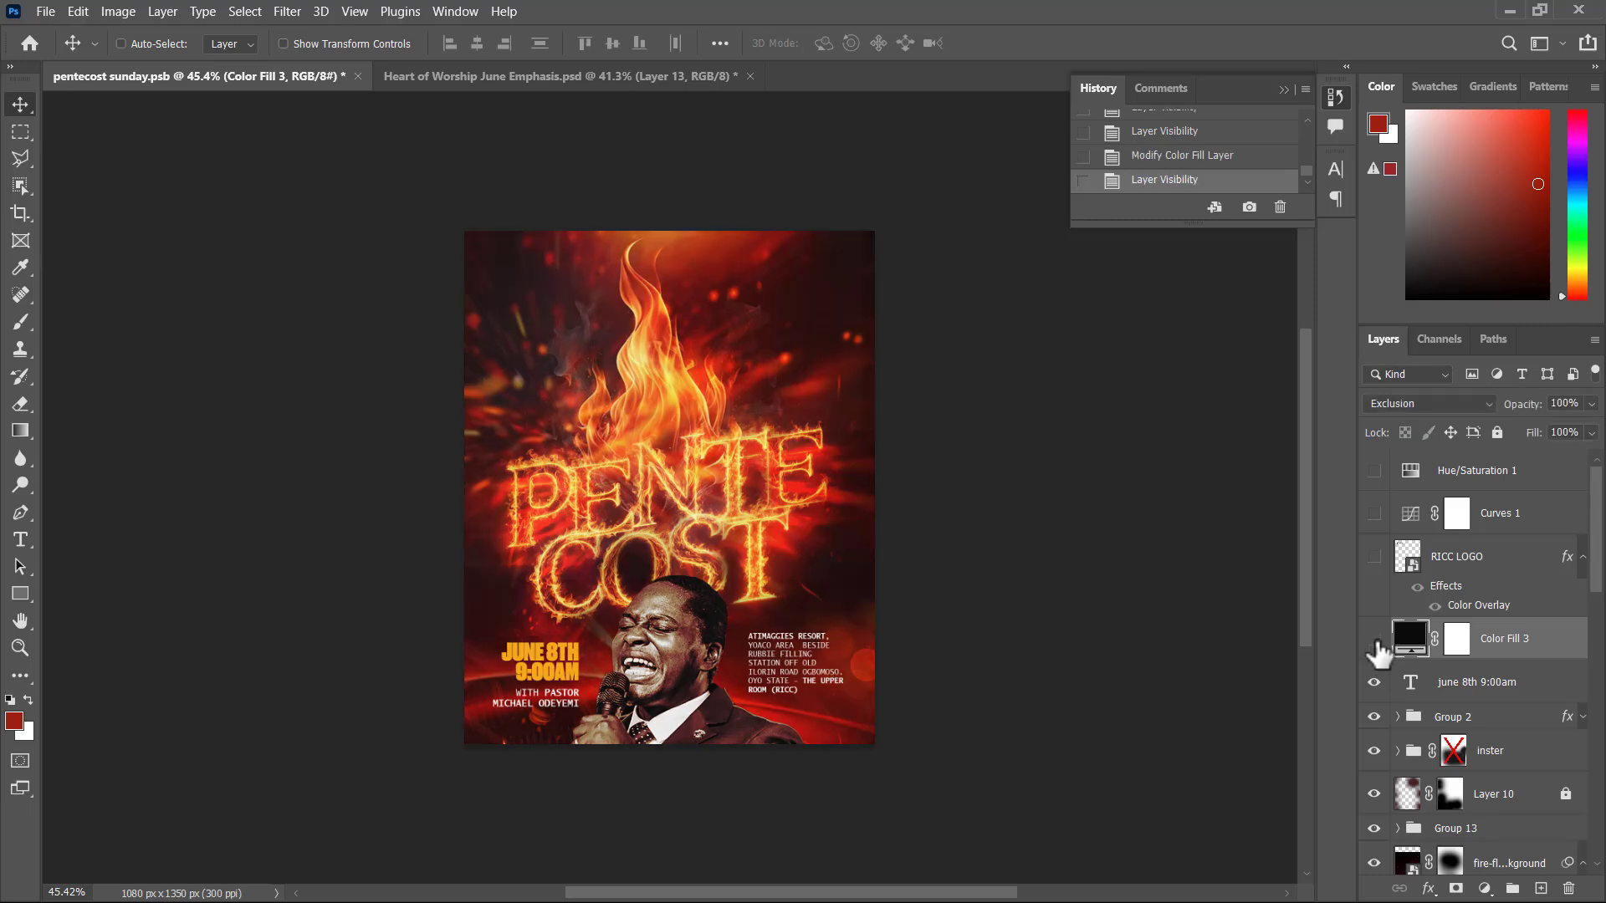
{"action": "left_click", "coordinate": [1374, 640]}
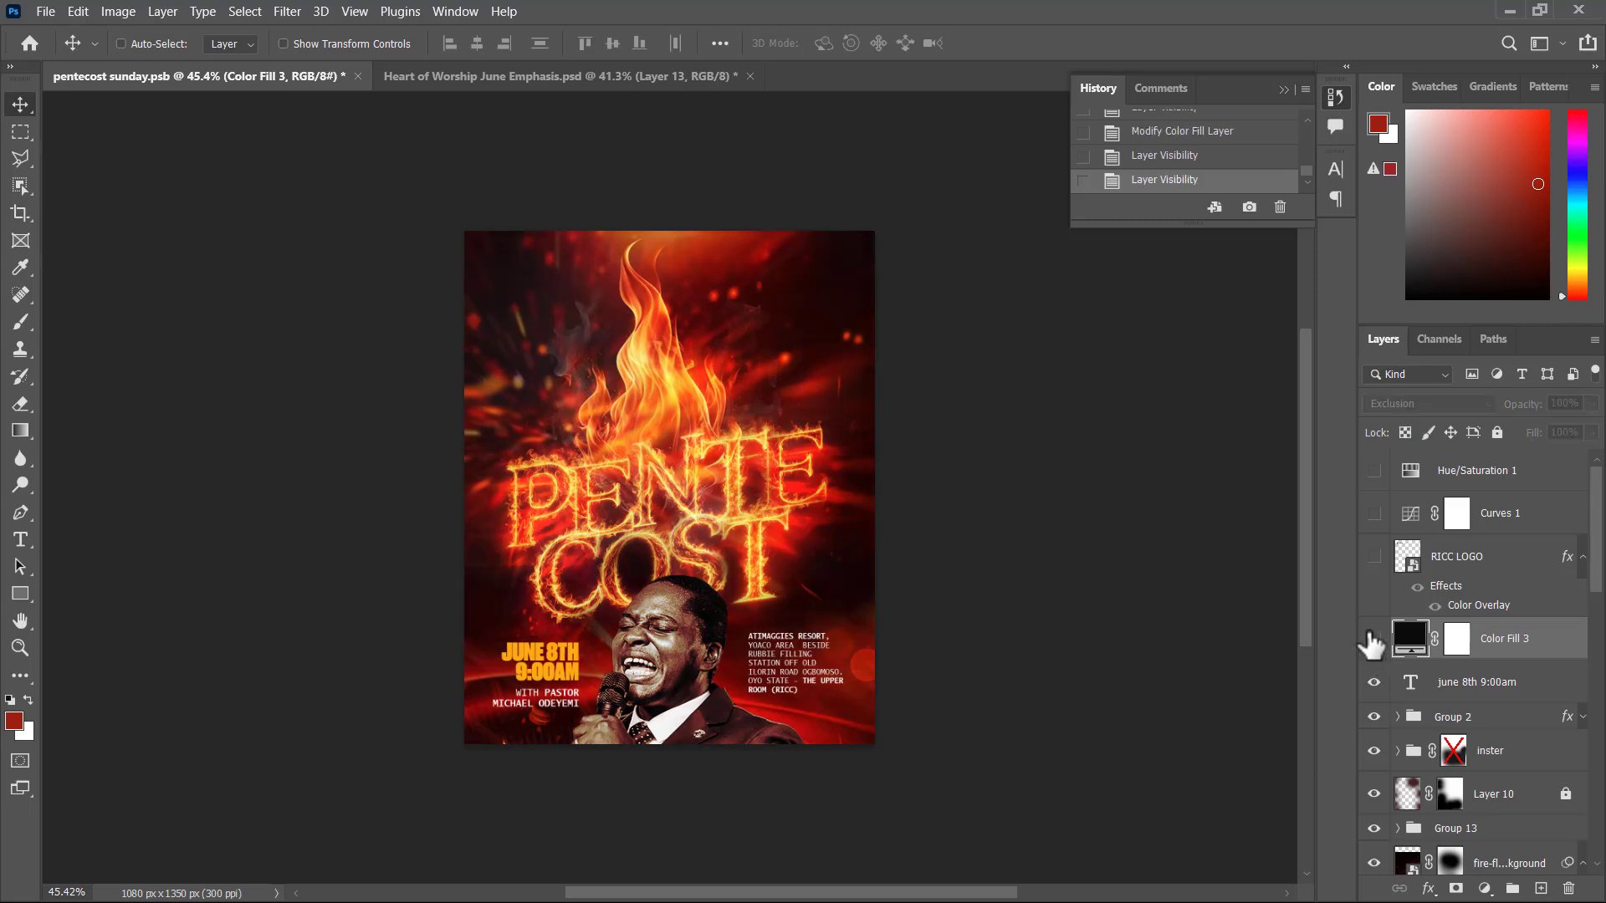
{"action": "left_click", "coordinate": [1375, 640]}
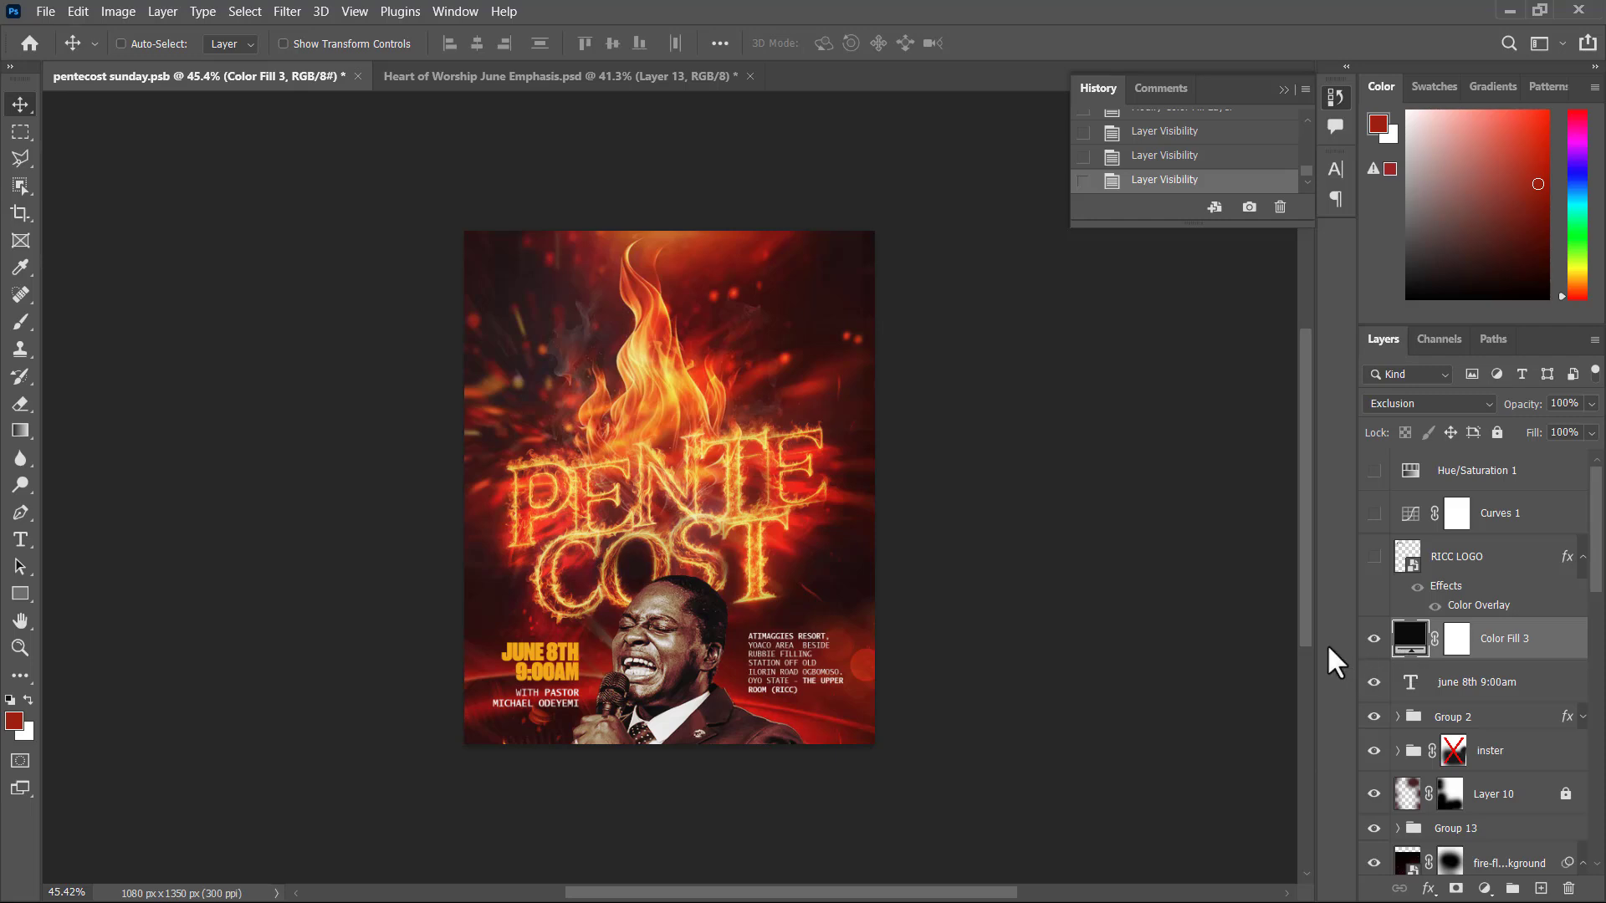
{"action": "left_click", "coordinate": [1377, 642]}
{"action": "left_click", "coordinate": [1377, 641]}
Try a duplicate of Color Fill 3 on top of the original, and delete the copy
{"action": "key", "text": "ctrl+j"}
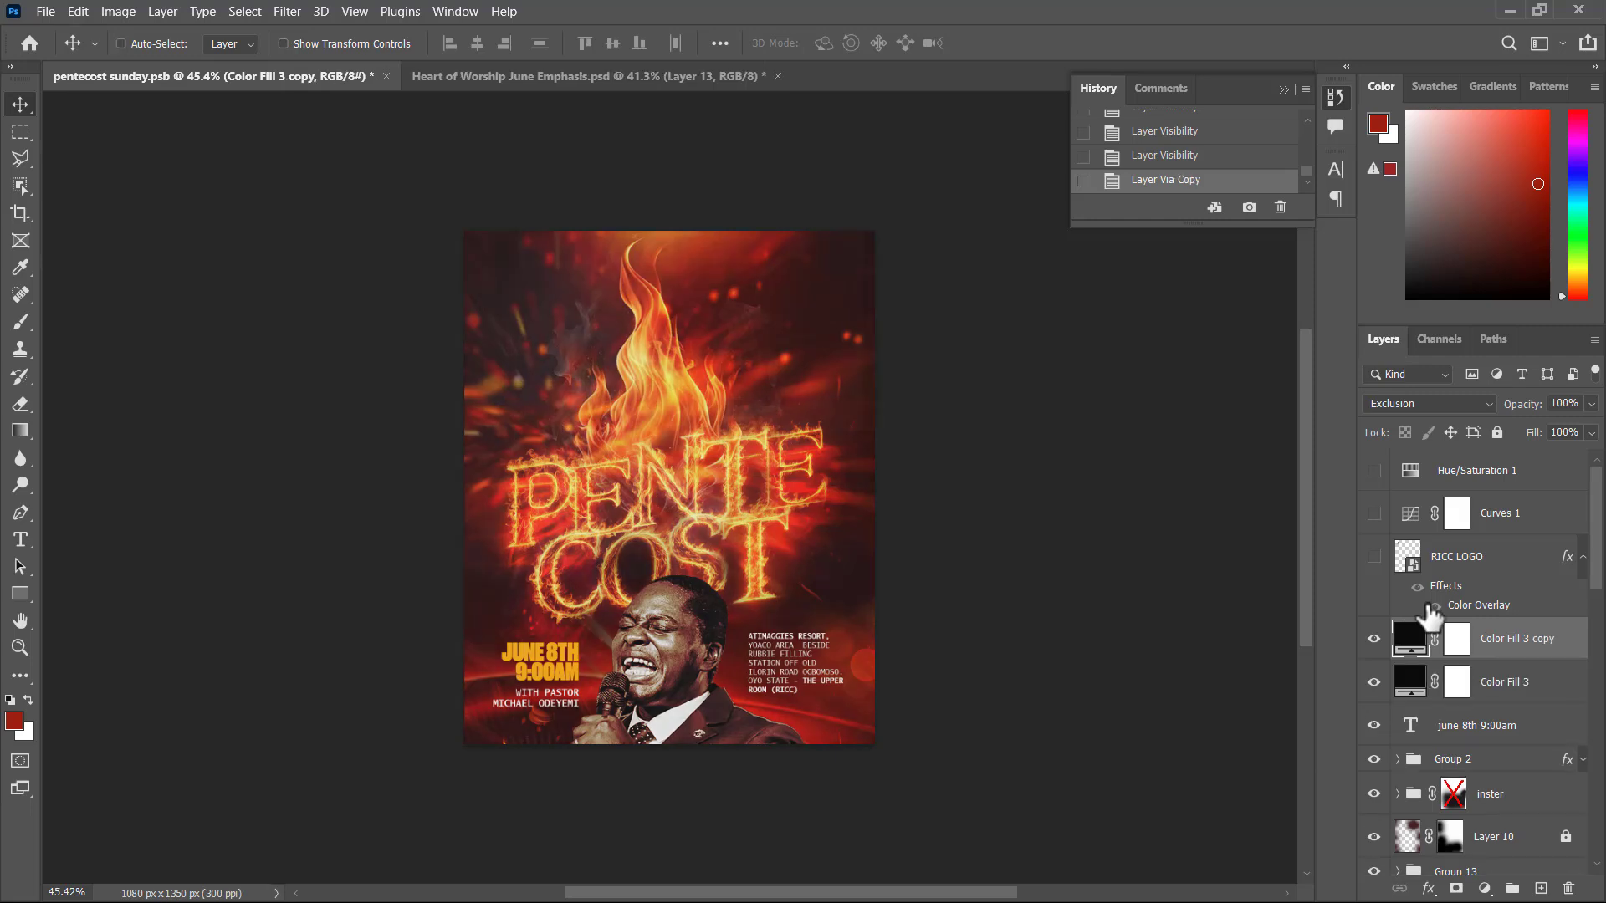
{"action": "key", "text": "Delete"}
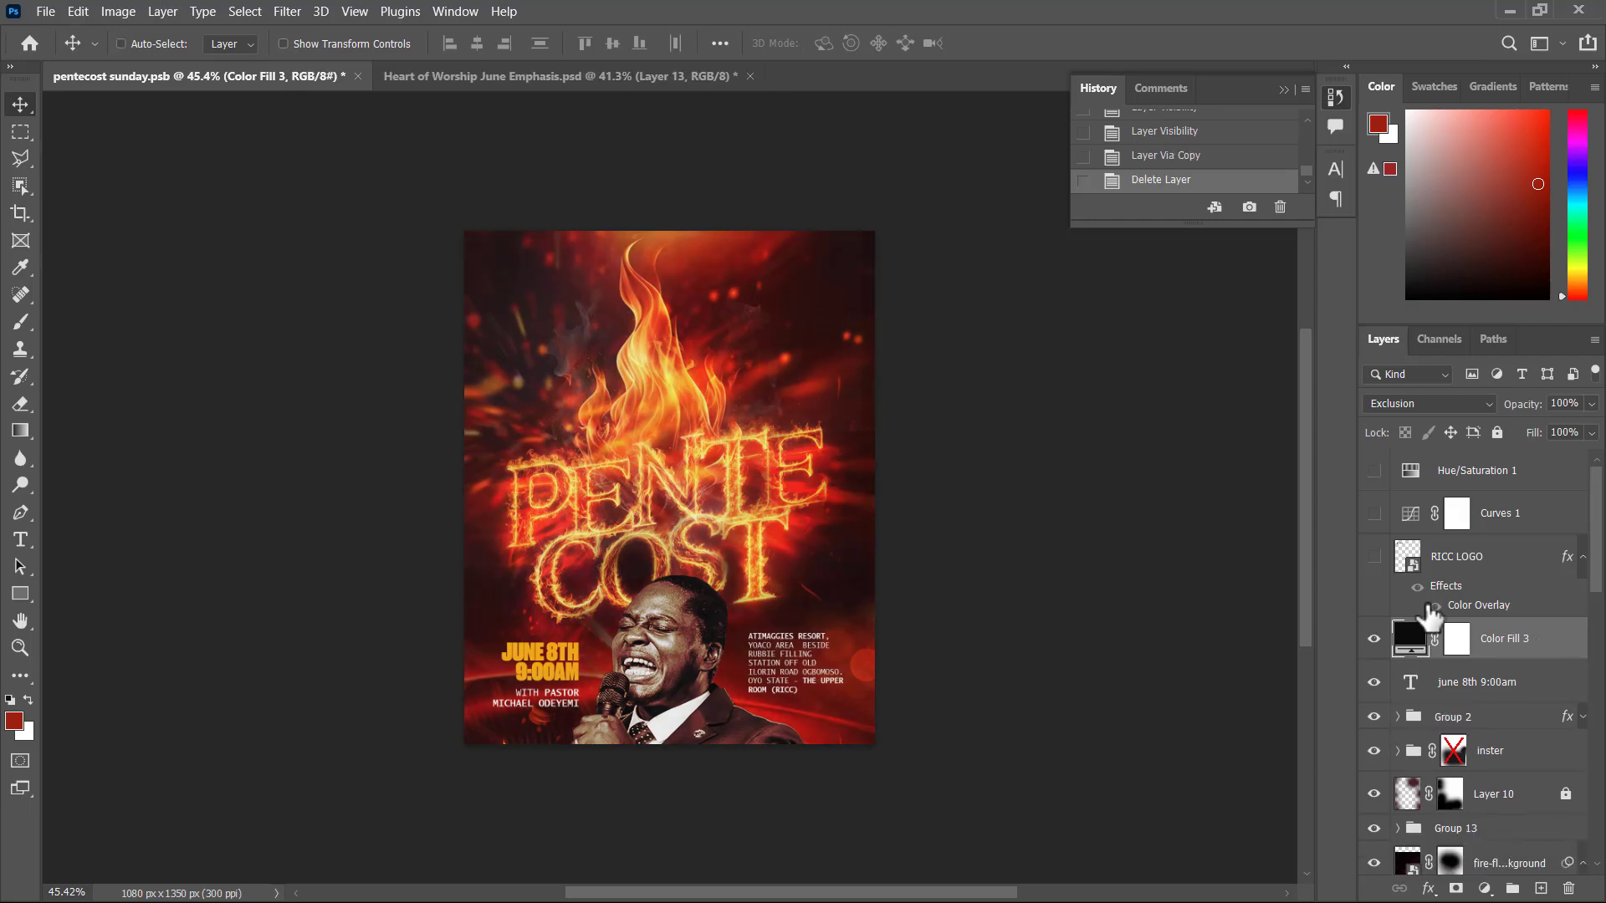
Show the RICC LOGO layer and toggle Curves 1 to compare its effect, leaving both layers visible
{"action": "left_click", "coordinate": [1373, 557]}
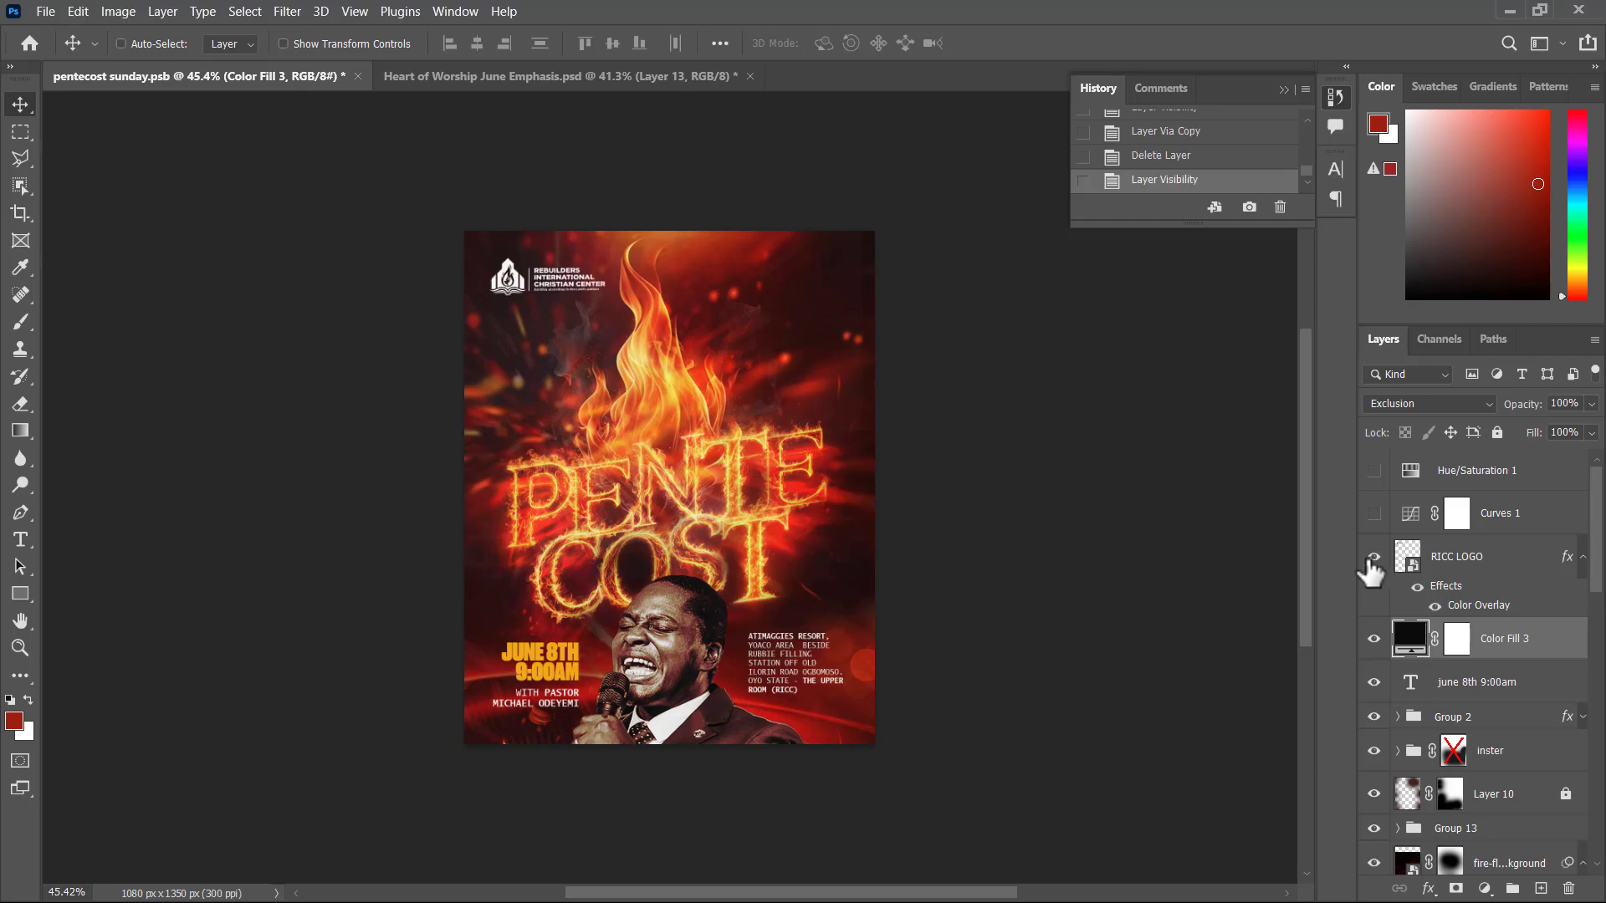
{"action": "left_click", "coordinate": [1376, 514]}
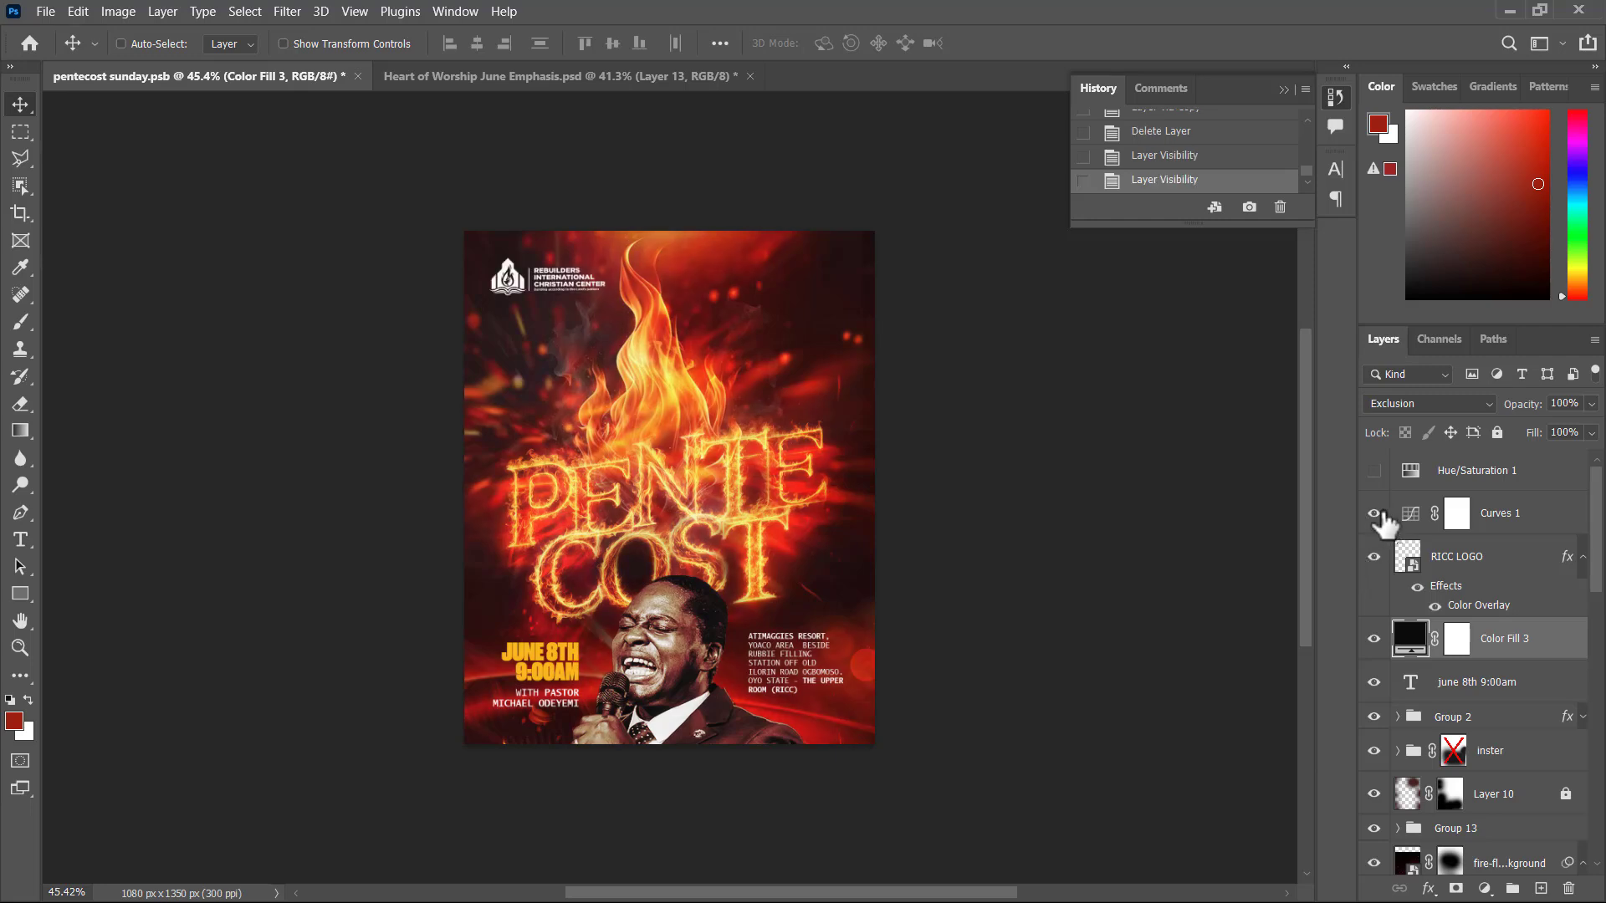
{"action": "left_click", "coordinate": [1375, 513]}
{"action": "left_click", "coordinate": [1375, 514]}
{"action": "left_click", "coordinate": [1375, 514]}
Examine the custom RGB curve of Curves 1 and close the adjustment's properties
{"action": "left_click", "coordinate": [1414, 518]}
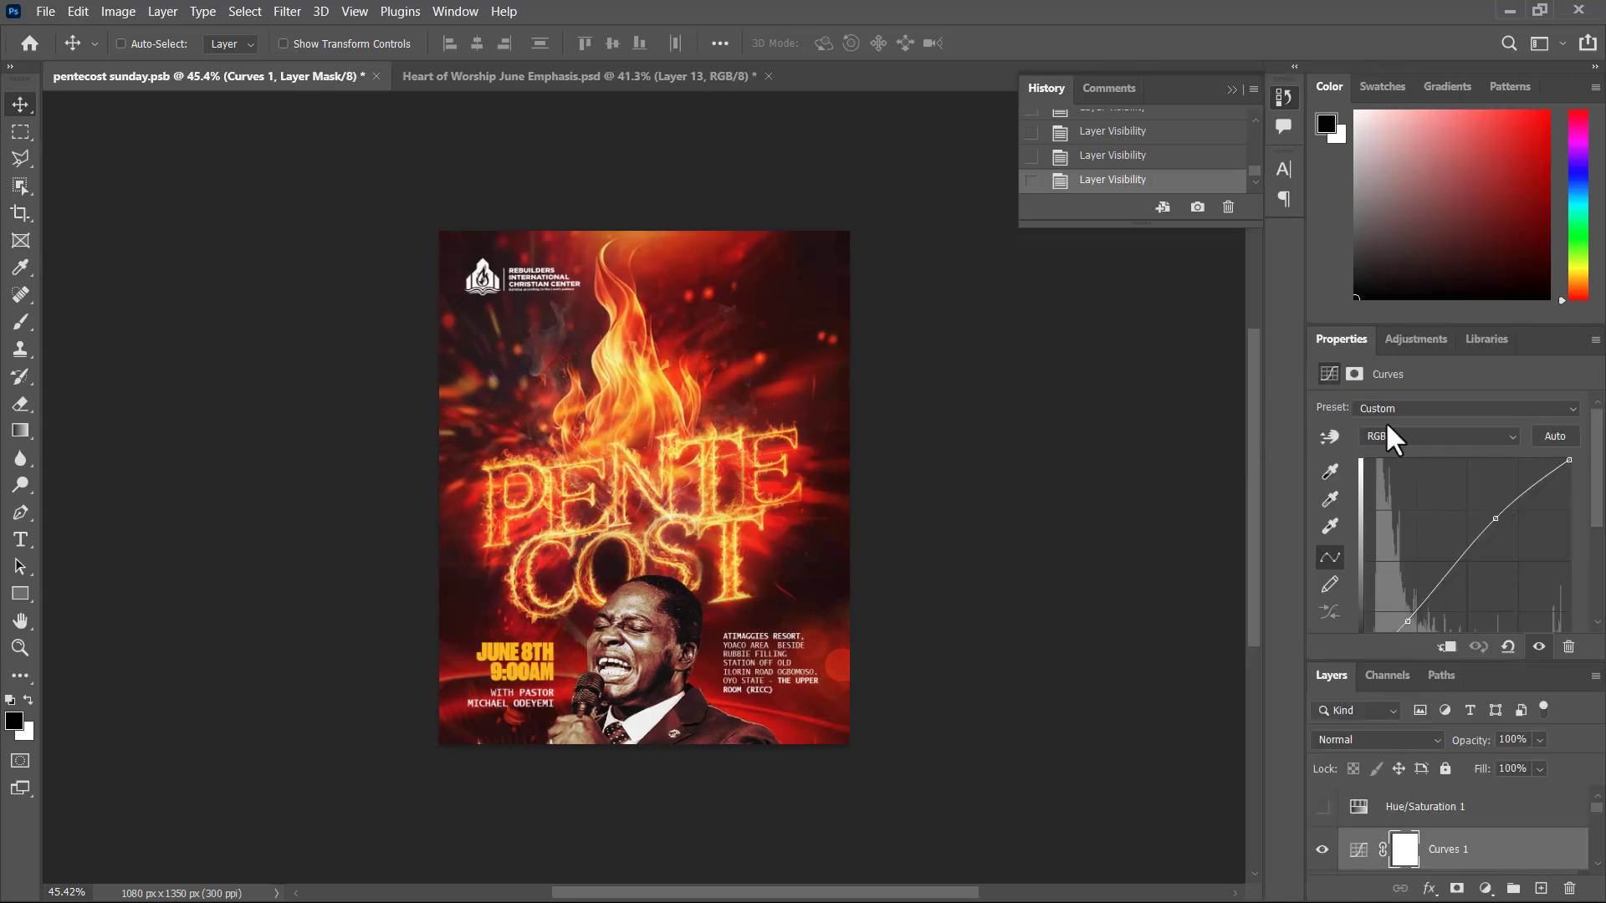
{"action": "right_click", "coordinate": [1340, 350]}
{"action": "left_click_drag", "start_coordinate": [1363, 464], "coordinate": [1368, 469]}
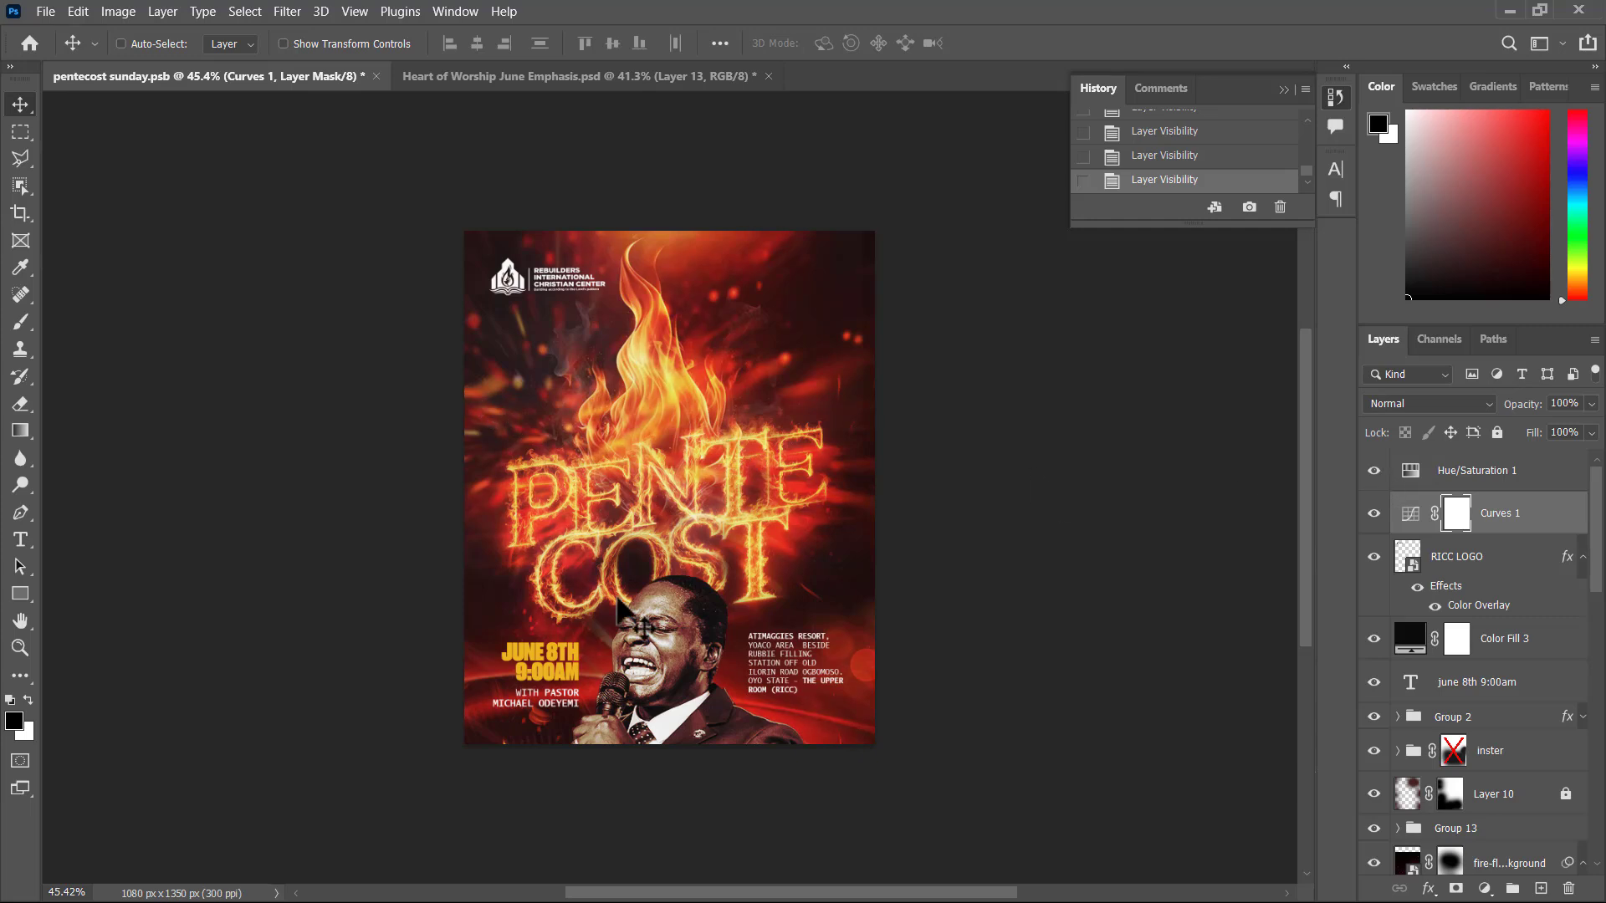
Revert the document to its opening "pentecost sunday.psb" snapshot in the history list, and collapse the history list
{"action": "scroll", "coordinate": [707, 510], "scroll_direction": "up", "scroll_amount": 1}
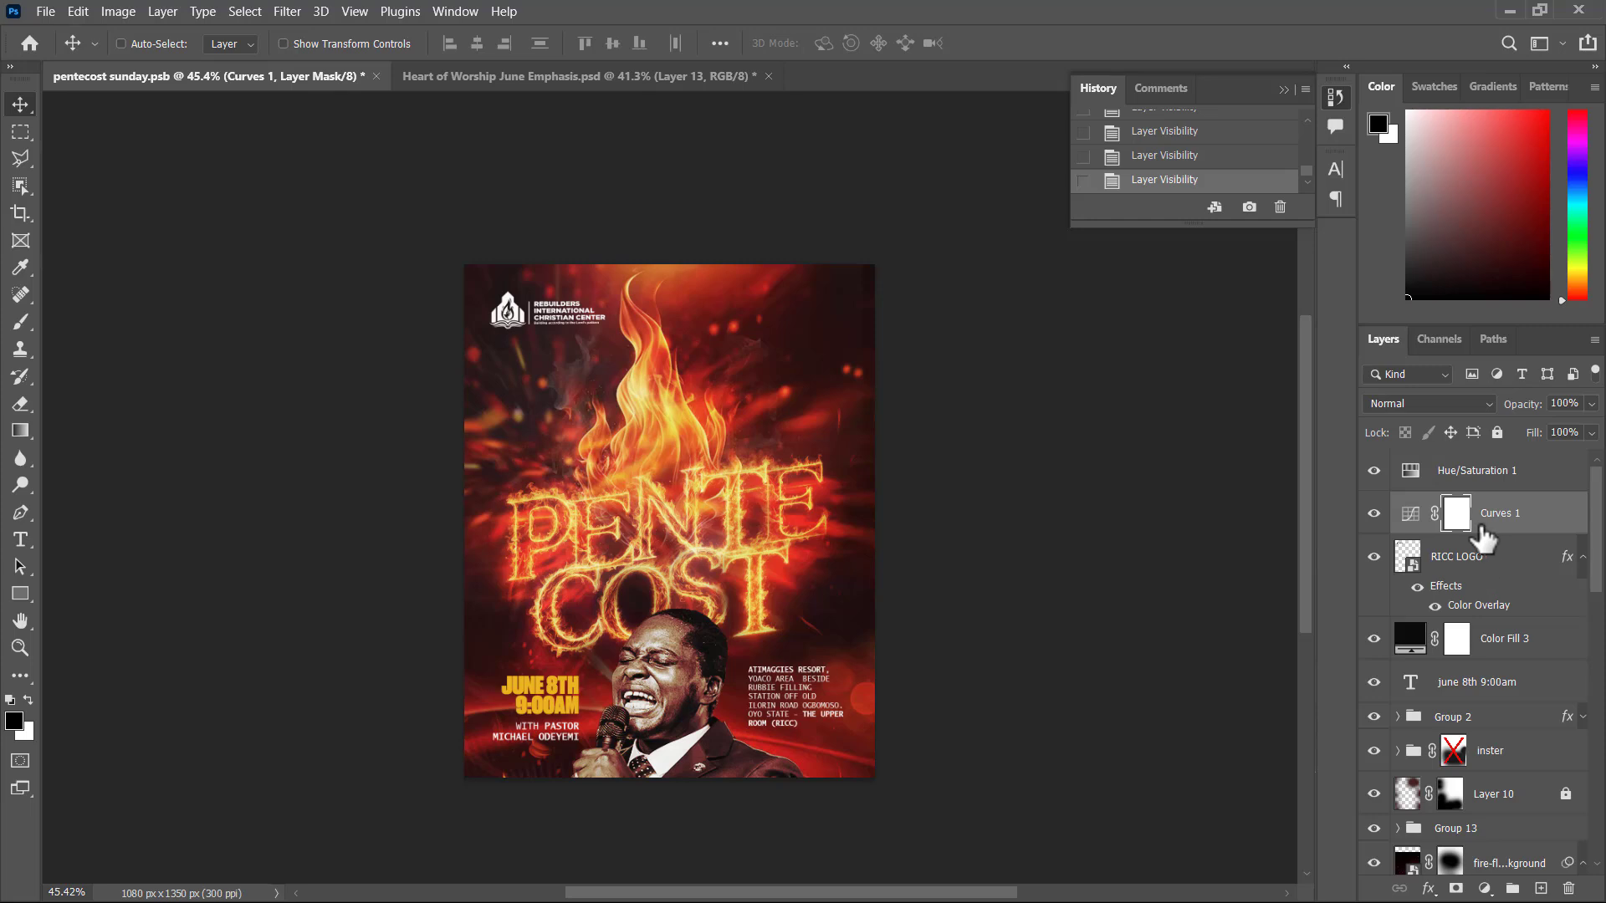
{"action": "scroll", "coordinate": [1454, 510], "scroll_direction": "down", "scroll_amount": 2}
{"action": "scroll", "coordinate": [1450, 504], "scroll_direction": "up", "scroll_amount": 2}
{"action": "scroll", "coordinate": [1178, 184], "scroll_direction": "up", "scroll_amount": 1}
{"action": "left_click_drag", "start_coordinate": [1157, 225], "coordinate": [1157, 644]}
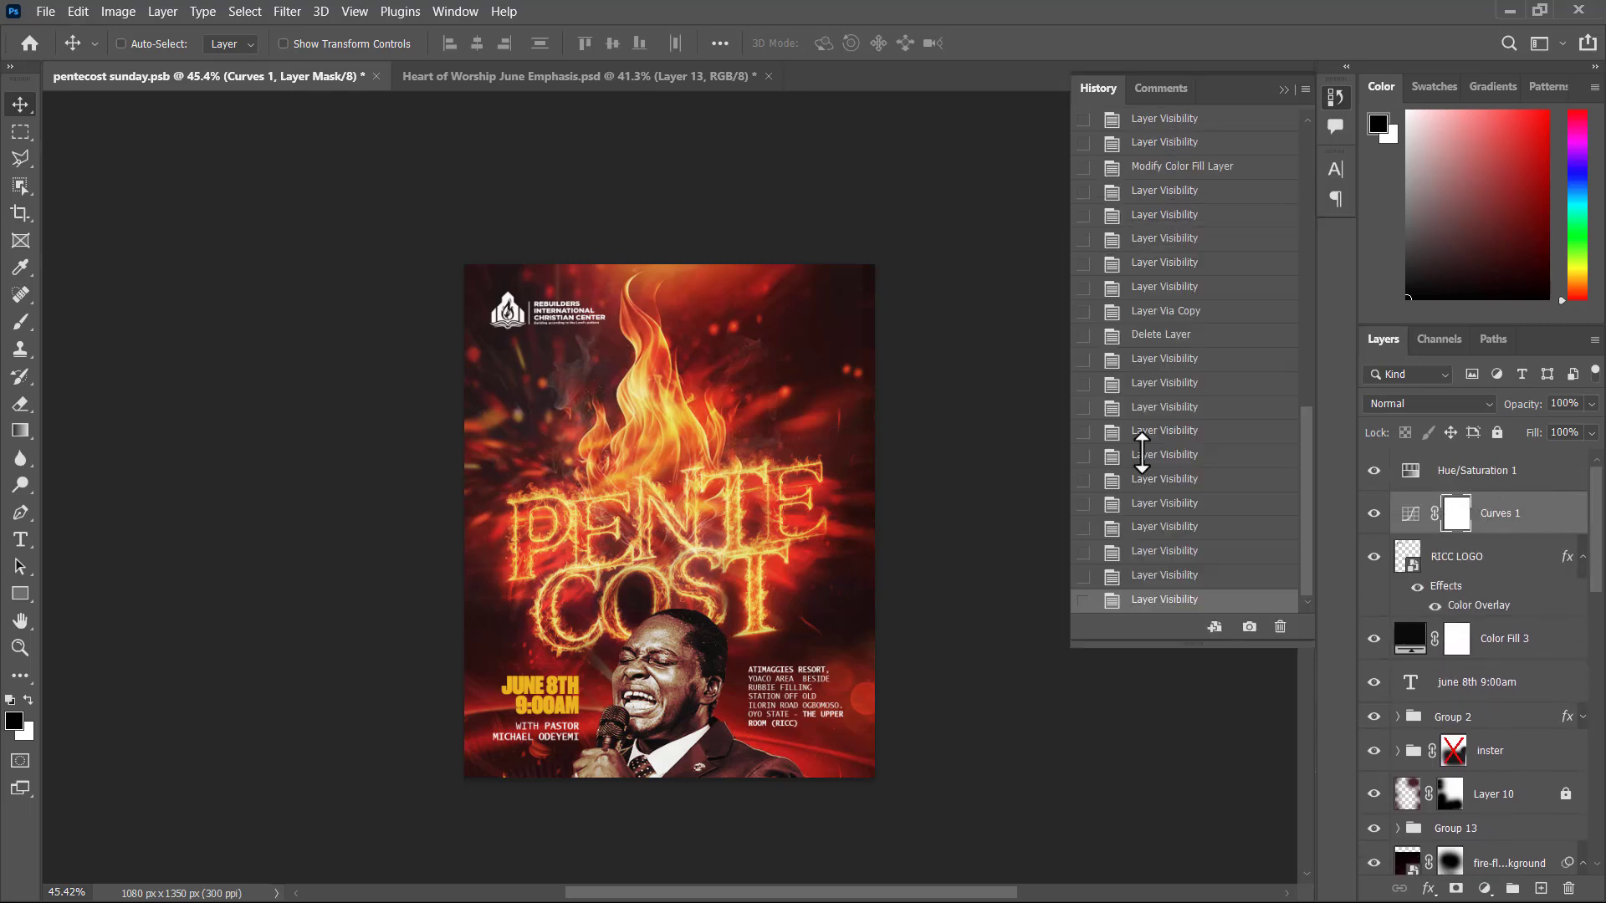
{"action": "scroll", "coordinate": [1179, 215], "scroll_direction": "up", "scroll_amount": 5}
{"action": "left_click", "coordinate": [1183, 128]}
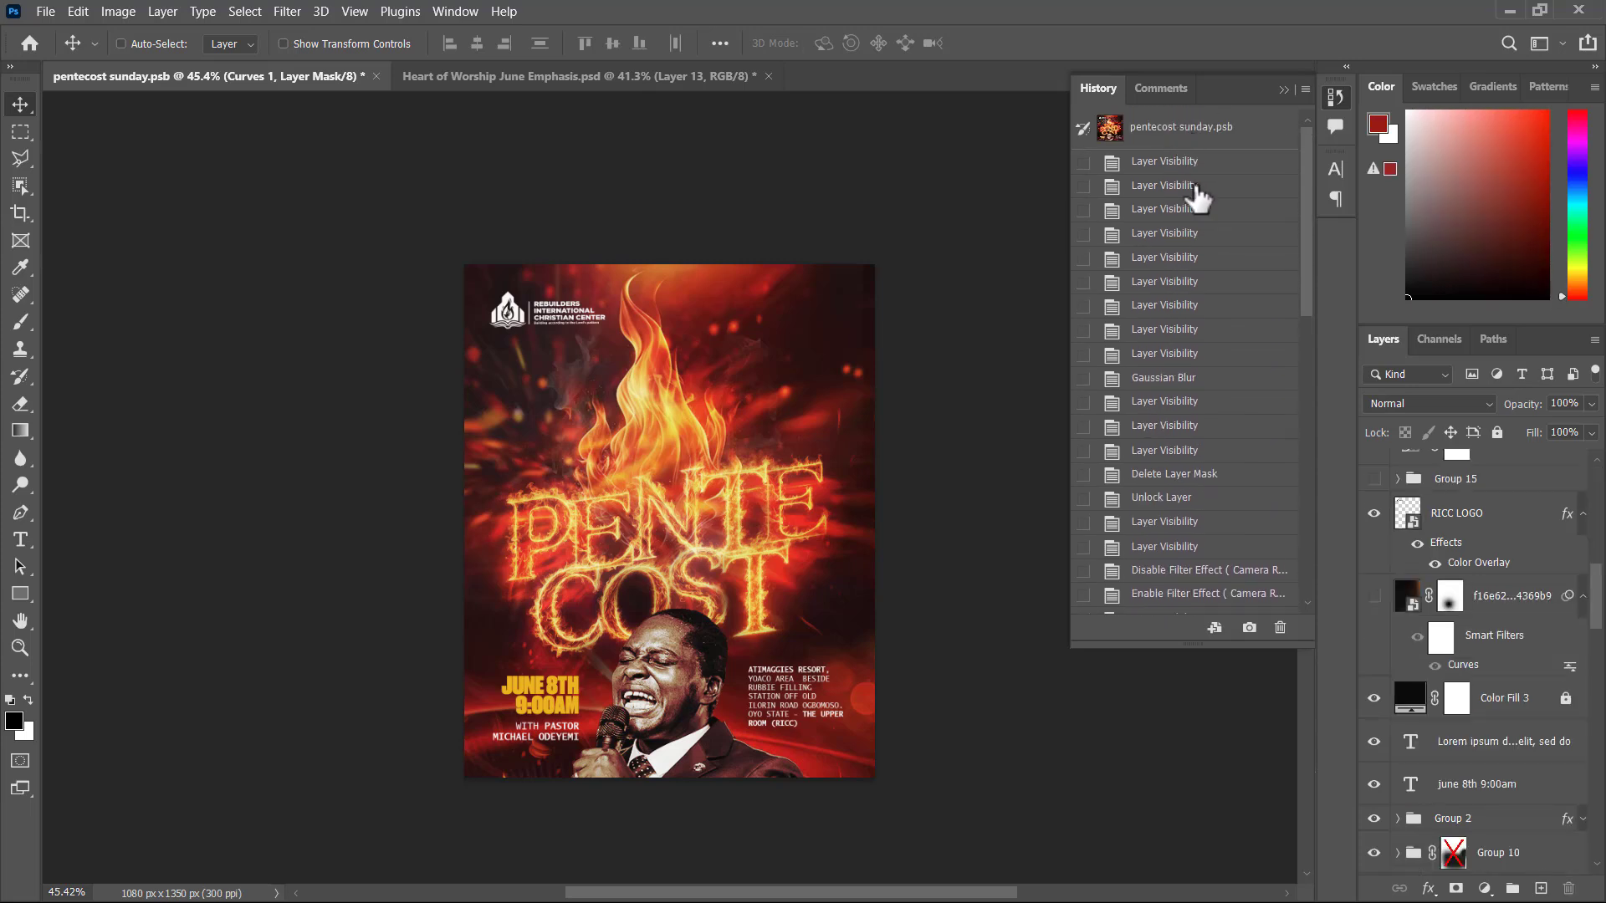
{"action": "scroll", "coordinate": [1384, 636], "scroll_direction": "down", "scroll_amount": 1}
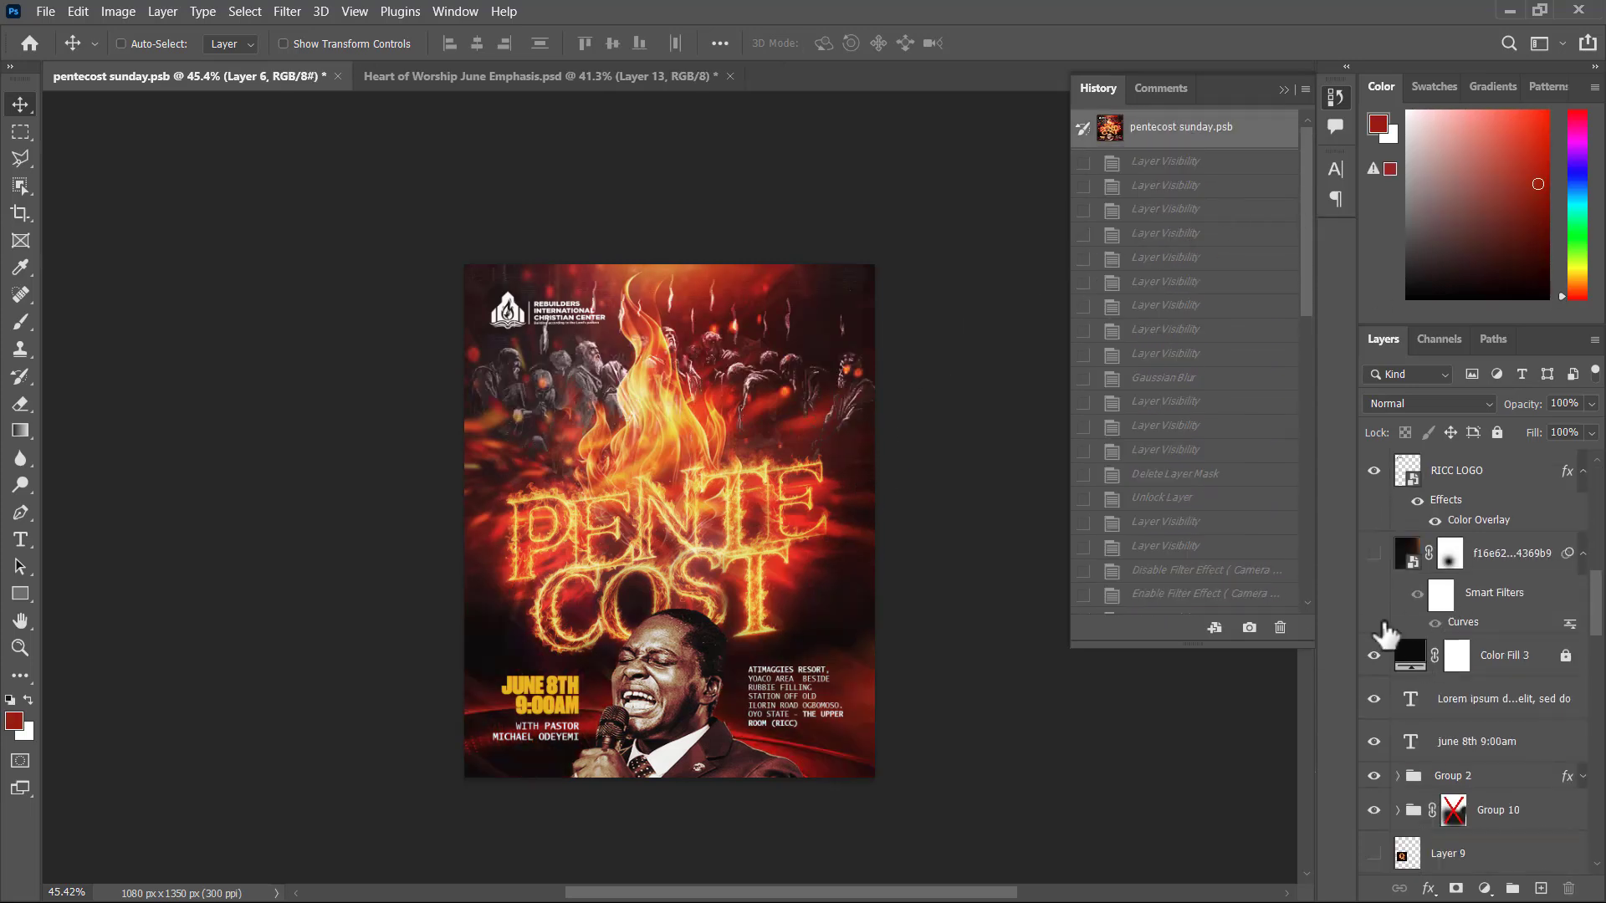
{"action": "left_click", "coordinate": [1284, 90]}
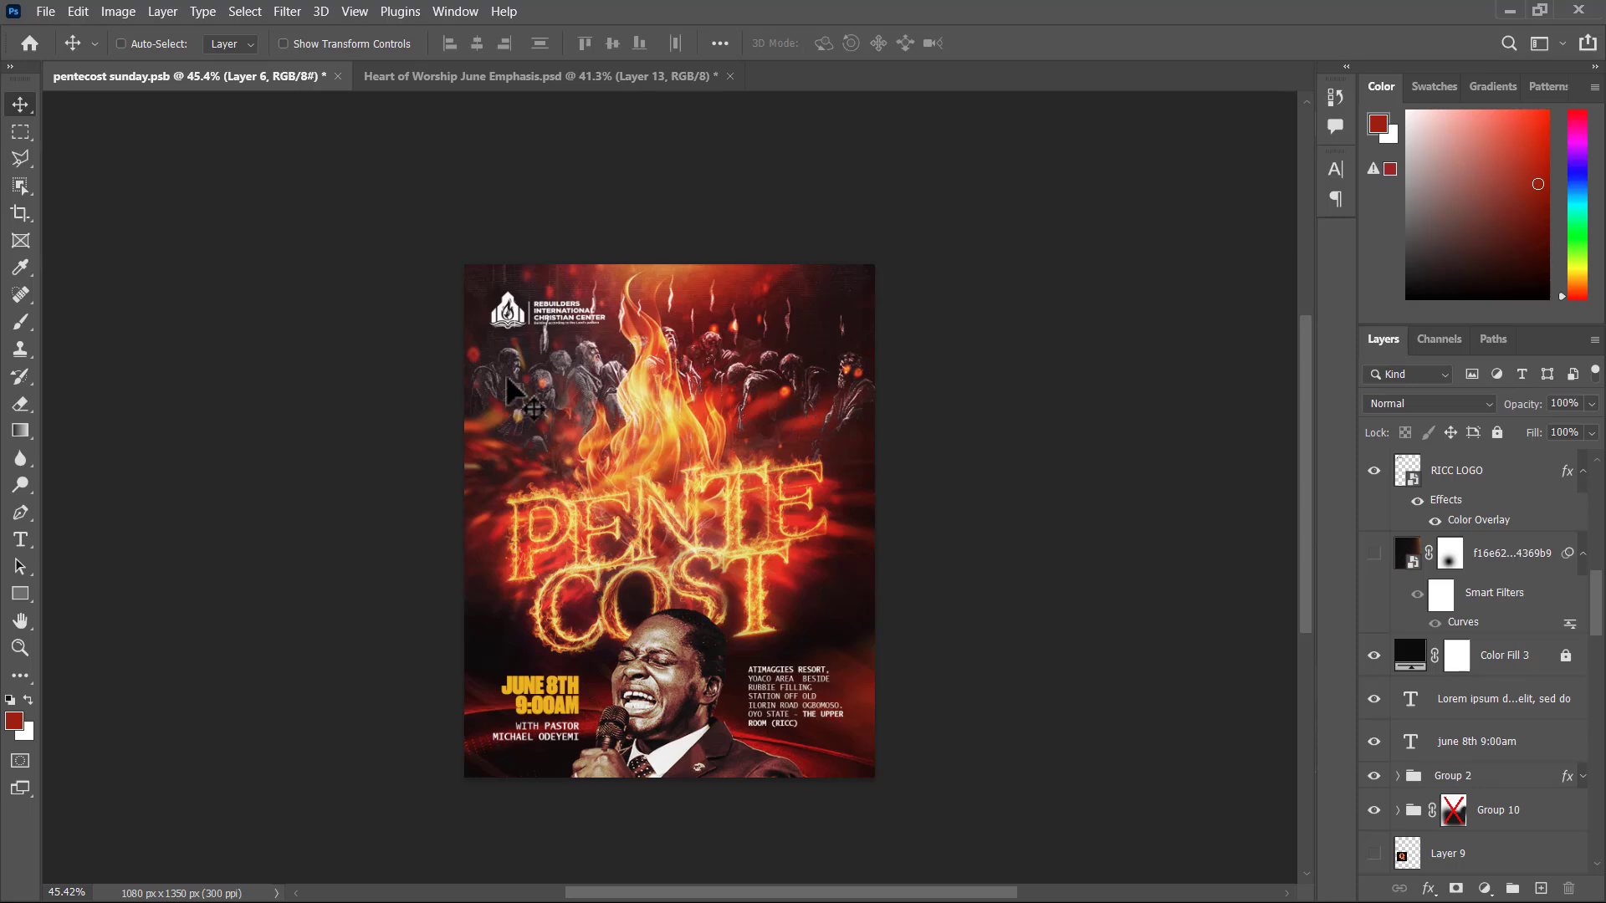
Look through the restored layer stack, from the hidden trial layers down to the background and crowd layers
{"action": "scroll", "coordinate": [1450, 673], "scroll_direction": "down", "scroll_amount": 8}
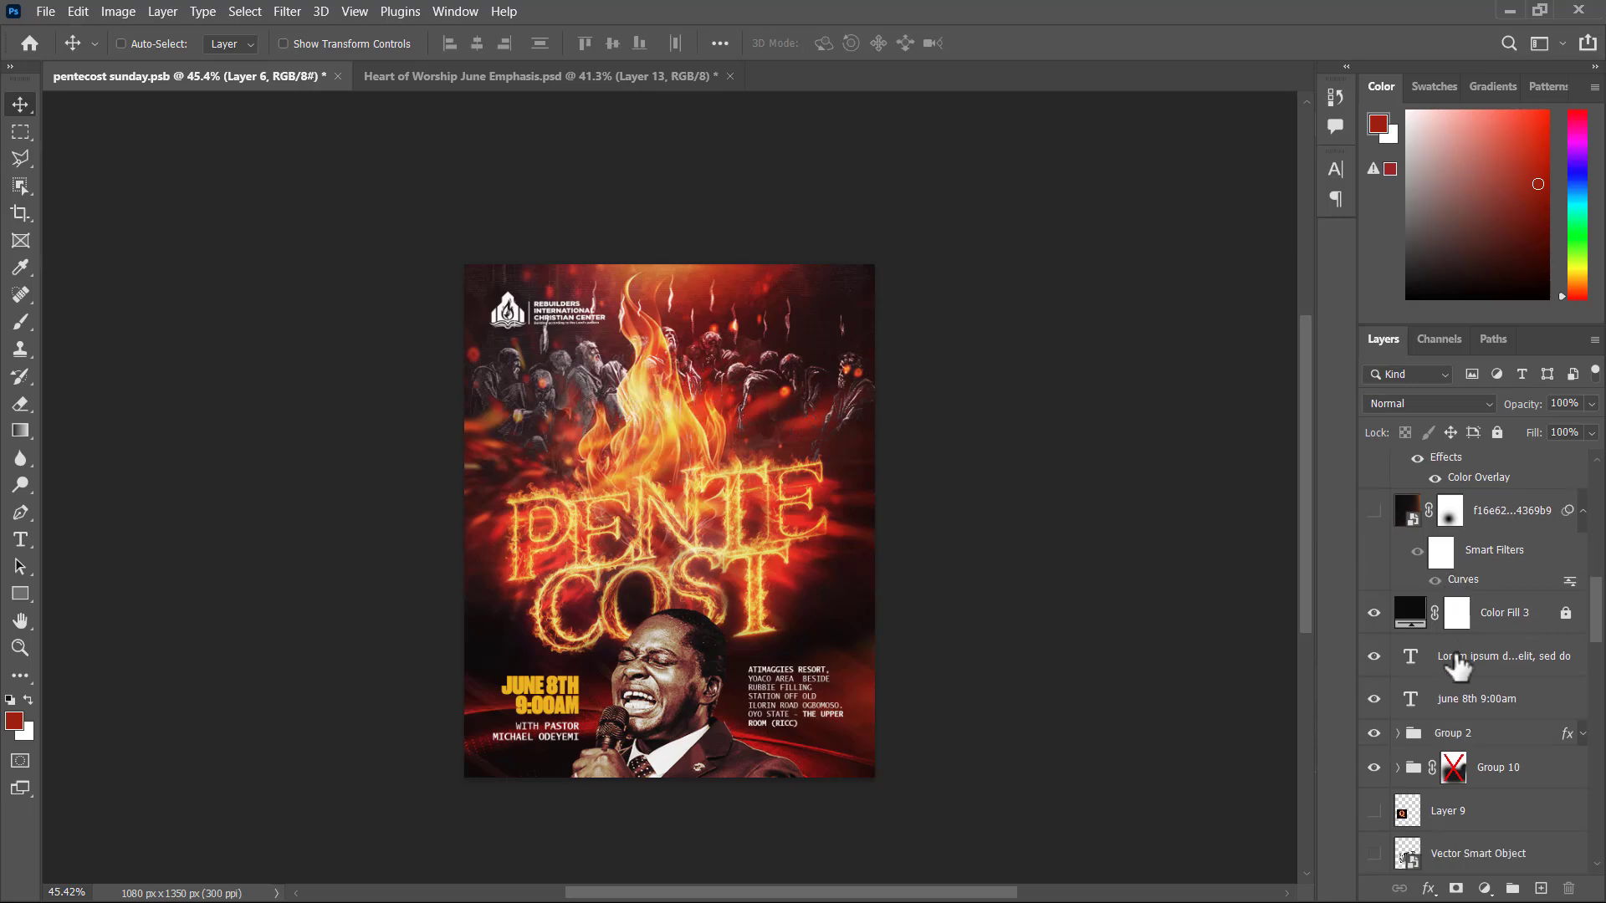
{"action": "scroll", "coordinate": [764, 484], "scroll_direction": "up", "scroll_amount": 5}
{"action": "scroll", "coordinate": [766, 519], "scroll_direction": "down", "scroll_amount": 4}
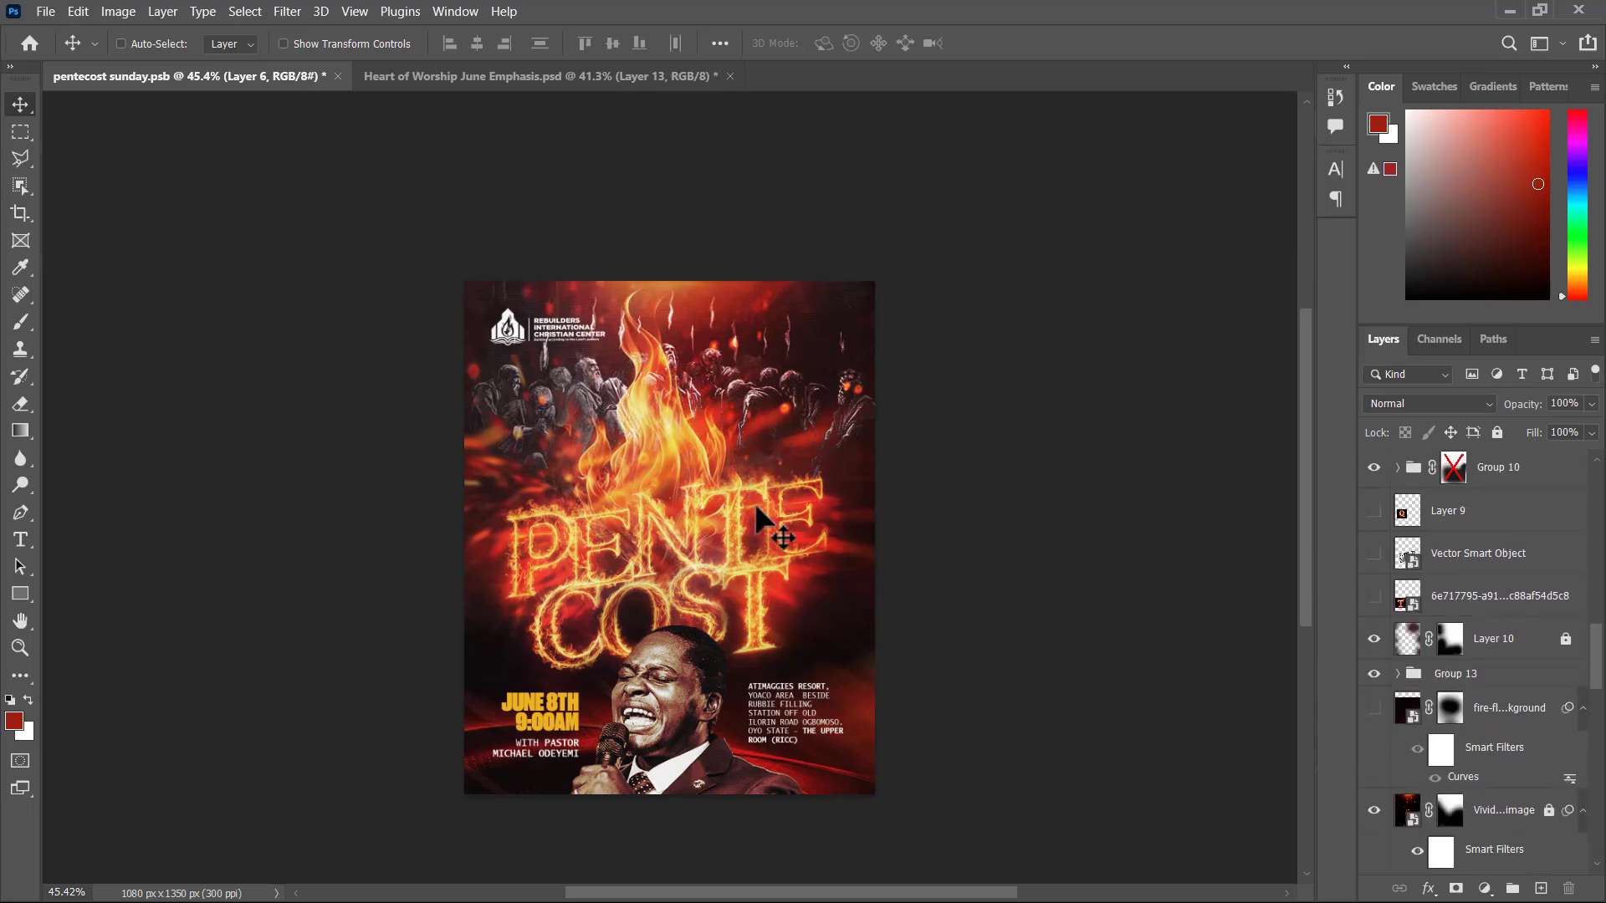
{"action": "scroll", "coordinate": [1372, 577], "scroll_direction": "up", "scroll_amount": 4}
{"action": "scroll", "coordinate": [1389, 585], "scroll_direction": "up", "scroll_amount": 10}
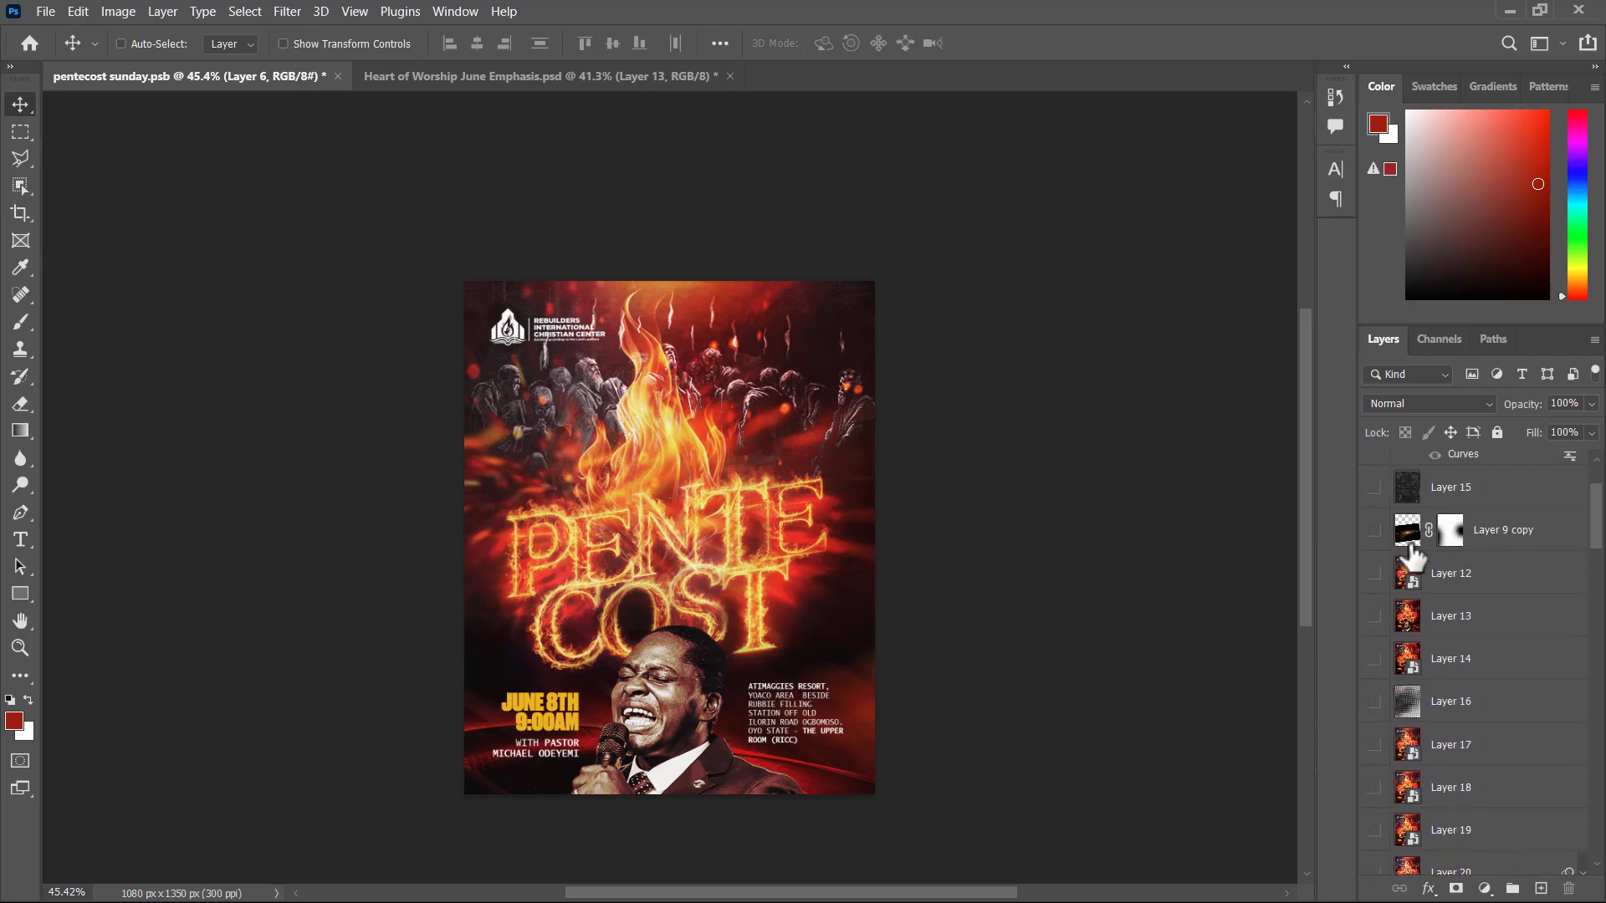
{"action": "scroll", "coordinate": [1422, 602], "scroll_direction": "up", "scroll_amount": 7}
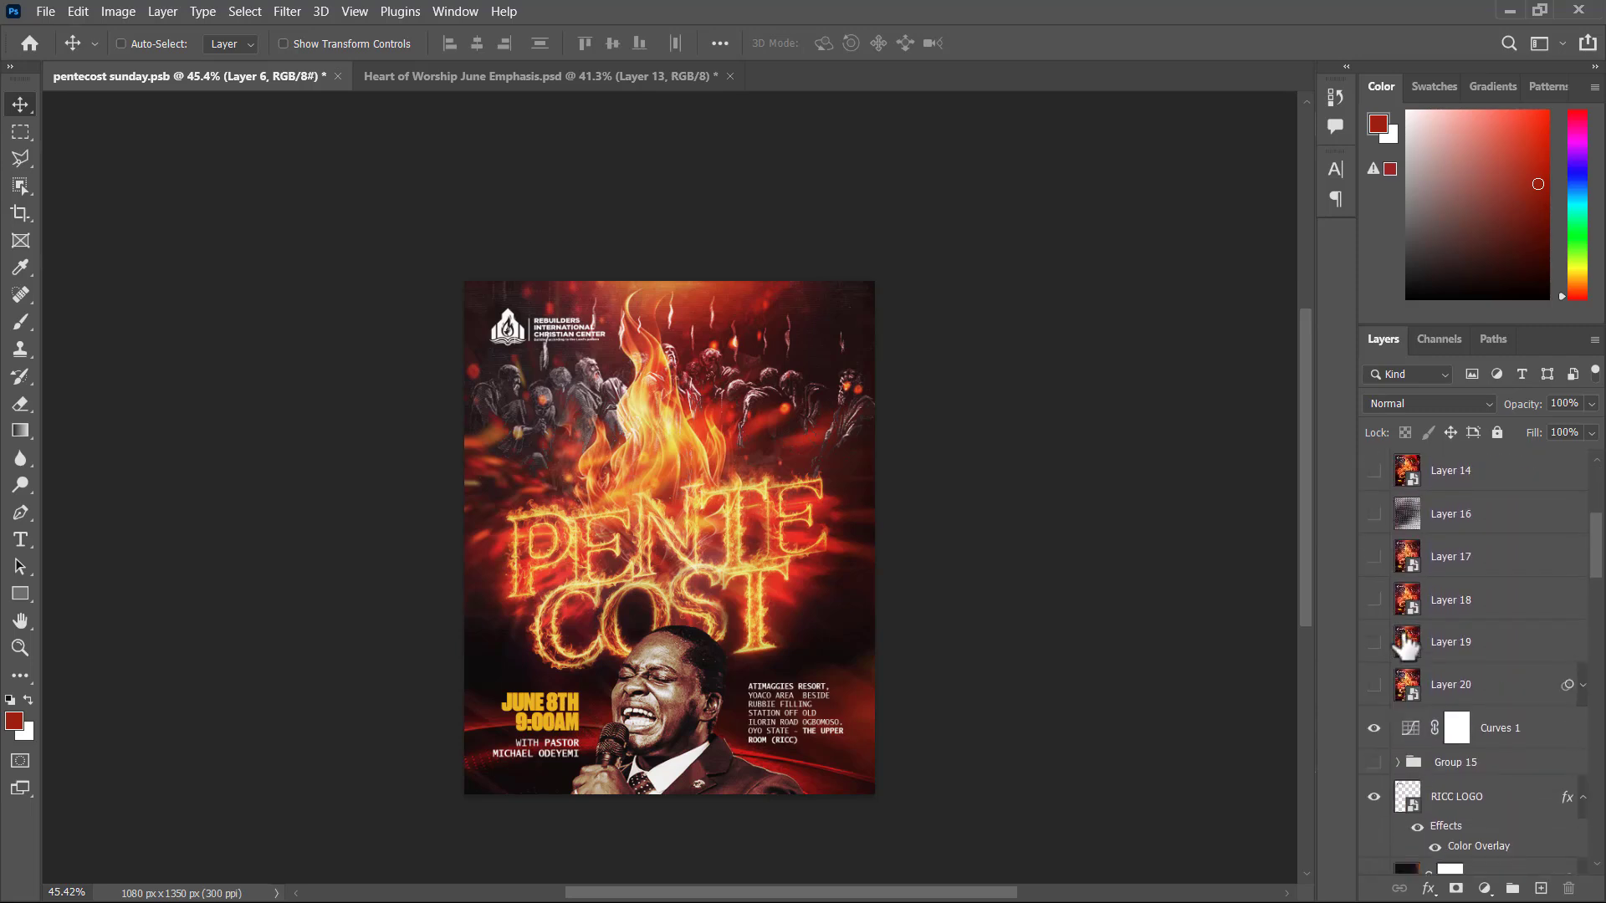
{"action": "scroll", "coordinate": [1405, 602], "scroll_direction": "down", "scroll_amount": 10}
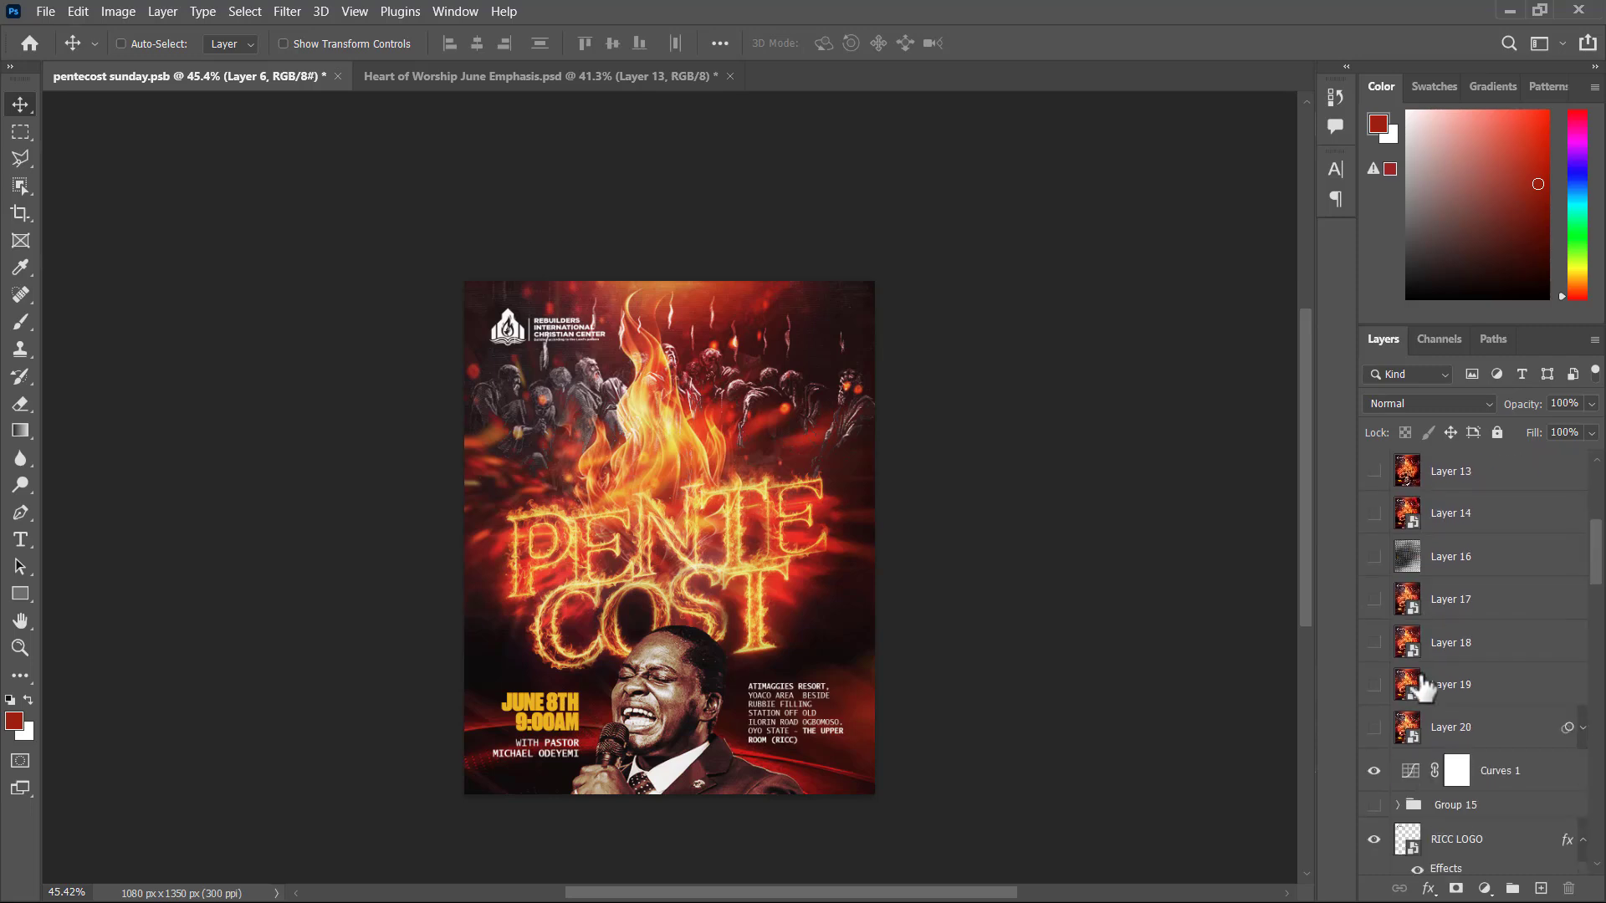
{"action": "scroll", "coordinate": [1411, 650], "scroll_direction": "down", "scroll_amount": 10}
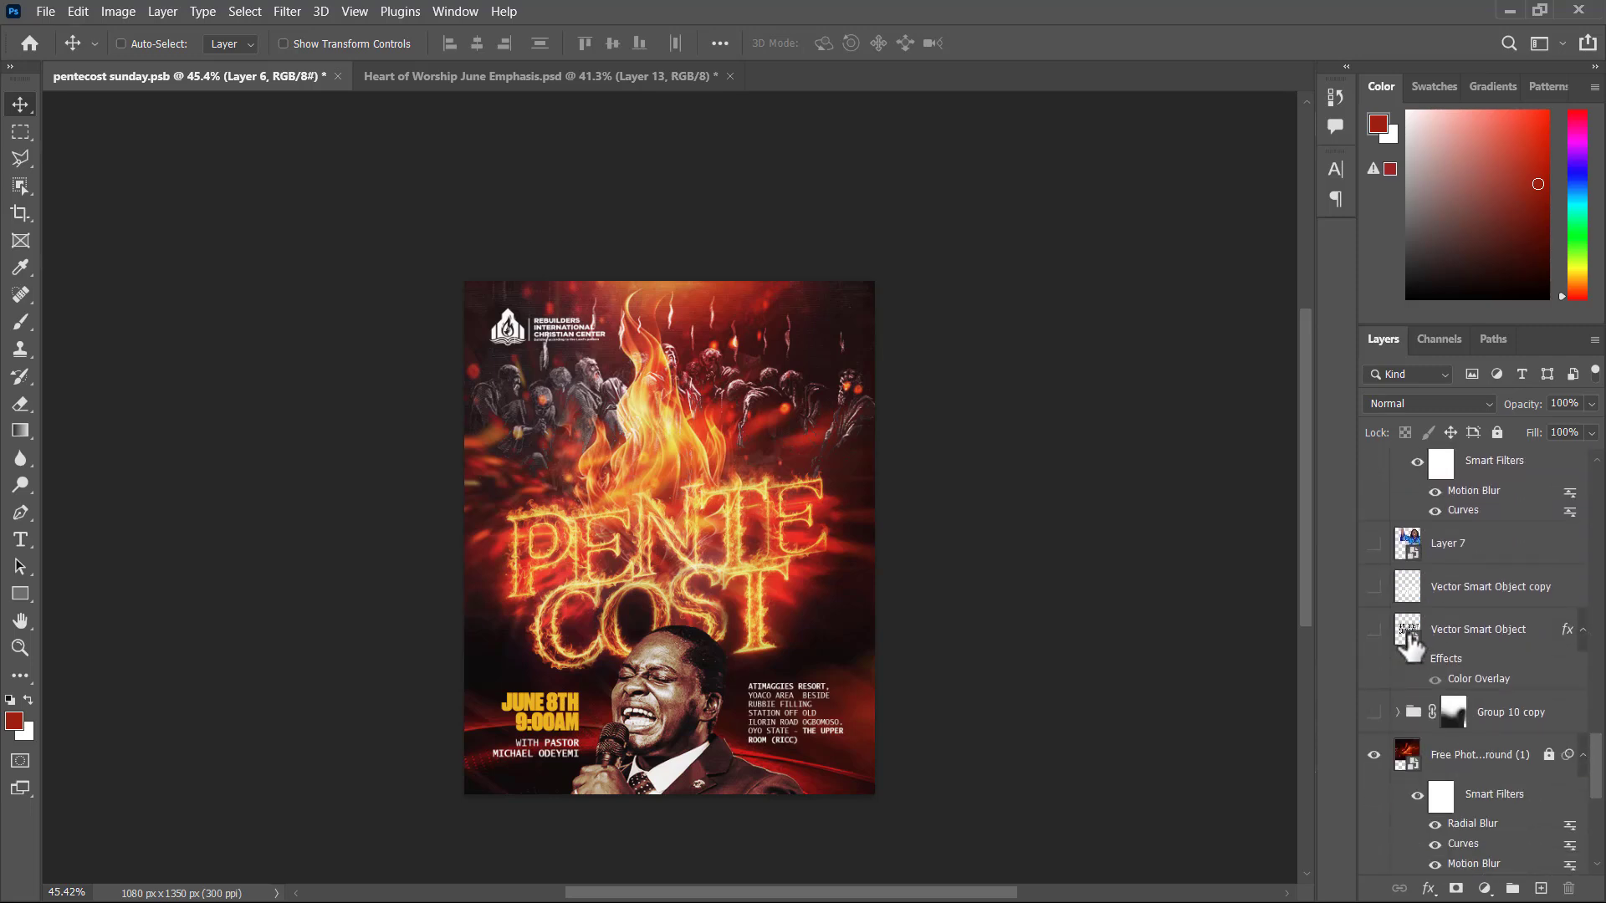
{"action": "scroll", "coordinate": [1398, 601], "scroll_direction": "up", "scroll_amount": 1}
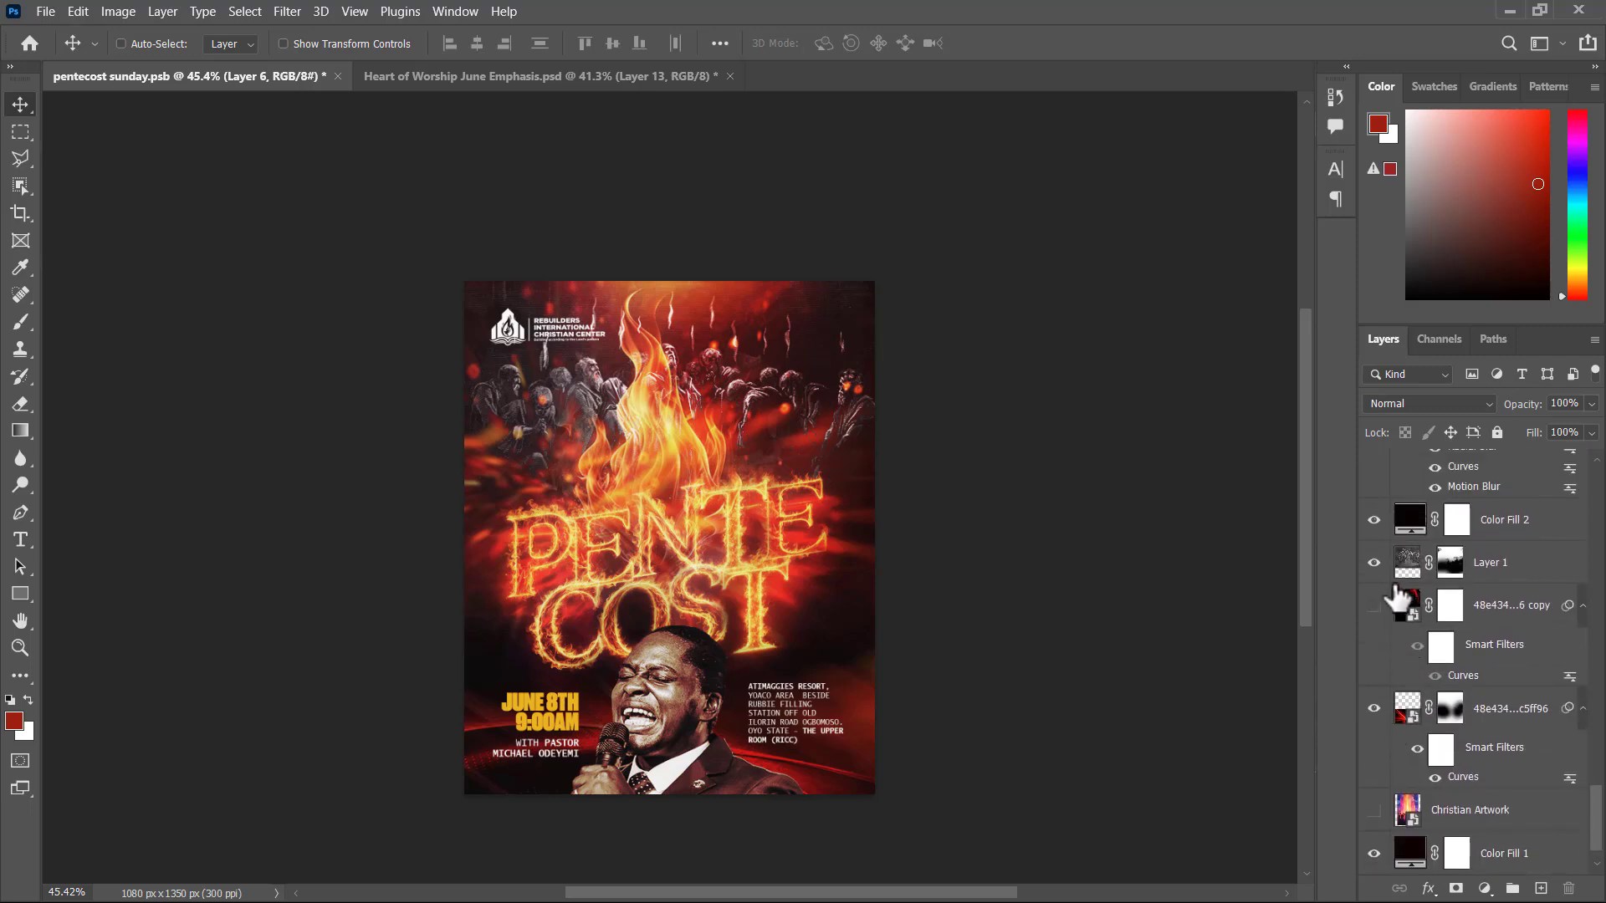
Toggle the crowd drawing on Layer 1 to compare, and try shifting it lower before returning it to its place
{"action": "left_click", "coordinate": [1376, 563]}
{"action": "left_click", "coordinate": [1376, 563]}
{"action": "left_click", "coordinate": [1518, 582]}
{"action": "mouse_move", "coordinate": [623, 358]}
{"action": "left_mouse_down"}
{"action": "mouse_move", "coordinate": [796, 435]}
{"action": "mouse_move", "coordinate": [648, 393]}
{"action": "mouse_move", "coordinate": [661, 421]}
{"action": "left_mouse_up"}
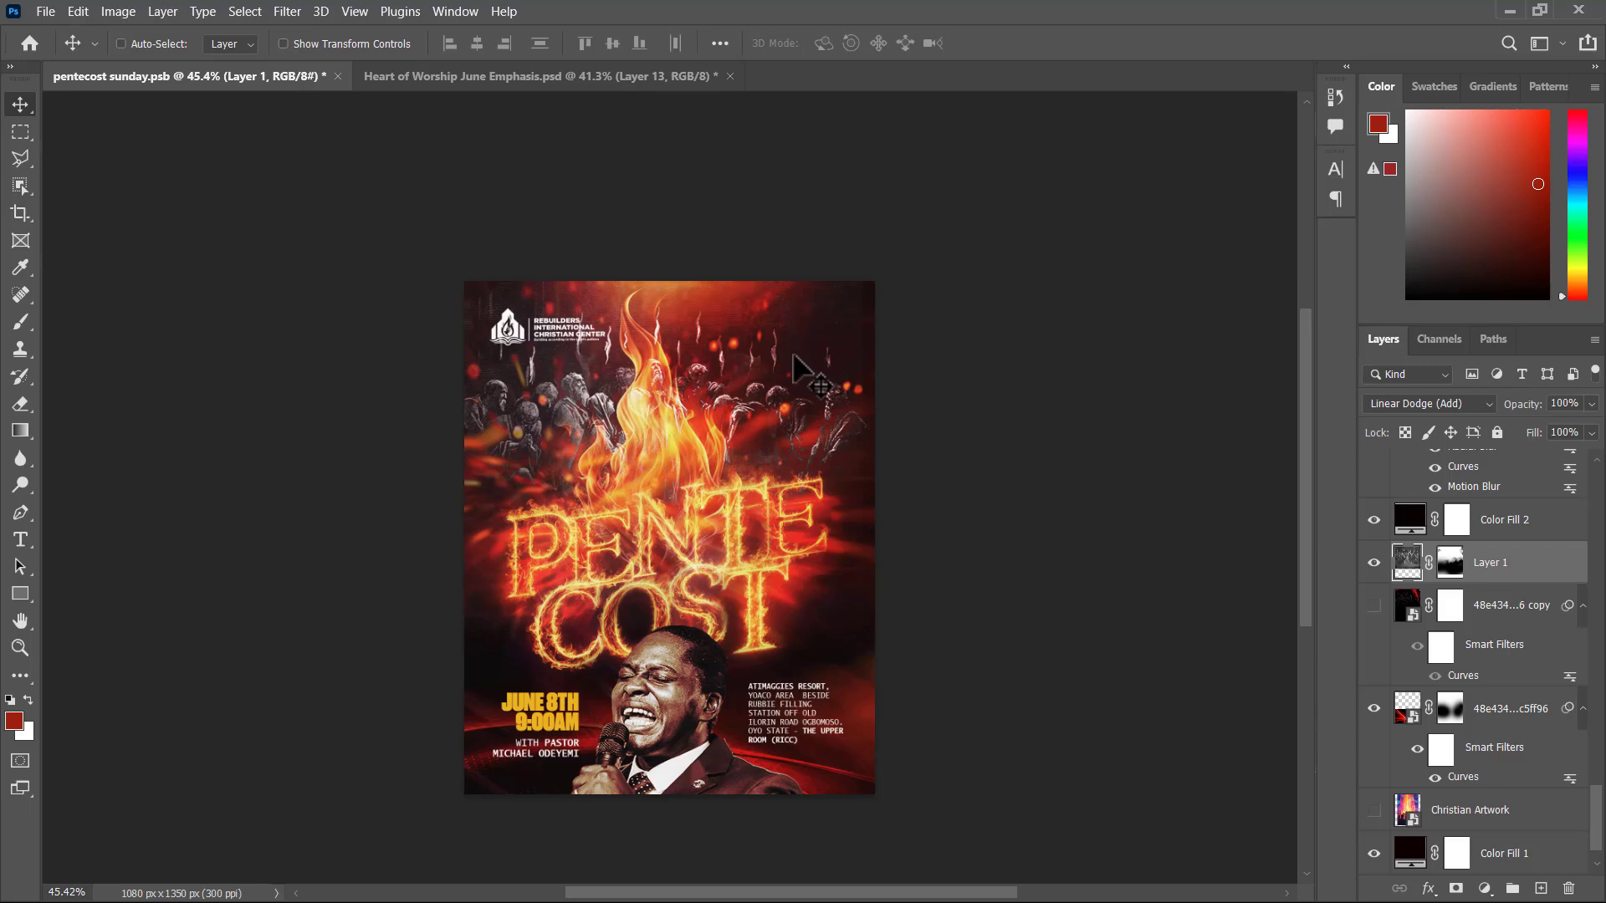
{"action": "left_click_drag", "start_coordinate": [794, 355], "coordinate": [802, 354]}
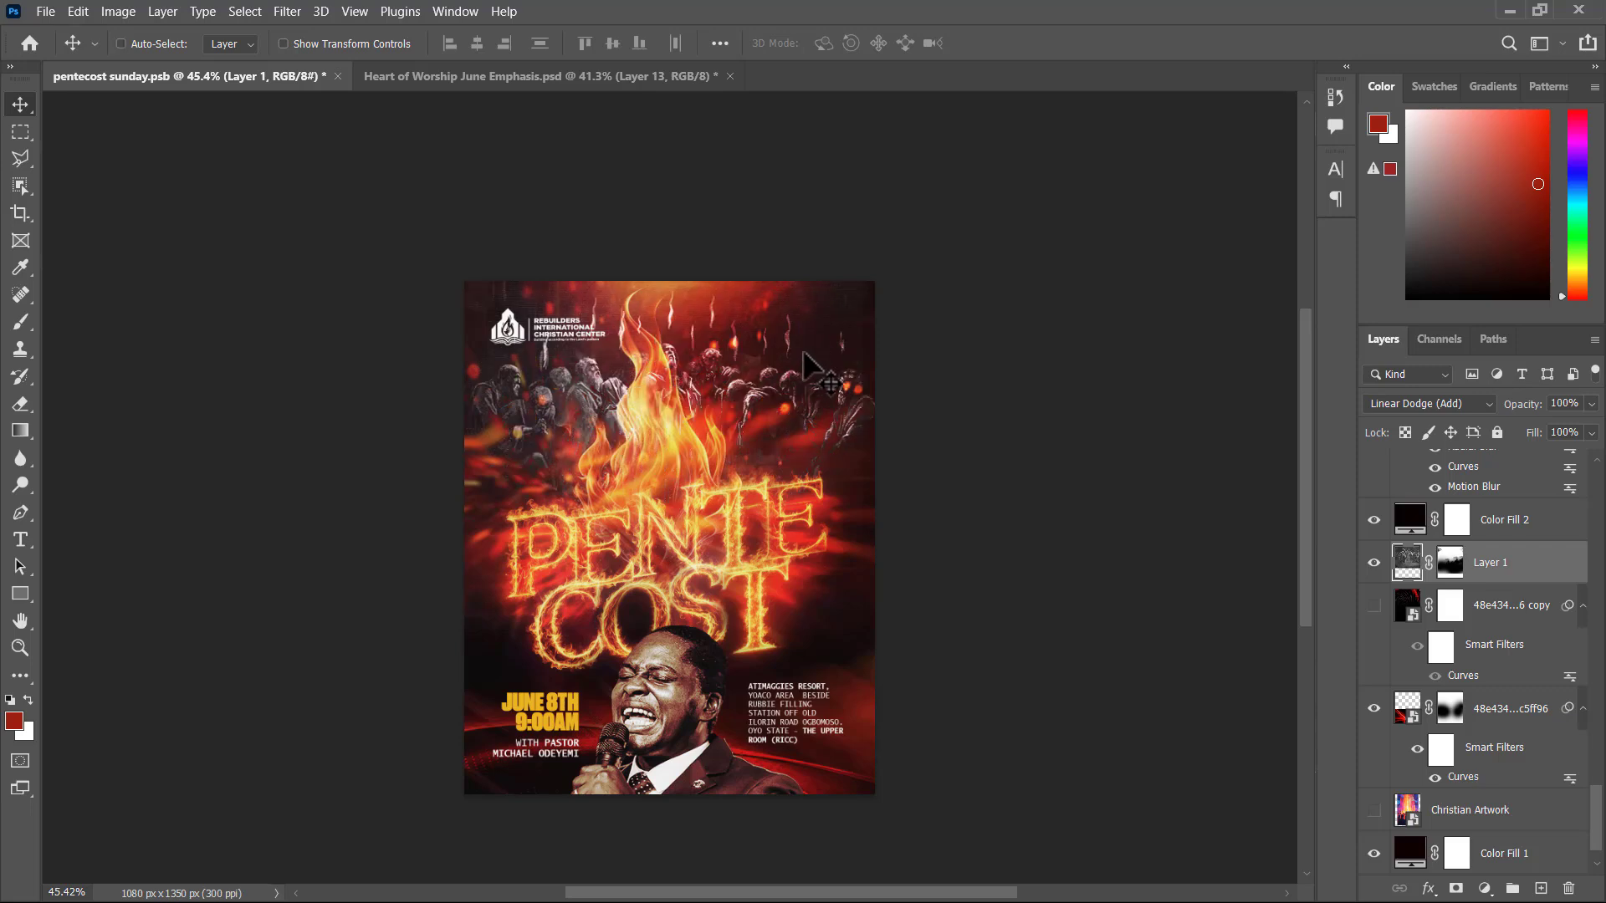
{"action": "scroll", "coordinate": [1213, 583], "scroll_direction": "up", "scroll_amount": 1}
{"action": "scroll", "coordinate": [1589, 561], "scroll_direction": "up", "scroll_amount": 1}
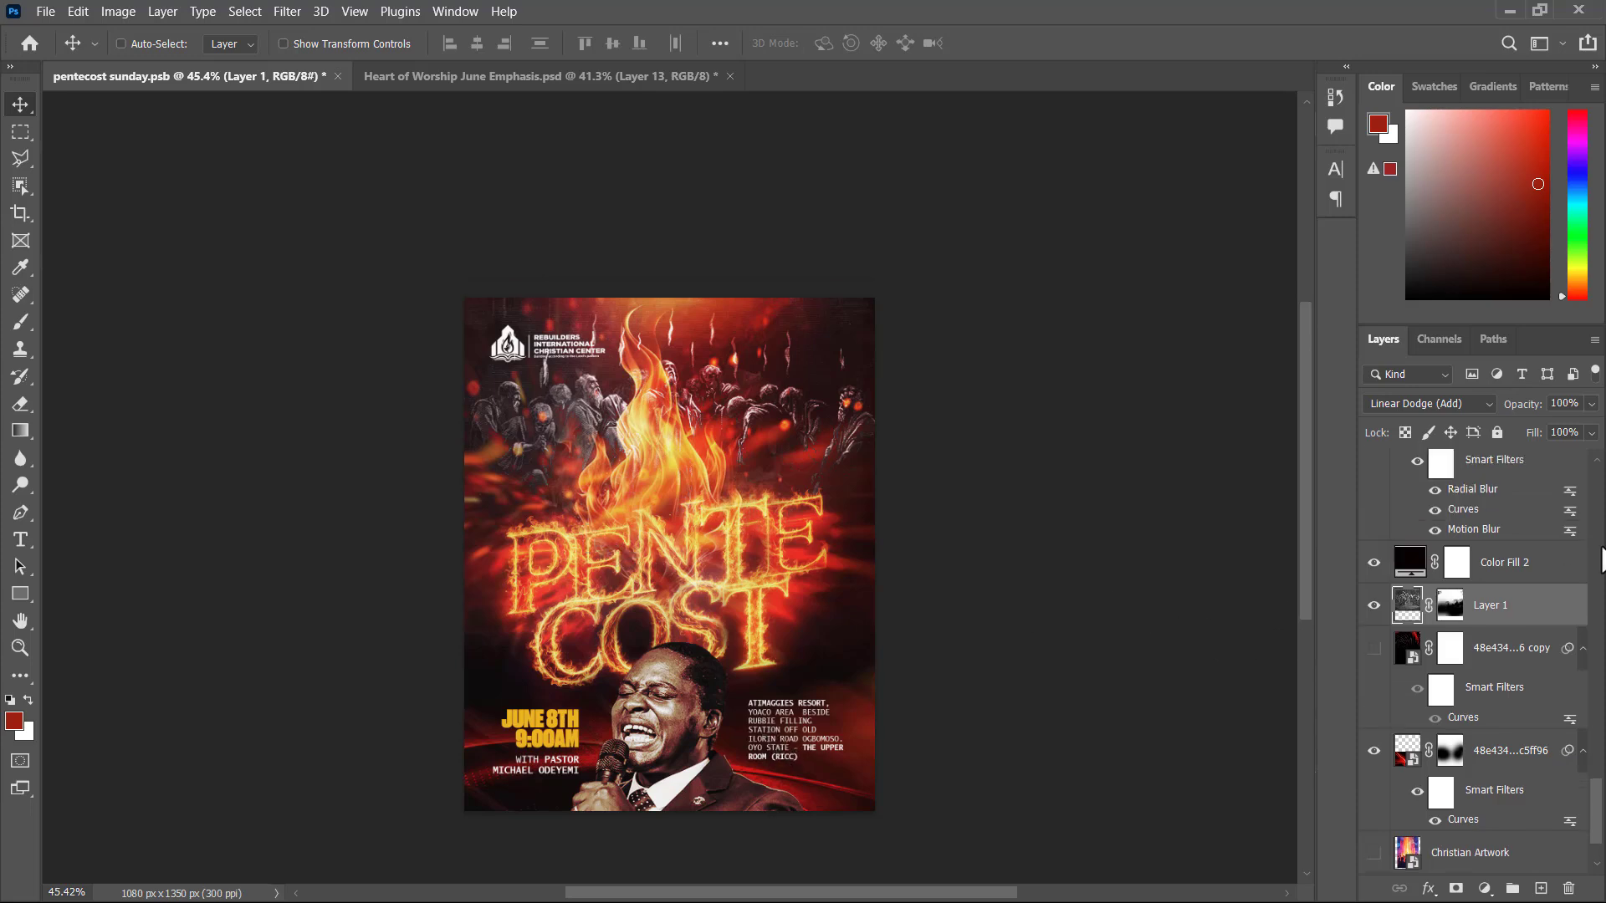
{"action": "scroll", "coordinate": [1548, 616], "scroll_direction": "up", "scroll_amount": 5}
{"action": "left_click_drag", "start_coordinate": [1600, 769], "coordinate": [1599, 548]}
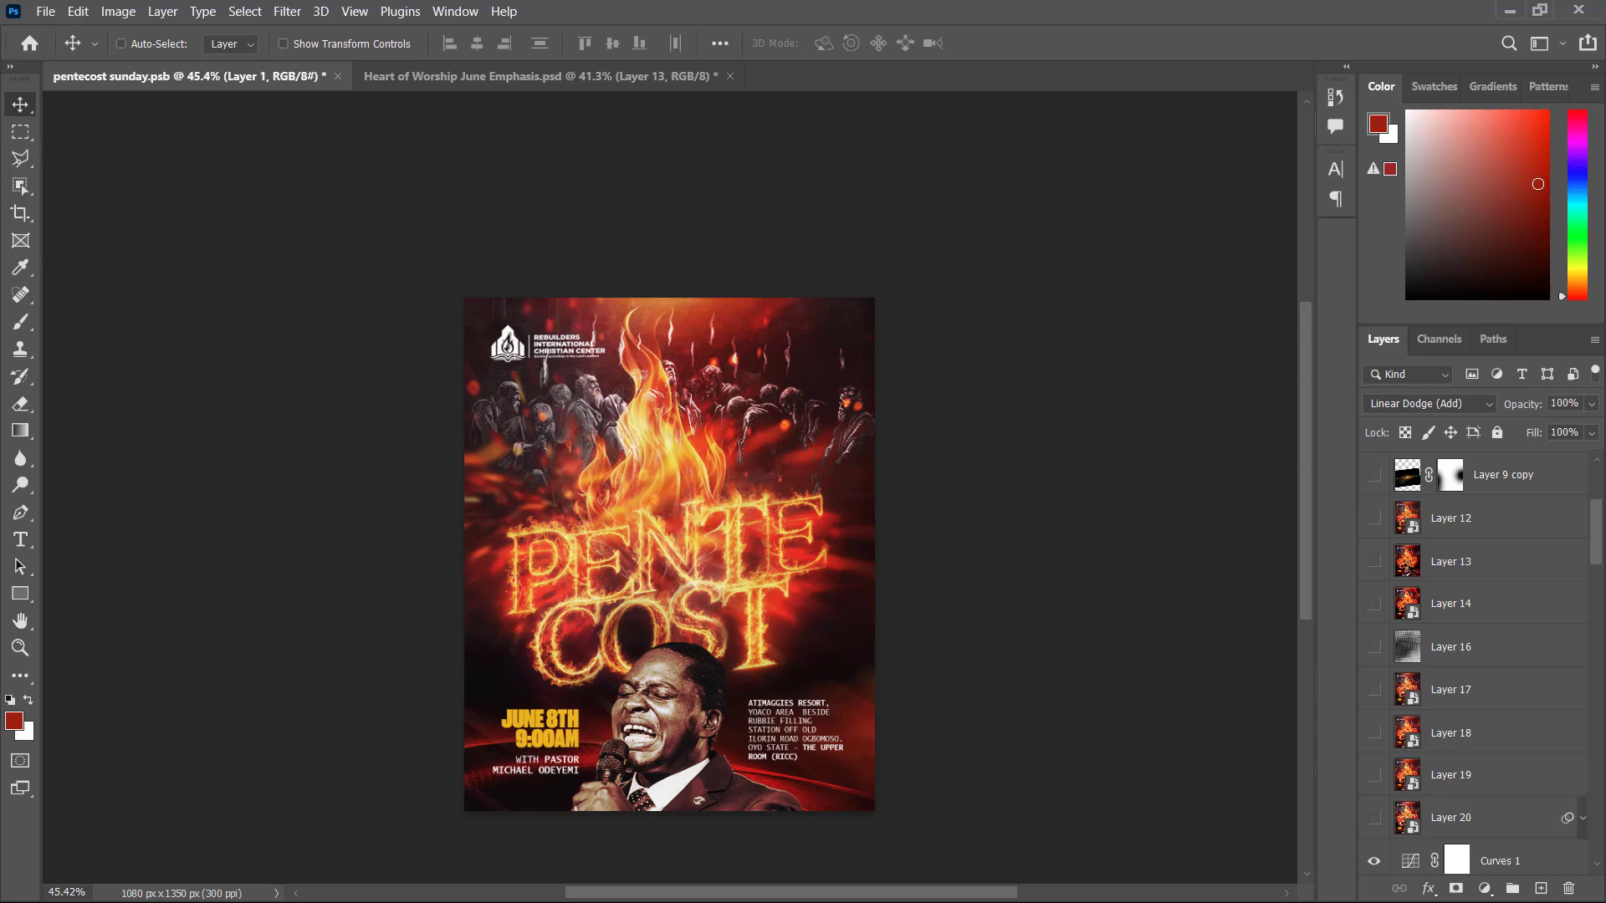
{"action": "key", "text": "super"}
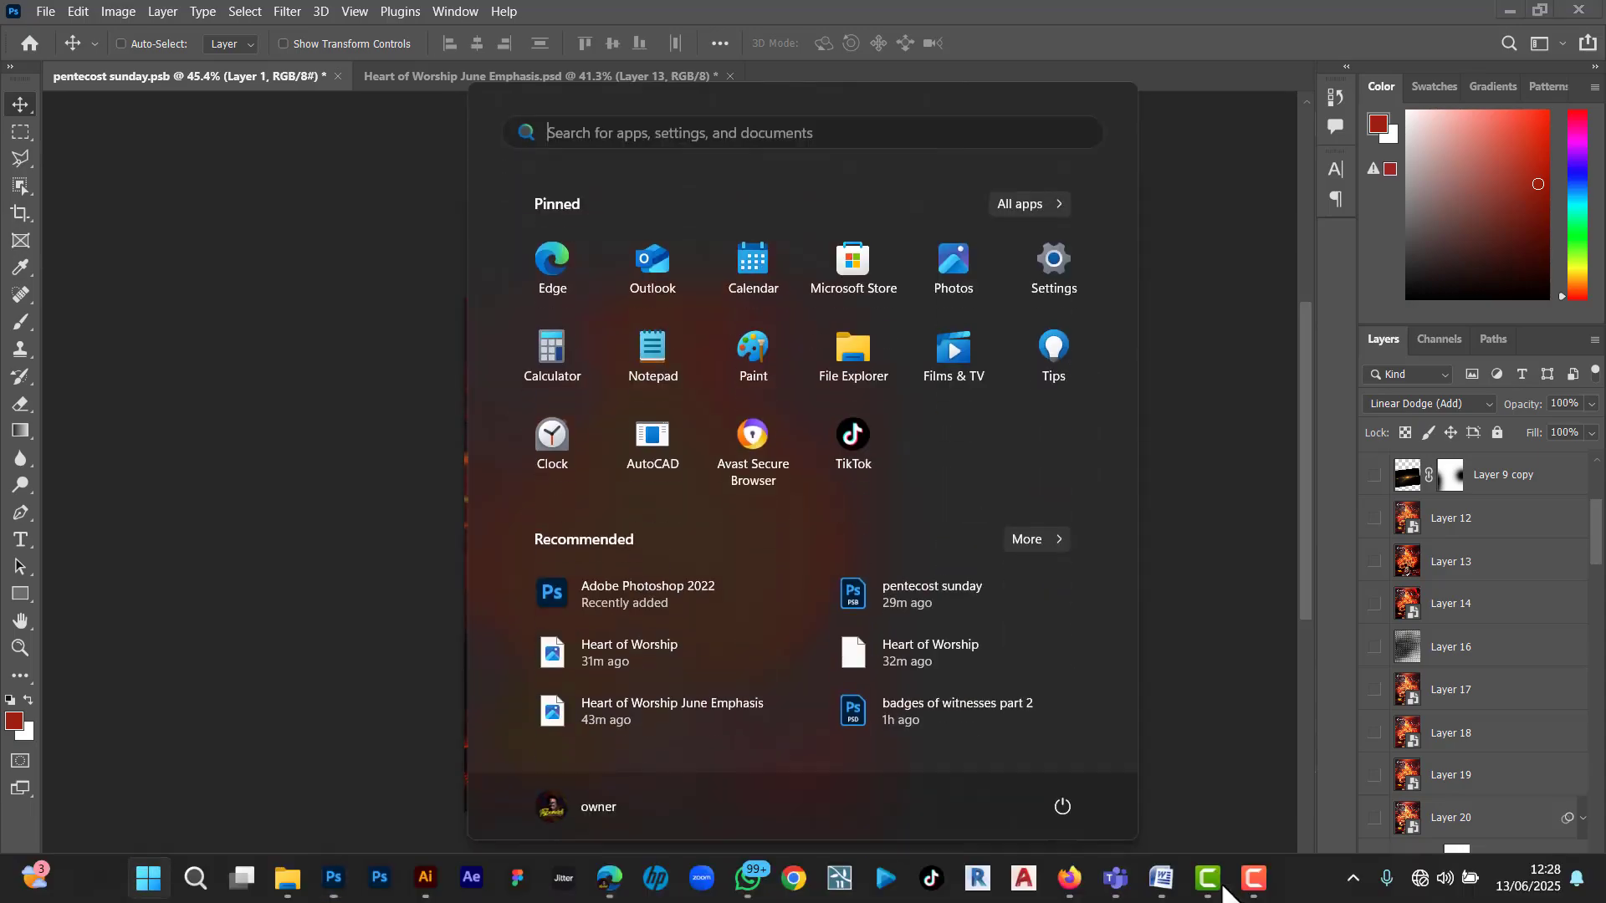